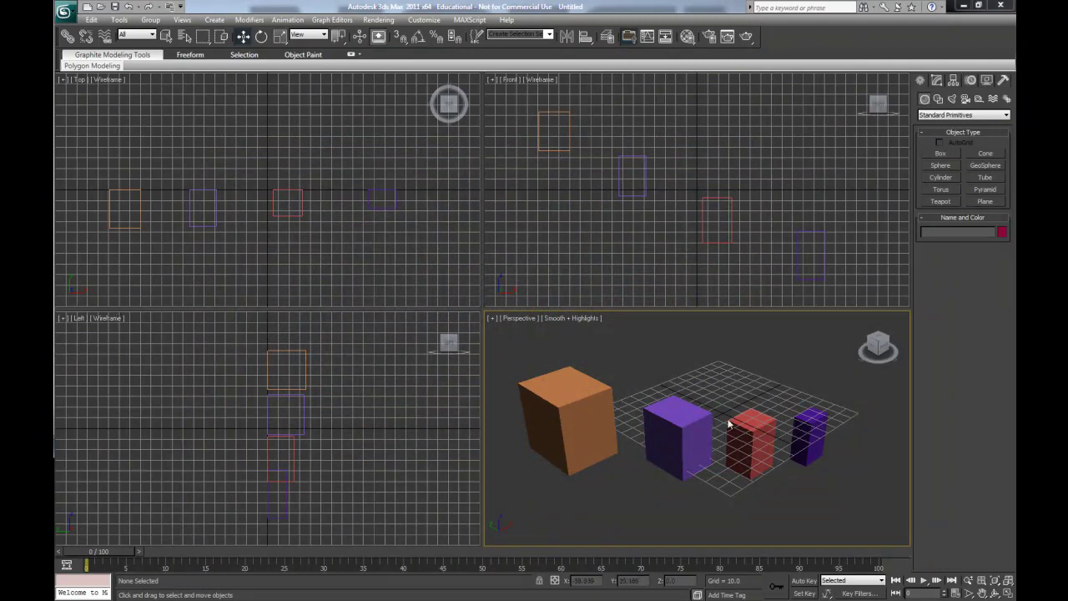
Step: Maximize the perspective viewport and select the boxes one at a time to check that they are separate objects
{"action": "left_click", "coordinate": [1008, 593]}
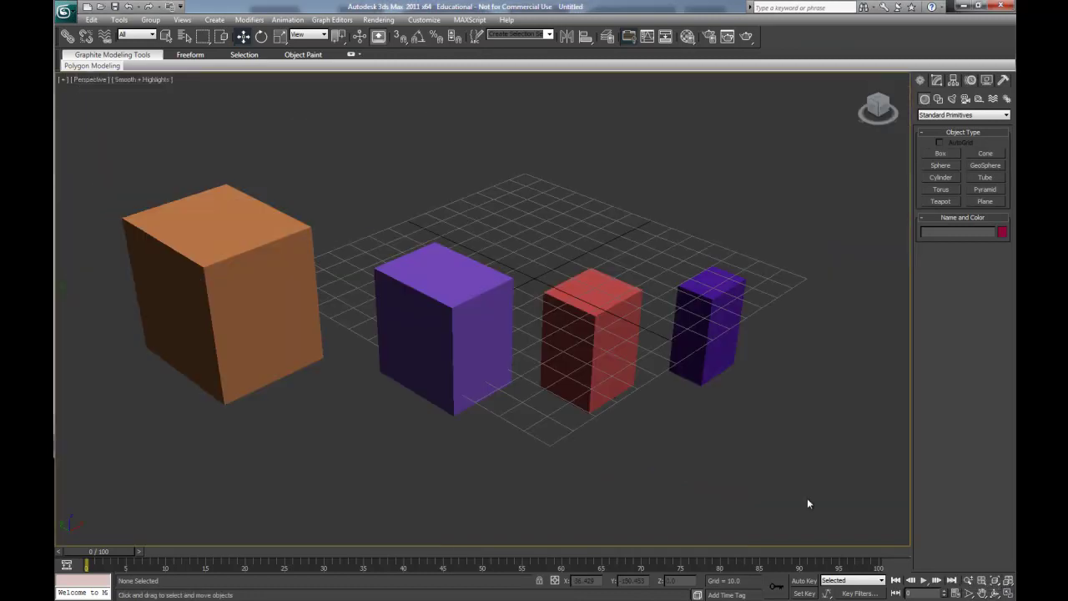
{"action": "left_click", "coordinate": [261, 274]}
{"action": "left_click", "coordinate": [424, 293]}
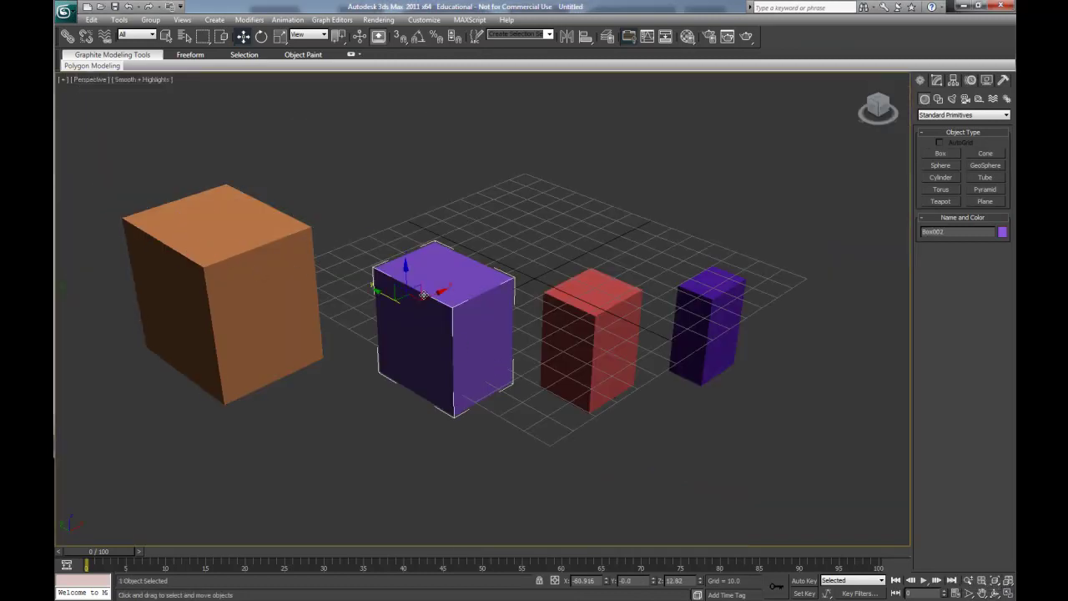
{"action": "left_click", "coordinate": [614, 307]}
{"action": "left_click", "coordinate": [715, 298]}
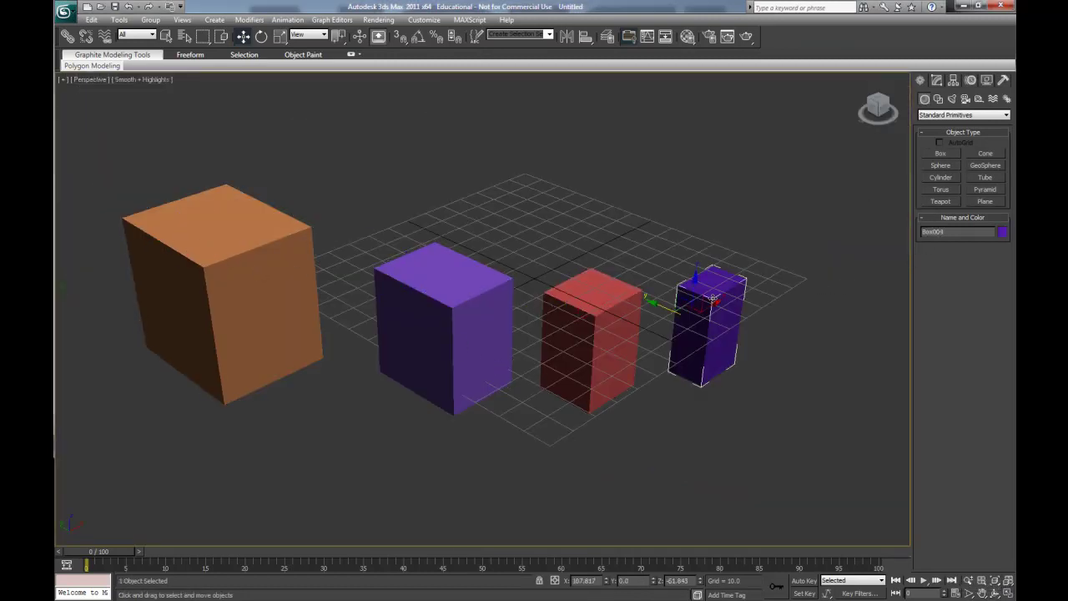
{"action": "left_click", "coordinate": [475, 297]}
{"action": "left_click", "coordinate": [229, 289]}
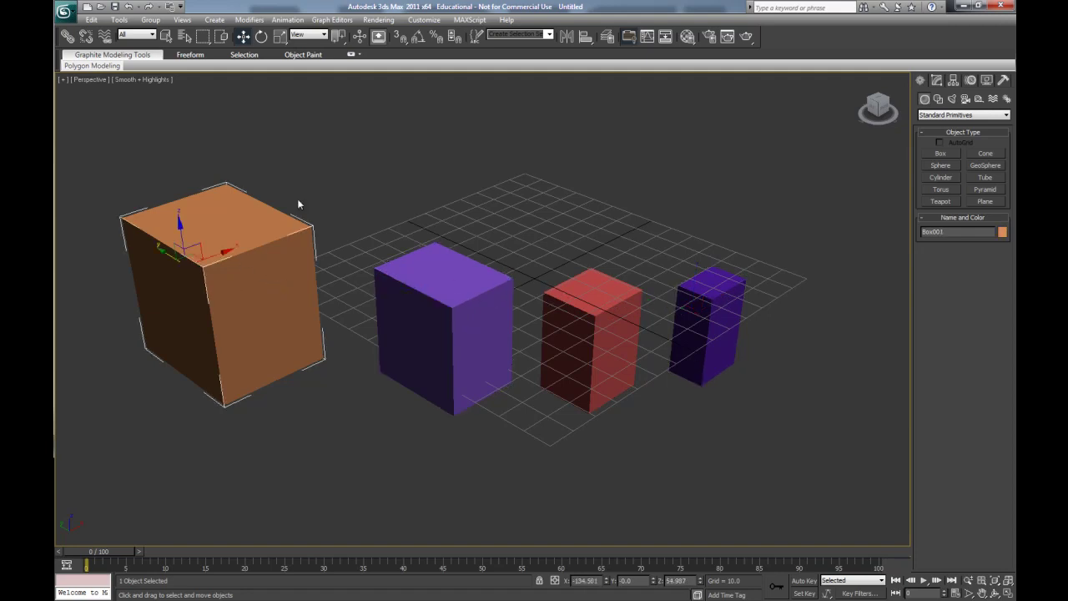
{"action": "left_click", "coordinate": [267, 159]}
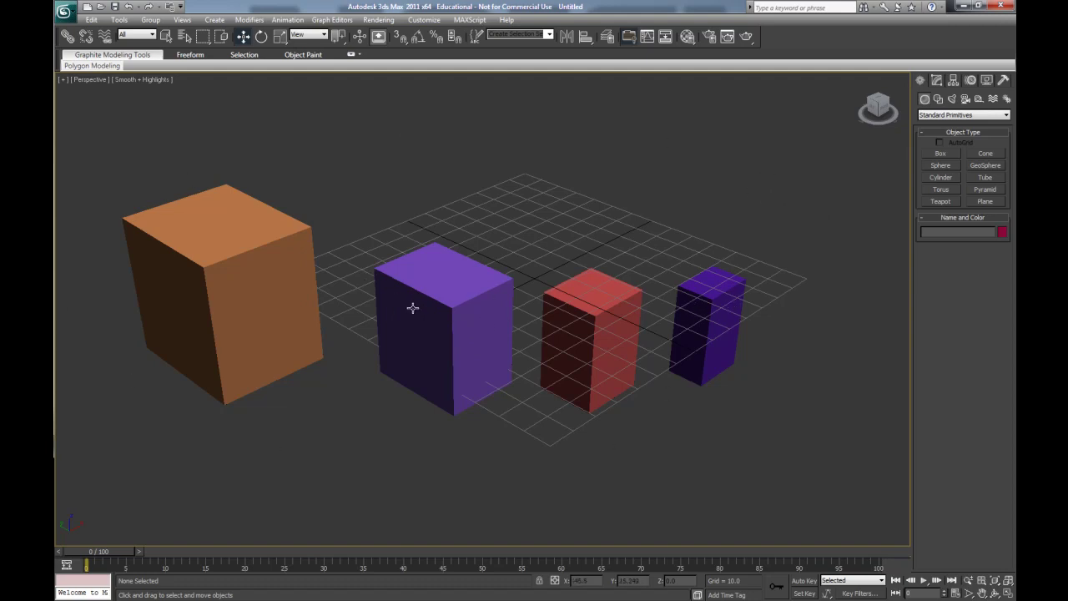
{"action": "left_click", "coordinate": [241, 261]}
{"action": "left_click", "coordinate": [434, 338]}
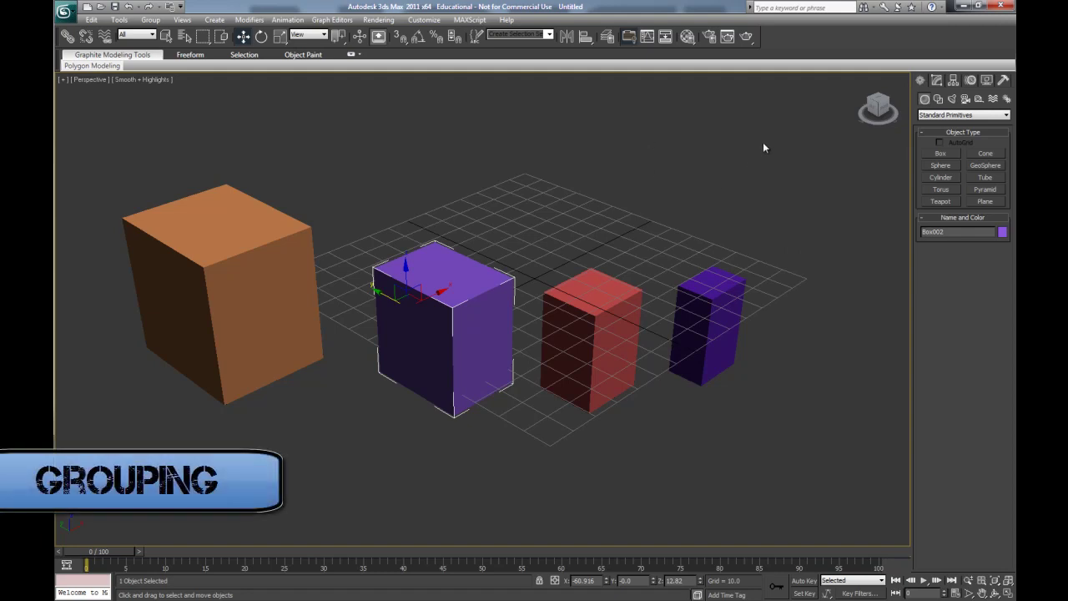
Step: Select all four boxes and group them under the name Boxes
{"action": "left_click_drag", "start_coordinate": [762, 142], "coordinate": [214, 400]}
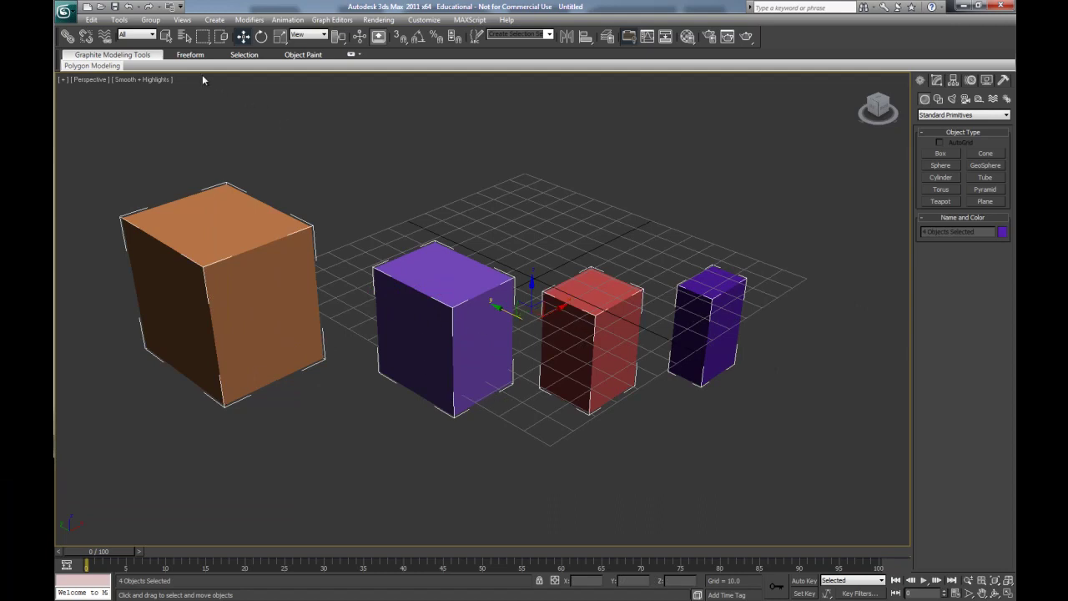
{"action": "left_click", "coordinate": [151, 19]}
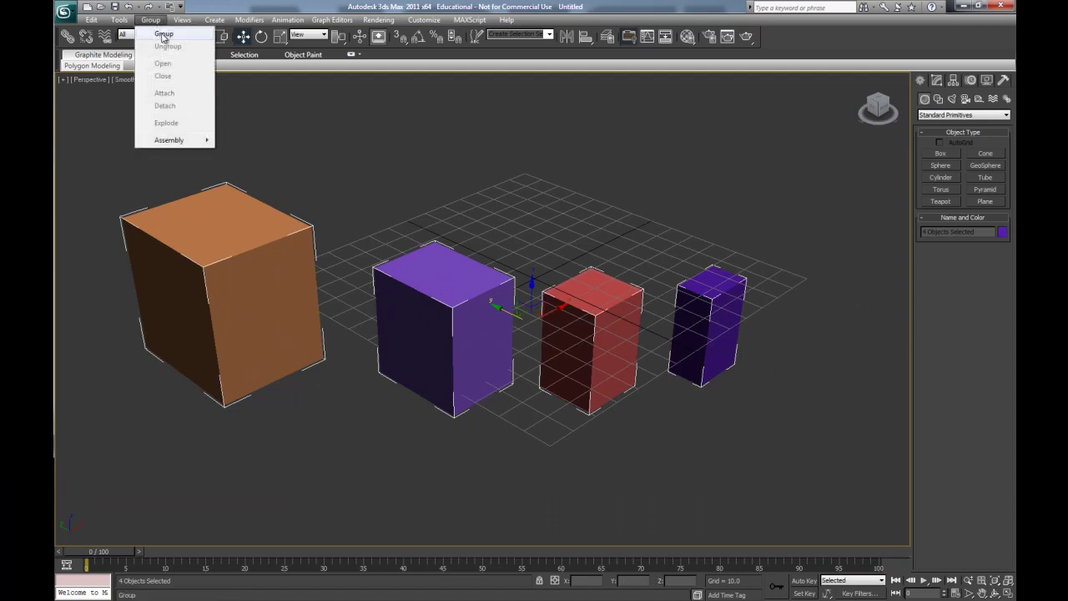
{"action": "left_click", "coordinate": [162, 34]}
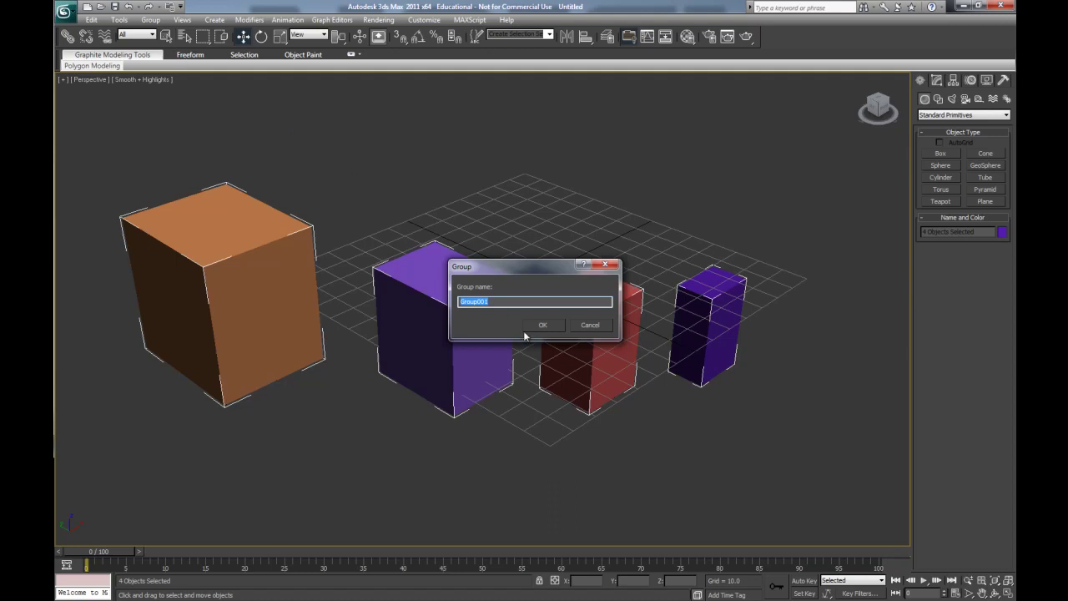
{"action": "type", "text": "Boxes"}
{"action": "left_click", "coordinate": [542, 325]}
Step: Reselect the Boxes group through the orange box and move it vertically to a Z position of about -6.4
{"action": "left_click", "coordinate": [196, 145]}
{"action": "left_click", "coordinate": [256, 291]}
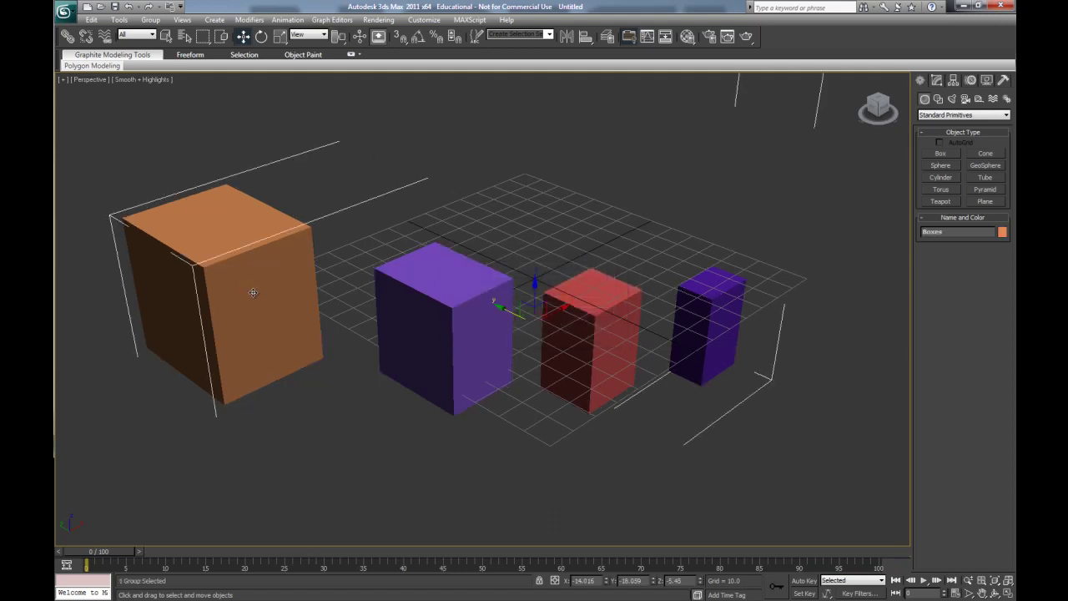
{"action": "left_click_drag", "start_coordinate": [527, 285], "coordinate": [523, 251]}
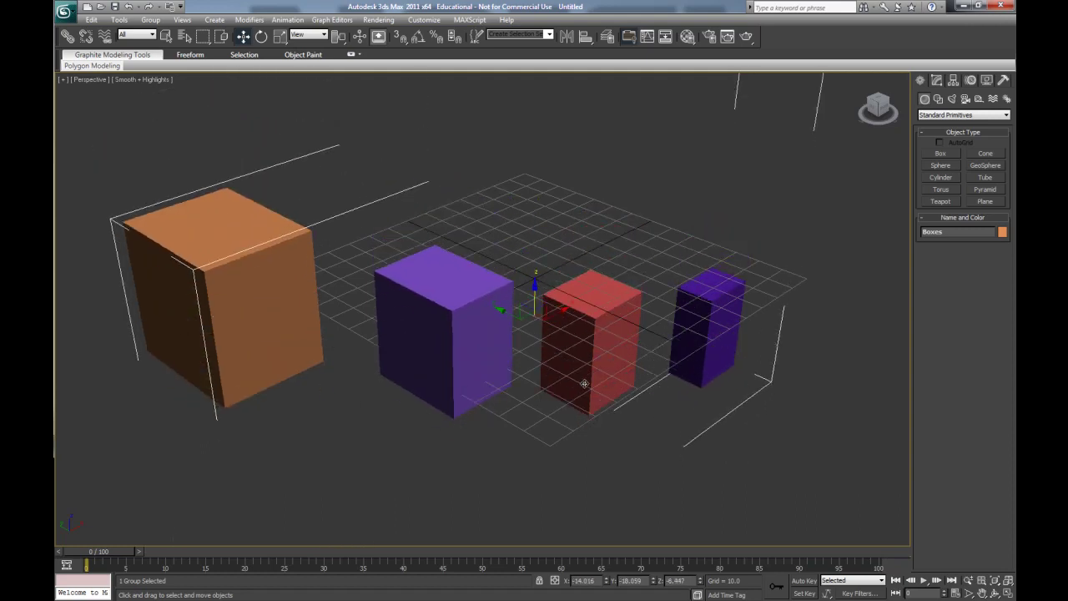
{"action": "left_click", "coordinate": [187, 166]}
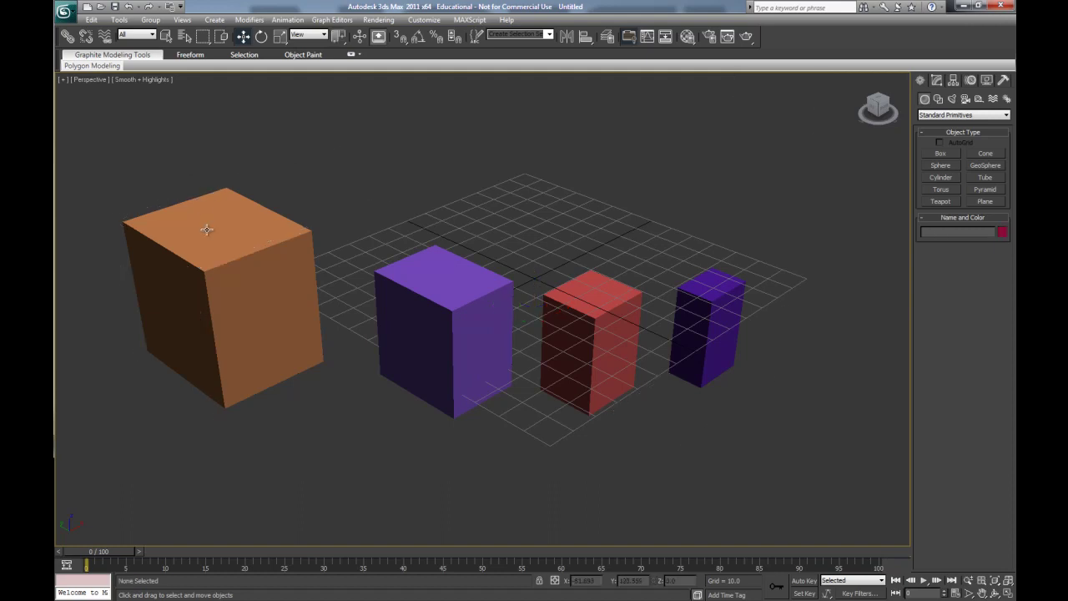
Step: Select the Boxes group through its different member boxes and lower it to a Z position of about -12.6
{"action": "left_click", "coordinate": [207, 230]}
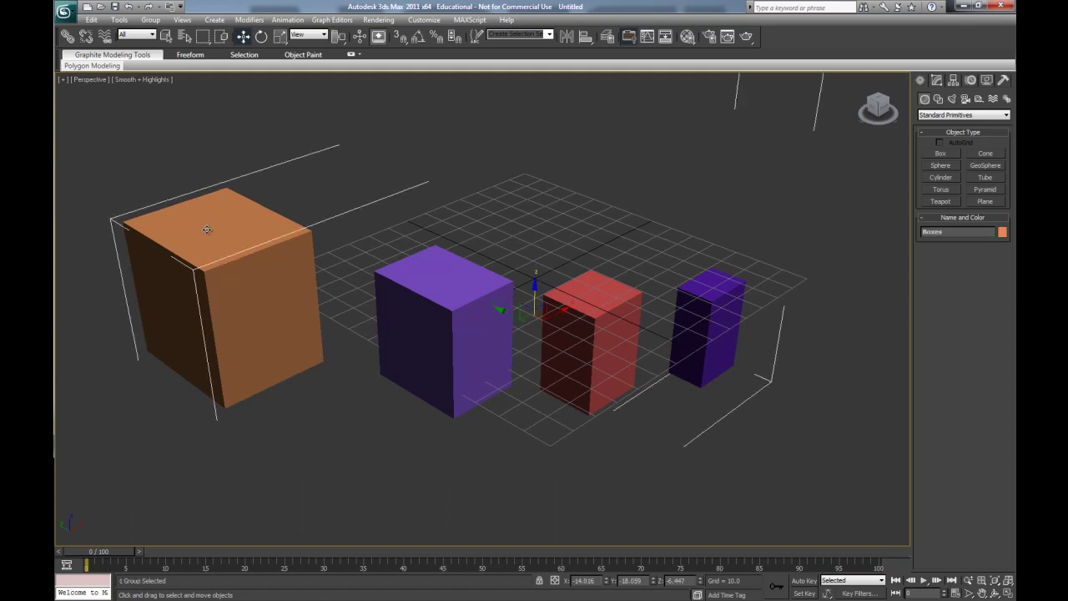
{"action": "left_click", "coordinate": [197, 135]}
{"action": "left_click", "coordinate": [223, 229]}
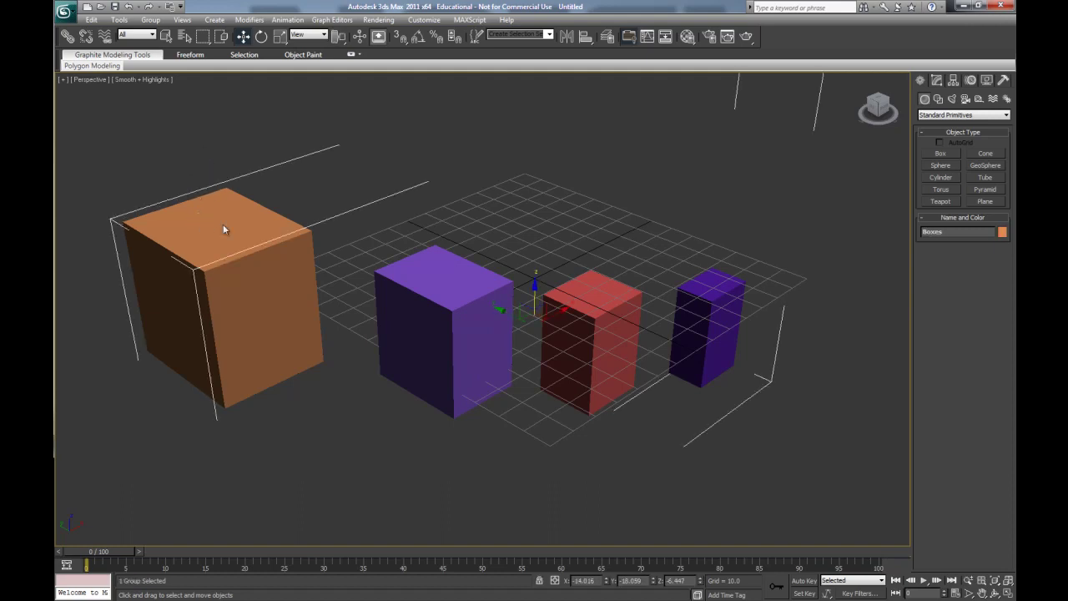
{"action": "left_click", "coordinate": [400, 309]}
{"action": "left_click", "coordinate": [723, 310]}
{"action": "mouse_move", "coordinate": [537, 284]}
{"action": "left_mouse_down"}
{"action": "mouse_move", "coordinate": [537, 255]}
{"action": "mouse_move", "coordinate": [534, 300]}
{"action": "left_mouse_up"}
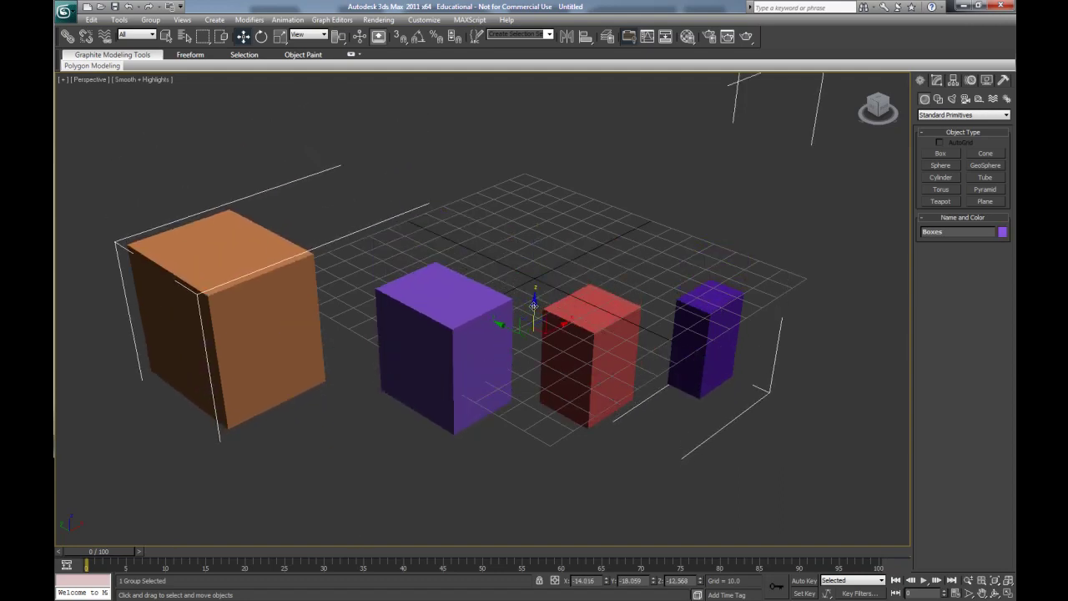
Step: Turn on edged faces in the perspective view and move the Boxes group vertically to a Z position of about -10.2
{"action": "left_click", "coordinate": [154, 81]}
{"action": "left_click", "coordinate": [199, 142]}
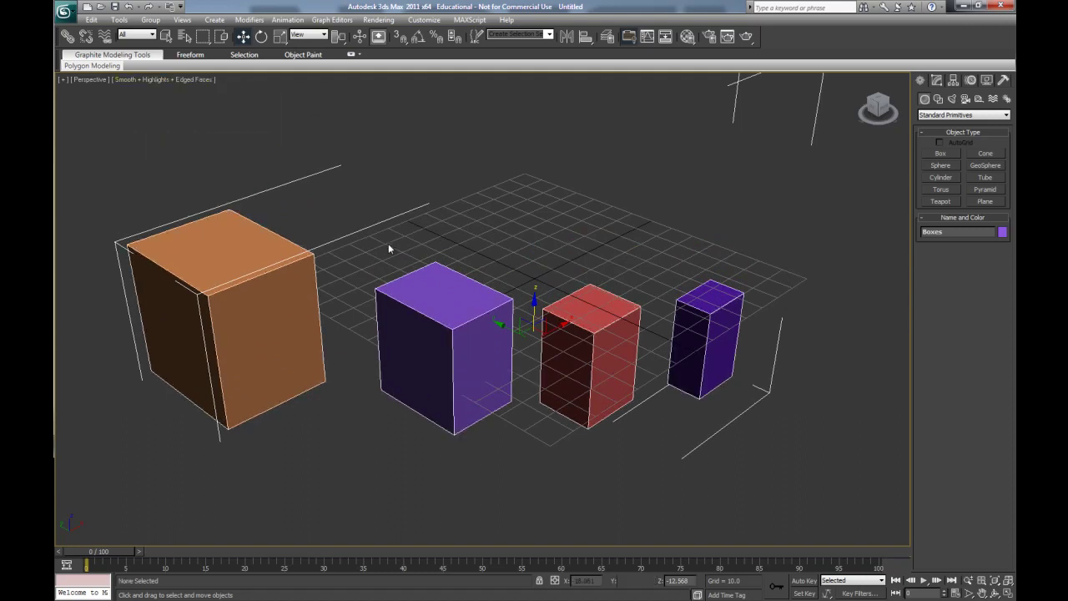
{"action": "mouse_move", "coordinate": [534, 307]}
{"action": "left_mouse_down"}
{"action": "mouse_move", "coordinate": [534, 289]}
{"action": "mouse_move", "coordinate": [542, 314]}
{"action": "left_mouse_up"}
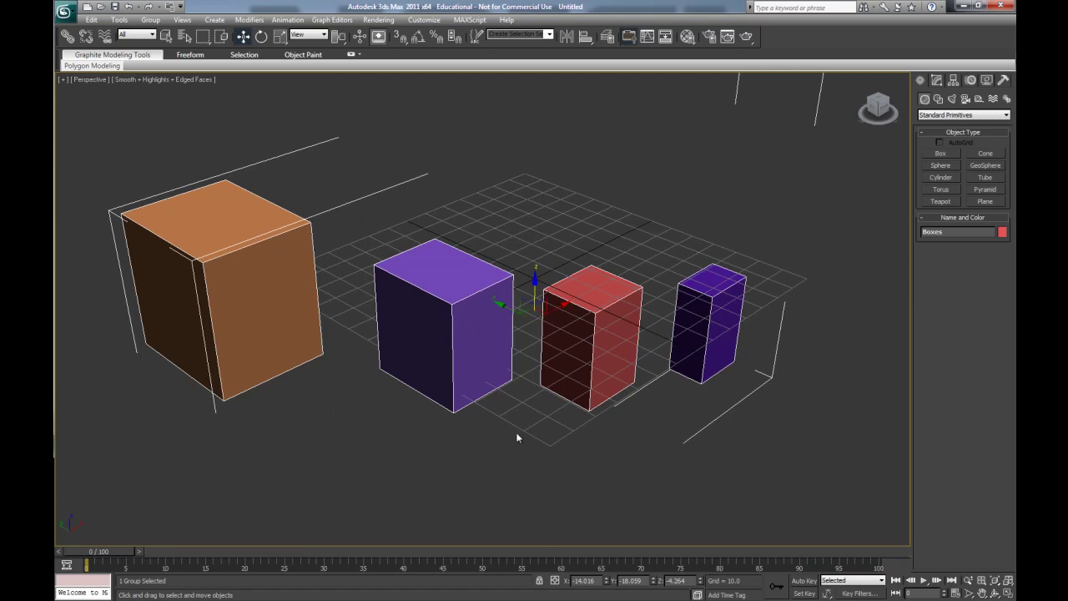
{"action": "mouse_move", "coordinate": [535, 288]}
{"action": "left_mouse_down"}
{"action": "mouse_move", "coordinate": [535, 179]}
{"action": "mouse_move", "coordinate": [535, 300]}
{"action": "left_mouse_up"}
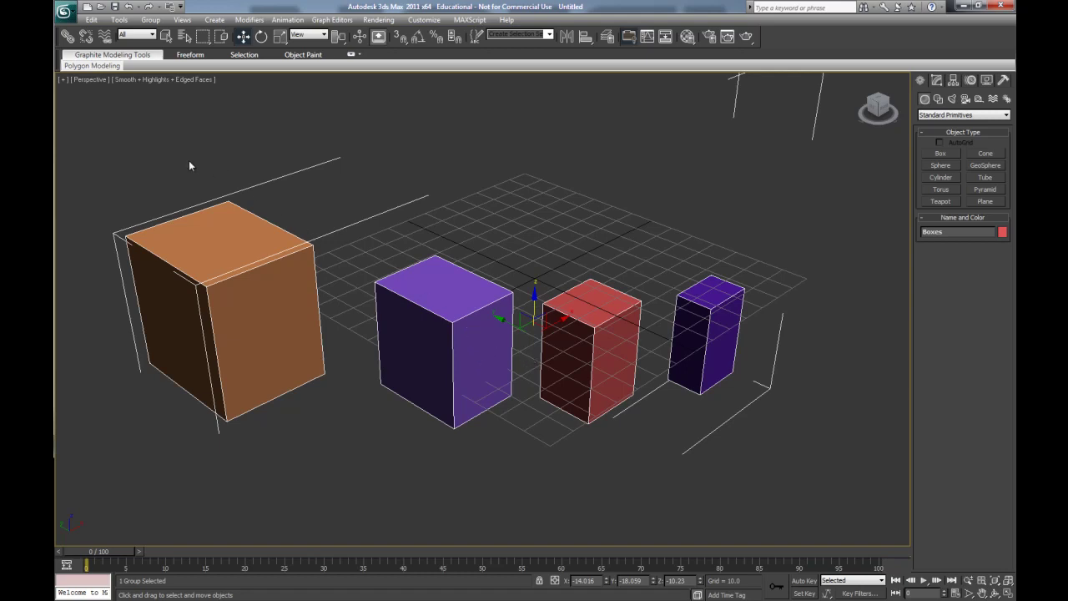
Step: Open the Boxes group so its member boxes can be edited individually
{"action": "left_click", "coordinate": [236, 272]}
{"action": "left_click", "coordinate": [150, 20]}
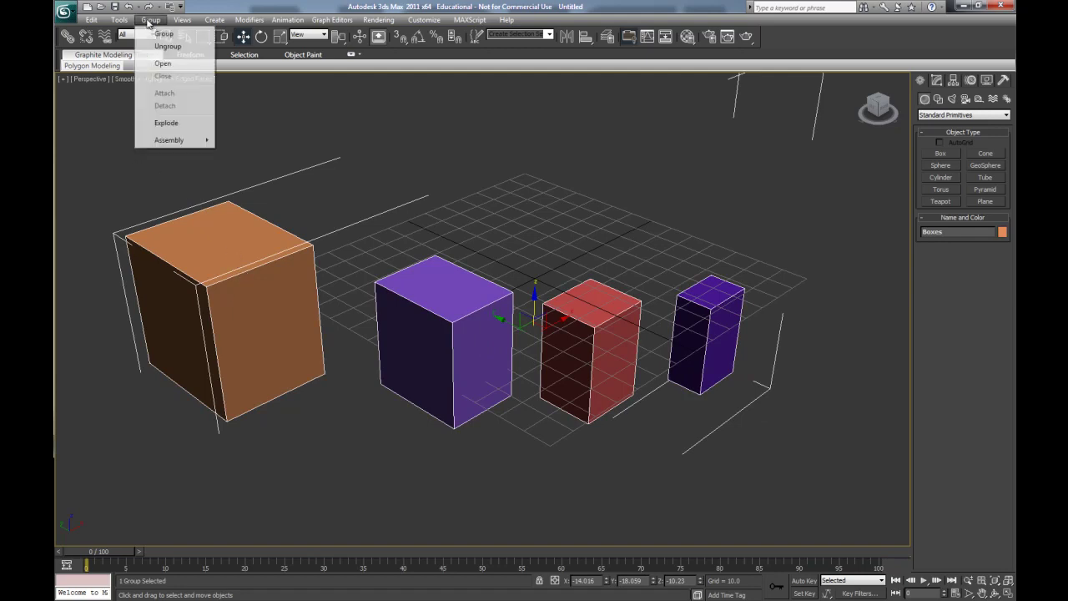
{"action": "left_click", "coordinate": [163, 66]}
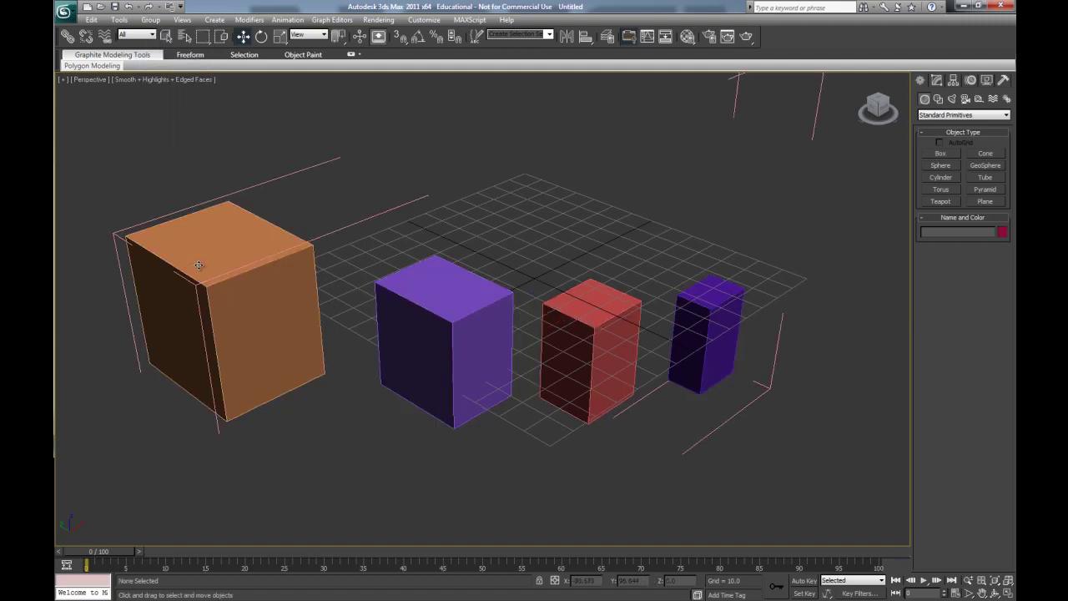
Step: Select the member boxes of the open group one at a time to check that each is individually selectable
{"action": "left_click", "coordinate": [295, 279]}
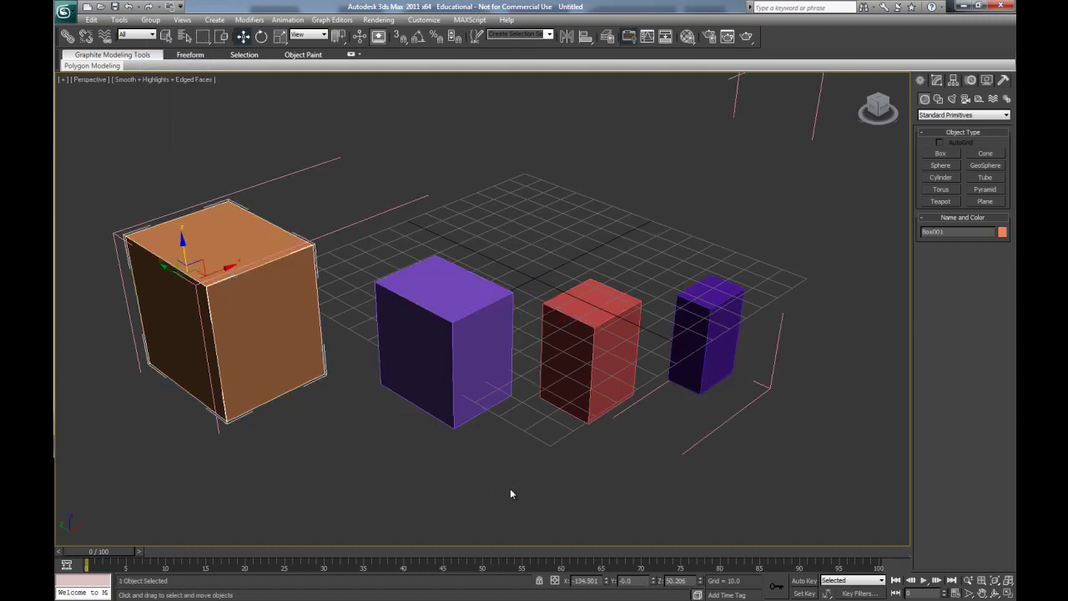
{"action": "left_click", "coordinate": [449, 339]}
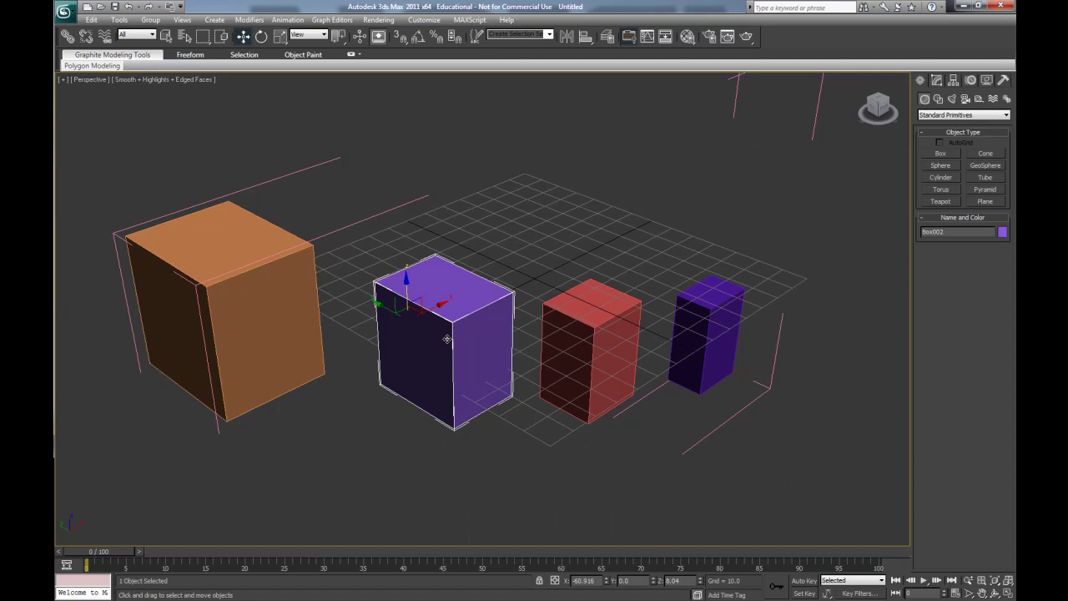
{"action": "left_click", "coordinate": [596, 333]}
{"action": "left_click", "coordinate": [713, 329]}
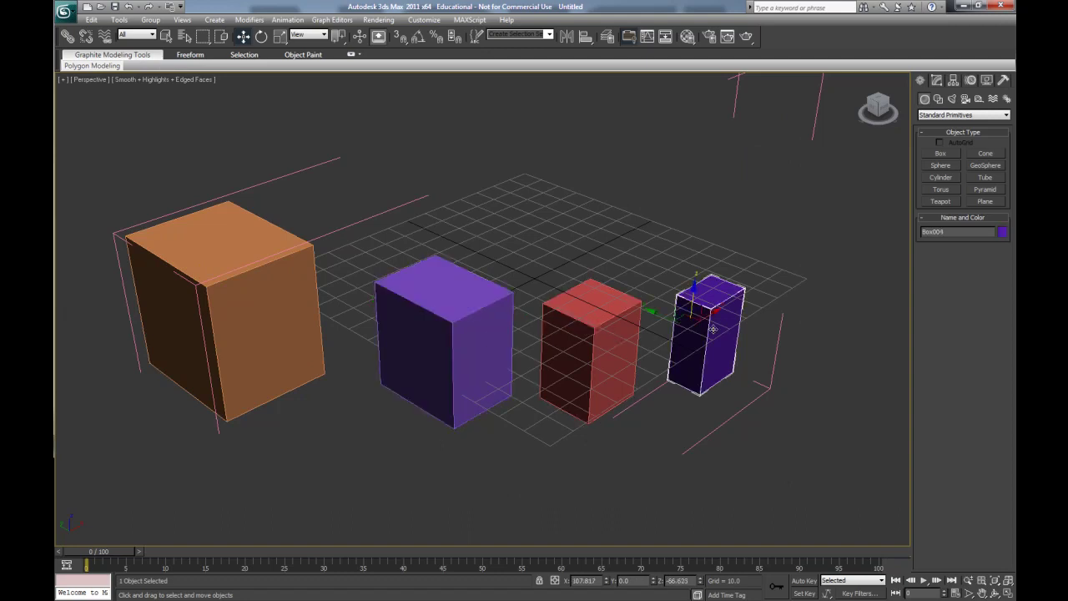
{"action": "left_click", "coordinate": [620, 358]}
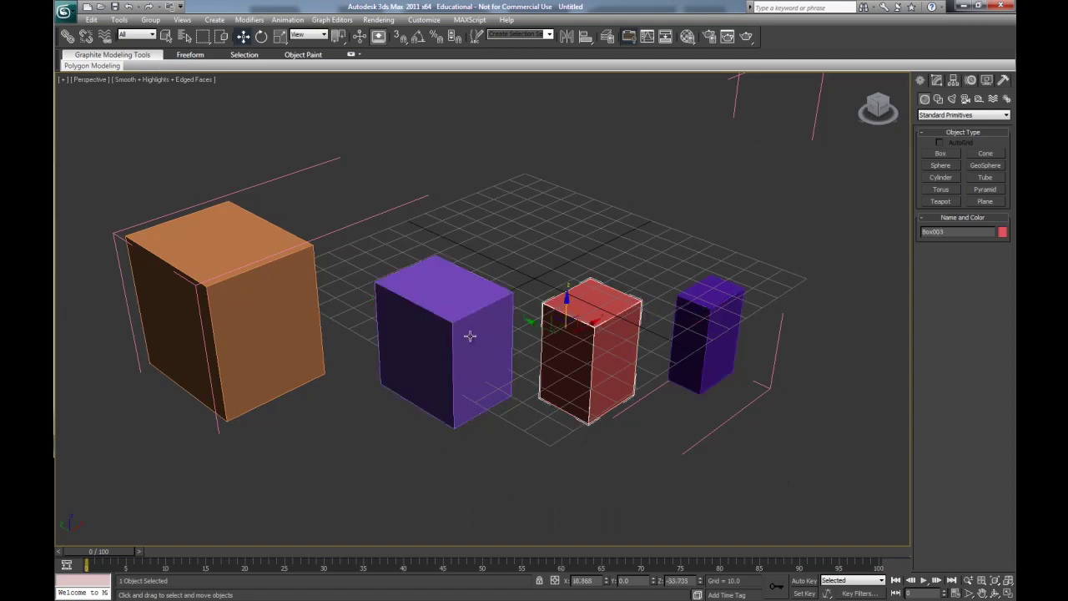
{"action": "left_click", "coordinate": [404, 317]}
{"action": "left_click", "coordinate": [269, 266]}
{"action": "left_click", "coordinate": [457, 296]}
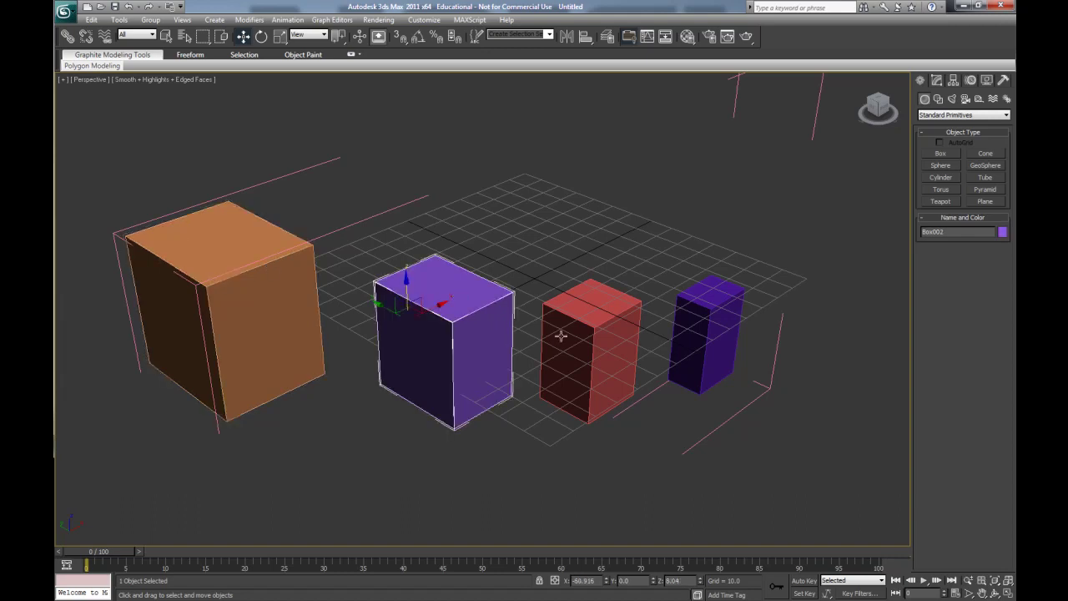
Step: Change the red box's object color to blue and raise it to a Z position of about -2.6
{"action": "left_click", "coordinate": [560, 336]}
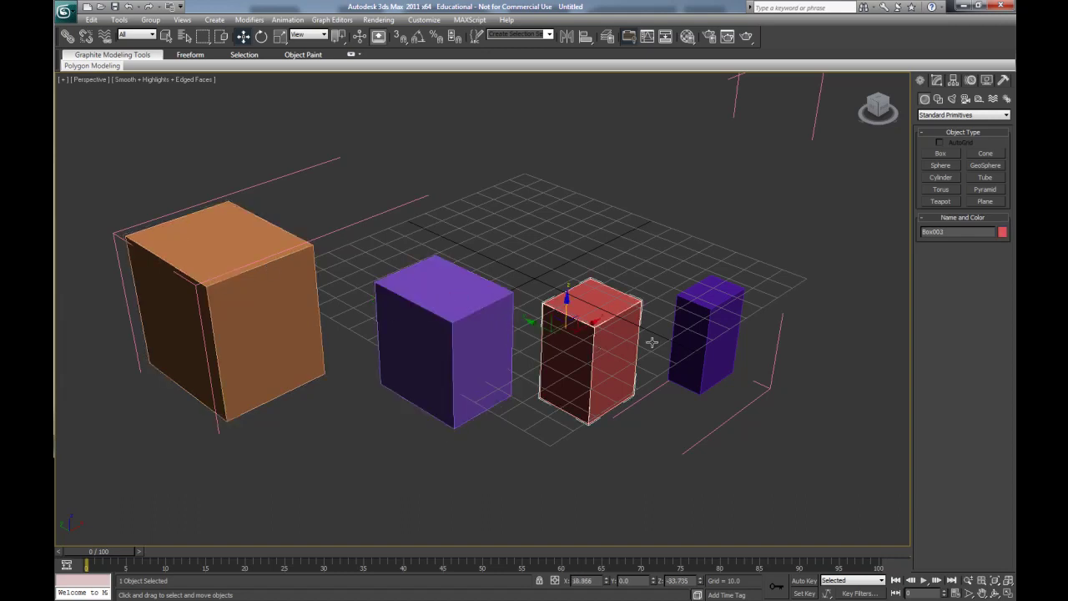
{"action": "left_click", "coordinate": [1003, 232]}
{"action": "left_click", "coordinate": [570, 274]}
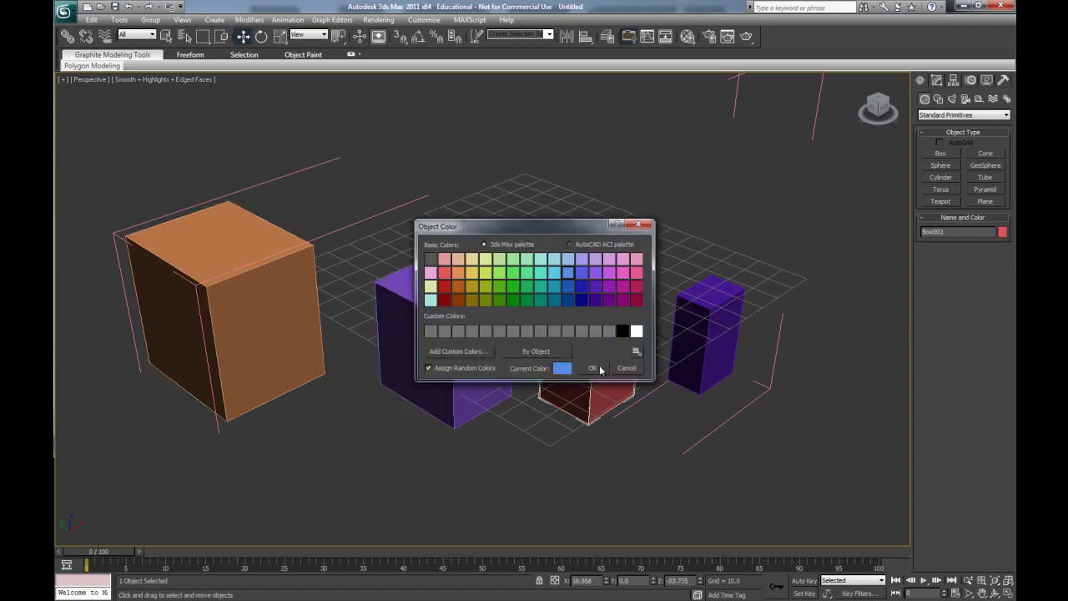
{"action": "left_click", "coordinate": [622, 367]}
{"action": "left_click_drag", "start_coordinate": [567, 305], "coordinate": [569, 227]}
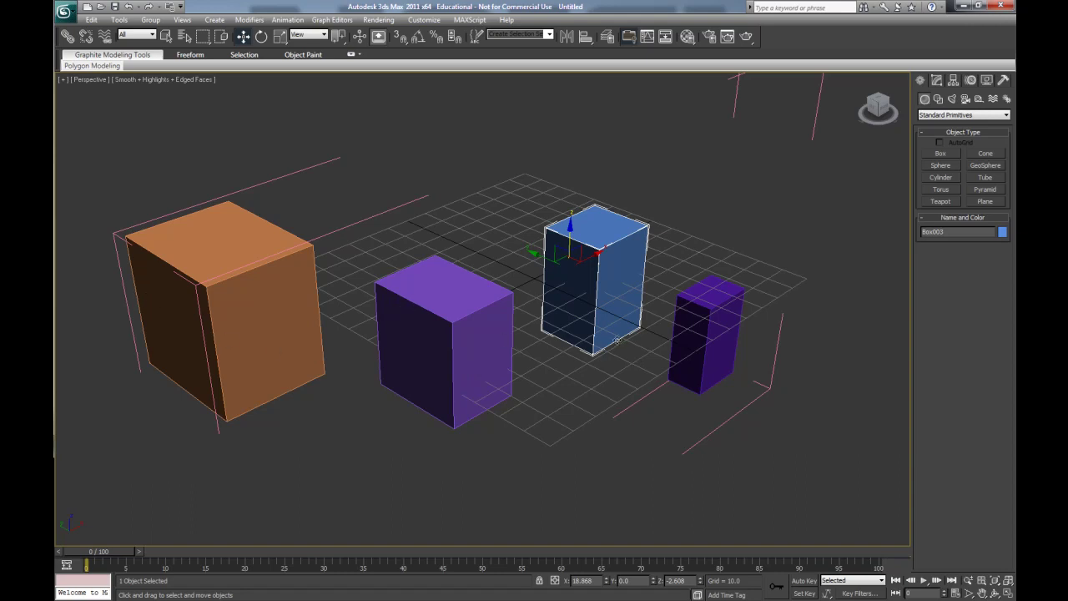
Step: Close the Boxes group, reselect it and lower it to a Z position of about -12.3
{"action": "left_click", "coordinate": [150, 20]}
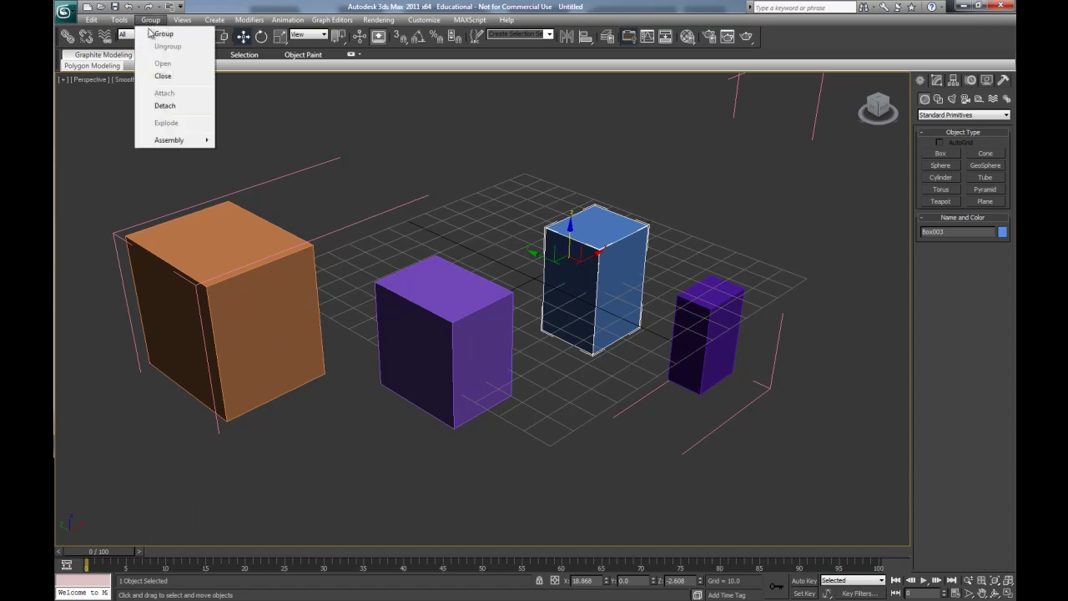
{"action": "left_click", "coordinate": [163, 76]}
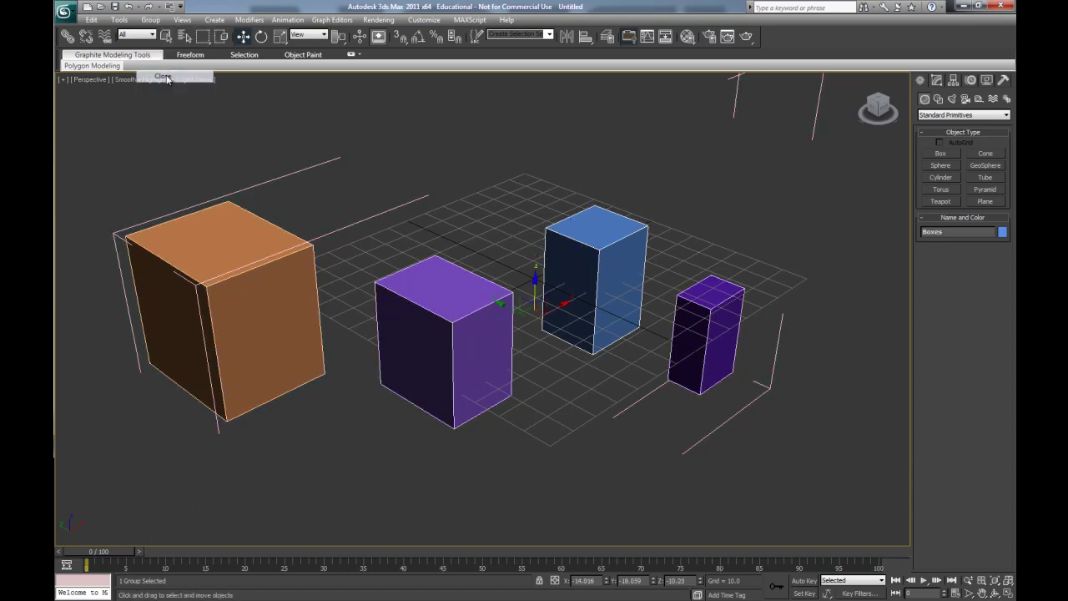
{"action": "left_click", "coordinate": [452, 202]}
{"action": "left_click", "coordinate": [481, 318]}
{"action": "mouse_move", "coordinate": [535, 285]}
{"action": "left_mouse_down"}
{"action": "mouse_move", "coordinate": [535, 367]}
{"action": "mouse_move", "coordinate": [535, 292]}
{"action": "left_mouse_up"}
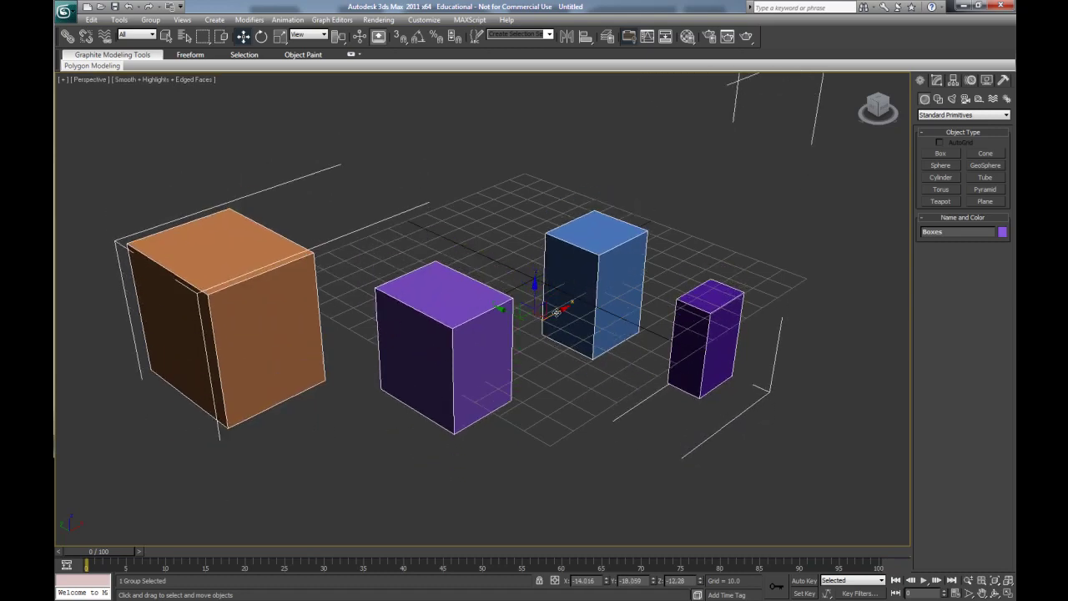
Step: Orbit the perspective view to examine the boxes from another side, and reselect the whole Boxes group with the Move tool active
{"action": "left_click", "coordinate": [995, 594]}
{"action": "left_click_drag", "start_coordinate": [637, 376], "coordinate": [529, 362]}
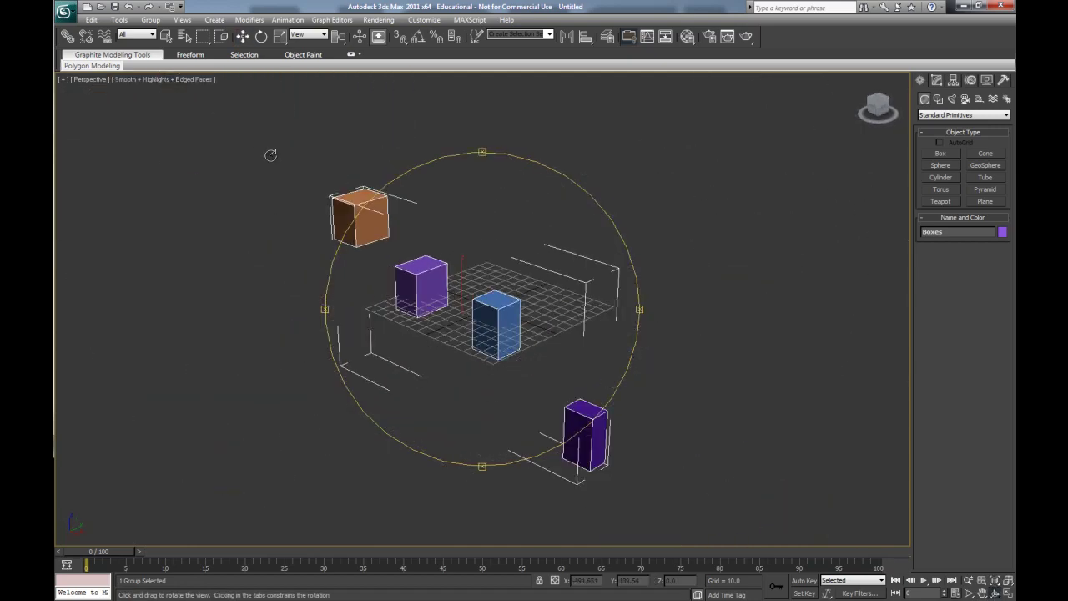
{"action": "left_click", "coordinate": [243, 37]}
{"action": "left_click", "coordinate": [449, 274]}
{"action": "left_click", "coordinate": [419, 285]}
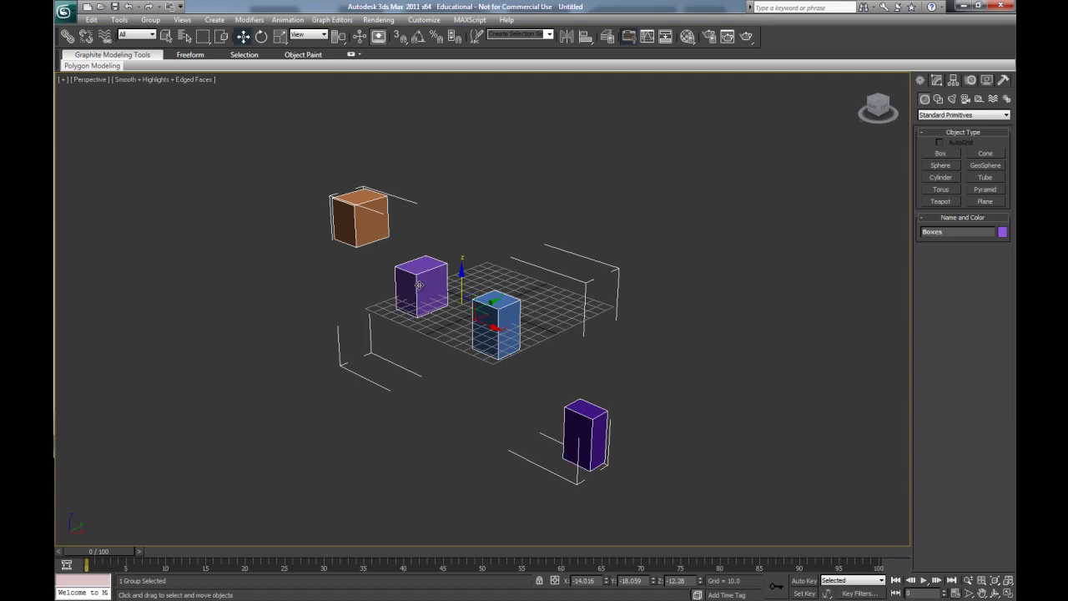
{"action": "left_click", "coordinate": [453, 262]}
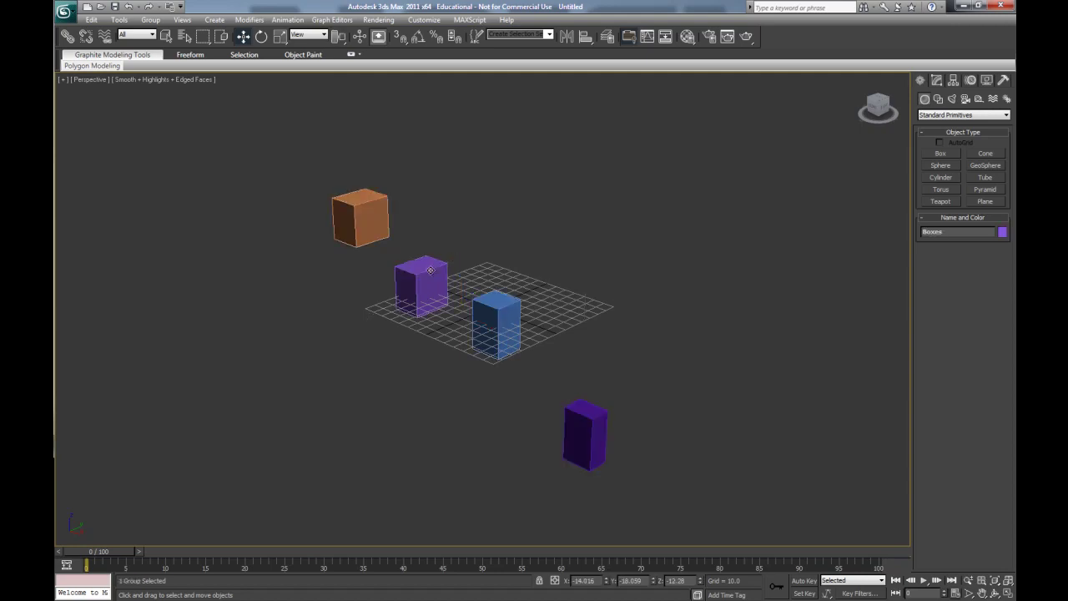
{"action": "left_click", "coordinate": [430, 270]}
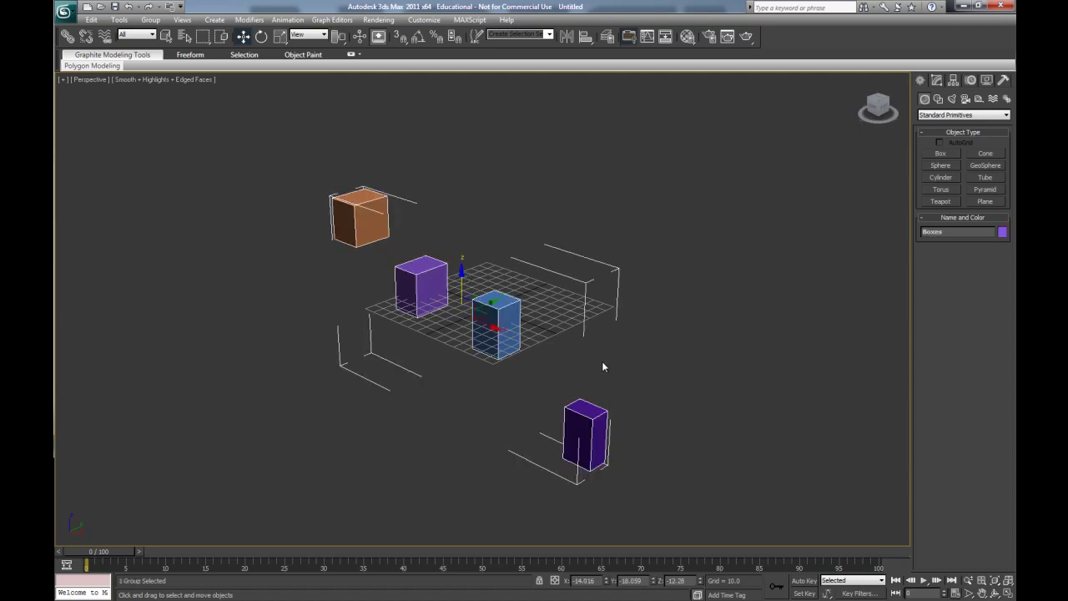
Step: Ungroup the Boxes group and clear the selection
{"action": "left_click", "coordinate": [150, 20]}
{"action": "left_click", "coordinate": [167, 46]}
{"action": "left_click", "coordinate": [235, 170]}
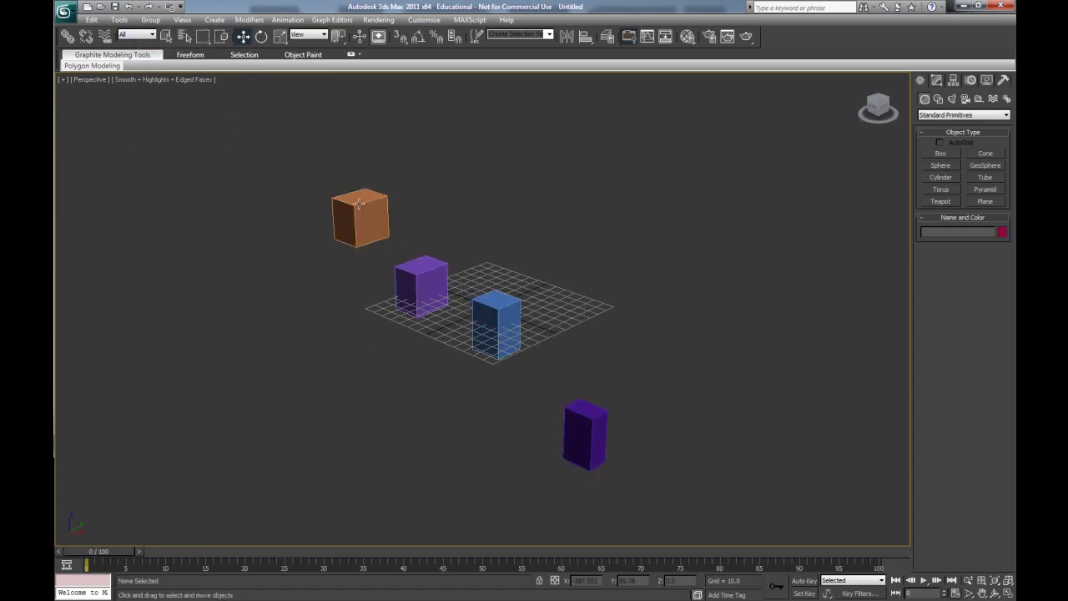
Step: Select the ungrouped boxes one at a time and raise the dark purple box to sit near the far side of the grid
{"action": "left_click", "coordinate": [367, 218]}
{"action": "left_click", "coordinate": [421, 288]}
{"action": "left_click", "coordinate": [510, 317]}
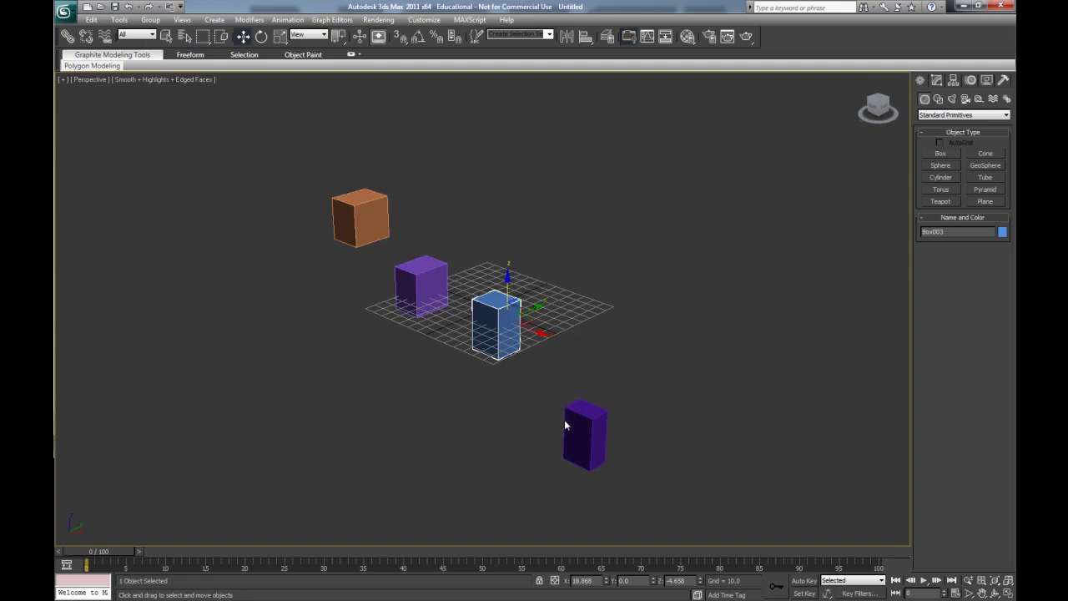
{"action": "left_click", "coordinate": [567, 425]}
{"action": "left_click_drag", "start_coordinate": [593, 415], "coordinate": [589, 252]}
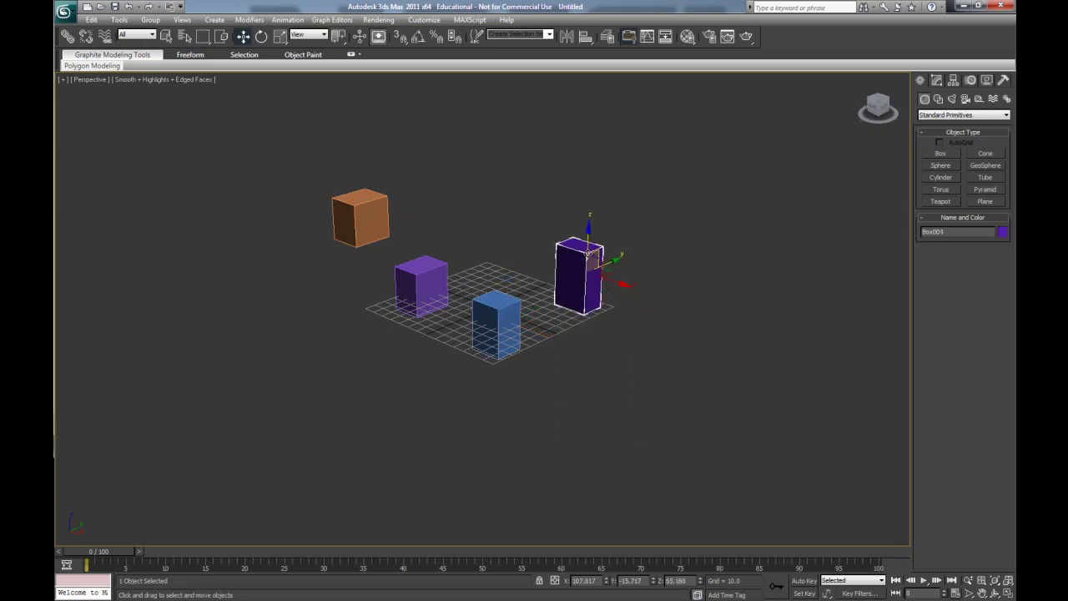
Step: Create a Boolean compound object from the orange box with the Union operation, using the lighter purple box as operand B
{"action": "scroll", "coordinate": [597, 276], "scroll_direction": "up", "scroll_amount": 6}
{"action": "middle_click_drag", "start_coordinate": [604, 295], "coordinate": [584, 372]}
{"action": "left_click", "coordinate": [219, 178]}
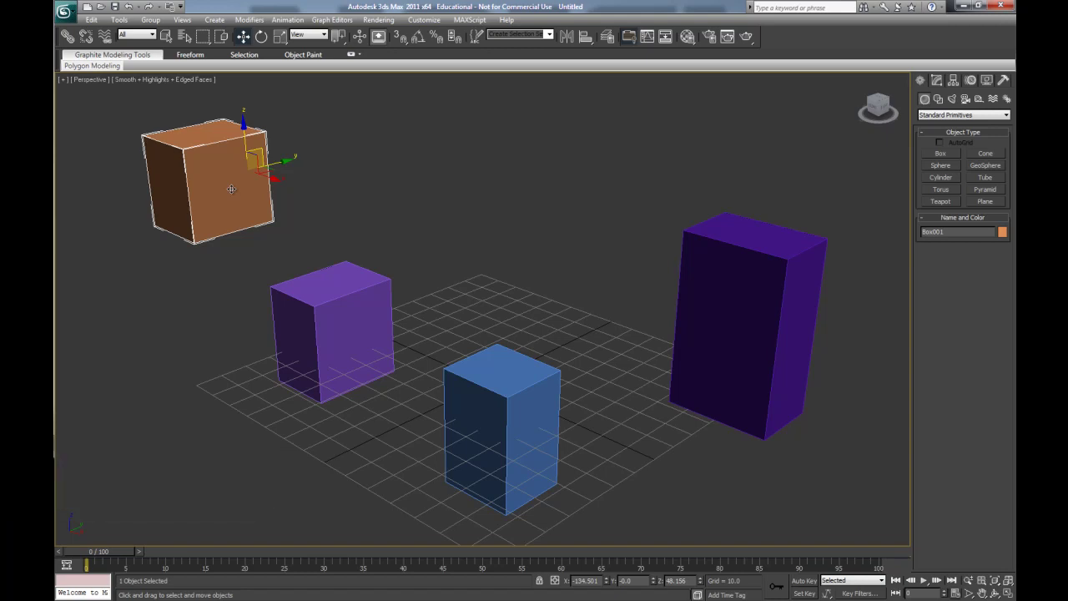
{"action": "left_click", "coordinate": [348, 217]}
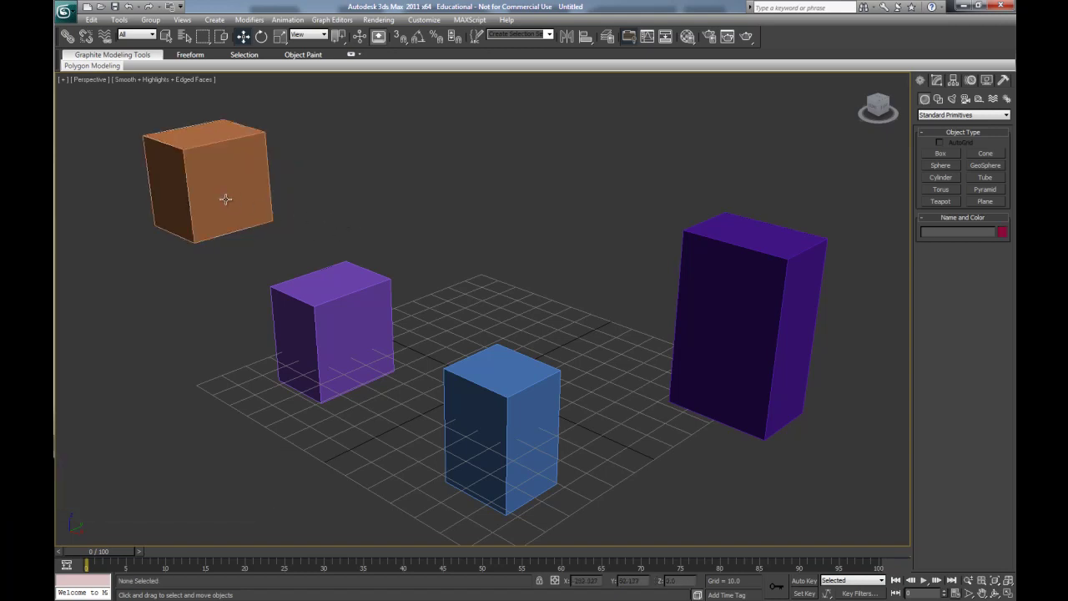
{"action": "left_click", "coordinate": [224, 198]}
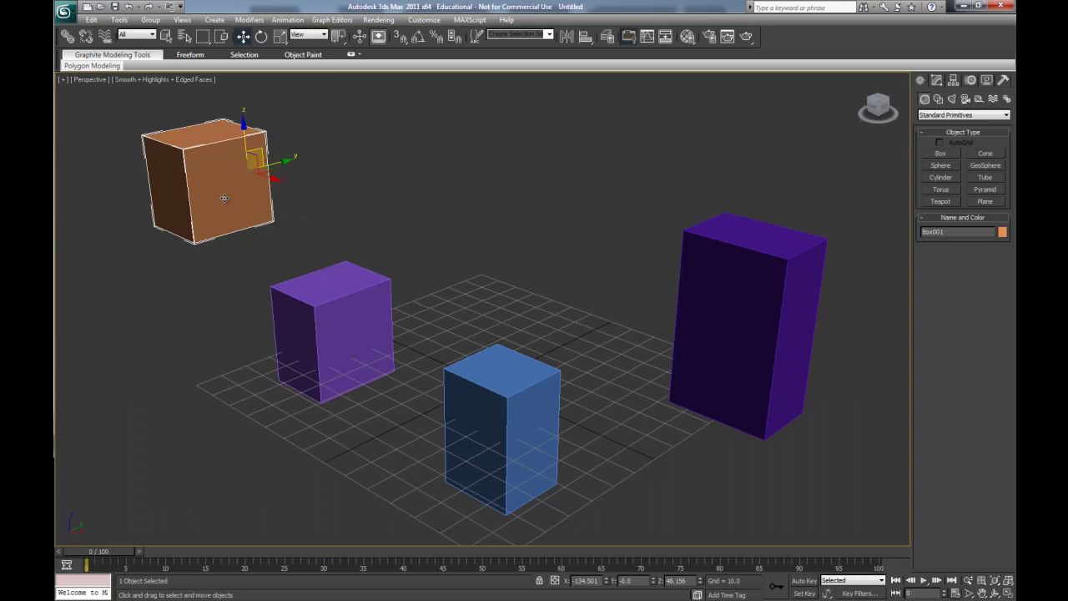
{"action": "left_click", "coordinate": [943, 116]}
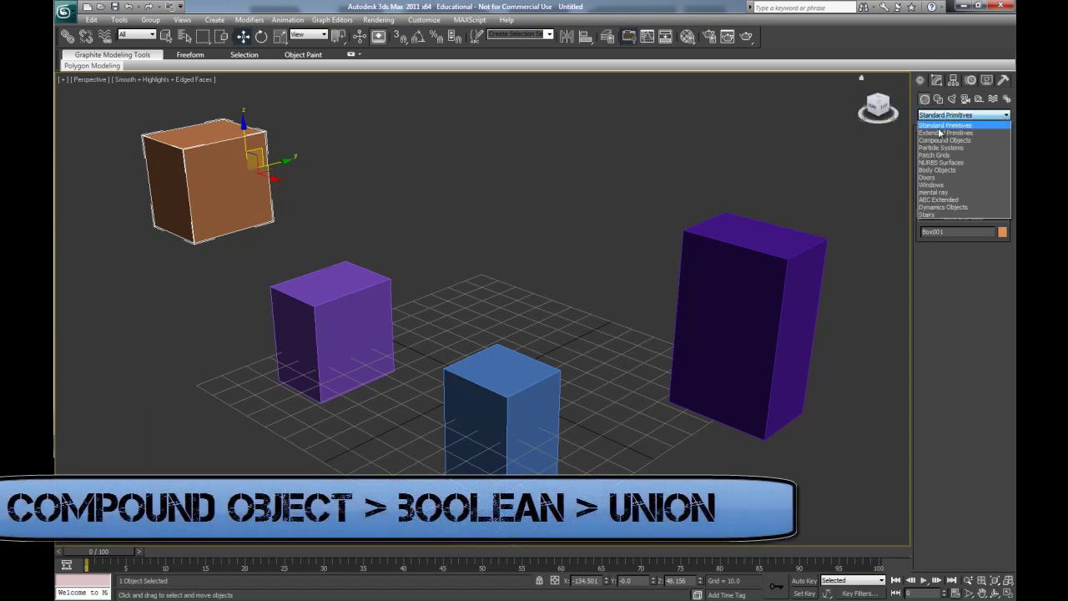
{"action": "left_click", "coordinate": [941, 133]}
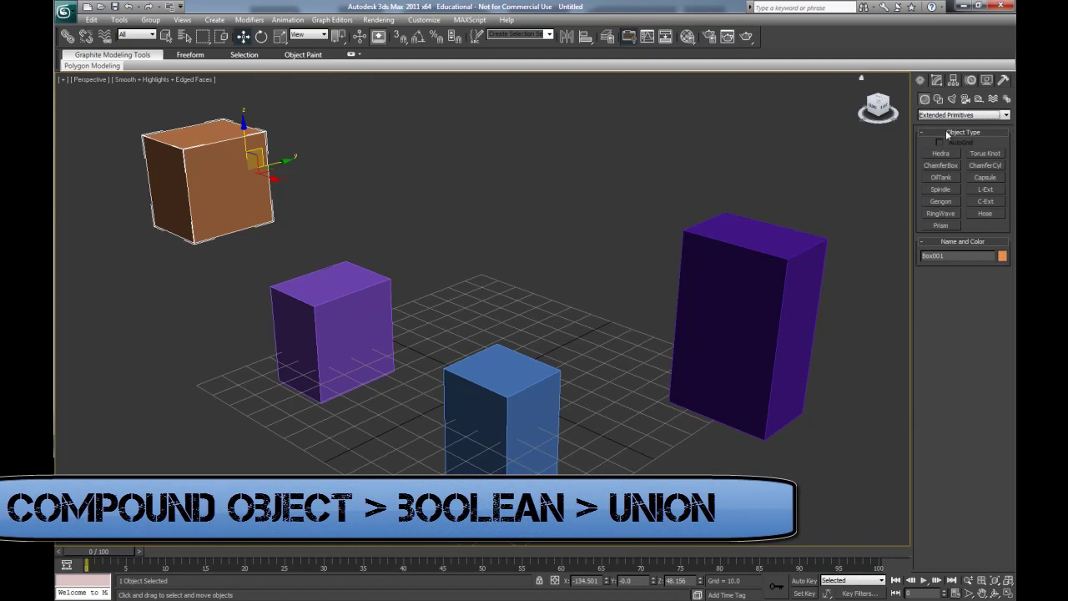
{"action": "left_click", "coordinate": [959, 114]}
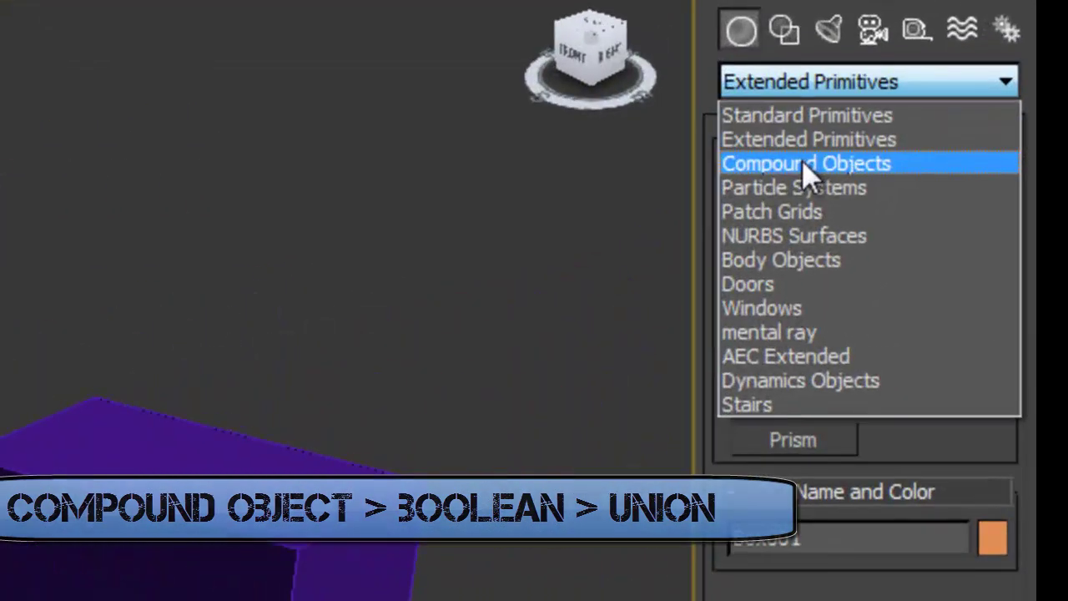
{"action": "left_click", "coordinate": [802, 163]}
{"action": "left_click", "coordinate": [827, 294]}
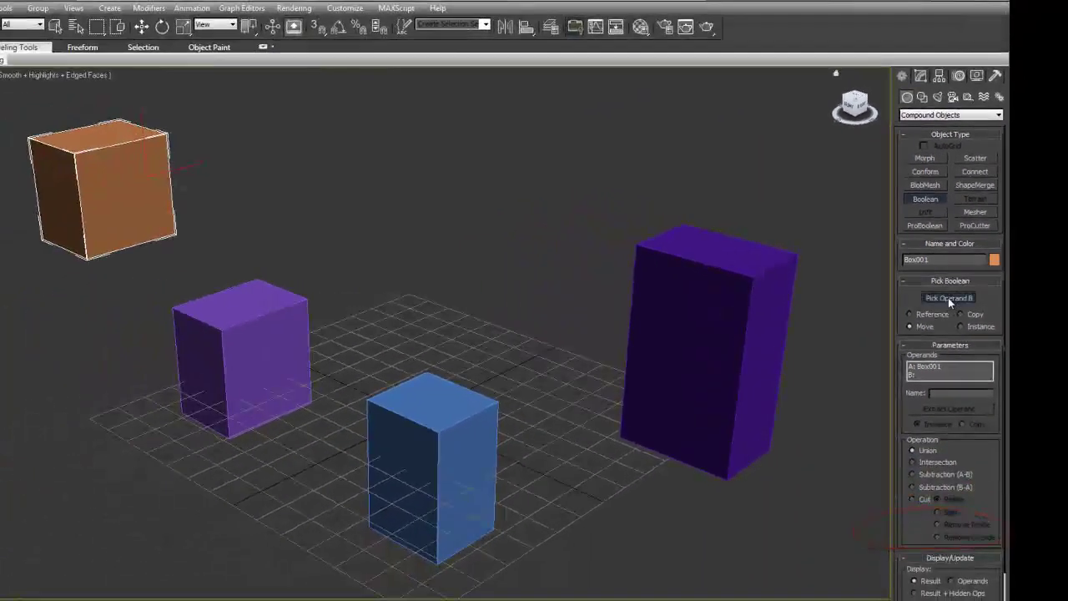
{"action": "left_click", "coordinate": [960, 296]}
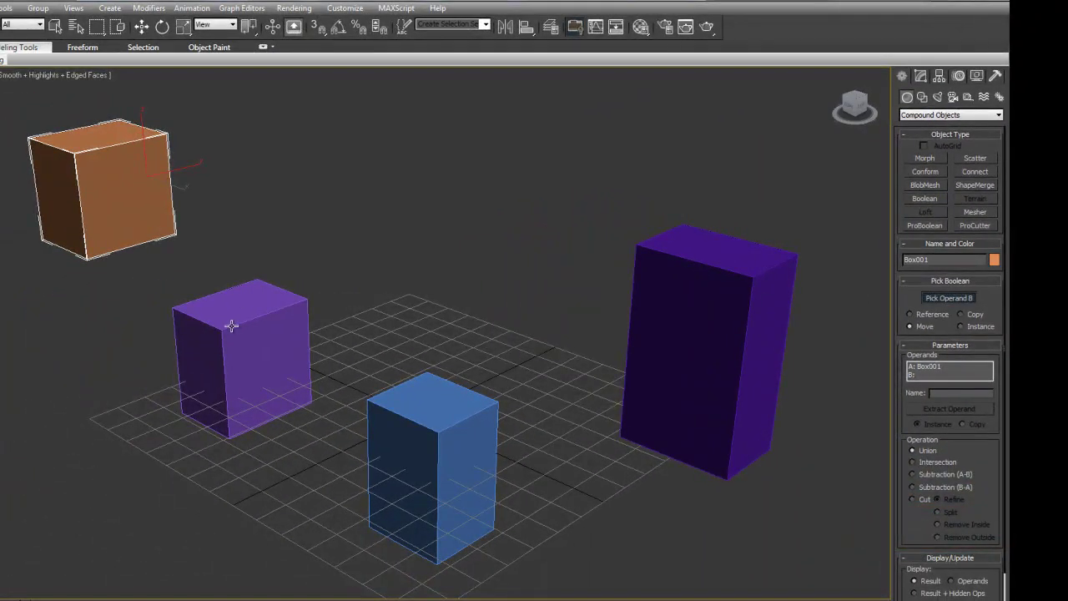
{"action": "left_click", "coordinate": [231, 325]}
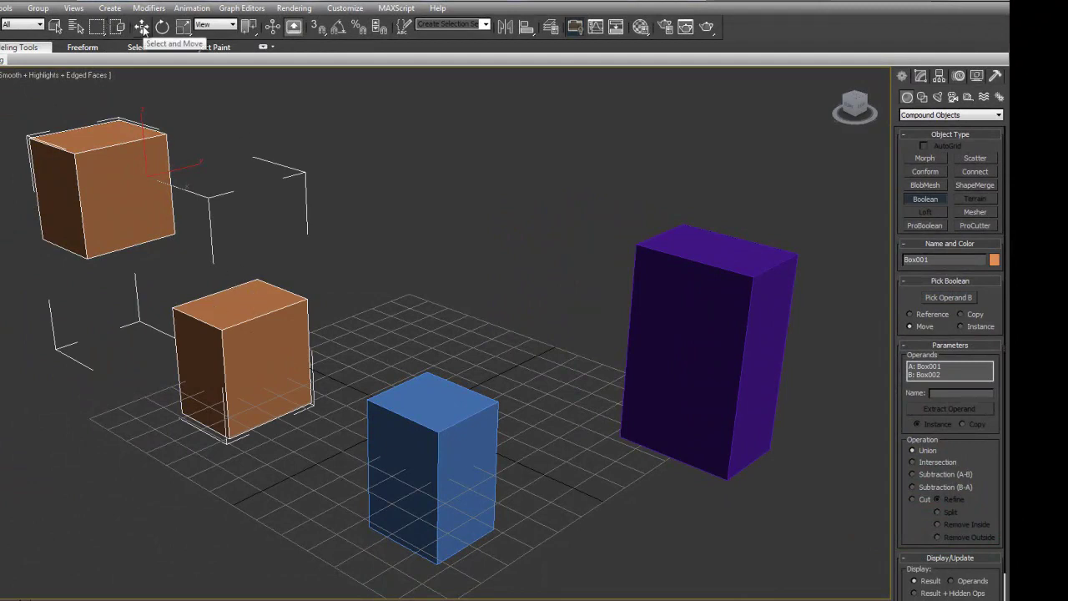
{"action": "left_click", "coordinate": [142, 27]}
{"action": "left_click", "coordinate": [390, 183]}
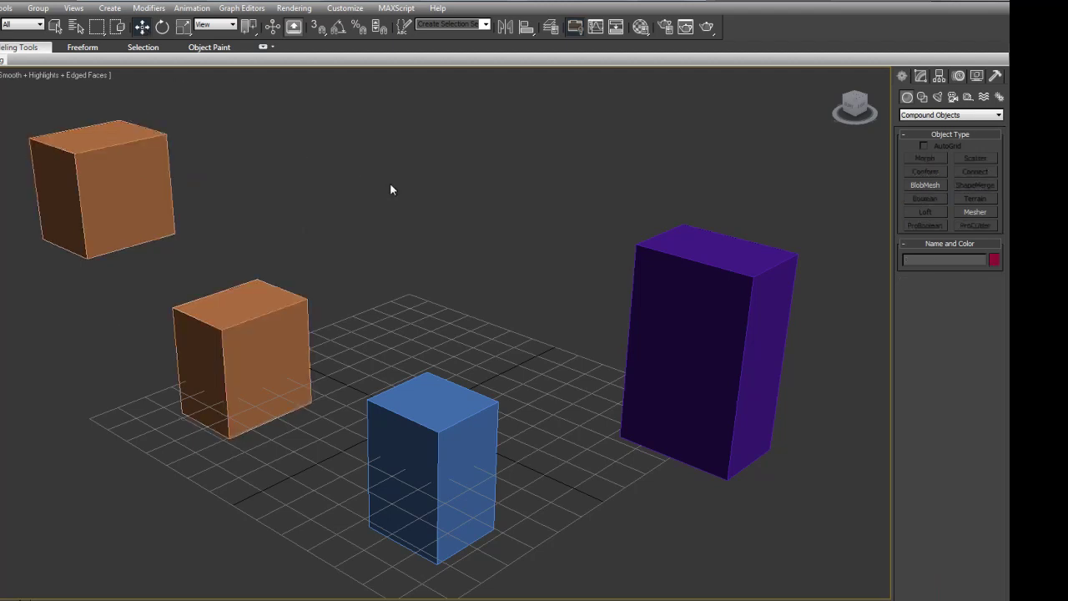
Step: Join the blue box to the combined orange object with another Boolean Union
{"action": "left_click", "coordinate": [103, 182]}
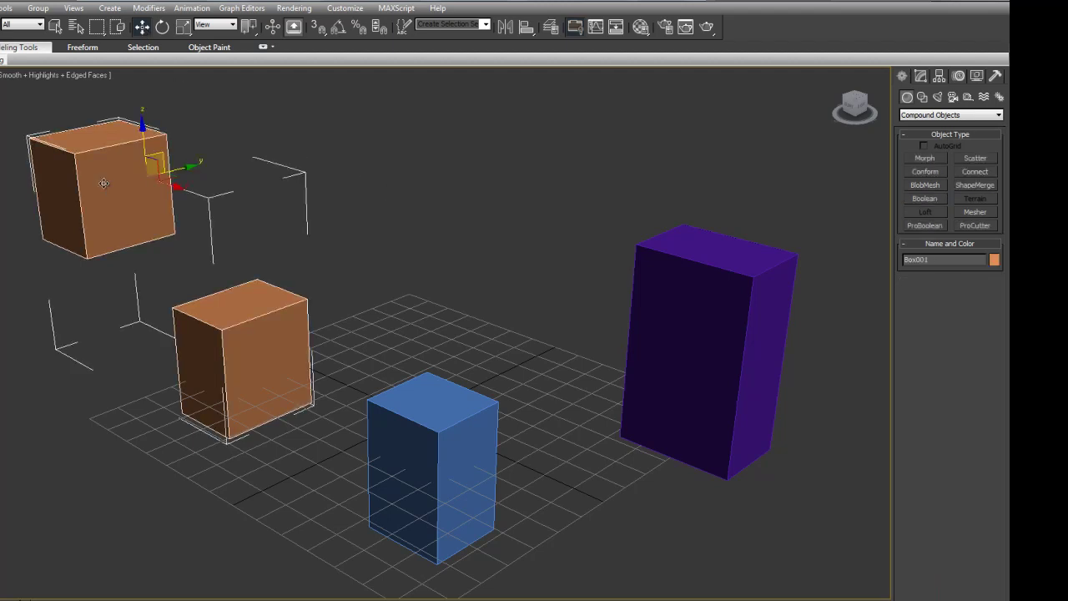
{"action": "left_click", "coordinate": [936, 198]}
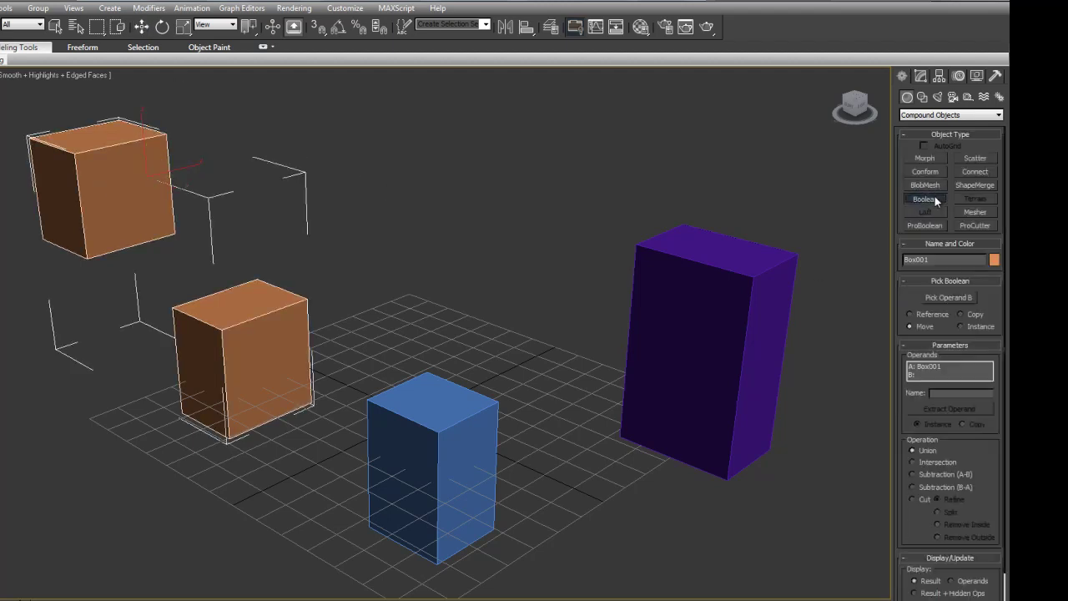
{"action": "left_click", "coordinate": [947, 299]}
{"action": "left_click", "coordinate": [411, 446]}
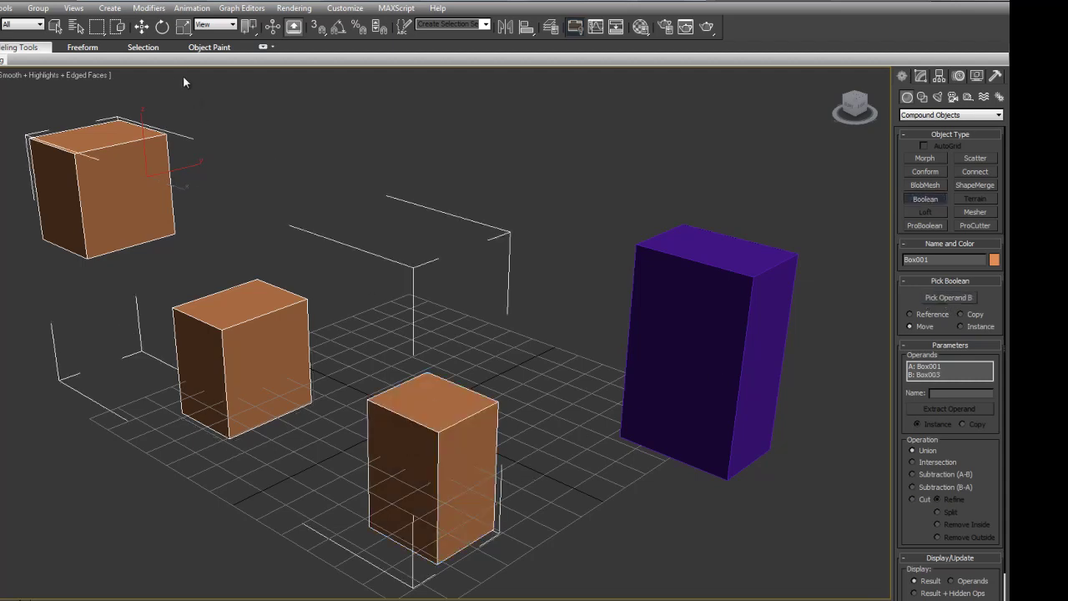
{"action": "left_click", "coordinate": [142, 26]}
{"action": "left_click", "coordinate": [503, 198]}
Step: Join the large dark purple box to the combined orange object with a further Boolean Union
{"action": "left_click", "coordinate": [136, 198]}
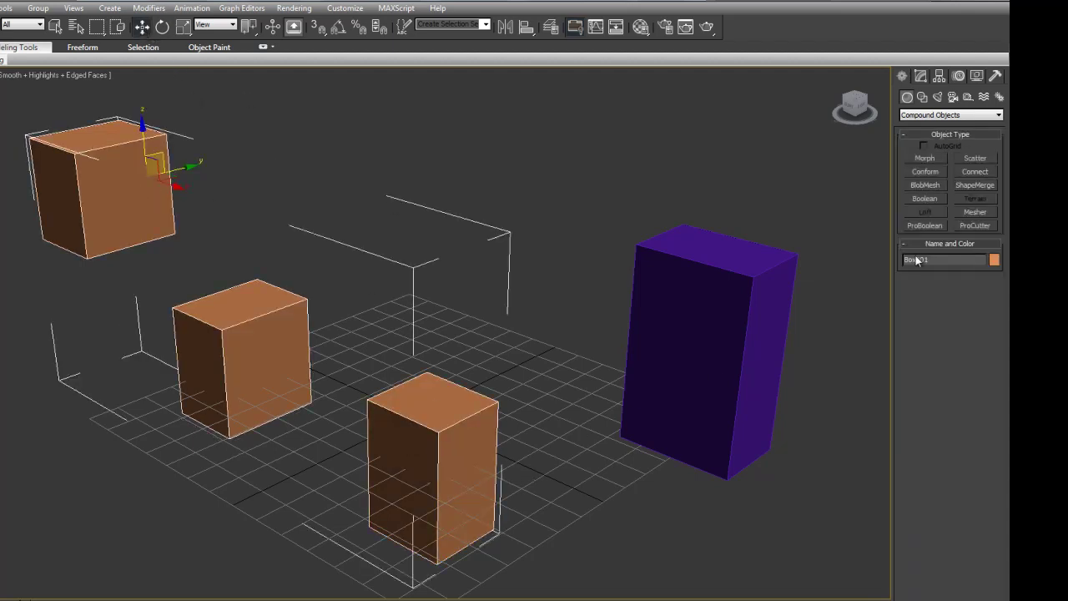
{"action": "left_click", "coordinate": [932, 198]}
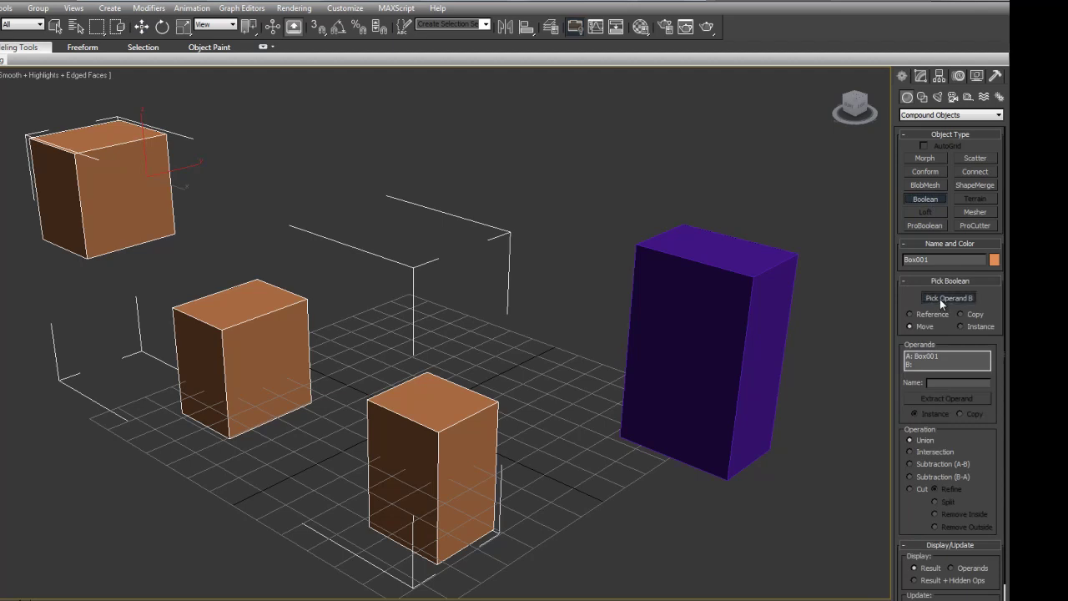
{"action": "left_click", "coordinate": [946, 298]}
{"action": "left_click", "coordinate": [723, 337]}
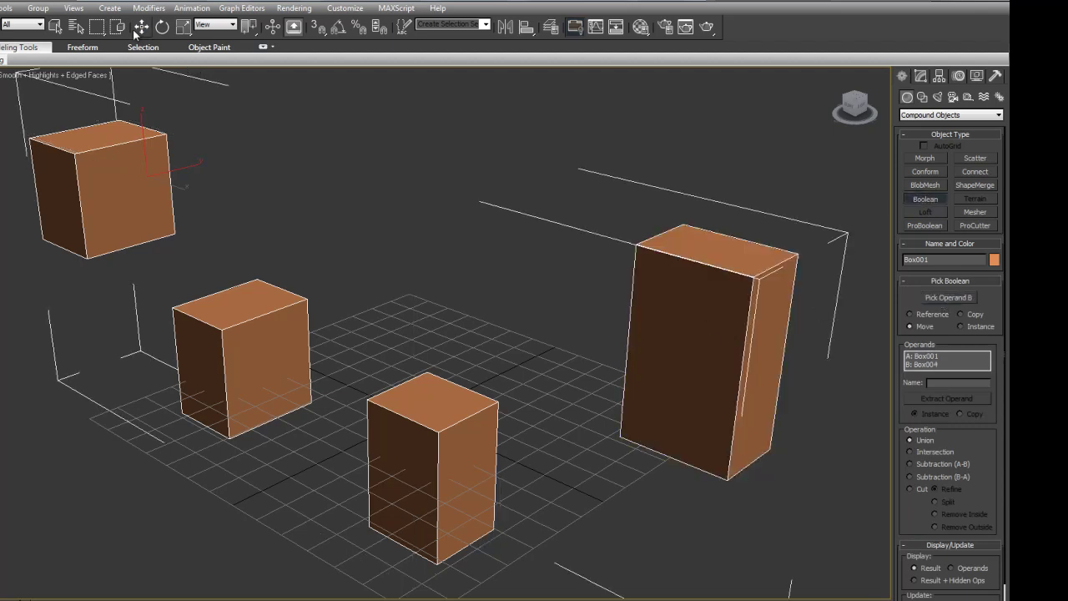
{"action": "left_click", "coordinate": [142, 27]}
{"action": "left_click", "coordinate": [506, 240]}
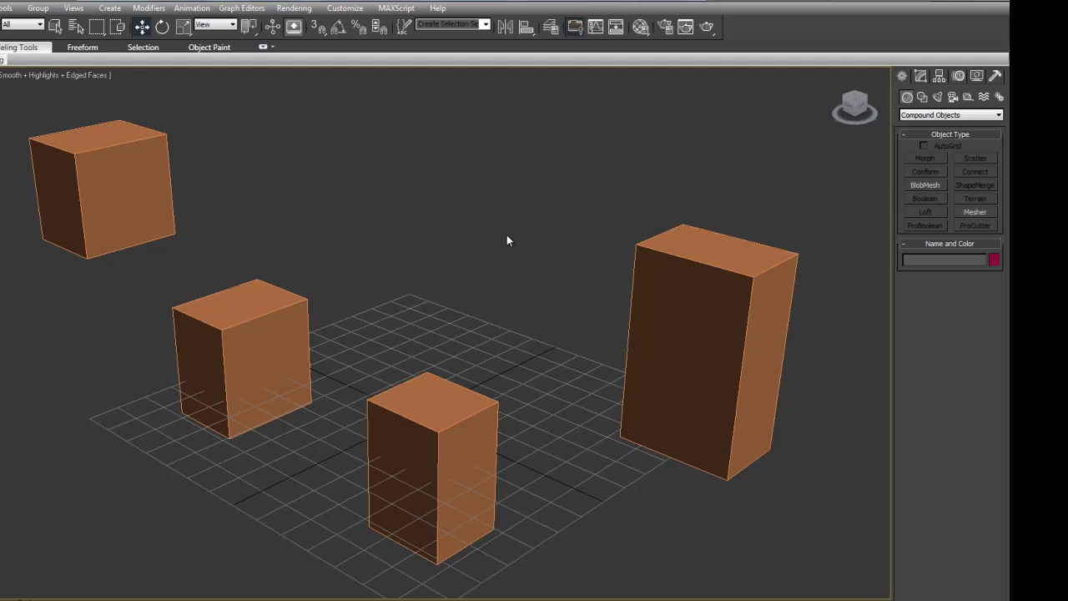
Step: Undo all three Boolean unions
{"action": "key", "text": "ctrl+z"}
{"action": "key", "text": "ctrl+z"}
{"action": "key", "text": "ctrl+z"}
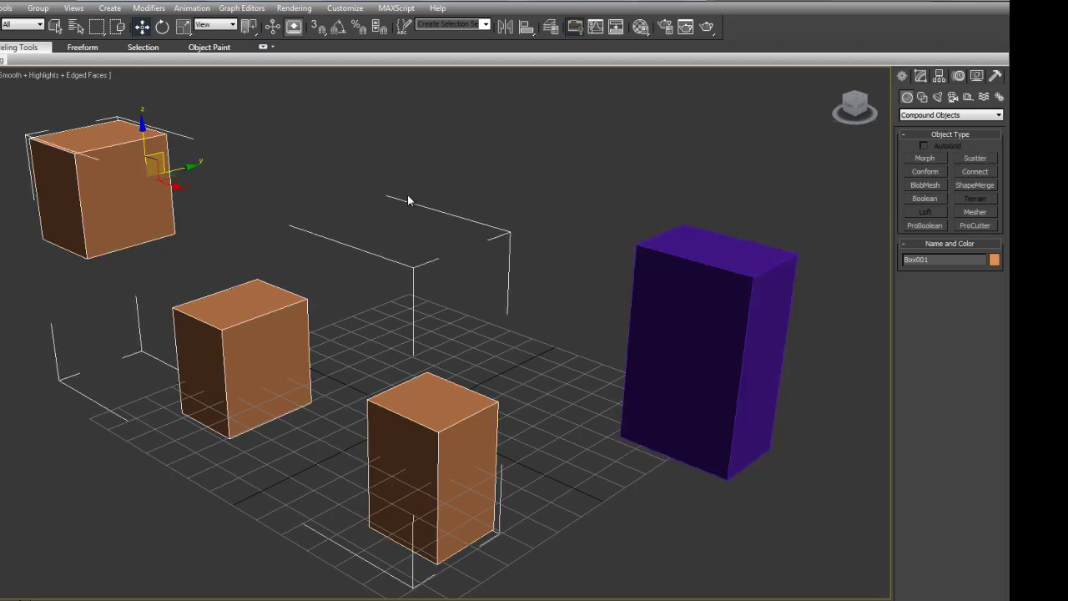
{"action": "key", "text": "ctrl+z"}
{"action": "key", "text": "ctrl+z"}
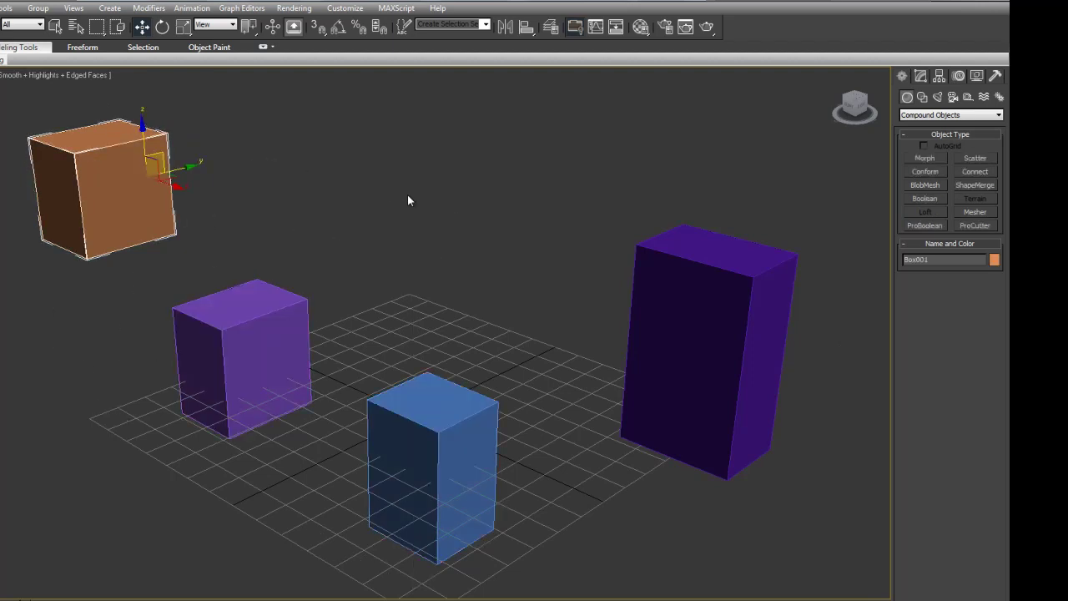
Step: Reselect only the orange box and apply an Edit Mesh modifier to it
{"action": "left_click", "coordinate": [327, 200]}
{"action": "left_click", "coordinate": [154, 178]}
{"action": "left_click", "coordinate": [210, 187]}
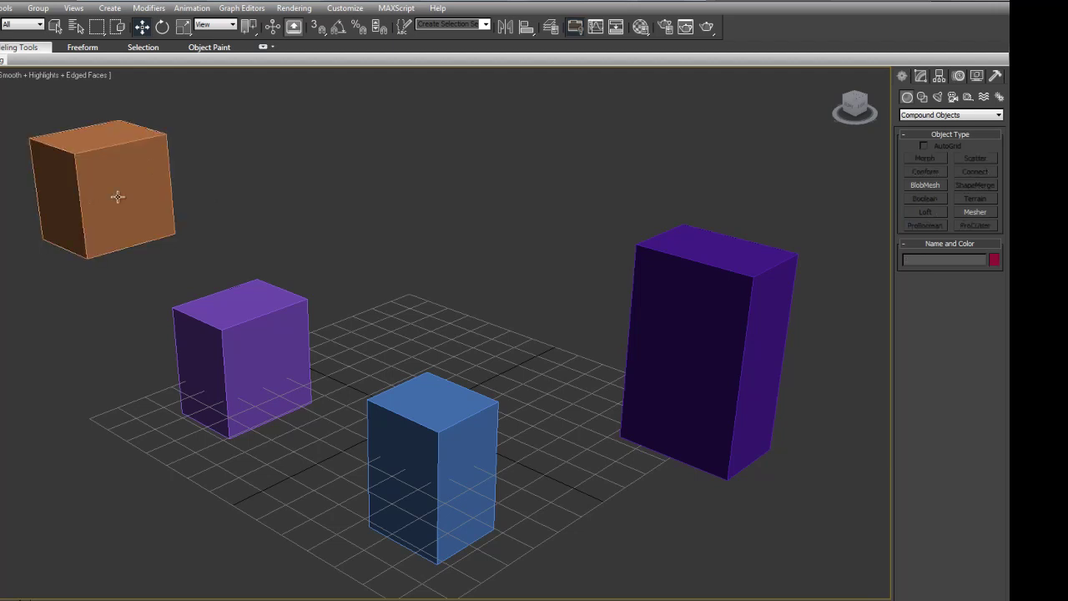
{"action": "left_click", "coordinate": [160, 193]}
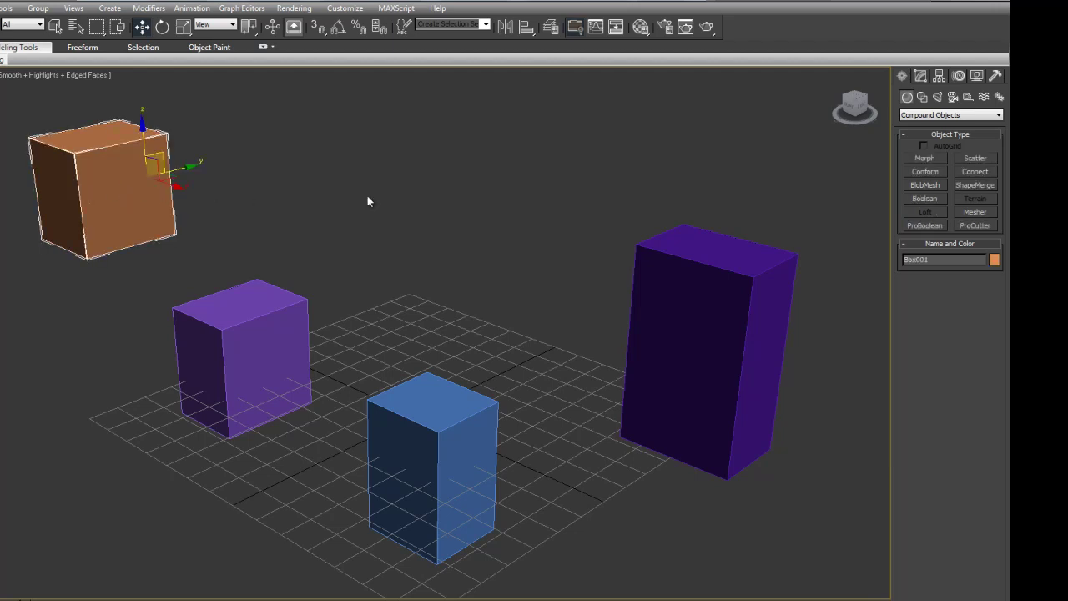
{"action": "left_click", "coordinate": [922, 77]}
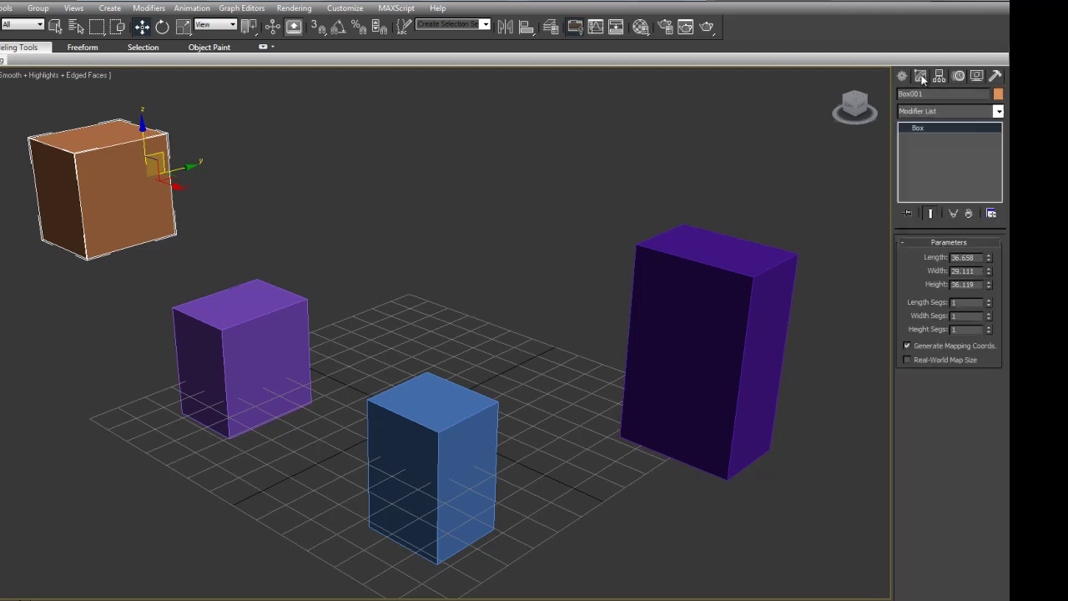
{"action": "left_click", "coordinate": [999, 111]}
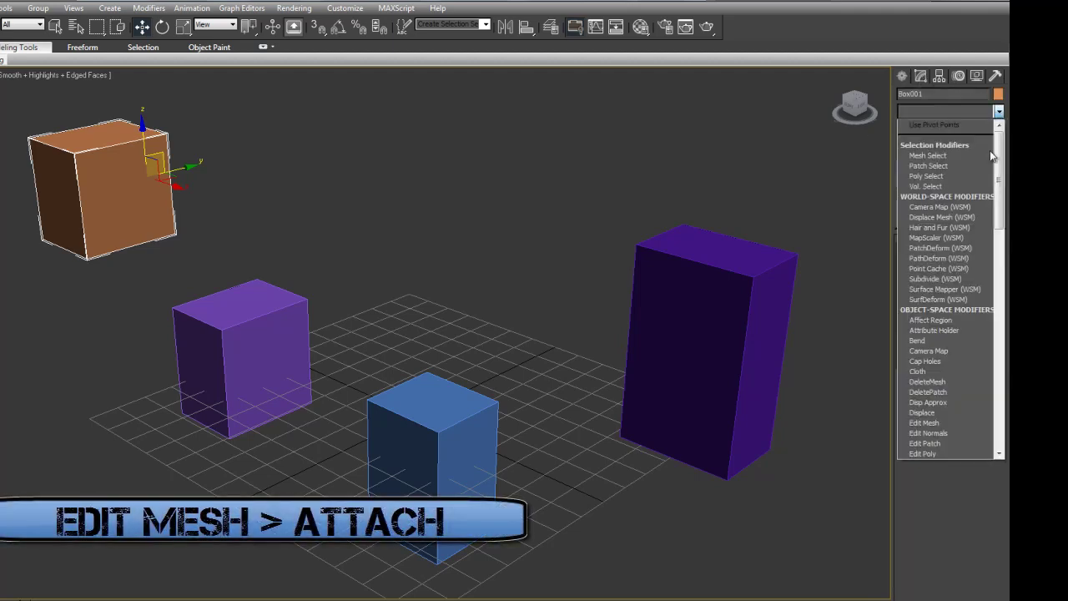
{"action": "left_click", "coordinate": [935, 424]}
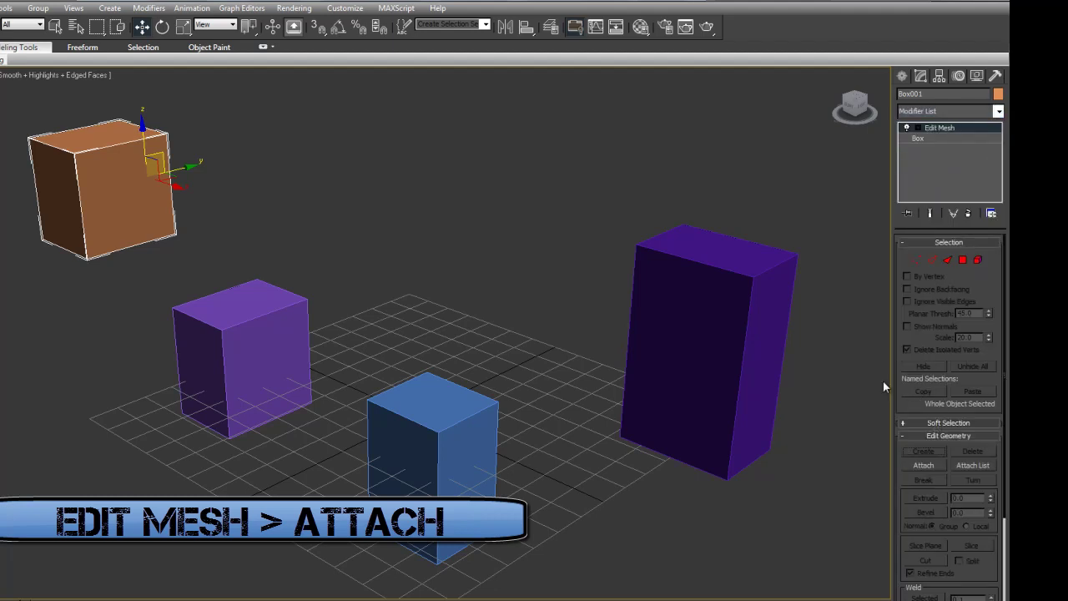
Step: Attach Box004, Box003 and Box002 together to the orange box's mesh, and return to the Move tool
{"action": "left_click", "coordinate": [922, 465]}
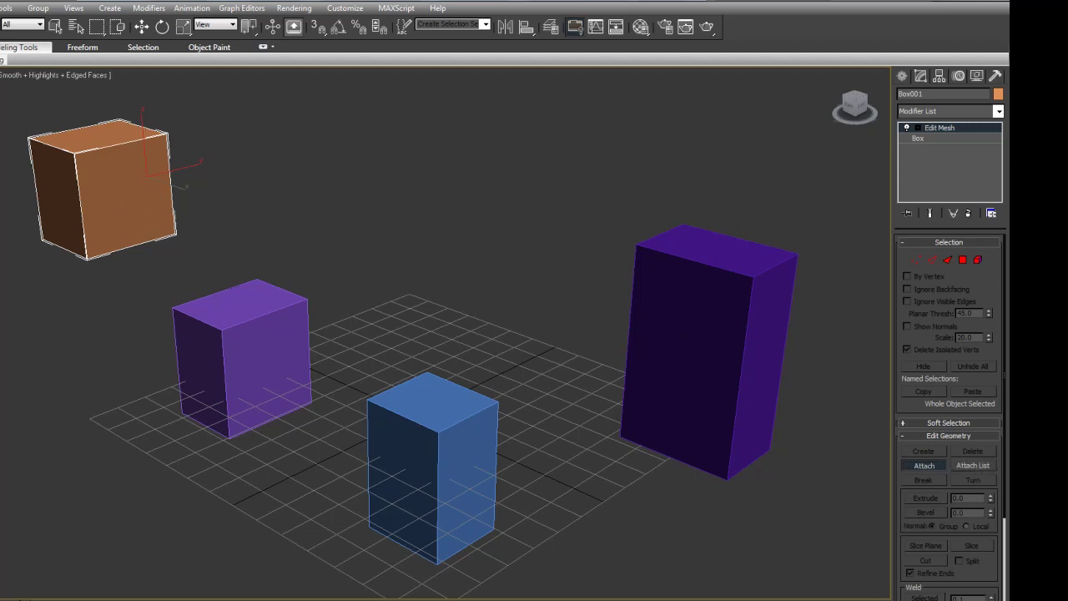
{"action": "key", "text": "h"}
{"action": "left_click_drag", "start_coordinate": [516, 84], "coordinate": [510, 100]}
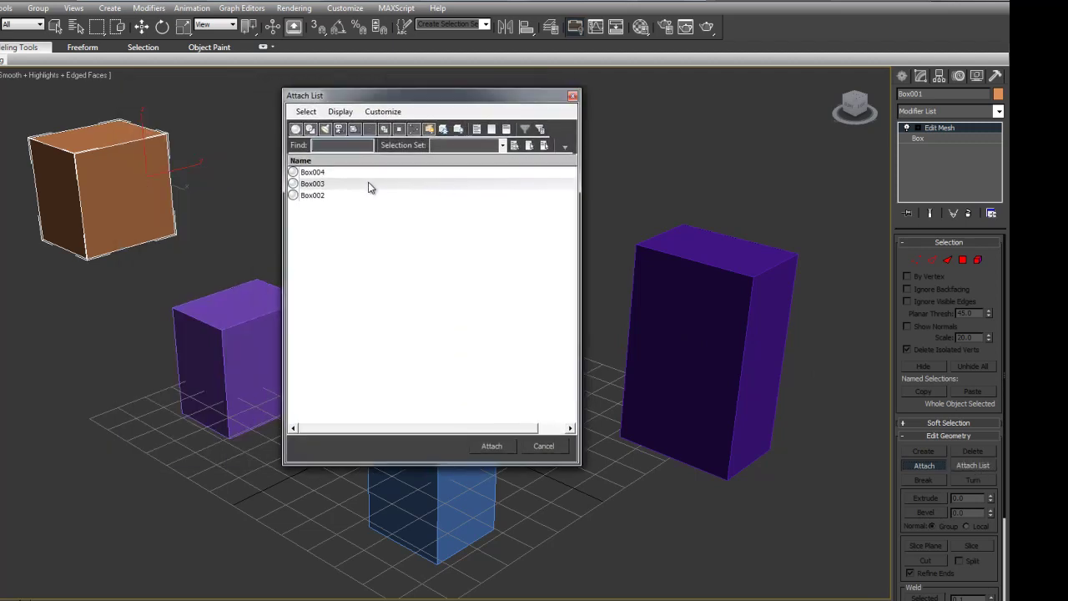
{"action": "left_click", "coordinate": [314, 174]}
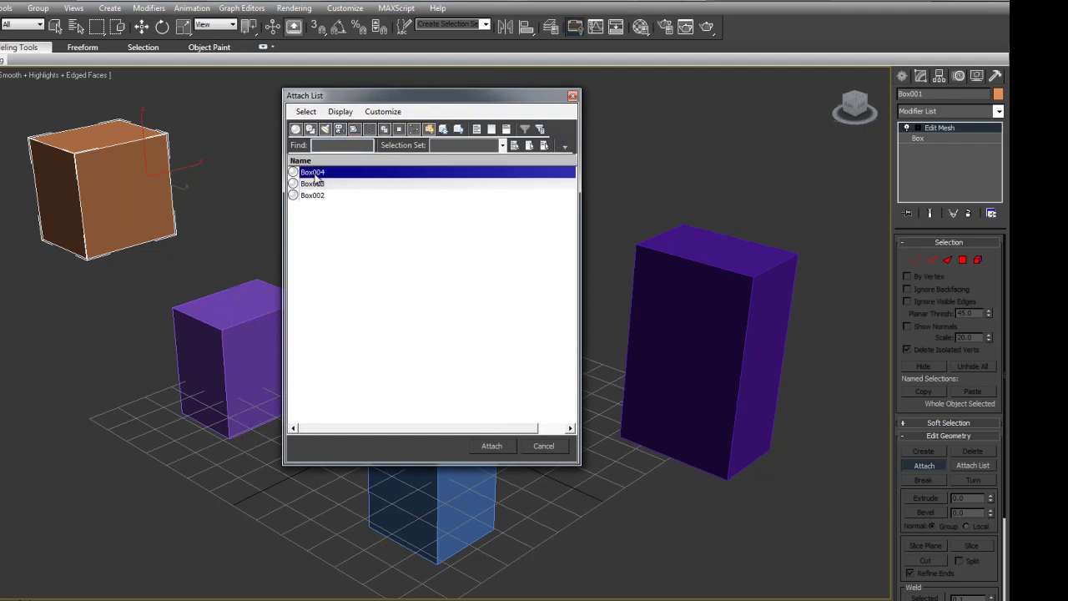
{"action": "left_click", "coordinate": [316, 196], "text": "shift"}
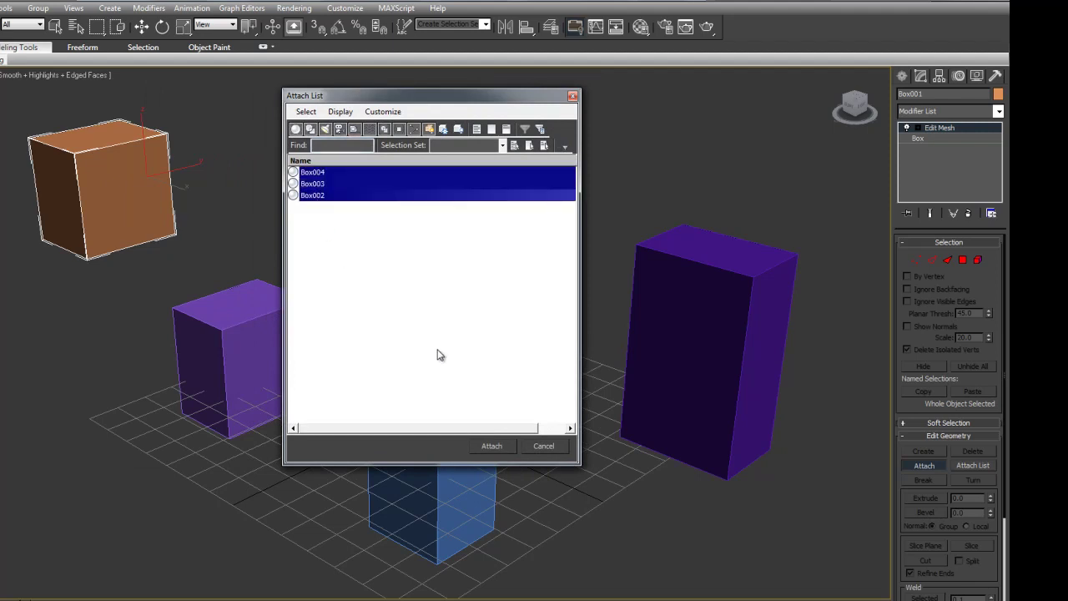
{"action": "left_click", "coordinate": [493, 445]}
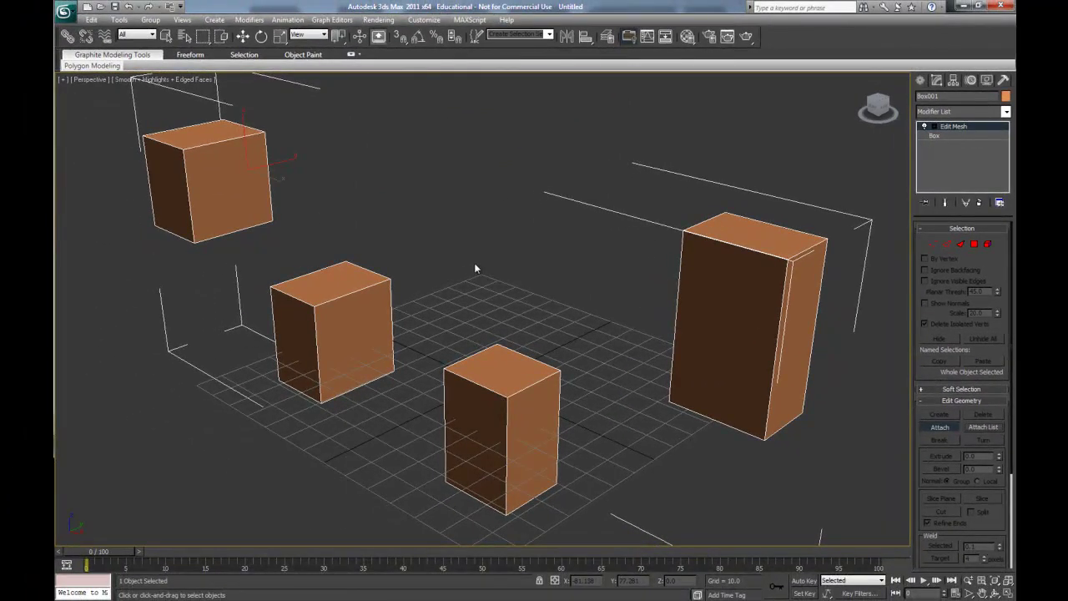
{"action": "left_click", "coordinate": [243, 36]}
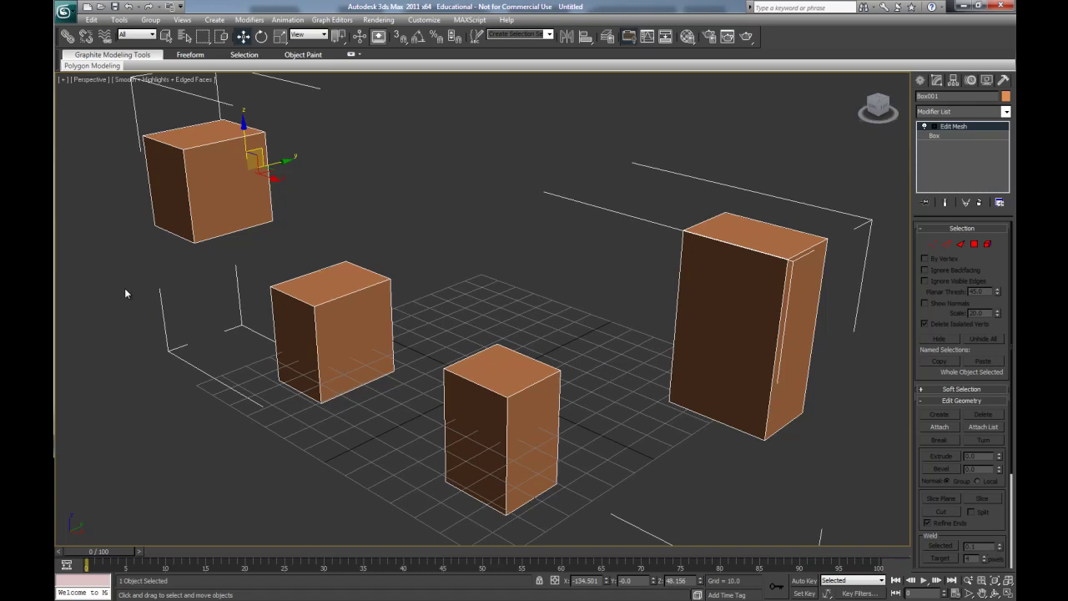
Step: Lower the attached mesh to a Z position of about 41 and enter its Vertex sub-object level
{"action": "left_click", "coordinate": [160, 208]}
{"action": "mouse_move", "coordinate": [244, 133]}
{"action": "left_mouse_down"}
{"action": "mouse_move", "coordinate": [244, 164]}
{"action": "mouse_move", "coordinate": [244, 152]}
{"action": "left_mouse_up"}
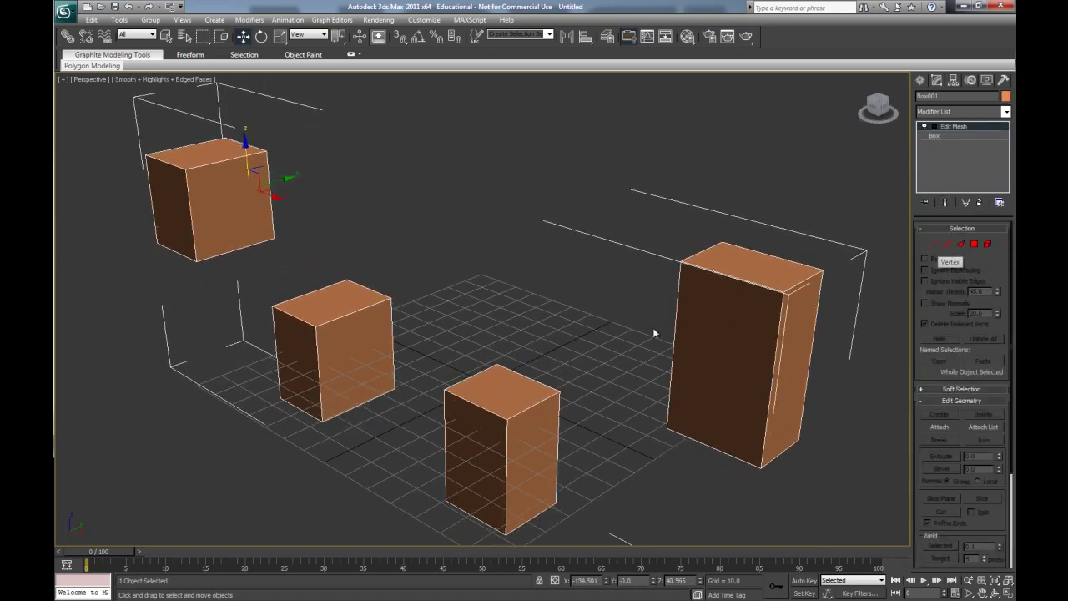
{"action": "left_click", "coordinate": [933, 244]}
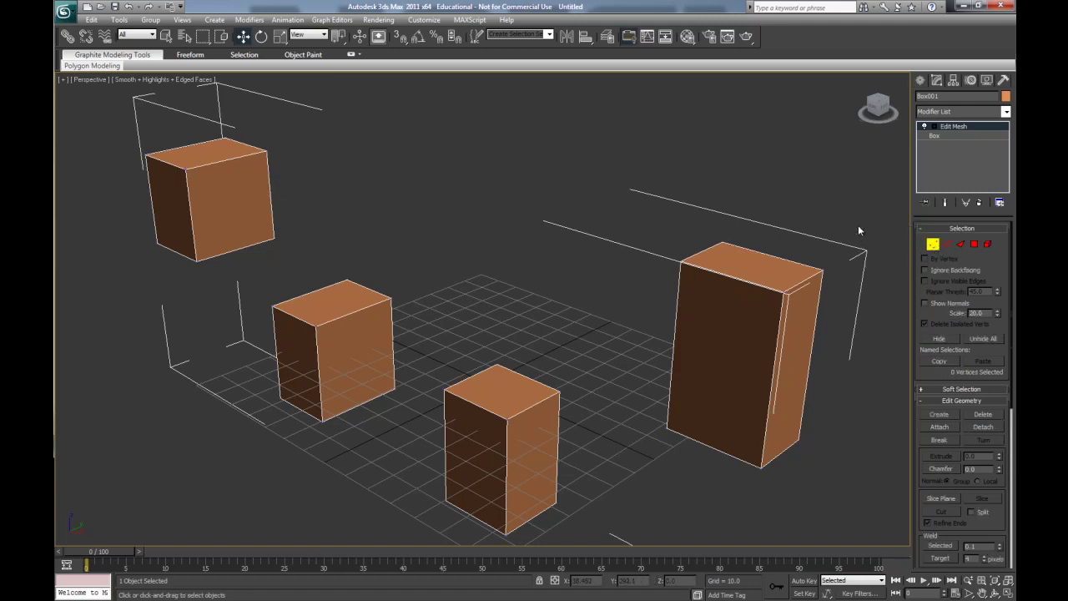
Step: Select the tall box's eight vertices, move them along X toward the other boxes, then leave the Vertex sub-object level and deselect the mesh
{"action": "left_click_drag", "start_coordinate": [858, 224], "coordinate": [614, 509]}
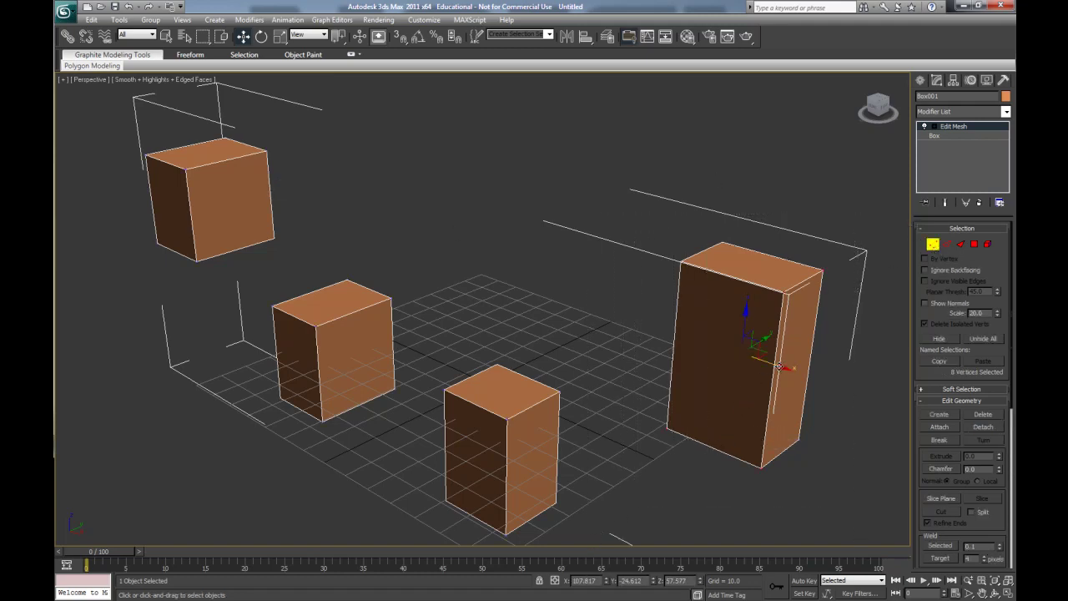
{"action": "left_click_drag", "start_coordinate": [719, 335], "coordinate": [677, 279]}
{"action": "left_click", "coordinate": [932, 243]}
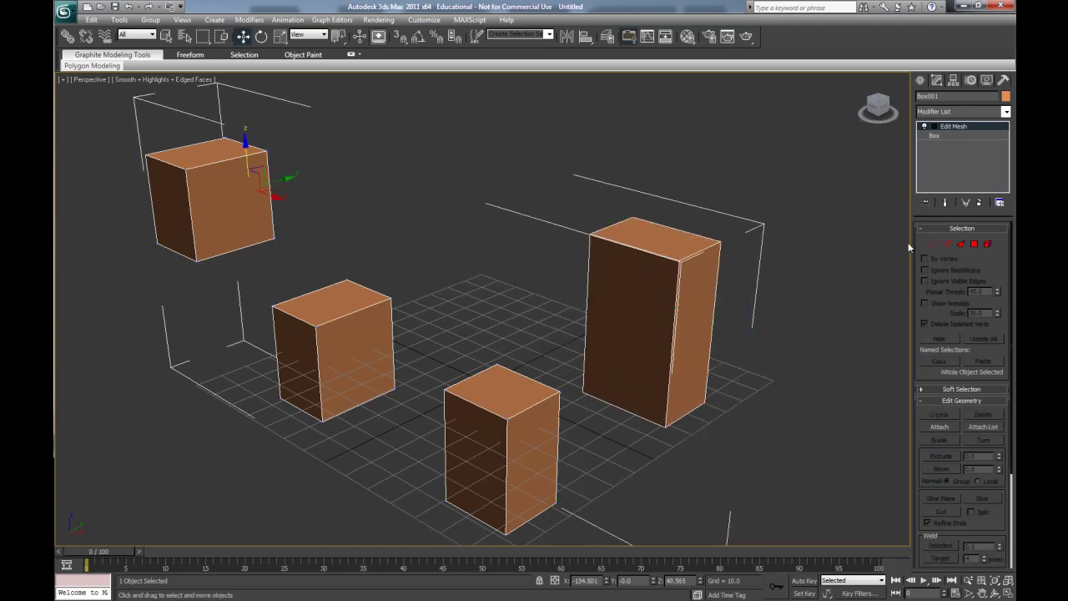
{"action": "left_click", "coordinate": [710, 425]}
{"action": "middle_click_drag", "start_coordinate": [454, 334], "coordinate": [480, 315]}
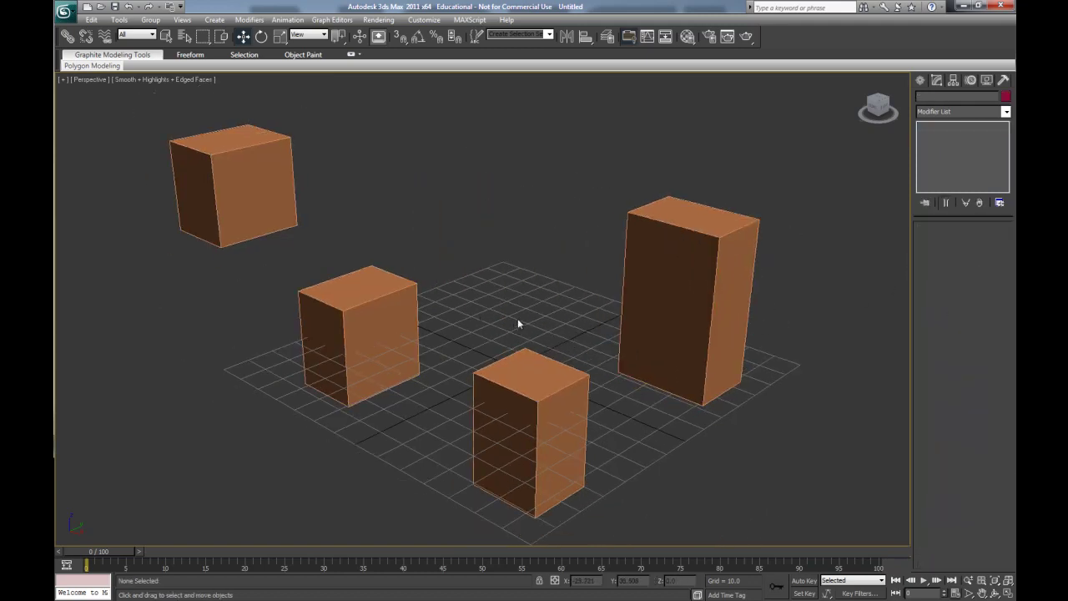
Step: Undo the vertex move, the mesh attachments and the Edit Mesh modifier, and select the orange box
{"action": "key", "text": "ctrl+z"}
{"action": "key", "text": "ctrl+z"}
{"action": "key", "text": "ctrl+z"}
{"action": "key", "text": "ctrl+z"}
{"action": "key", "text": "ctrl+z"}
{"action": "key", "text": "ctrl+z"}
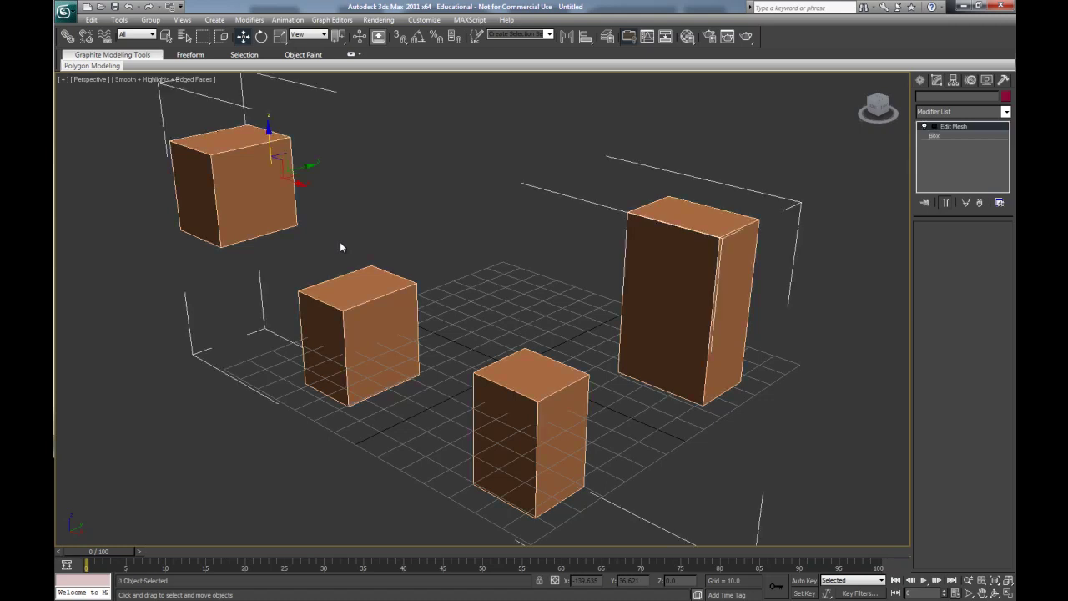
{"action": "key", "text": "ctrl+z"}
{"action": "key", "text": "ctrl+z"}
{"action": "key", "text": "ctrl+z"}
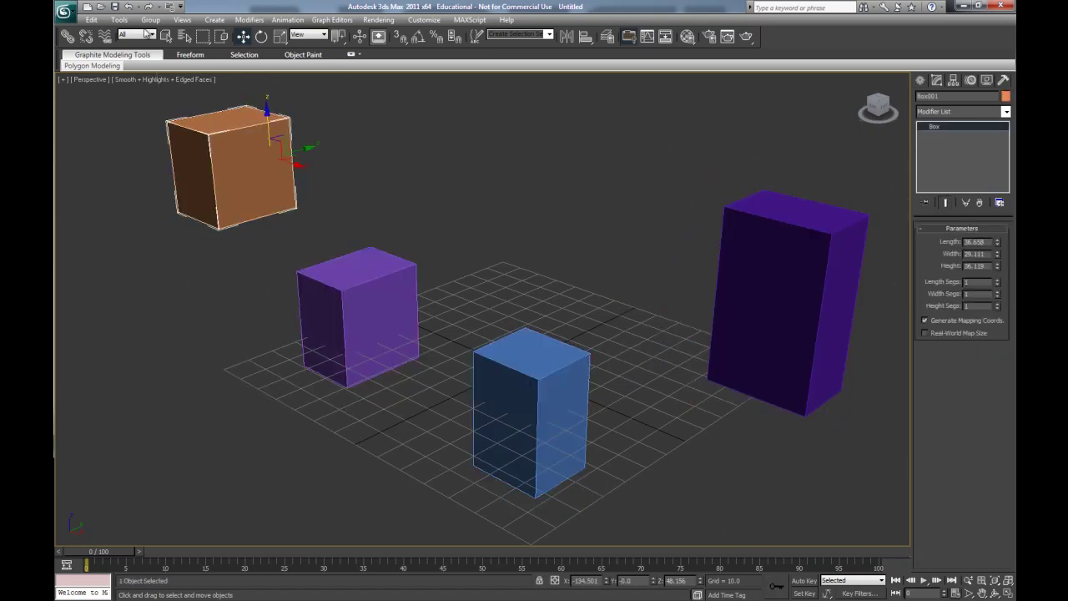
{"action": "key", "text": "ctrl+z"}
{"action": "left_click", "coordinate": [231, 179]}
Step: Restore the four-viewport layout and delete all four boxes from the scene
{"action": "left_click", "coordinate": [1007, 594]}
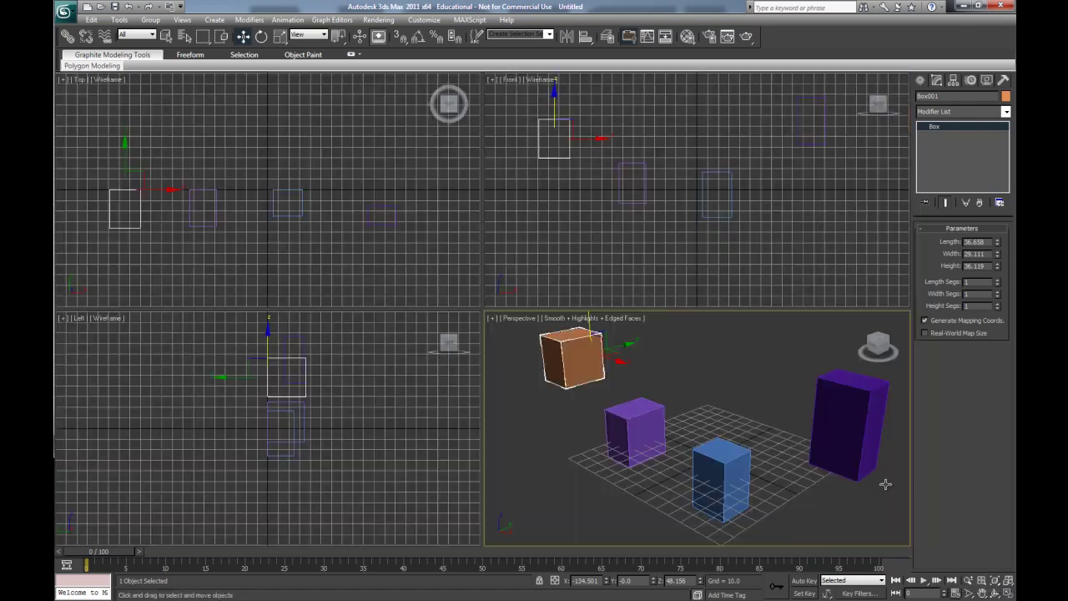
{"action": "left_click_drag", "start_coordinate": [840, 339], "coordinate": [512, 482]}
{"action": "key", "text": "Delete"}
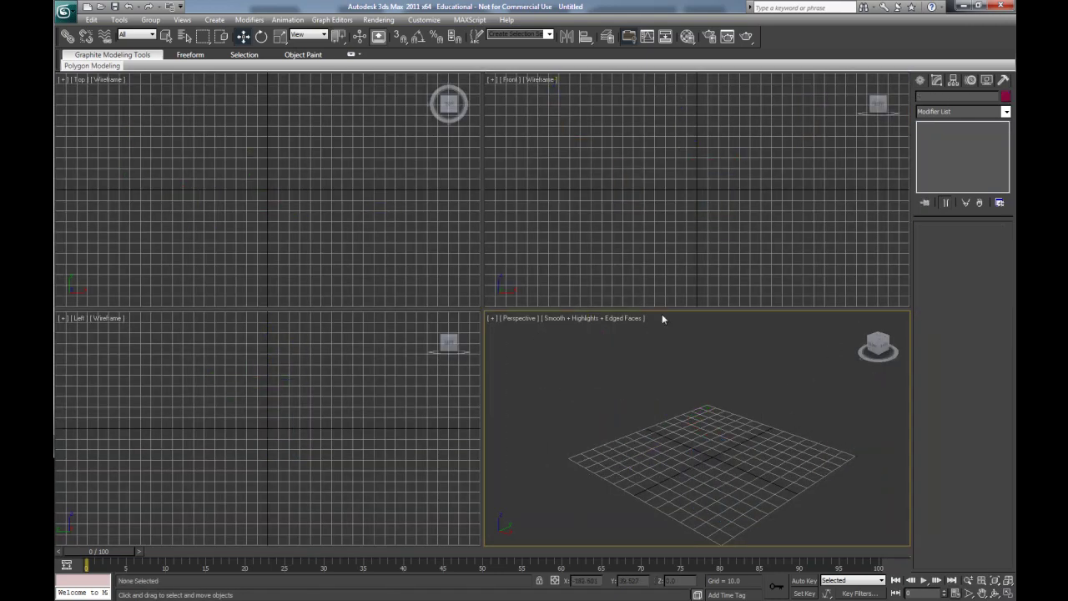
Step: Create a Standard Primitives box in the Front viewport, about 30.7 long, 30.7 wide and 38.8 high
{"action": "left_click", "coordinate": [919, 81]}
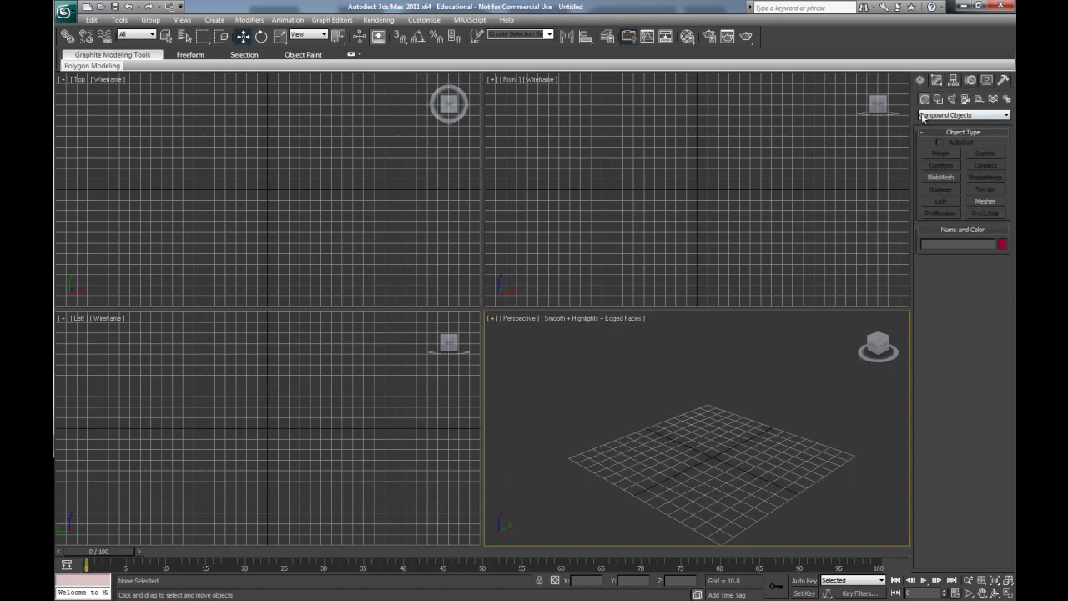
{"action": "left_click", "coordinate": [1003, 114]}
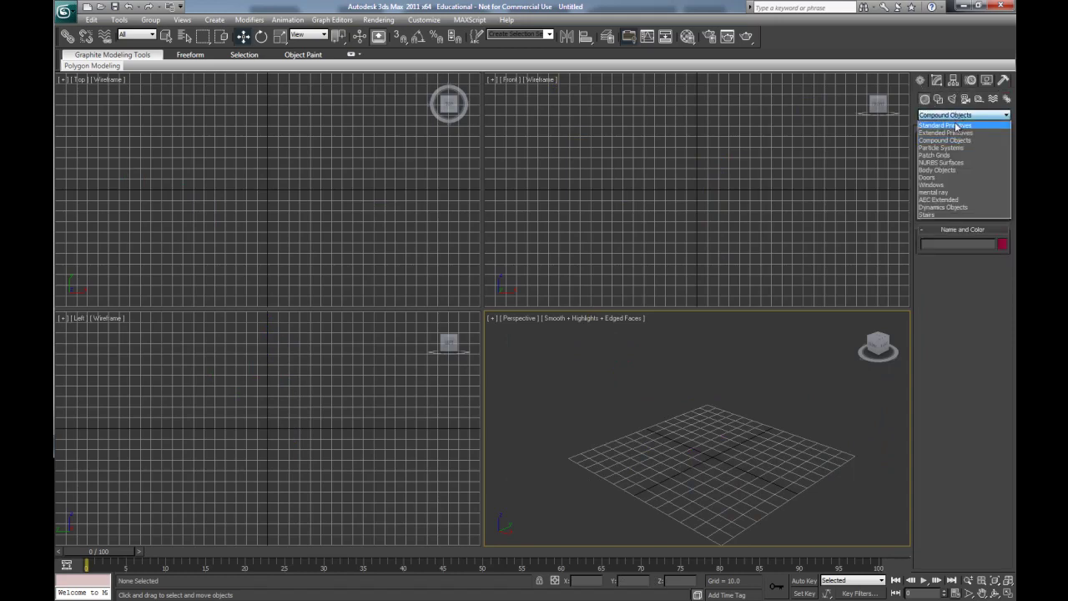
{"action": "left_click", "coordinate": [954, 122]}
{"action": "left_click", "coordinate": [940, 153]}
{"action": "left_click_drag", "start_coordinate": [556, 177], "coordinate": [591, 211]}
{"action": "left_click", "coordinate": [590, 170]}
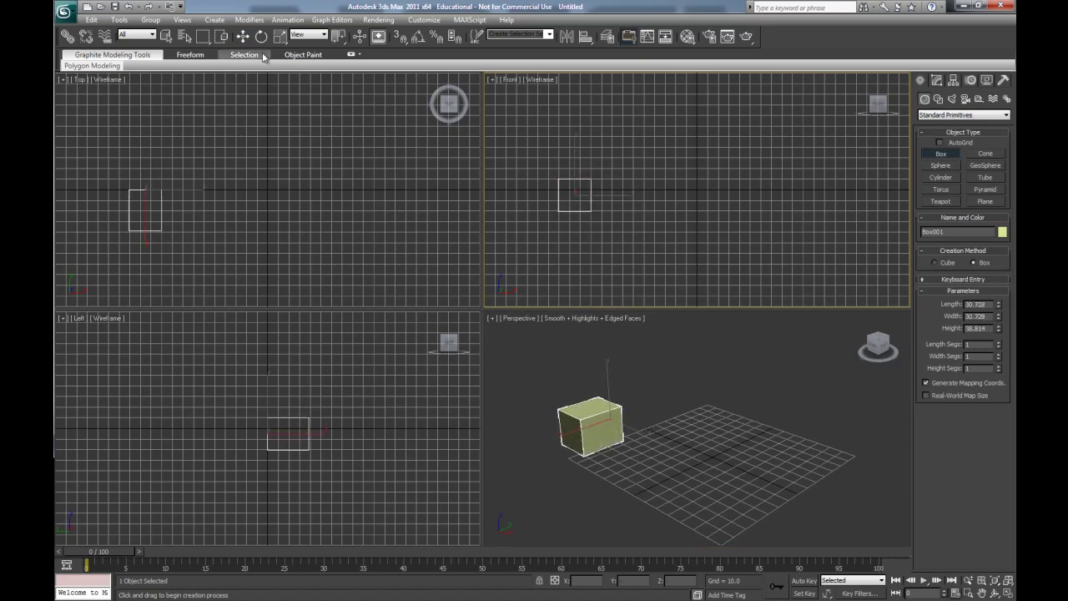
Step: Clone the box along X in the Top viewport as 3 copies spaced about 64 units apart
{"action": "left_click", "coordinate": [242, 35]}
{"action": "left_click", "coordinate": [219, 192]}
{"action": "left_click", "coordinate": [152, 190]}
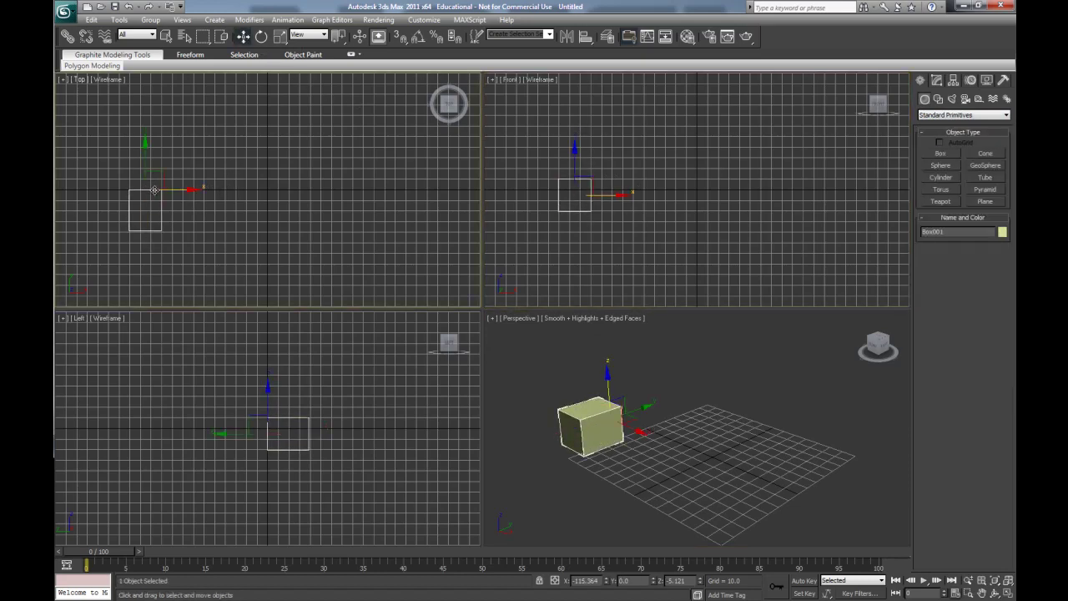
{"action": "left_click_drag", "start_coordinate": [169, 190], "coordinate": [238, 198], "text": "shift"}
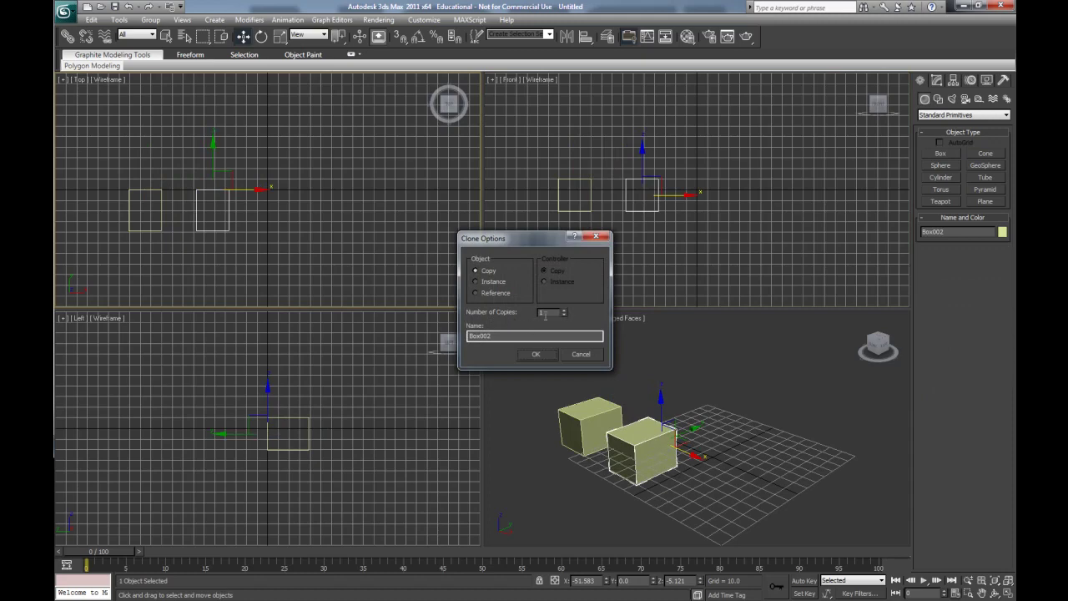
{"action": "type", "text": "3"}
{"action": "left_click", "coordinate": [535, 354]}
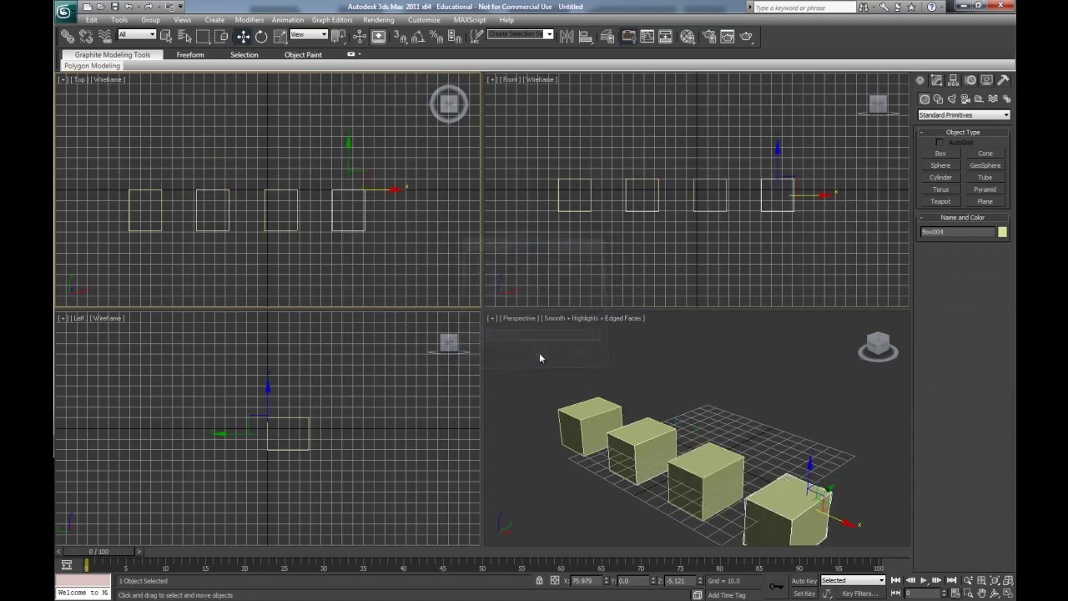
Step: Select the end box, Box004, and change its object color to dark blue
{"action": "left_click", "coordinate": [634, 302]}
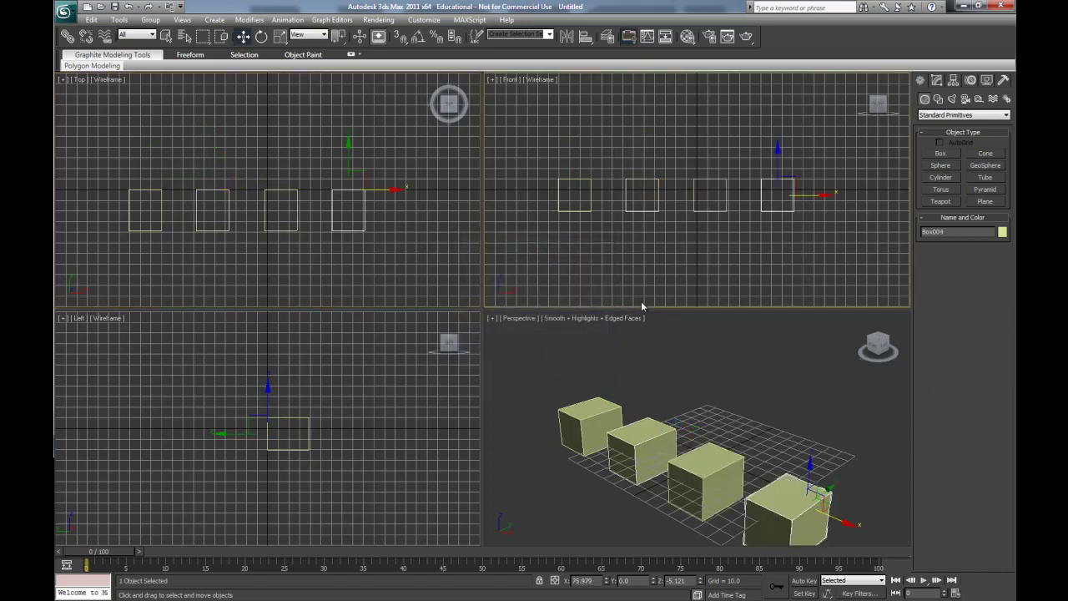
{"action": "left_click", "coordinate": [761, 184]}
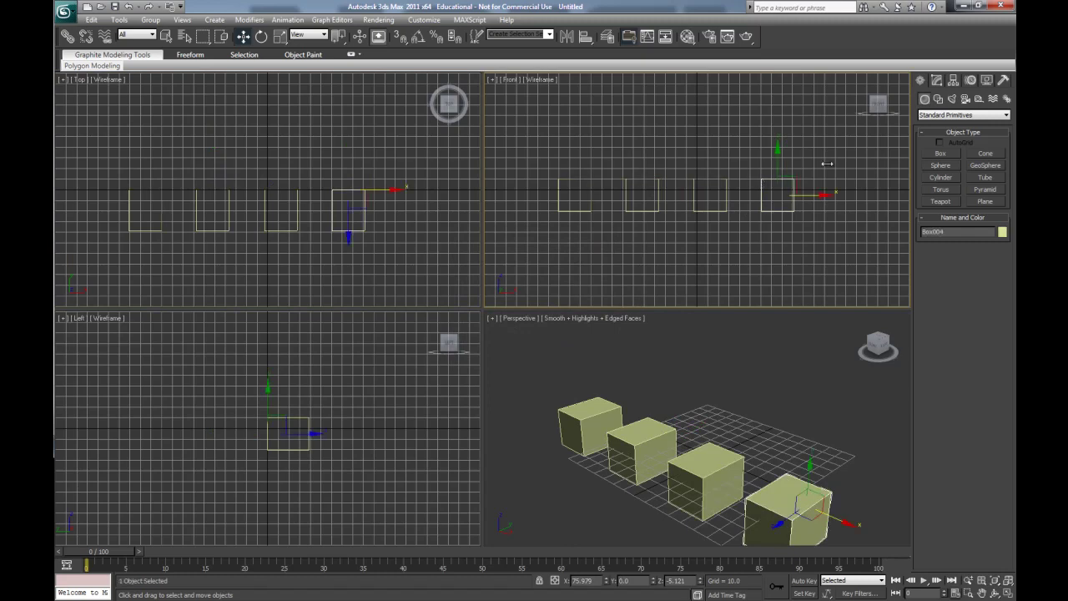
{"action": "left_click", "coordinate": [1003, 232]}
{"action": "left_click", "coordinate": [582, 300]}
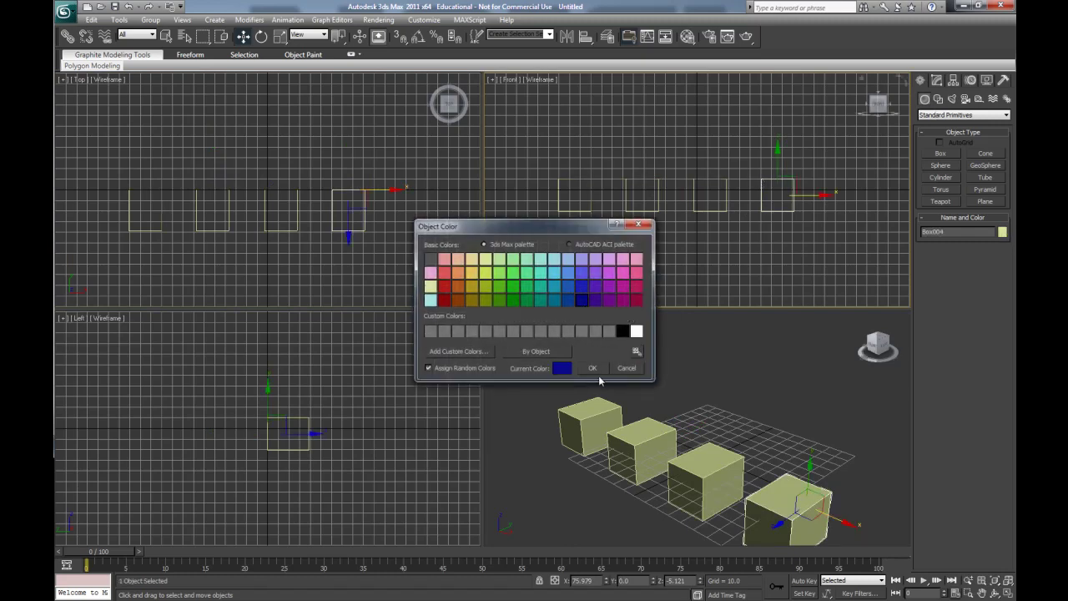
{"action": "left_click", "coordinate": [591, 367]}
Step: Select each box in turn in the Perspective viewport, starting from the blue one, to review the order of the chain
{"action": "left_click", "coordinate": [729, 419]}
{"action": "middle_click_drag", "start_coordinate": [728, 418], "coordinate": [708, 393], "text": "alt"}
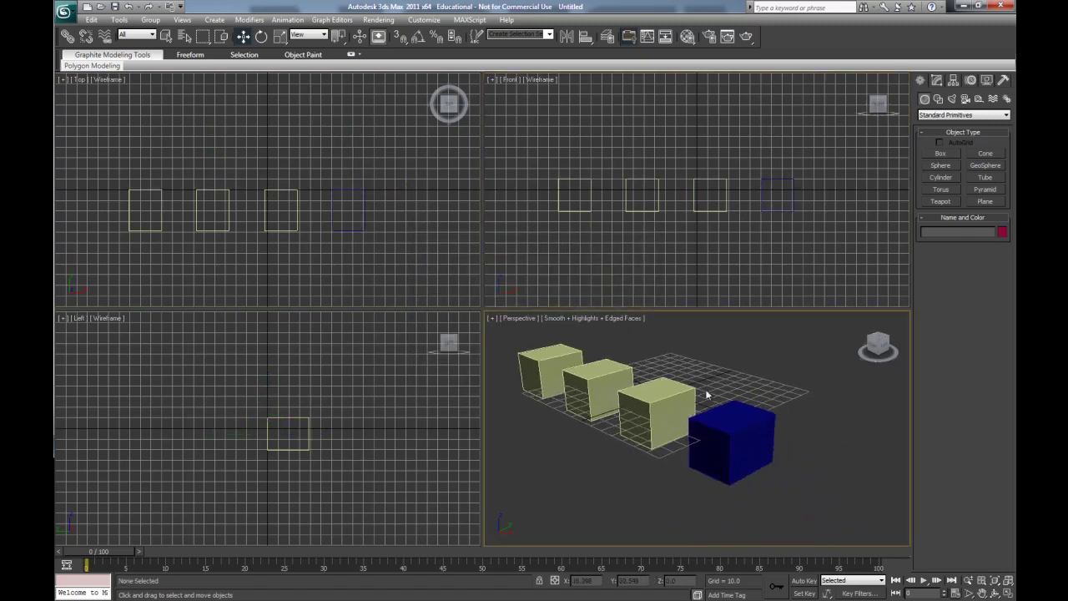
{"action": "left_click", "coordinate": [719, 438]}
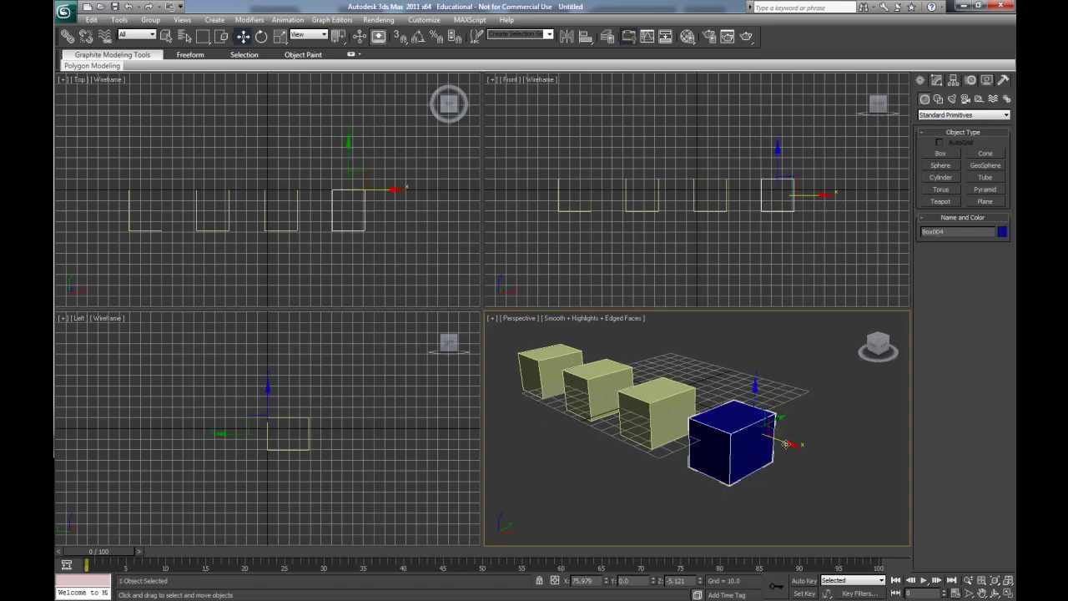
{"action": "left_click", "coordinate": [642, 413]}
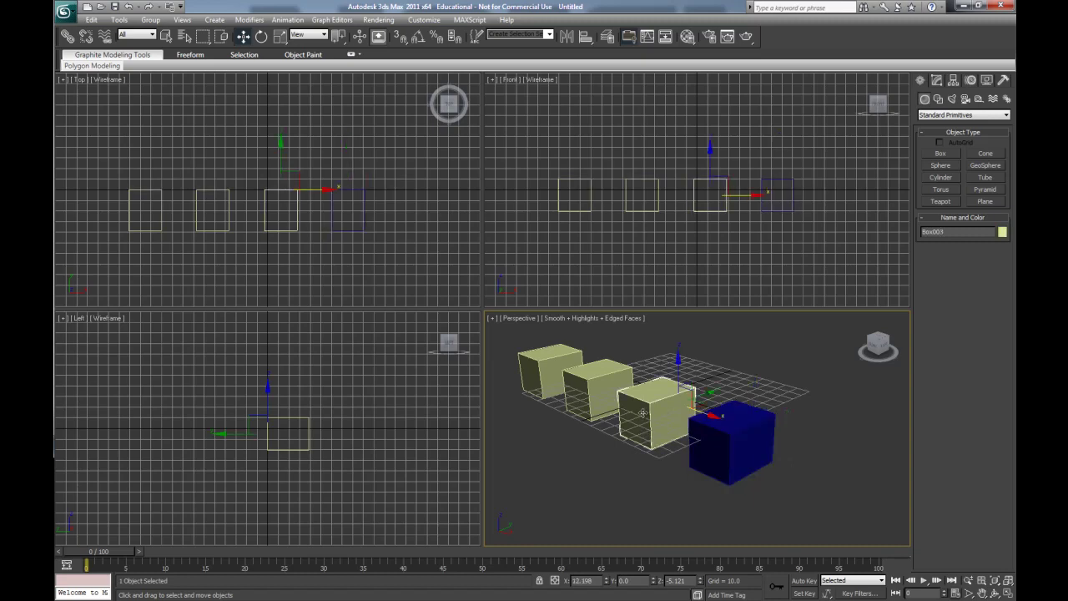
{"action": "left_click", "coordinate": [585, 388]}
{"action": "left_click", "coordinate": [534, 365]}
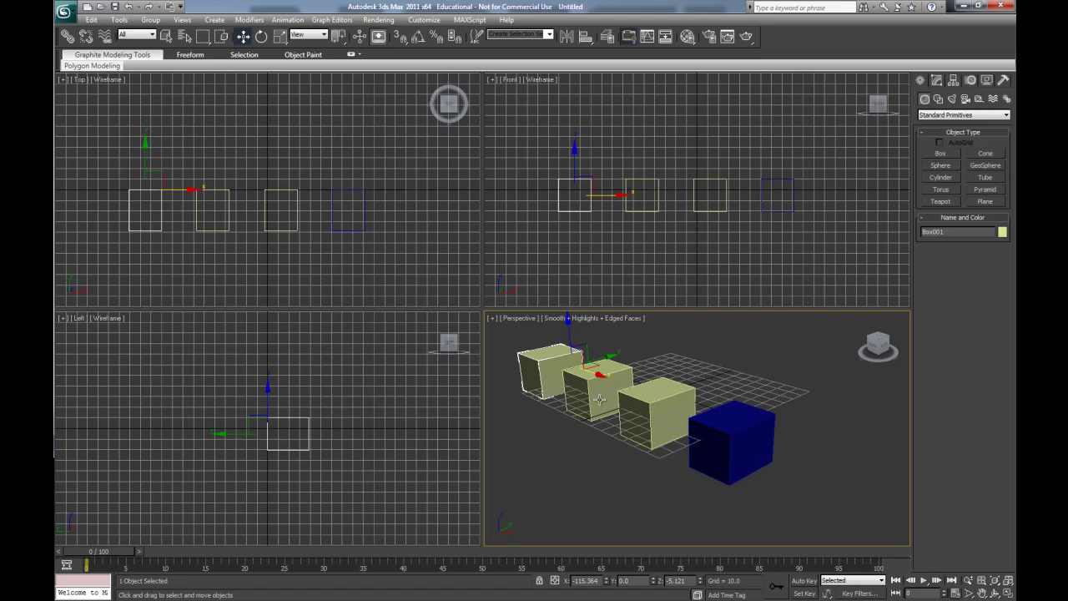
{"action": "left_click", "coordinate": [725, 441]}
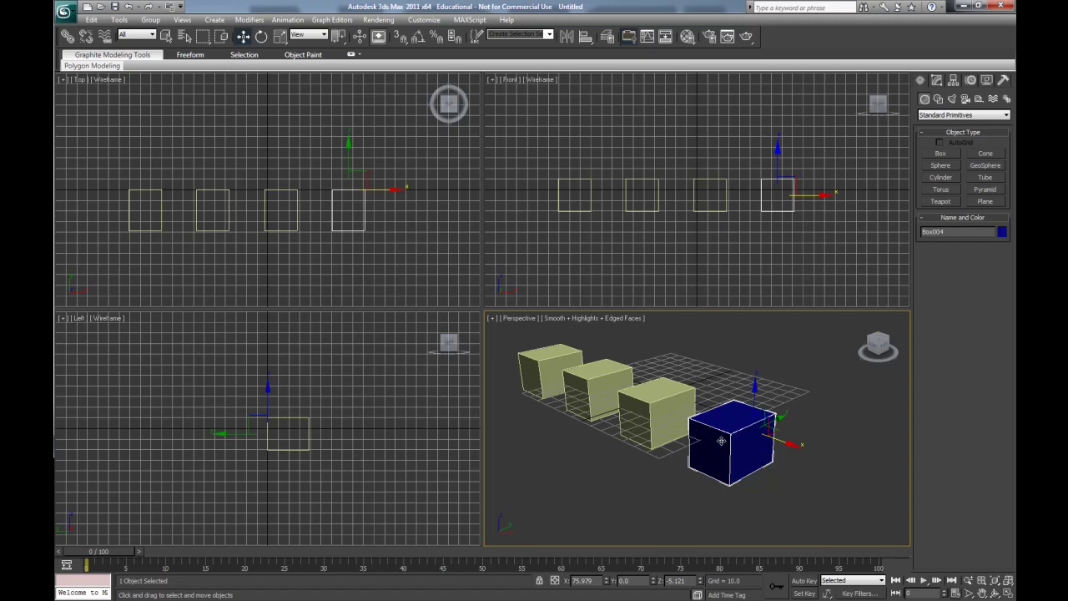
{"action": "left_click", "coordinate": [722, 378]}
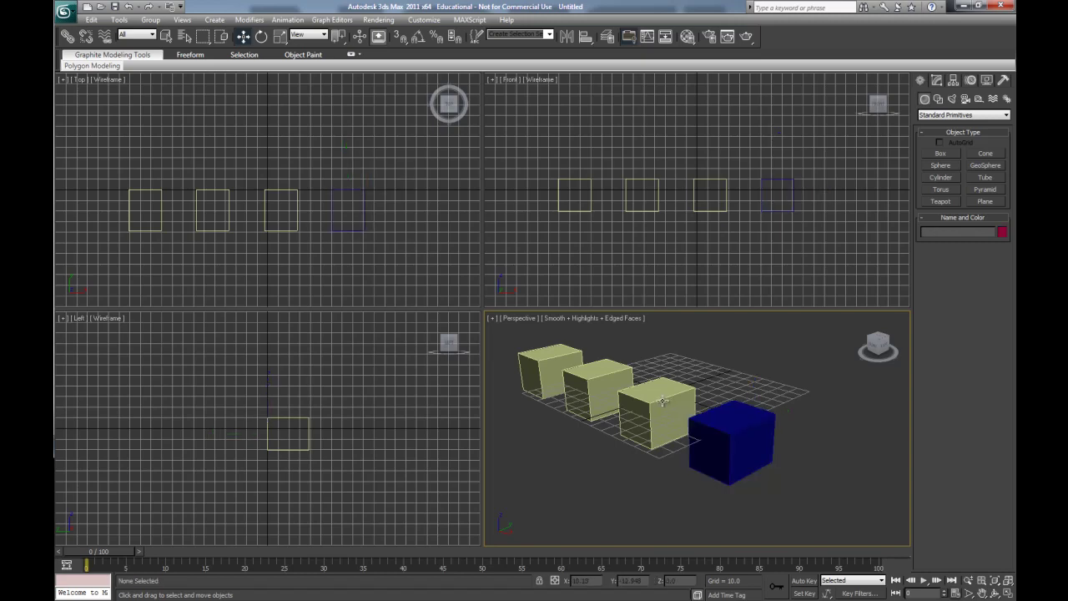
Step: Link Box003 to the blue box as its child and return to the Move tool
{"action": "left_click", "coordinate": [663, 401]}
{"action": "left_click", "coordinate": [106, 36]}
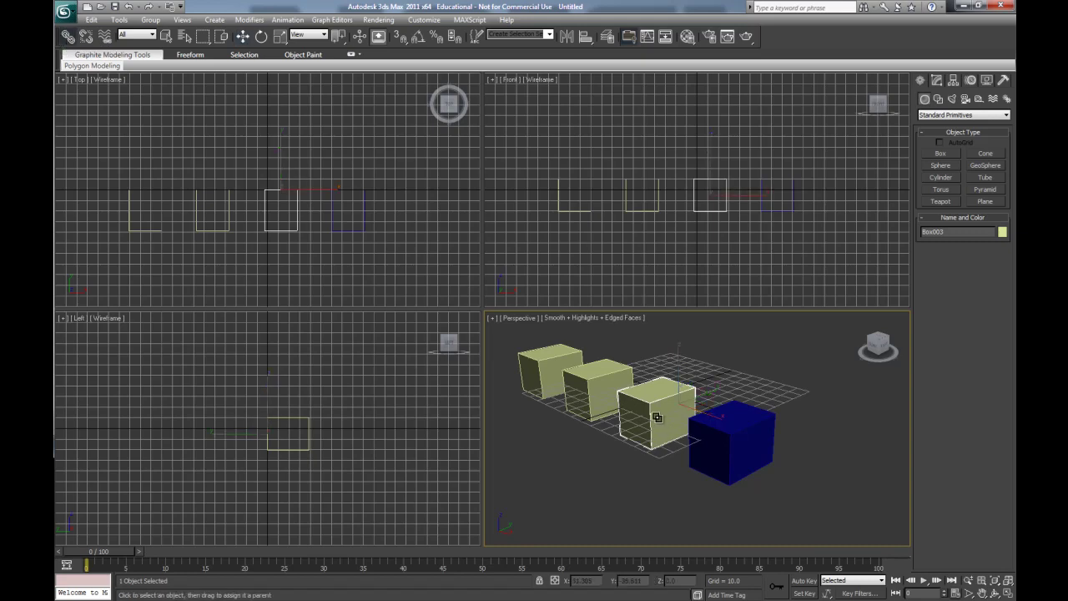
{"action": "left_click_drag", "start_coordinate": [652, 406], "coordinate": [722, 455]}
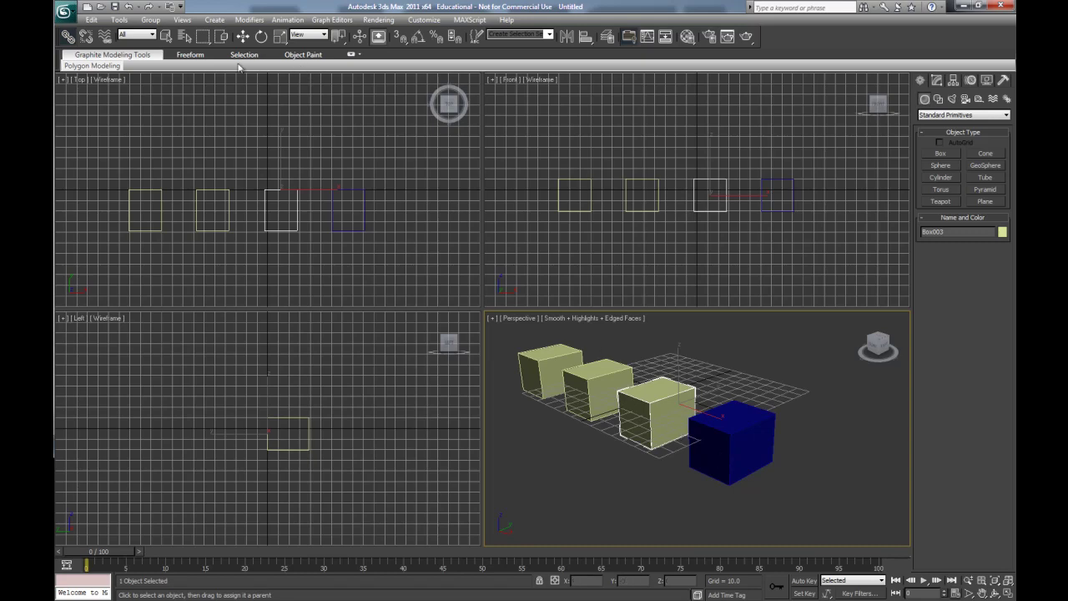
{"action": "left_click", "coordinate": [242, 36]}
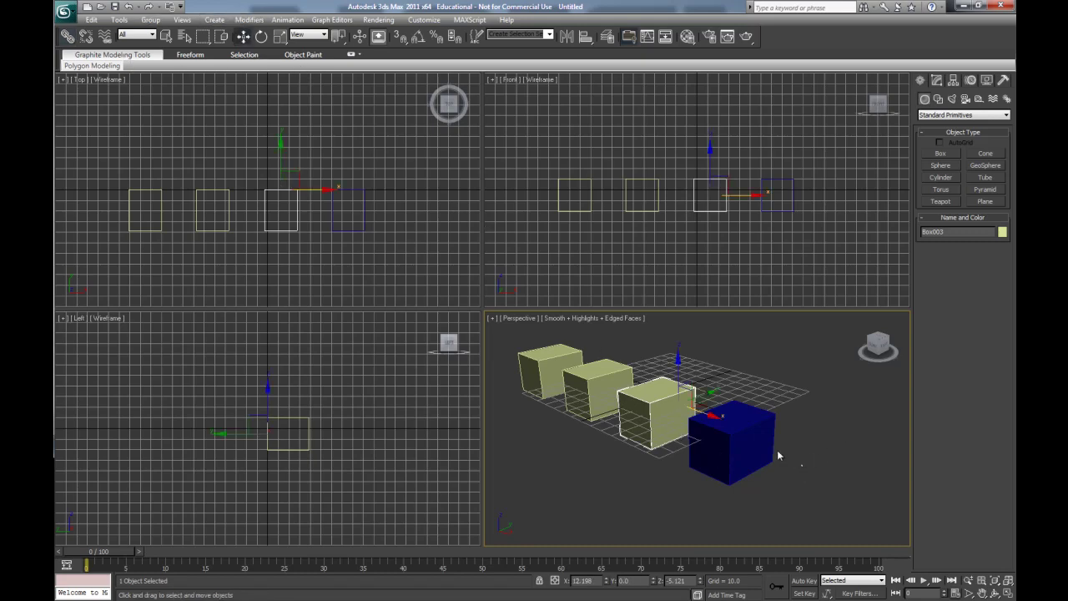
Step: Test the link by sliding the blue parent box and its child Box003 along X, leaving them closer together, and deselect
{"action": "left_click", "coordinate": [730, 436]}
{"action": "left_click_drag", "start_coordinate": [781, 440], "coordinate": [734, 475]}
{"action": "left_click", "coordinate": [680, 424]}
{"action": "left_click_drag", "start_coordinate": [761, 441], "coordinate": [693, 426]}
{"action": "left_click", "coordinate": [707, 367]}
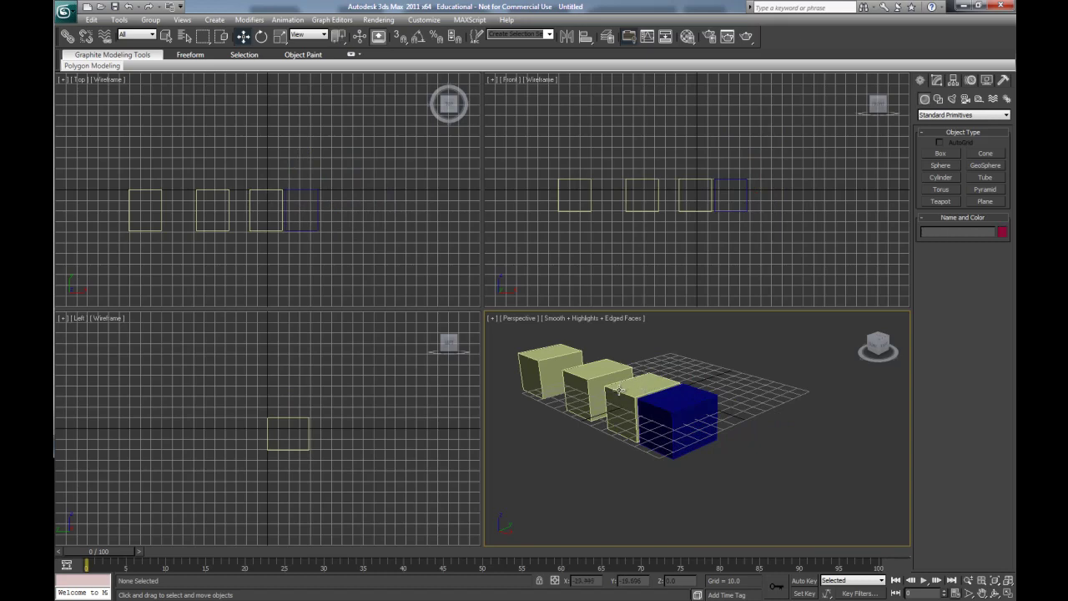
Step: Link Box002 to Box003 as its child and return to the Move tool
{"action": "left_click", "coordinate": [585, 376]}
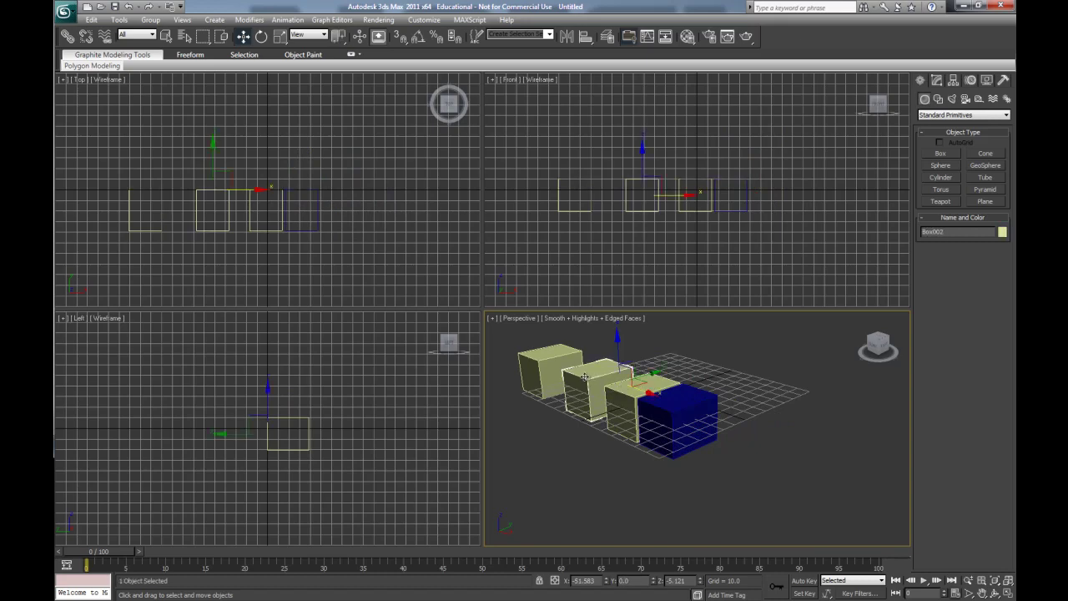
{"action": "left_click", "coordinate": [67, 36]}
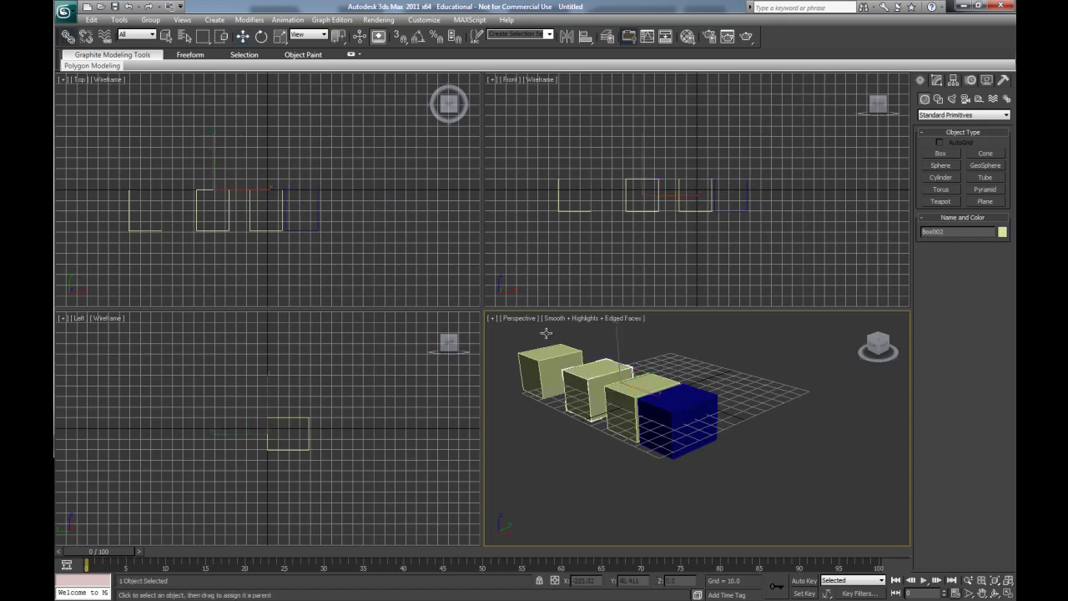
{"action": "left_click_drag", "start_coordinate": [639, 384], "coordinate": [638, 383]}
{"action": "left_click", "coordinate": [242, 36]}
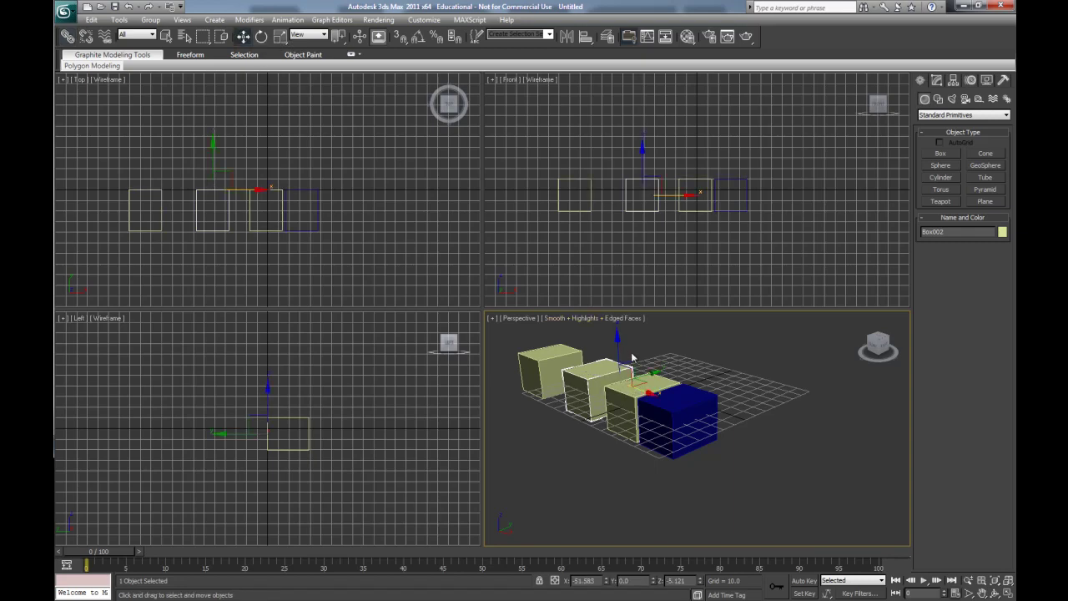
Step: Slide the blue box outward along X with its linked boxes, and move Box002 back on its own to about X -18
{"action": "left_click", "coordinate": [674, 405]}
{"action": "left_click_drag", "start_coordinate": [728, 422], "coordinate": [851, 485]}
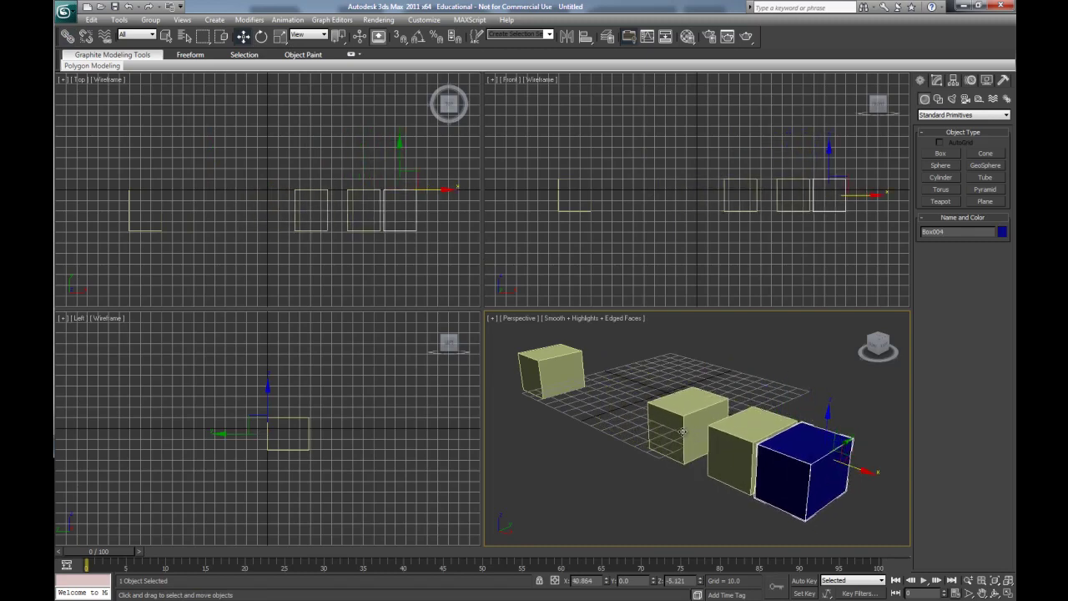
{"action": "left_click", "coordinate": [726, 433]}
{"action": "left_click_drag", "start_coordinate": [737, 426], "coordinate": [679, 402]}
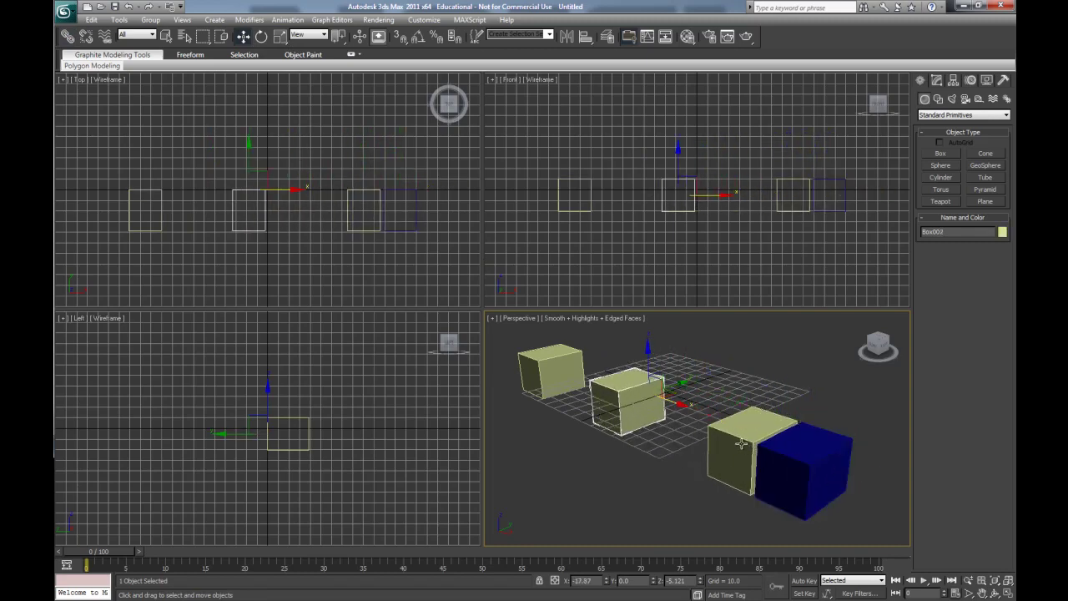
Step: Nudge Box003, then slide Box002 close to it and the unlinked Box001 close to Box002 along X, forming a tight row
{"action": "left_click", "coordinate": [791, 445]}
{"action": "mouse_move", "coordinate": [791, 447]}
{"action": "left_mouse_down"}
{"action": "mouse_move", "coordinate": [749, 432]}
{"action": "mouse_move", "coordinate": [788, 446]}
{"action": "left_mouse_up"}
{"action": "left_click", "coordinate": [634, 406]}
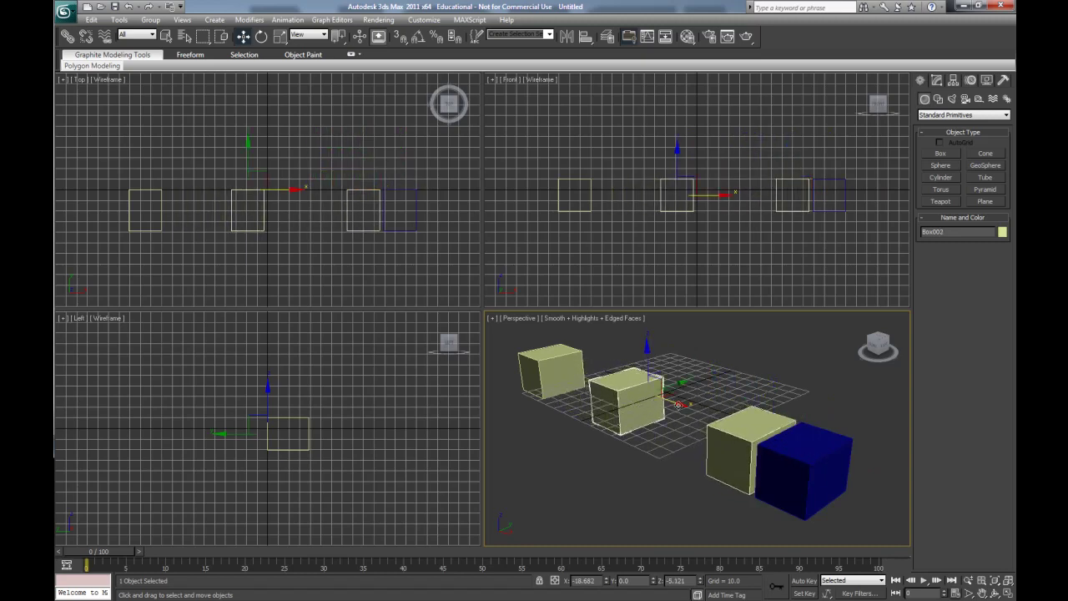
{"action": "left_click_drag", "start_coordinate": [679, 404], "coordinate": [752, 449]}
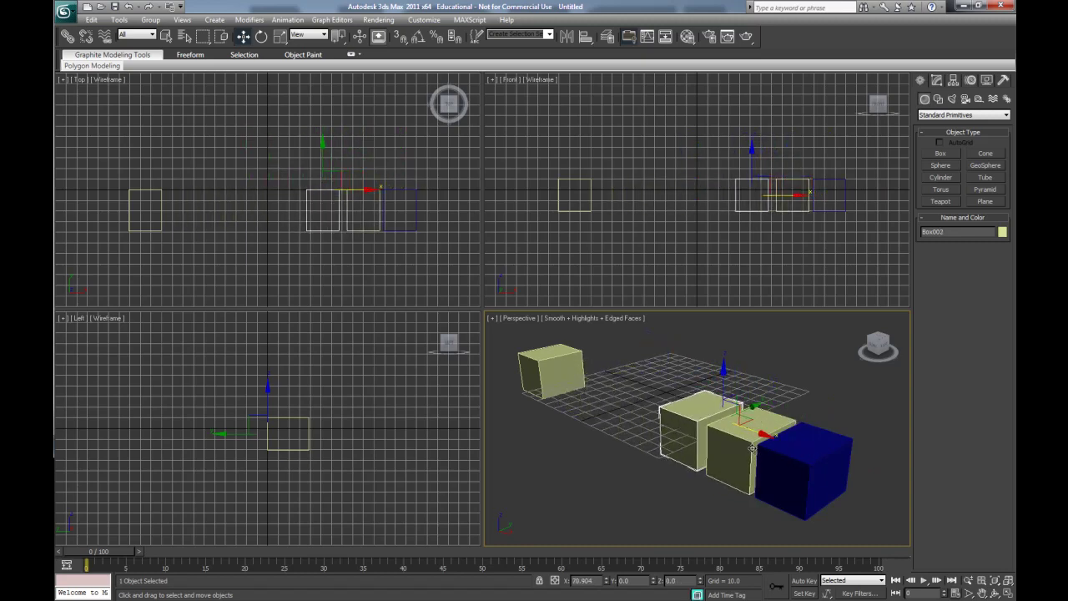
{"action": "left_click", "coordinate": [584, 372]}
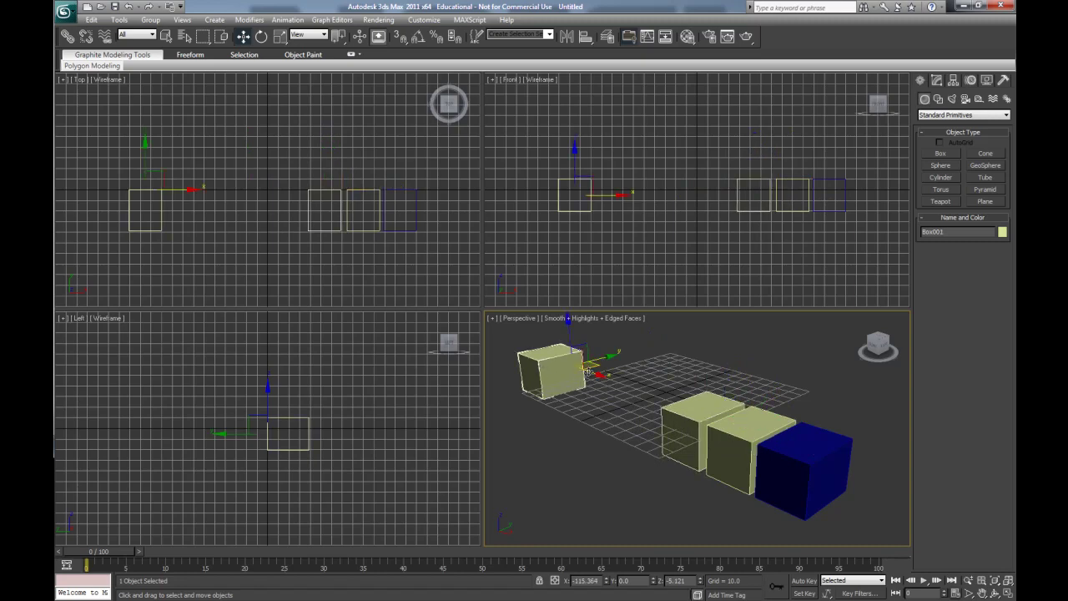
{"action": "left_click_drag", "start_coordinate": [588, 370], "coordinate": [698, 425]}
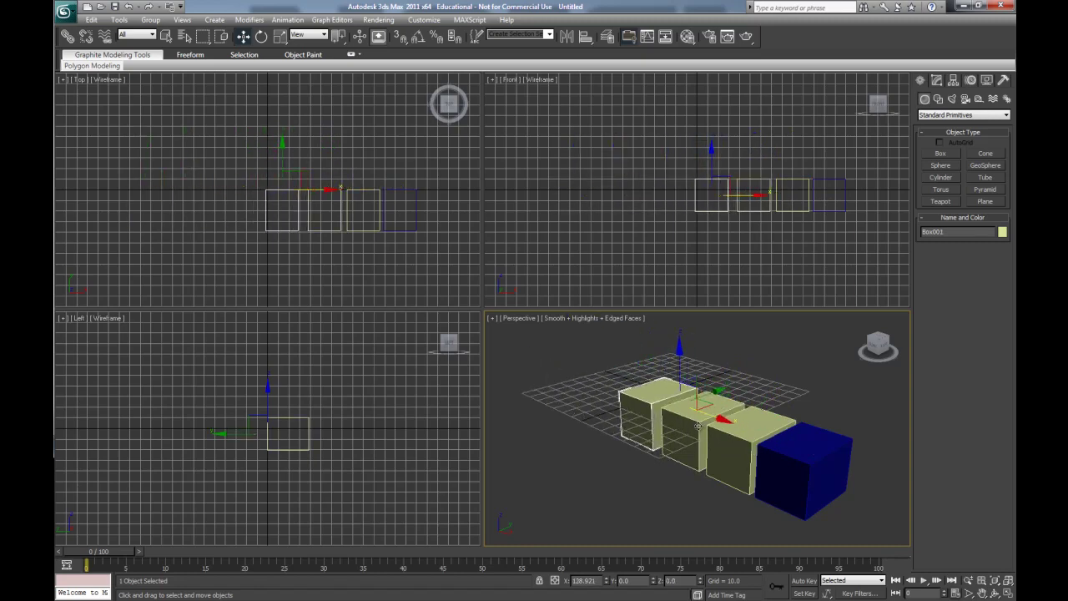
Step: Link Box001 to Box002 as its child, and slide the blue parent box inward along X with the whole chain
{"action": "left_click", "coordinate": [67, 36]}
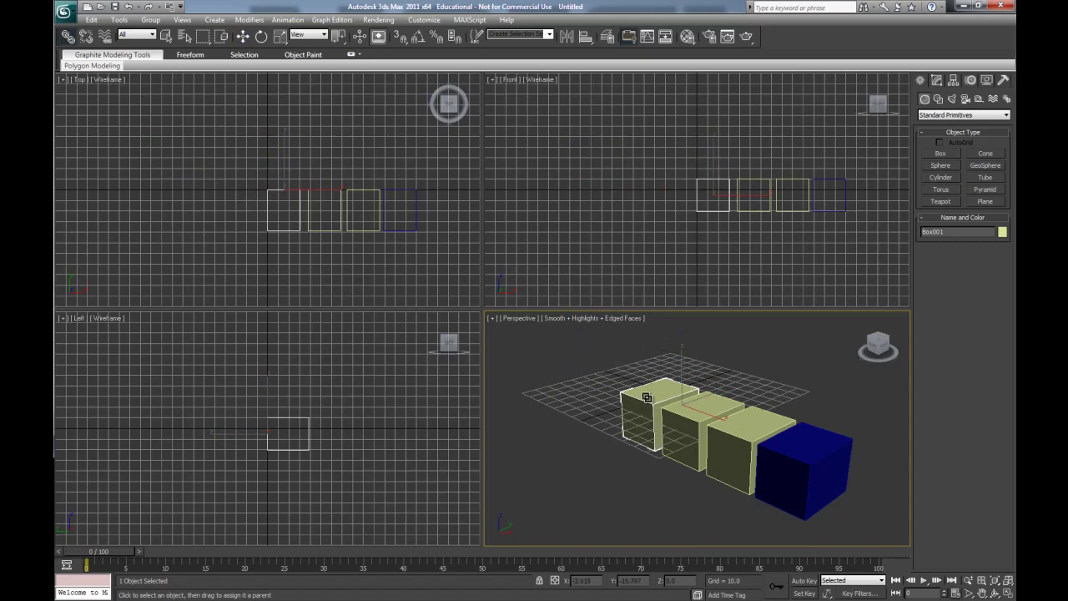
{"action": "left_click_drag", "start_coordinate": [646, 398], "coordinate": [692, 461]}
{"action": "middle_click_drag", "start_coordinate": [755, 489], "coordinate": [715, 467]}
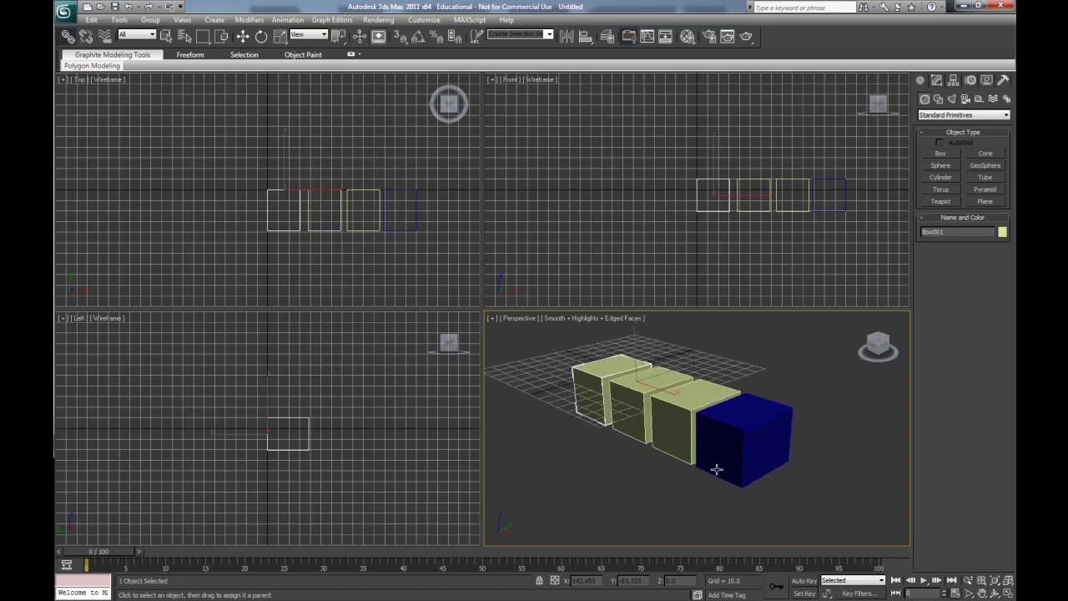
{"action": "left_click", "coordinate": [242, 36]}
{"action": "left_click", "coordinate": [749, 429]}
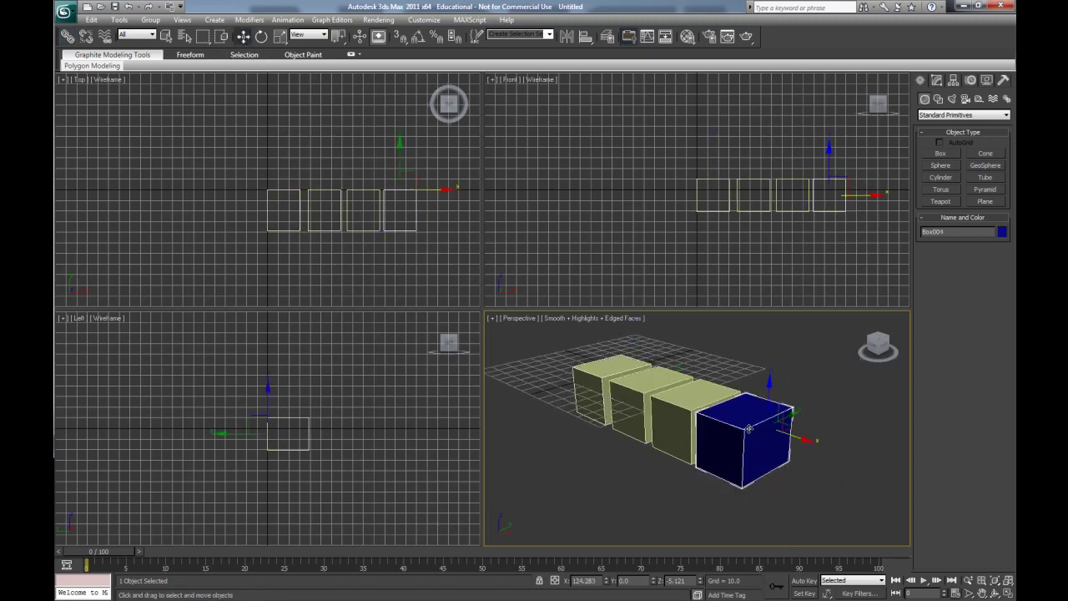
{"action": "left_click_drag", "start_coordinate": [814, 443], "coordinate": [761, 451]}
Step: Rotate the blue parent box, Box002 and Box001 in turn about the Y axis, bending the linked chain at each box
{"action": "key", "text": "e"}
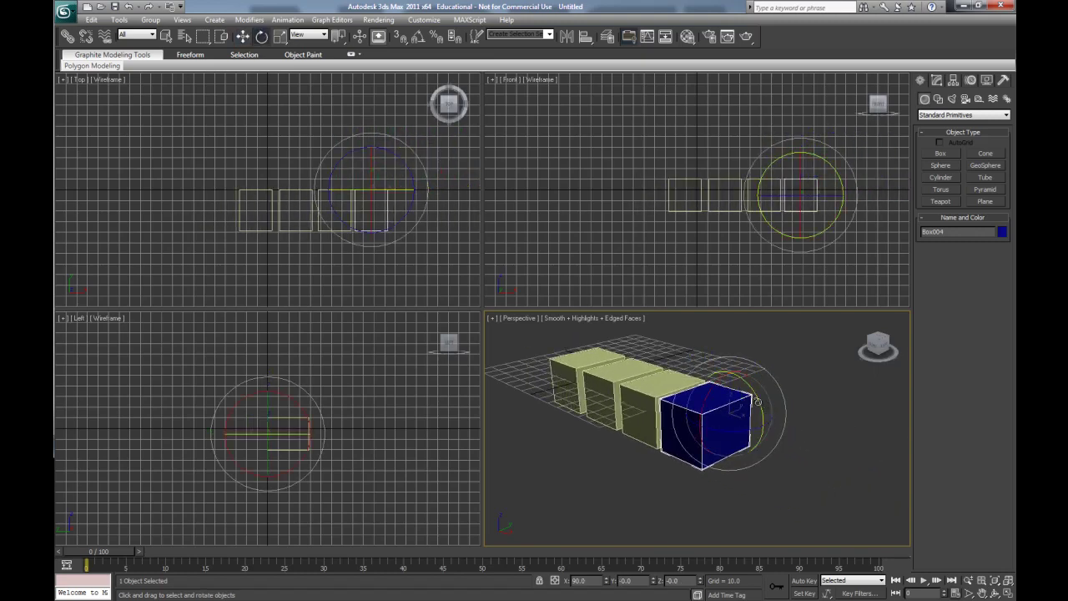
{"action": "left_click_drag", "start_coordinate": [757, 402], "coordinate": [667, 413]}
{"action": "left_click", "coordinate": [688, 434]}
{"action": "left_click", "coordinate": [666, 413]}
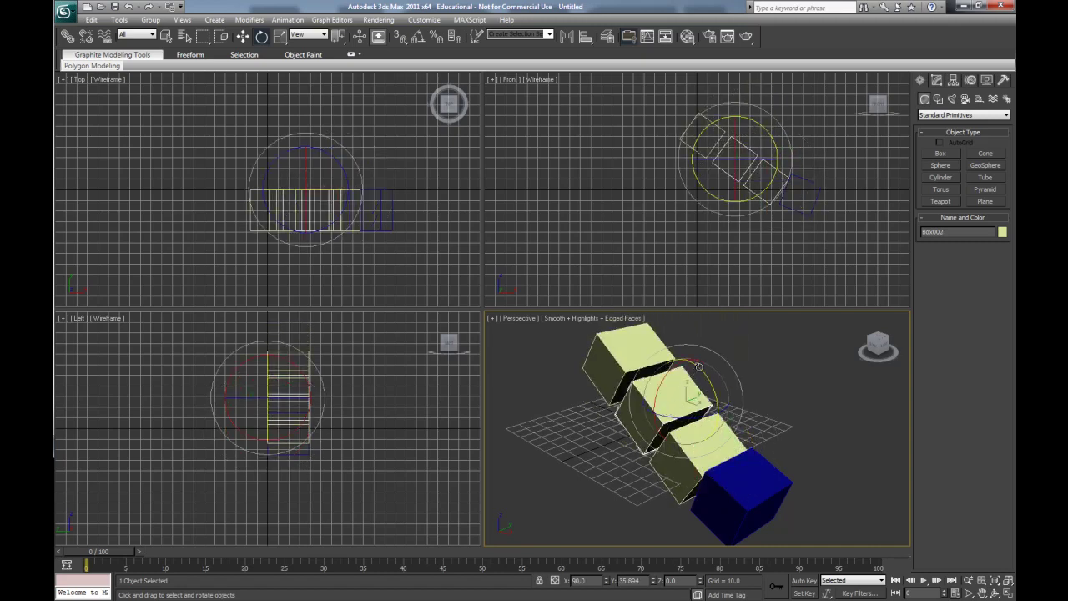
{"action": "left_click_drag", "start_coordinate": [699, 370], "coordinate": [696, 390]}
{"action": "left_click", "coordinate": [686, 338]}
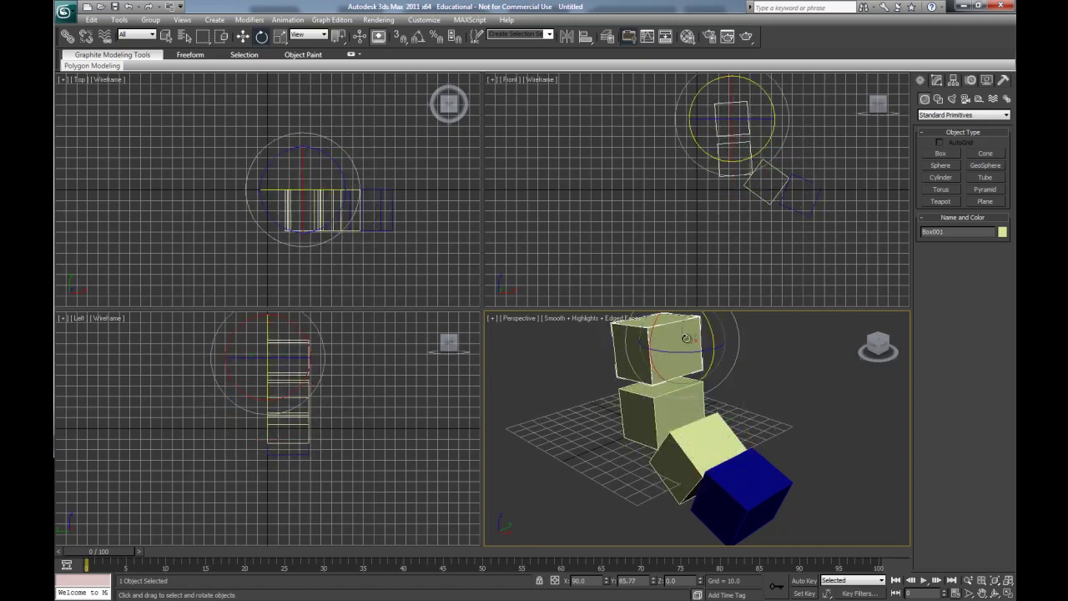
{"action": "left_click_drag", "start_coordinate": [708, 328], "coordinate": [700, 348]}
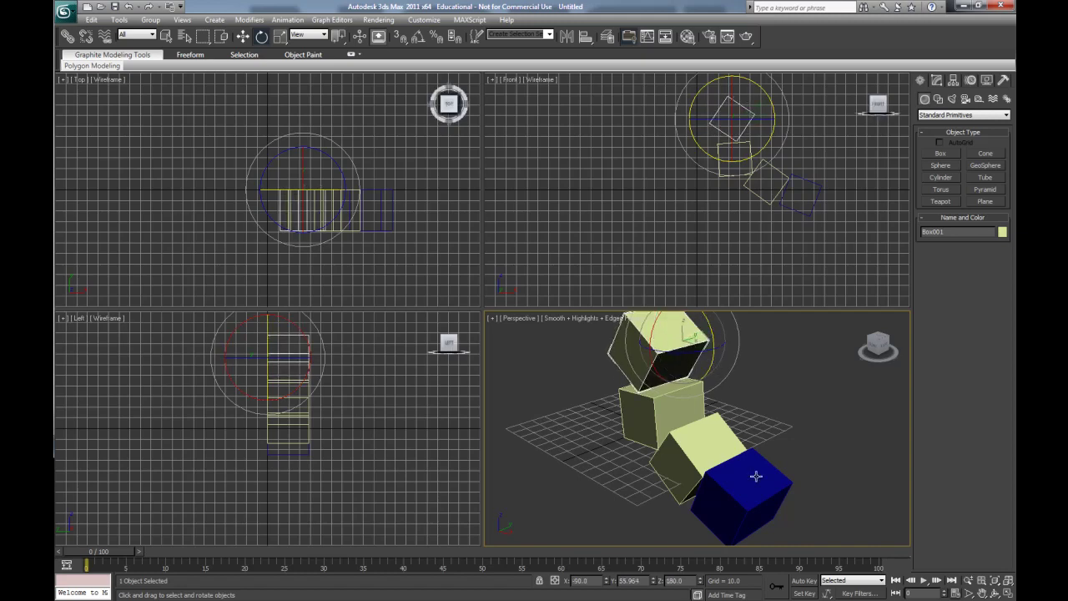
Step: Undo the rotations of the three boxes, restoring the straight row, and return to the Move tool
{"action": "key", "text": "ctrl+z"}
{"action": "key", "text": "ctrl+z"}
{"action": "key", "text": "ctrl+z"}
{"action": "key", "text": "ctrl+z"}
{"action": "key", "text": "ctrl+z"}
{"action": "key", "text": "ctrl+z"}
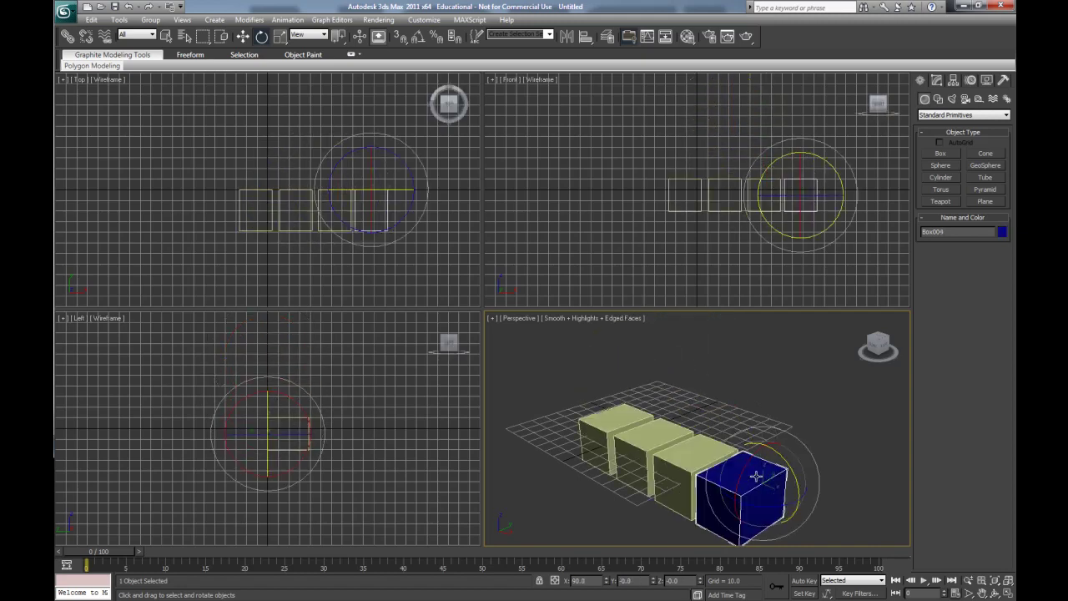
{"action": "key", "text": "w"}
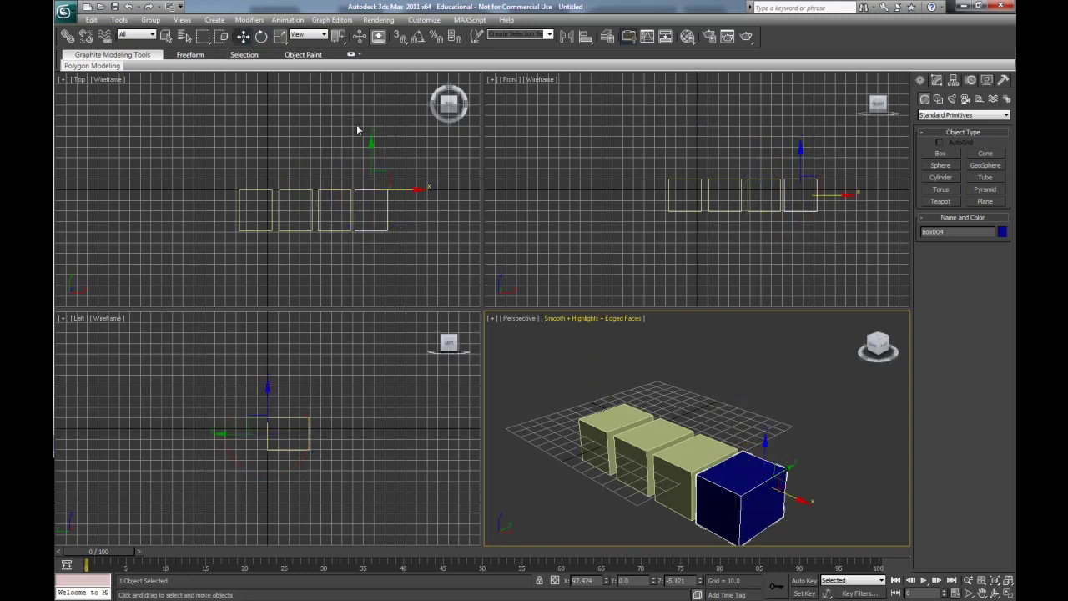
{"action": "left_click", "coordinate": [417, 171]}
{"action": "left_click_drag", "start_coordinate": [418, 171], "coordinate": [230, 235]}
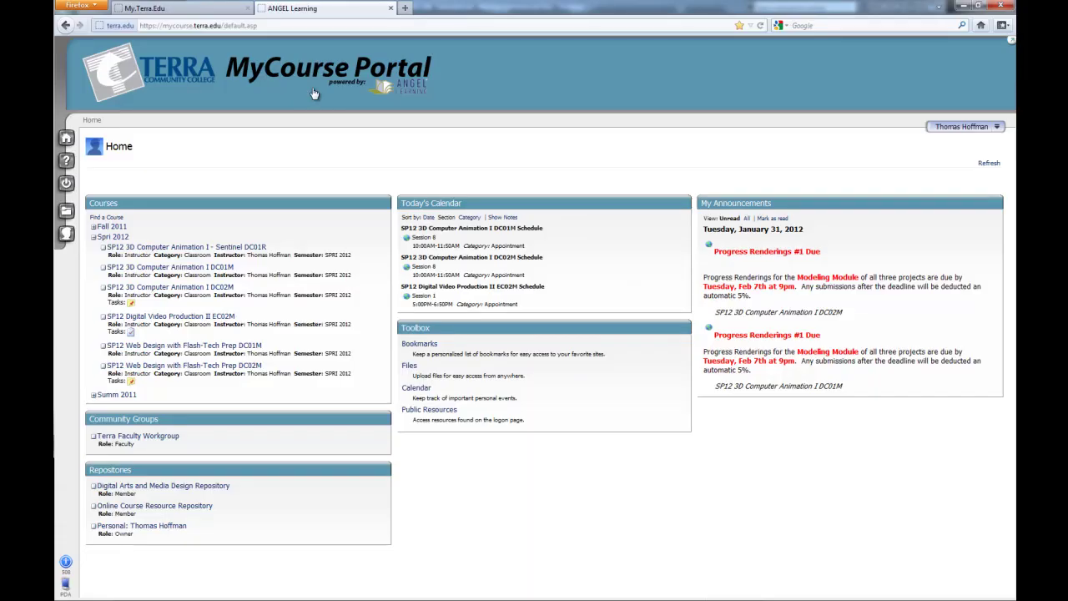
Step: In Firefox, open the Robot Linking Example item of the SP12 3D Computer Animation I DC01M course and save Linking_Robot.zip
{"action": "left_click", "coordinate": [185, 268]}
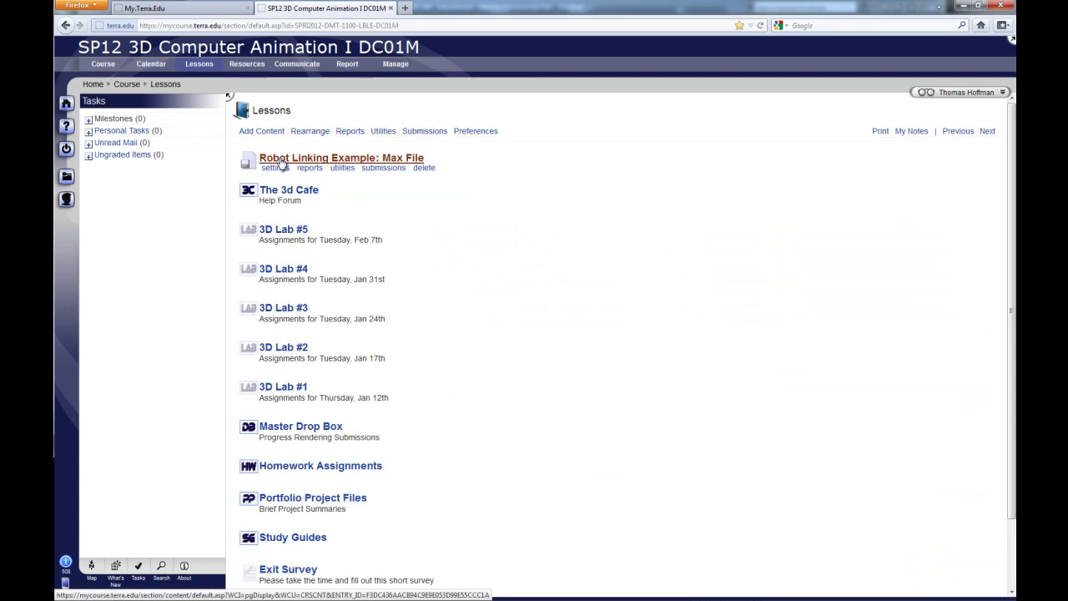
{"action": "left_click", "coordinate": [281, 160]}
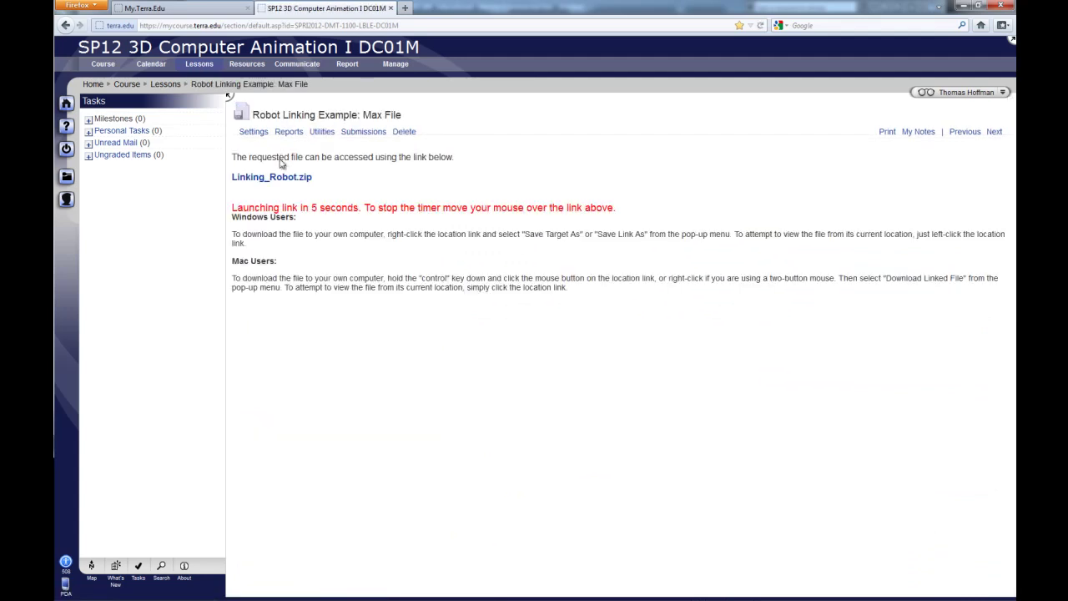
{"action": "left_click", "coordinate": [283, 179]}
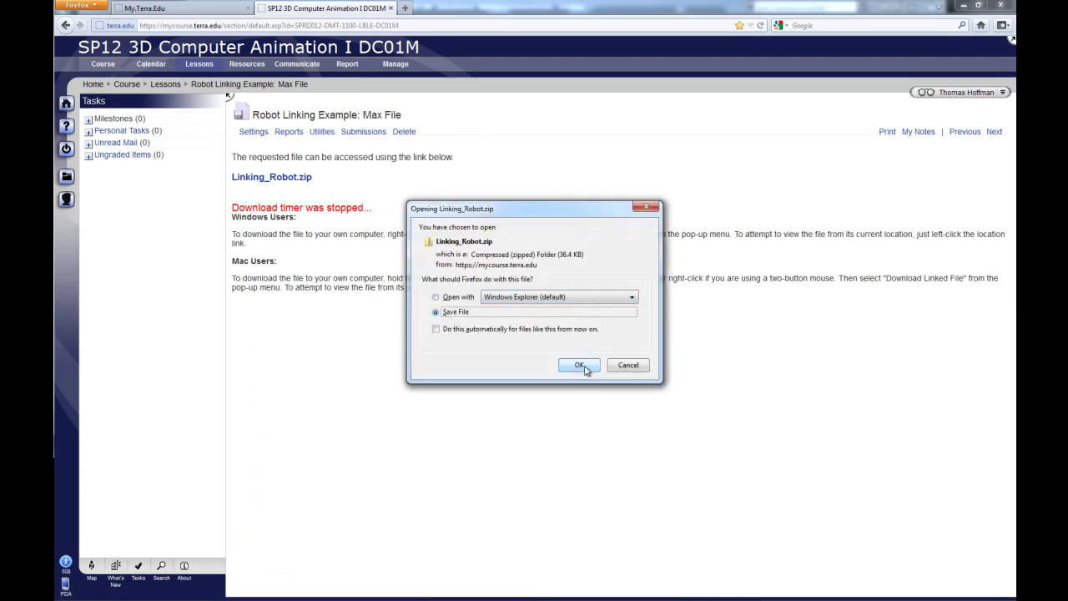
{"action": "left_click", "coordinate": [582, 366]}
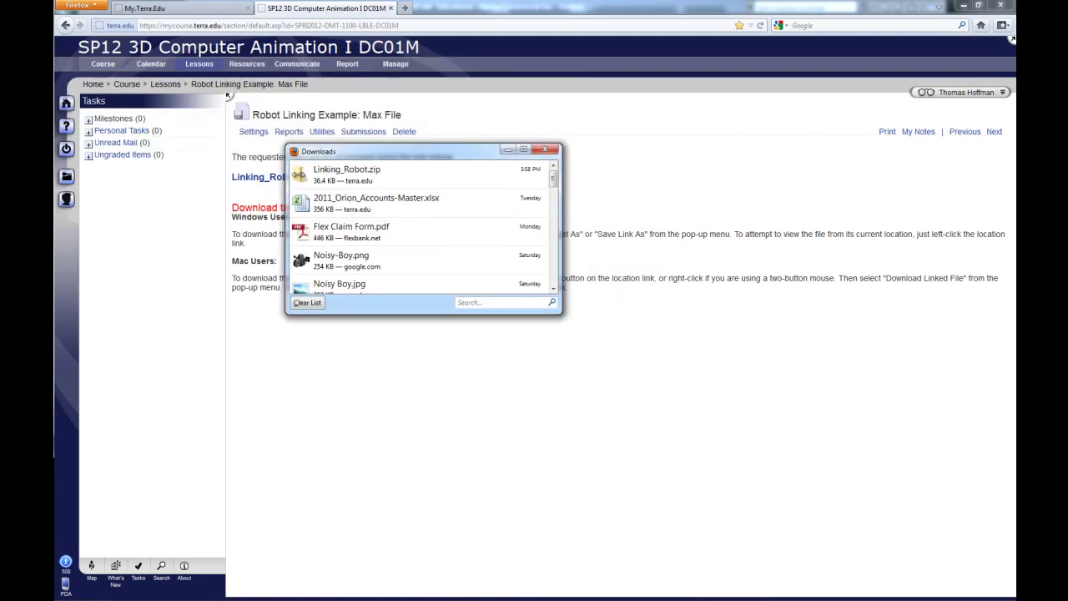
Step: Check the Linking Robot scene file inside the downloaded Linking_Robot.zip, and close the archive and browser windows
{"action": "double_click", "coordinate": [346, 174]}
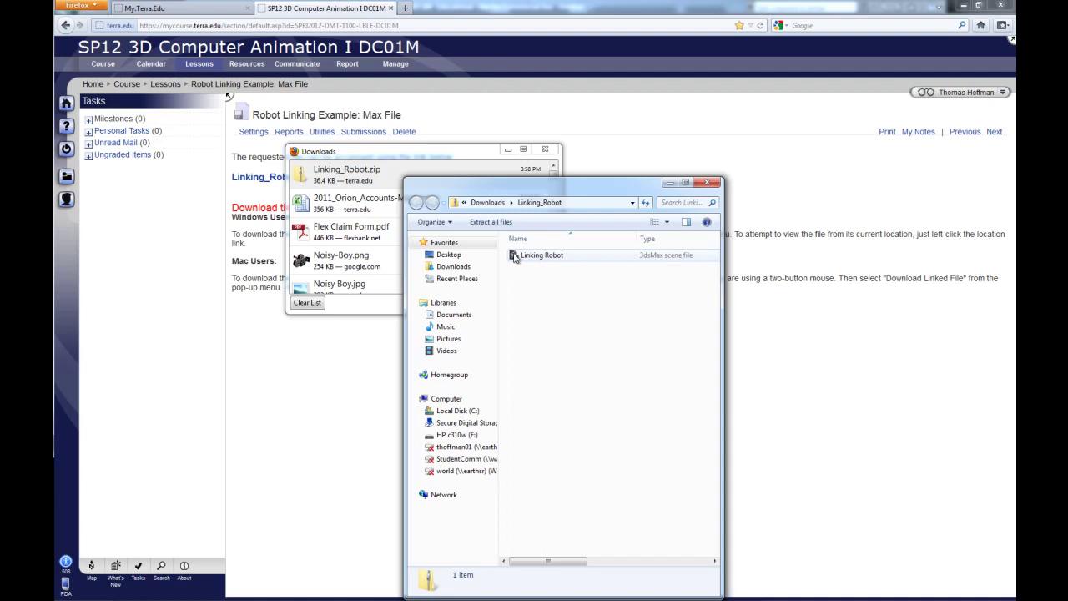
{"action": "left_click", "coordinate": [515, 257]}
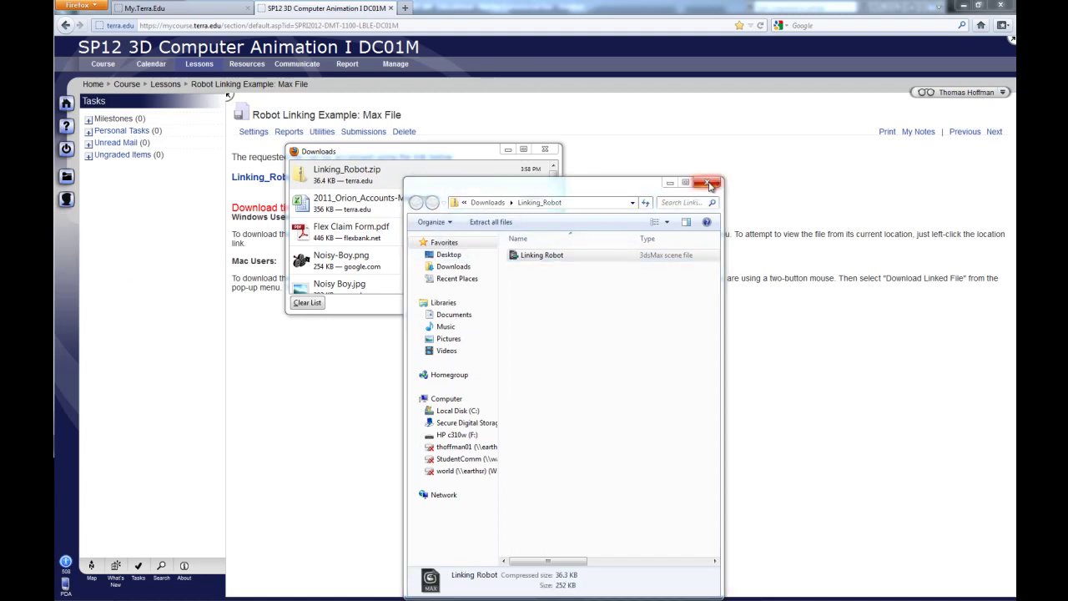
{"action": "left_click", "coordinate": [707, 182]}
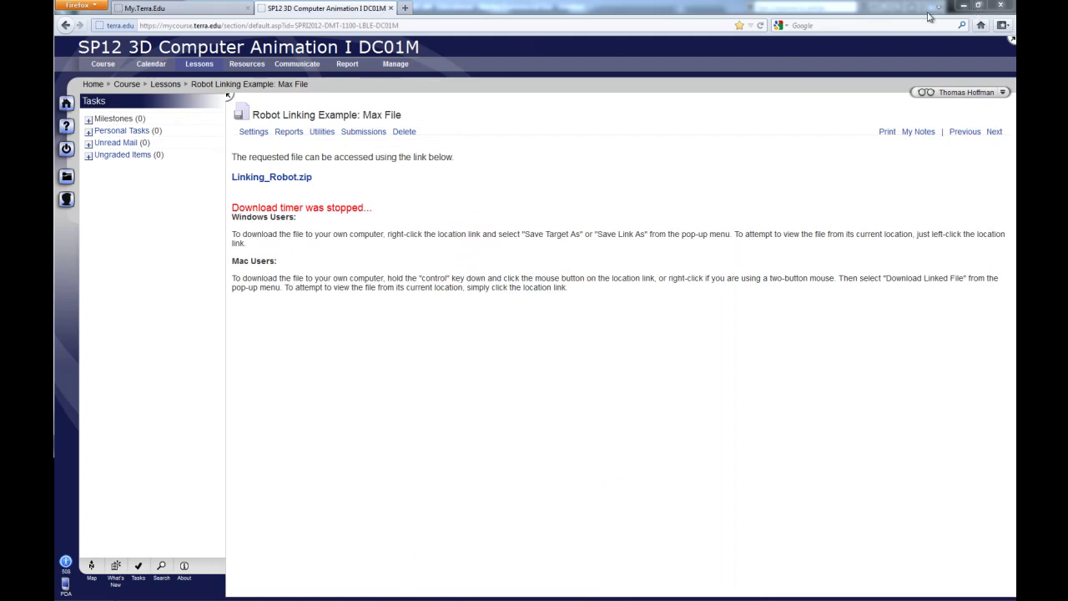
{"action": "left_click", "coordinate": [1000, 5]}
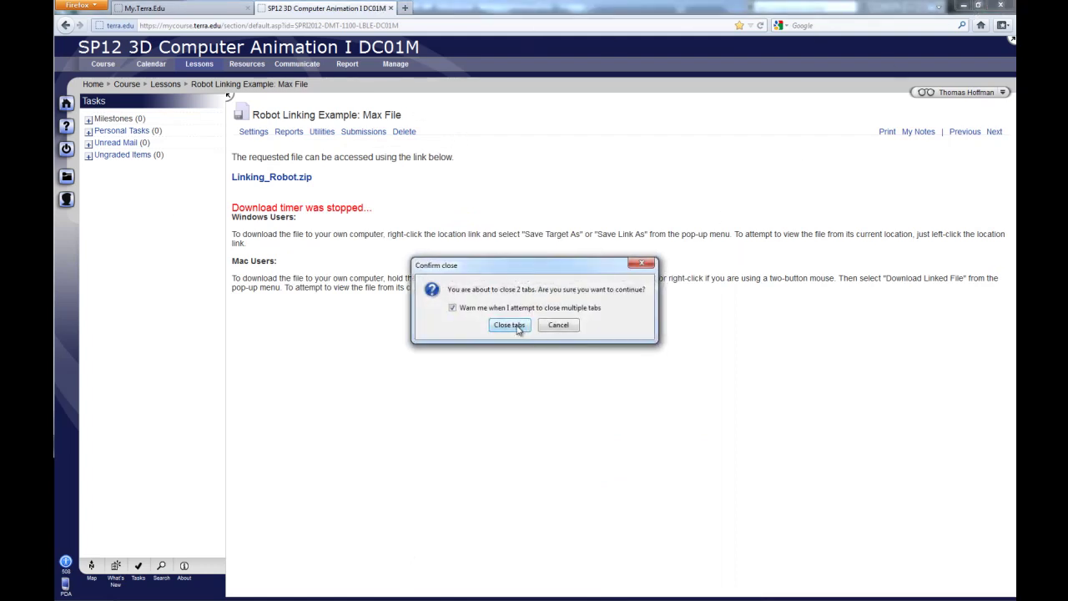
{"action": "left_click", "coordinate": [518, 328]}
{"action": "left_click", "coordinate": [509, 326]}
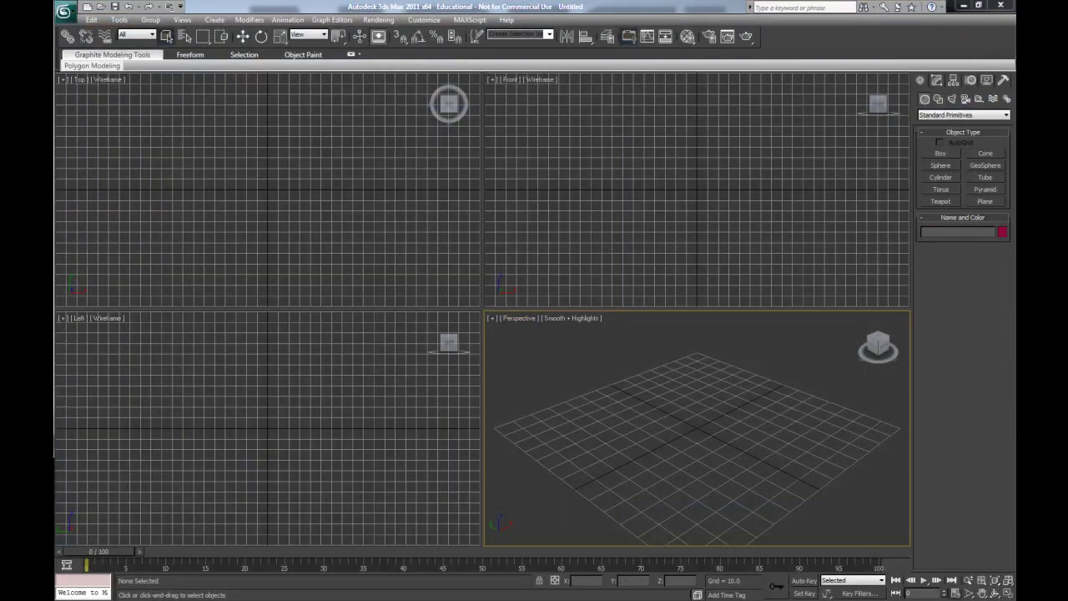
Step: Open the Linking Robot scene file in 3ds Max and frame the whole robot in the Top, Front and Perspective views
{"action": "left_click_drag", "start_coordinate": [329, 146], "coordinate": [328, 147]}
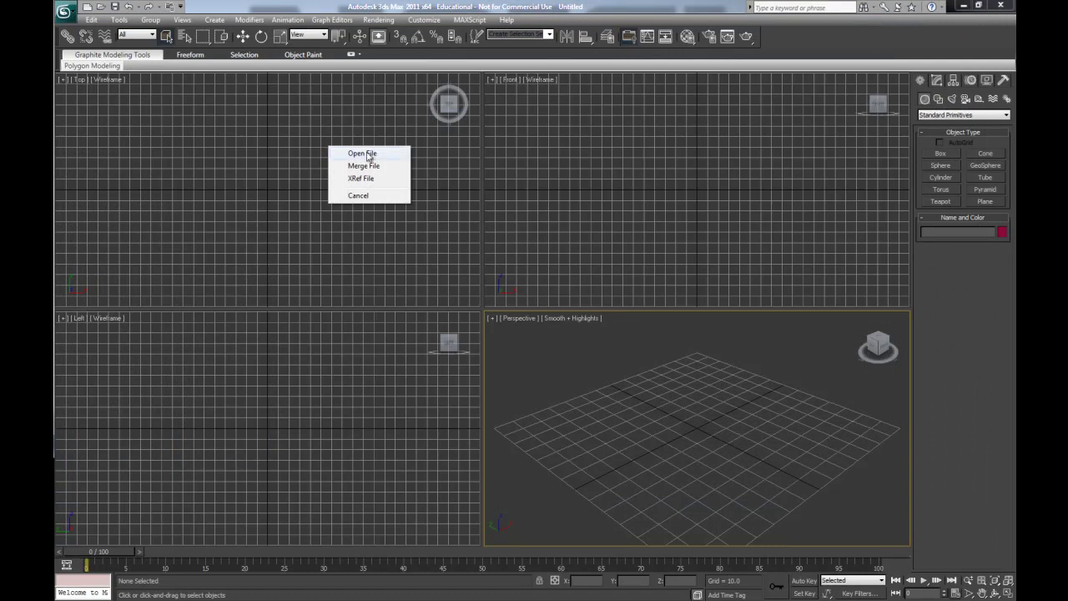
{"action": "left_click", "coordinate": [367, 152]}
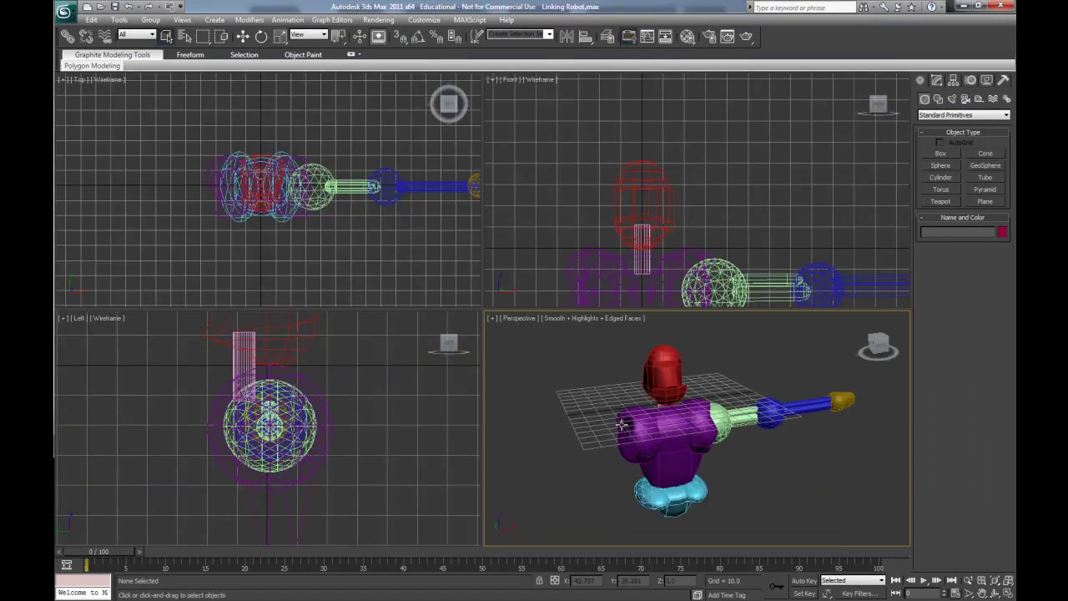
{"action": "middle_click_drag", "start_coordinate": [427, 226], "coordinate": [350, 226]}
{"action": "middle_click_drag", "start_coordinate": [685, 237], "coordinate": [684, 178]}
{"action": "scroll", "coordinate": [684, 179], "scroll_direction": "down", "scroll_amount": 2}
{"action": "middle_click_drag", "start_coordinate": [716, 236], "coordinate": [692, 203]}
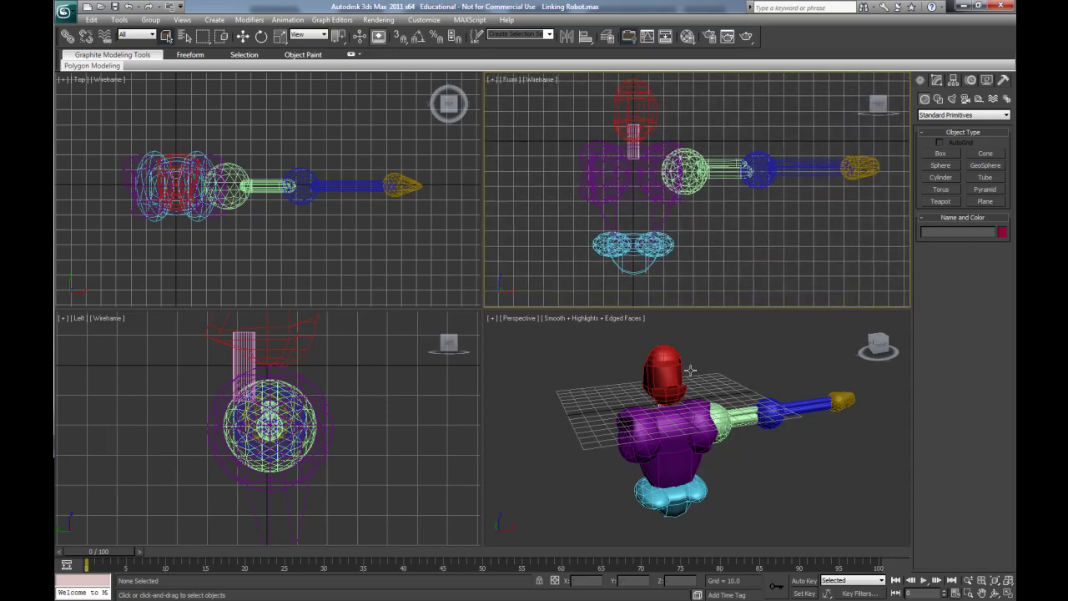
{"action": "middle_click_drag", "start_coordinate": [707, 470], "coordinate": [680, 458]}
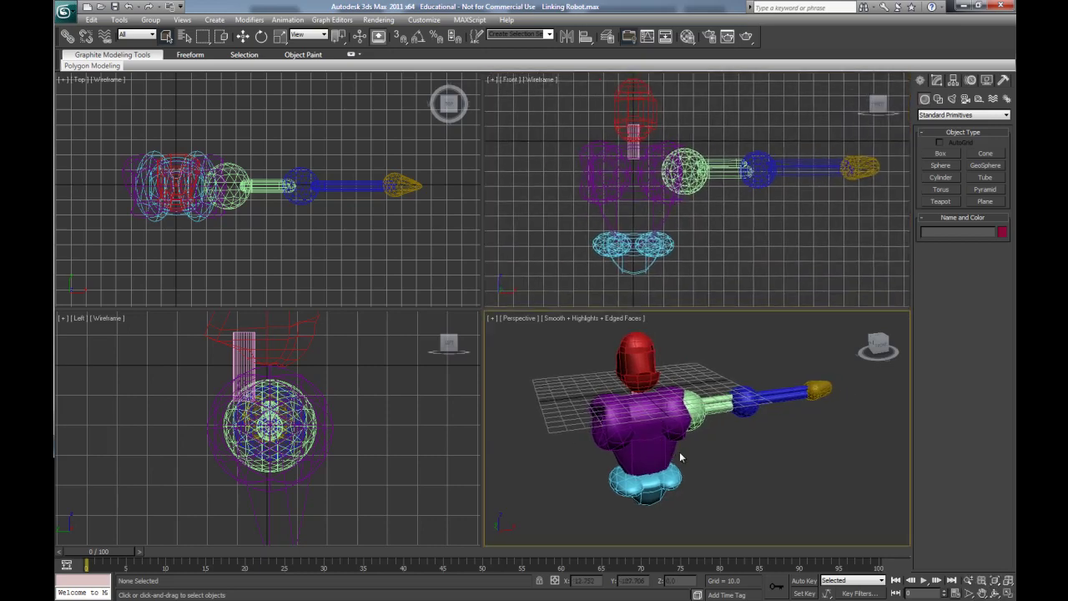
Step: Maximize the Perspective view and inspect the names of the robot's chest, waist, head, neck, upper arm, lower arm and hand, leaving nothing selected
{"action": "left_click", "coordinate": [1009, 593]}
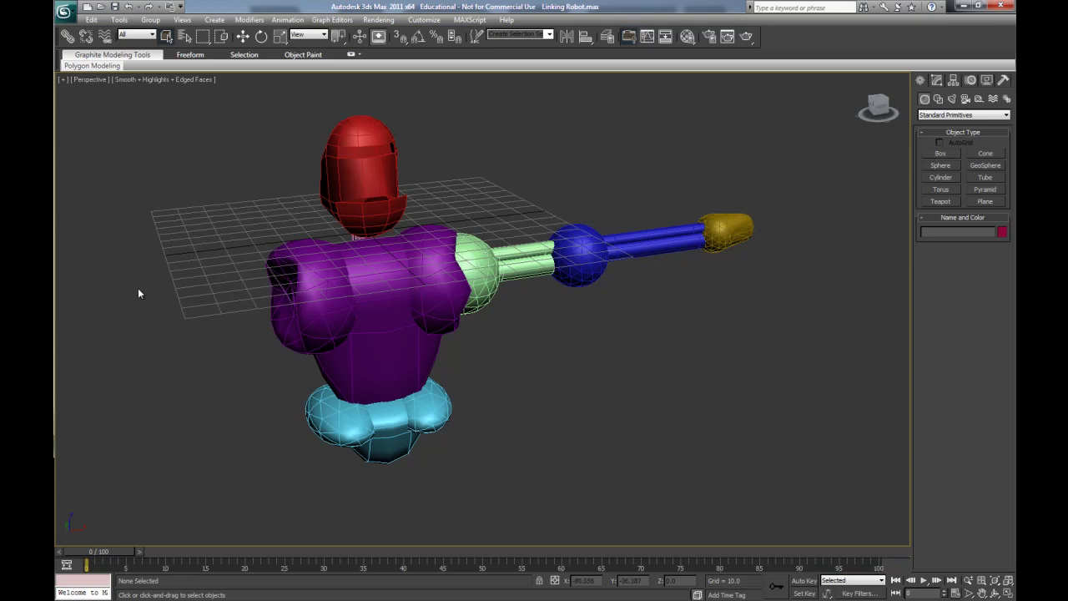
{"action": "left_click", "coordinate": [995, 592]}
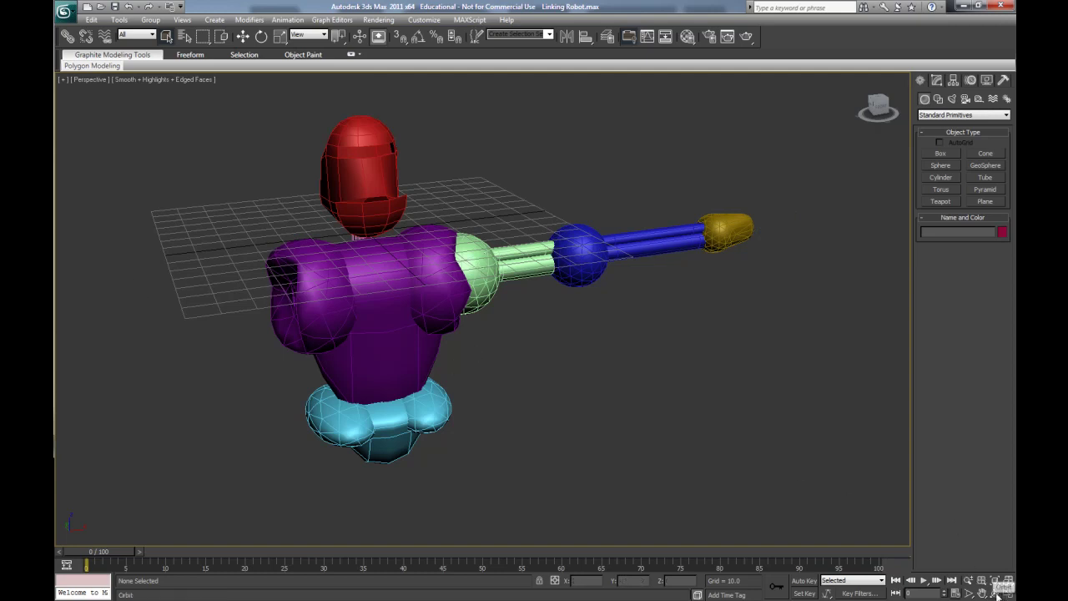
{"action": "mouse_move", "coordinate": [426, 340]}
{"action": "left_mouse_down"}
{"action": "mouse_move", "coordinate": [482, 329]}
{"action": "mouse_move", "coordinate": [508, 337]}
{"action": "mouse_move", "coordinate": [431, 331]}
{"action": "left_mouse_up"}
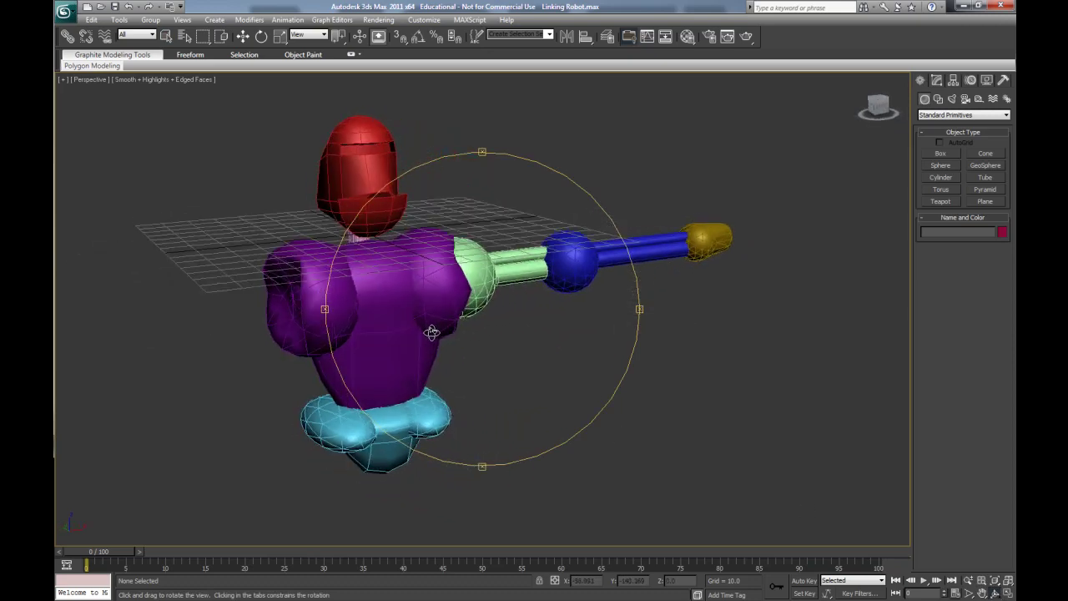
{"action": "left_click", "coordinate": [242, 35]}
{"action": "left_click", "coordinate": [386, 290]}
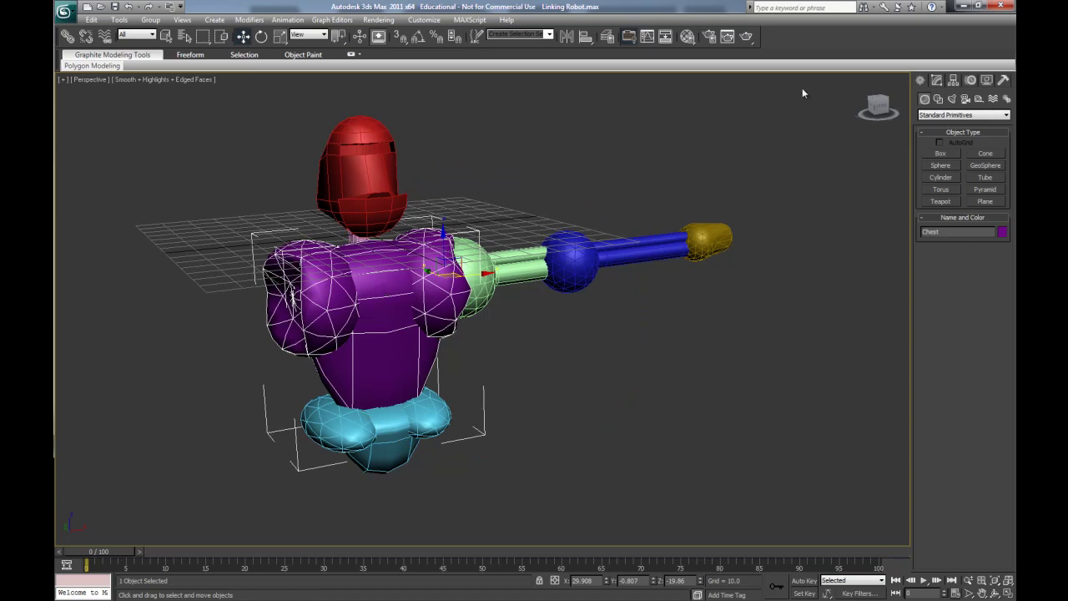
{"action": "left_click", "coordinate": [341, 420]}
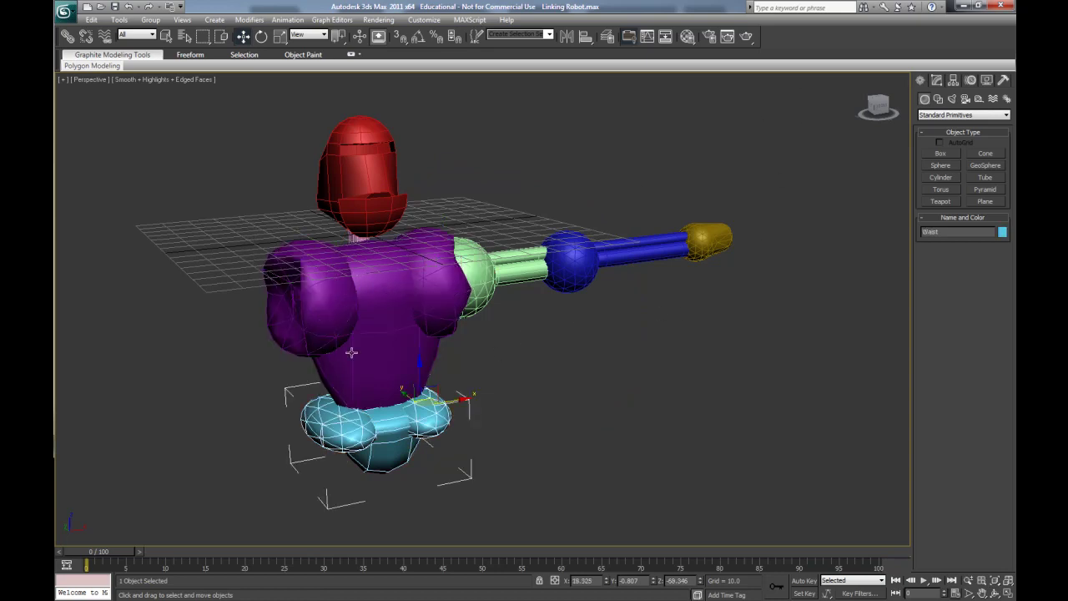
{"action": "left_click", "coordinate": [375, 200]}
{"action": "left_click", "coordinate": [353, 240]}
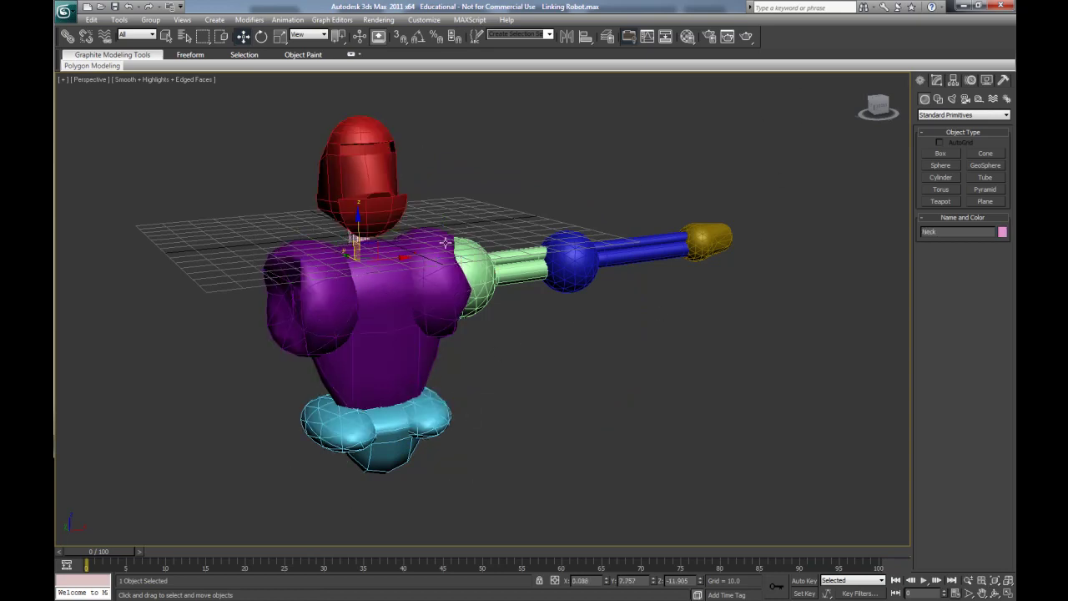
{"action": "left_click", "coordinate": [482, 265]}
{"action": "left_click", "coordinate": [590, 265]}
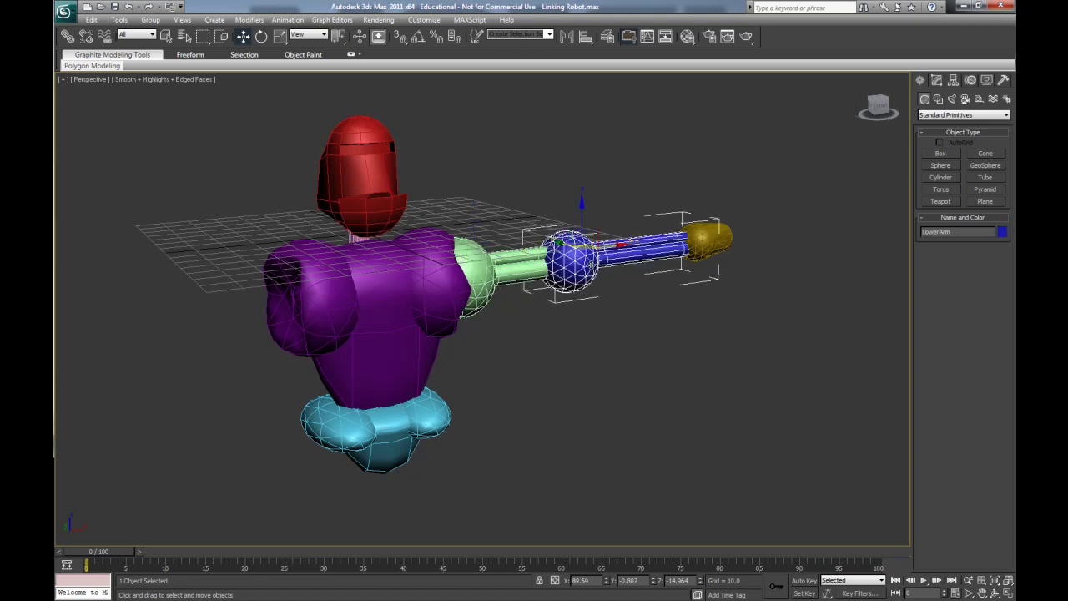
{"action": "left_click", "coordinate": [720, 240]}
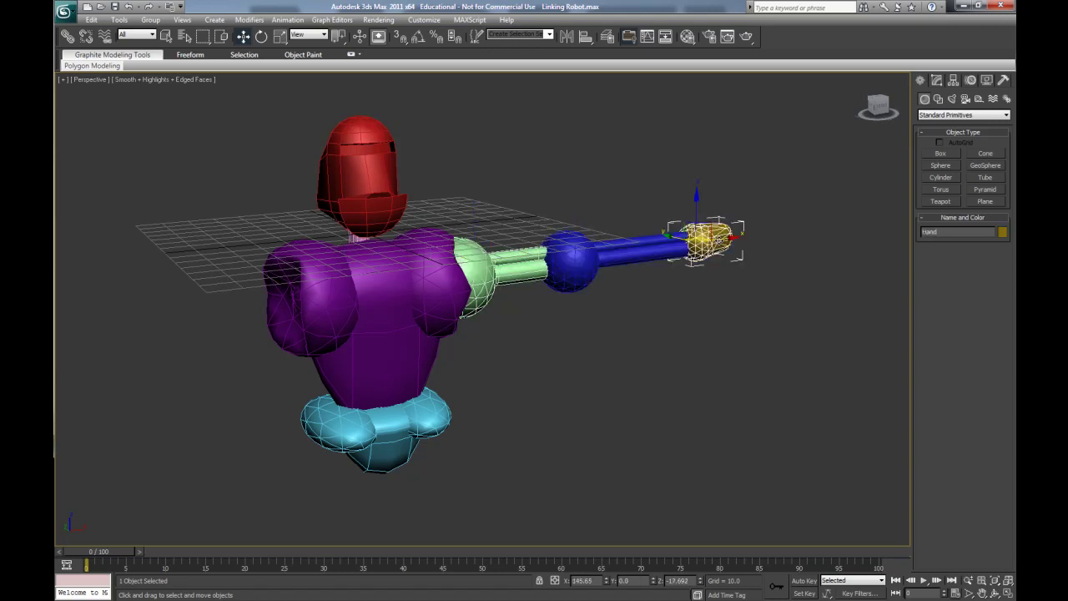
{"action": "left_click", "coordinate": [643, 323]}
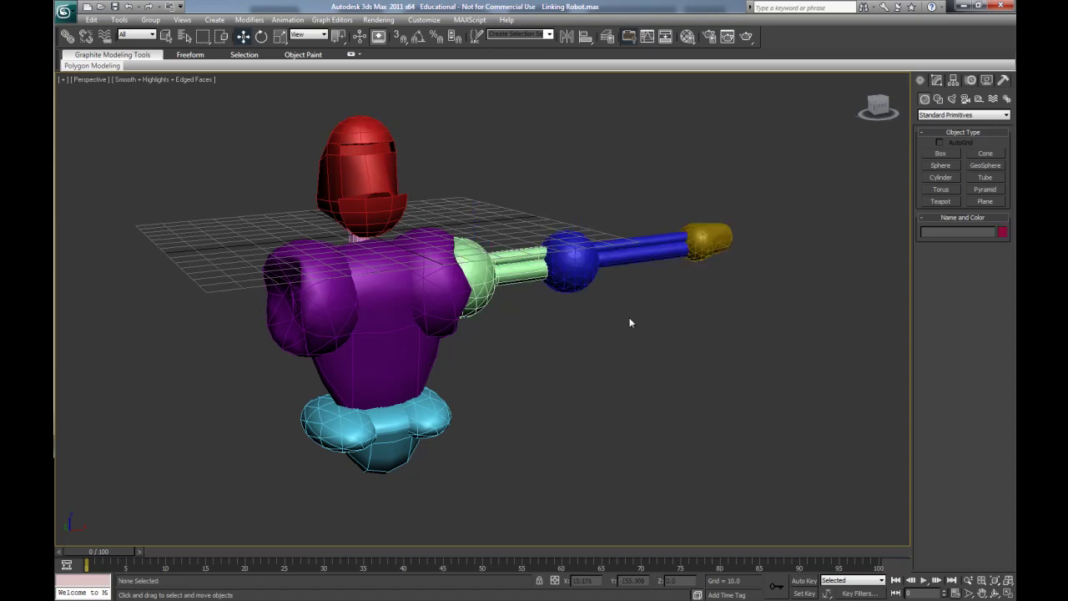
Step: Examine the robot's extended arm and its shoulder and elbow joints from the side
{"action": "middle_click_drag", "start_coordinate": [630, 323], "coordinate": [647, 343]}
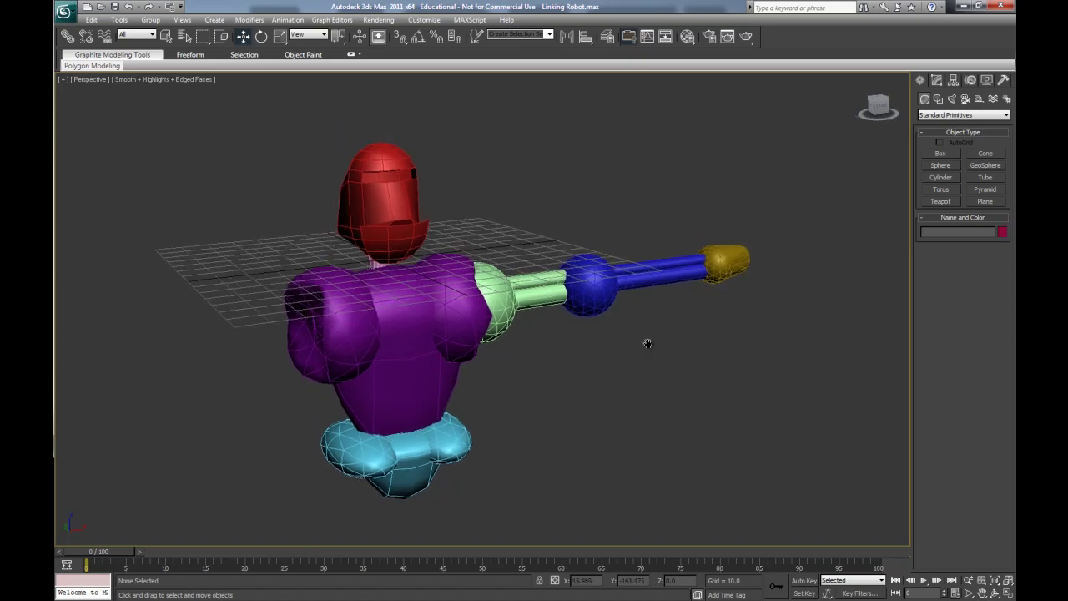
{"action": "left_click", "coordinate": [995, 592]}
{"action": "left_click_drag", "start_coordinate": [557, 343], "coordinate": [469, 341]}
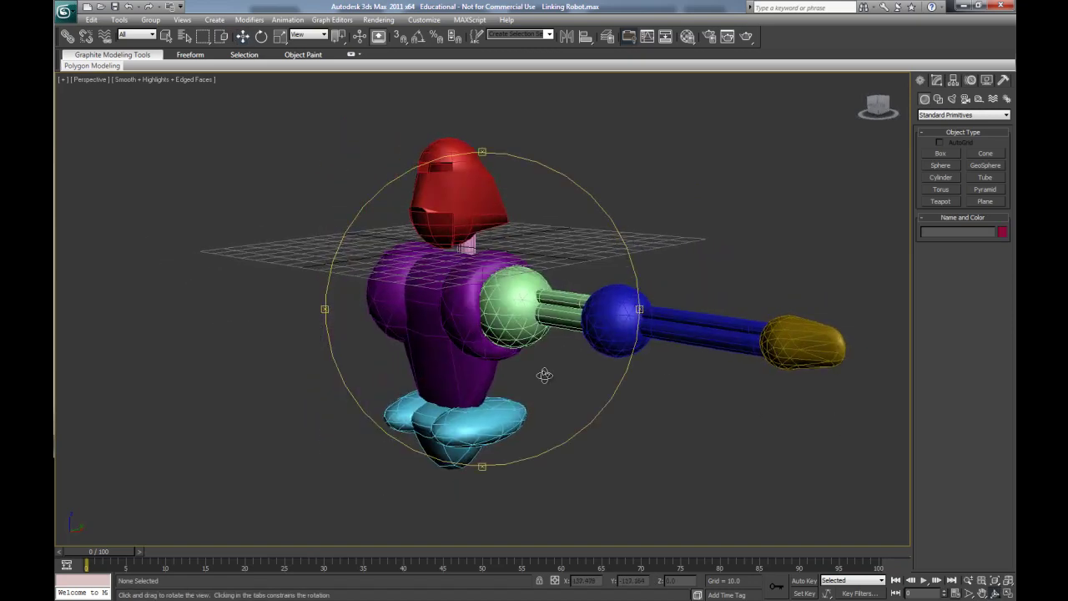
{"action": "left_click_drag", "start_coordinate": [543, 375], "coordinate": [398, 358]}
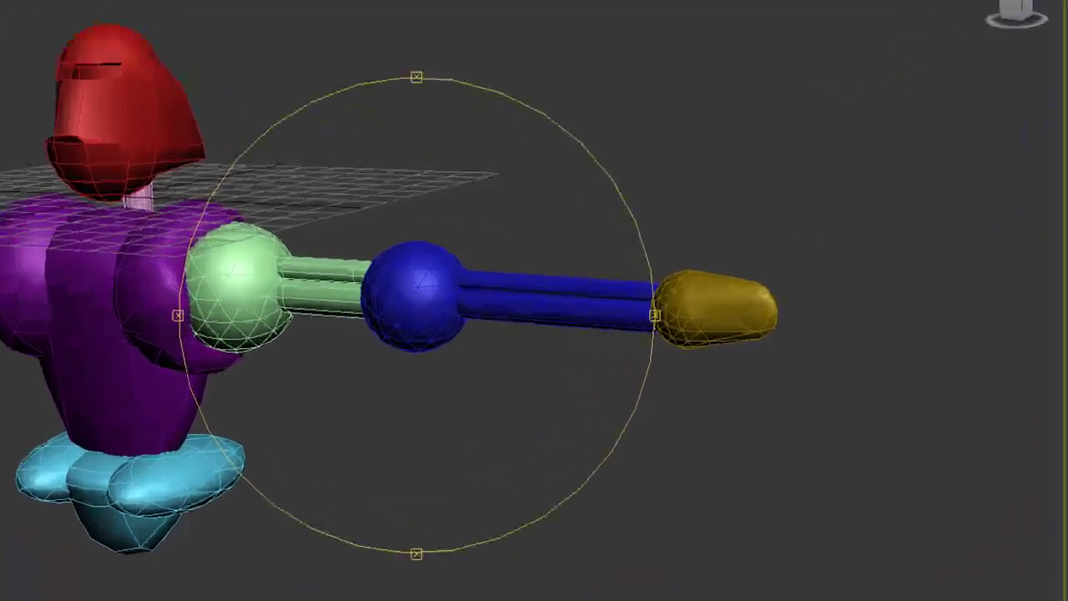
Step: Link the robot's yellow hand to the blue lower arm as its parent
{"action": "left_click", "coordinate": [67, 37]}
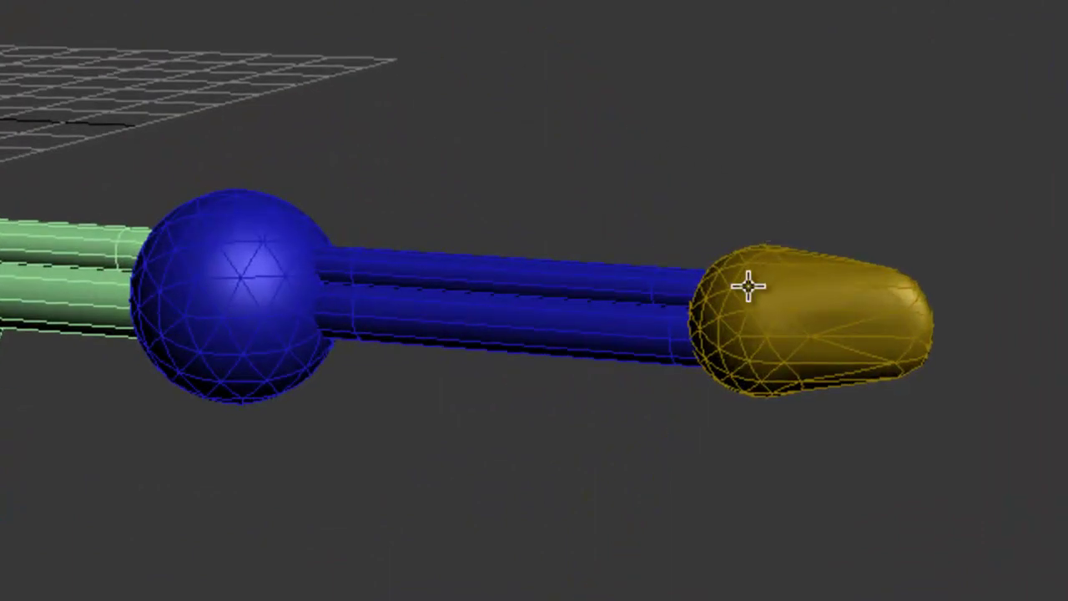
{"action": "left_click_drag", "start_coordinate": [746, 301], "coordinate": [757, 325]}
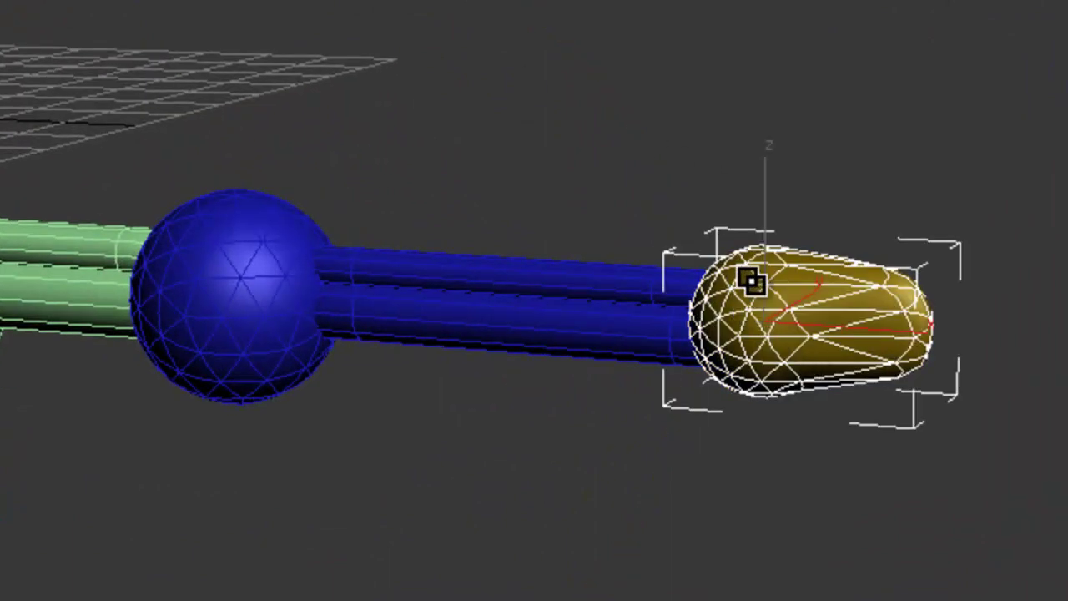
{"action": "left_click_drag", "start_coordinate": [751, 284], "coordinate": [413, 281]}
{"action": "scroll", "coordinate": [413, 281], "scroll_direction": "down", "scroll_amount": 5}
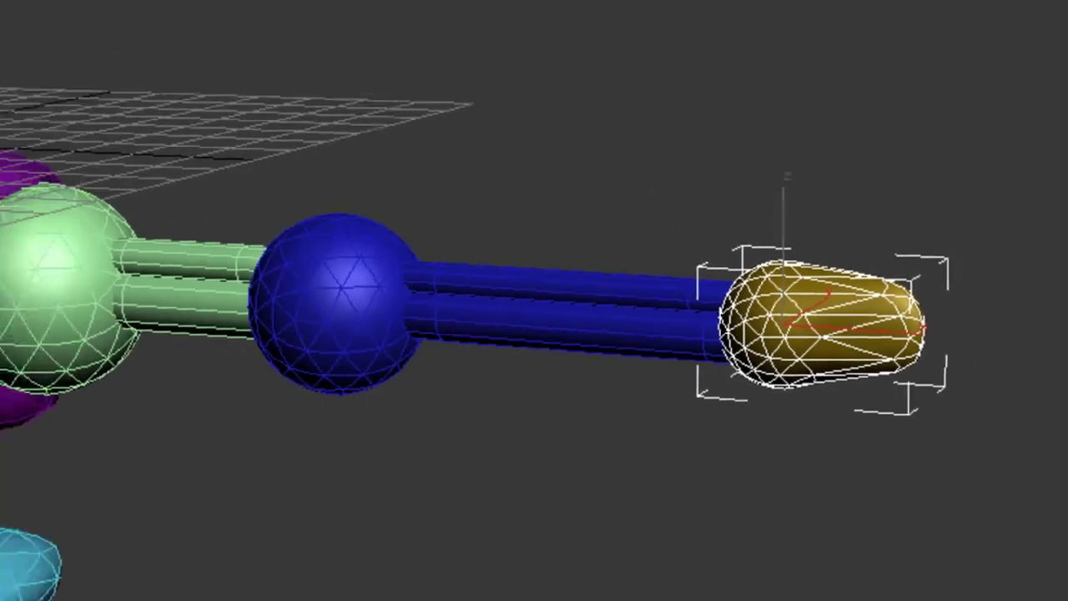
Step: Test the link by rotating the lower arm upward at the elbow, and return it to its straight position
{"action": "key", "text": "e"}
{"action": "left_click", "coordinate": [499, 297]}
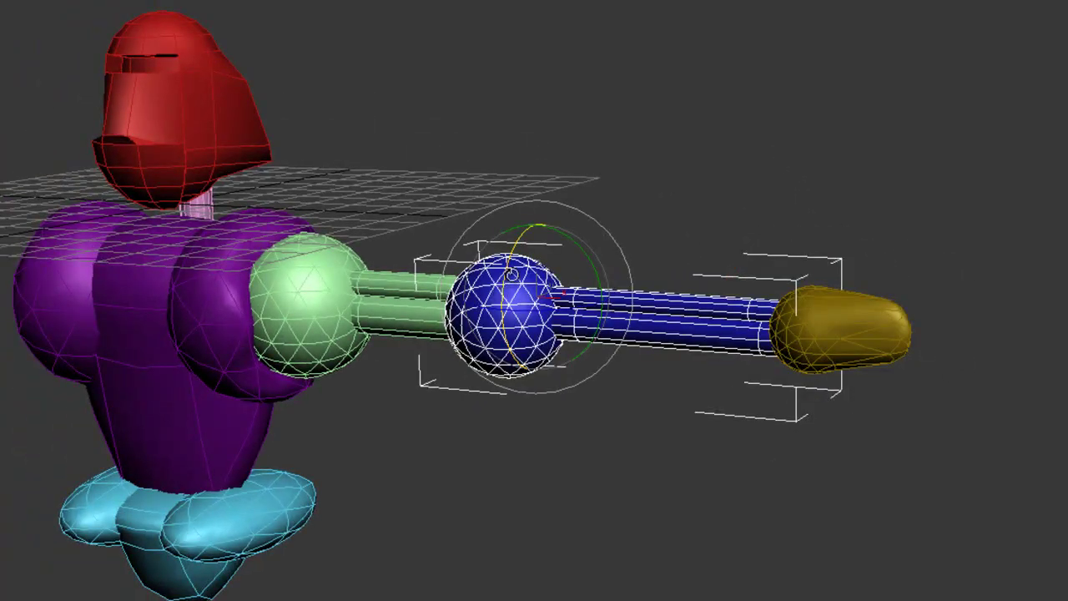
{"action": "left_click_drag", "start_coordinate": [595, 272], "coordinate": [417, 128]}
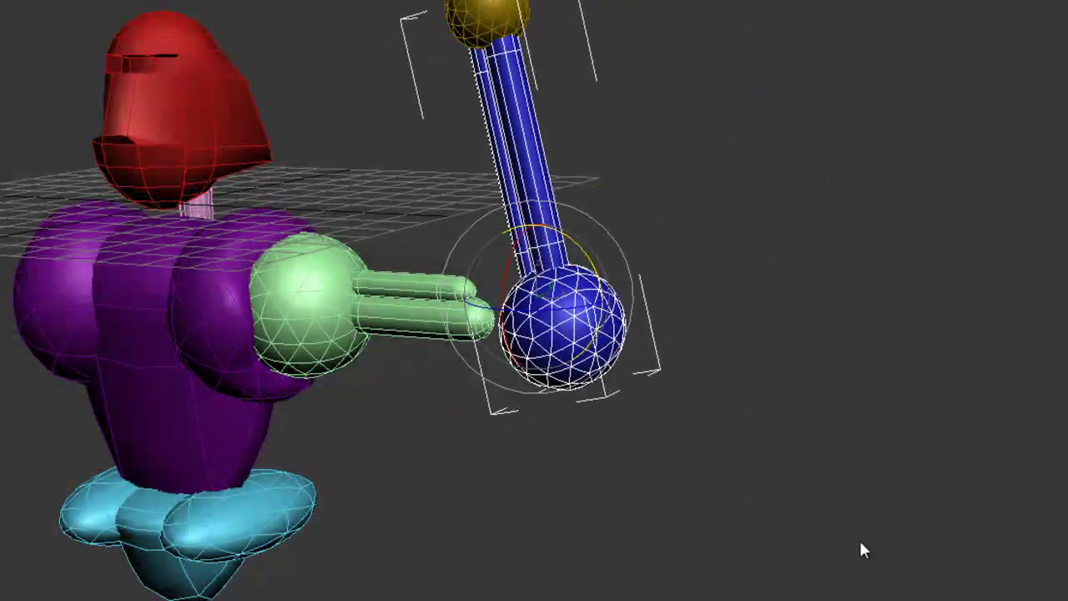
{"action": "key", "text": "ctrl+r"}
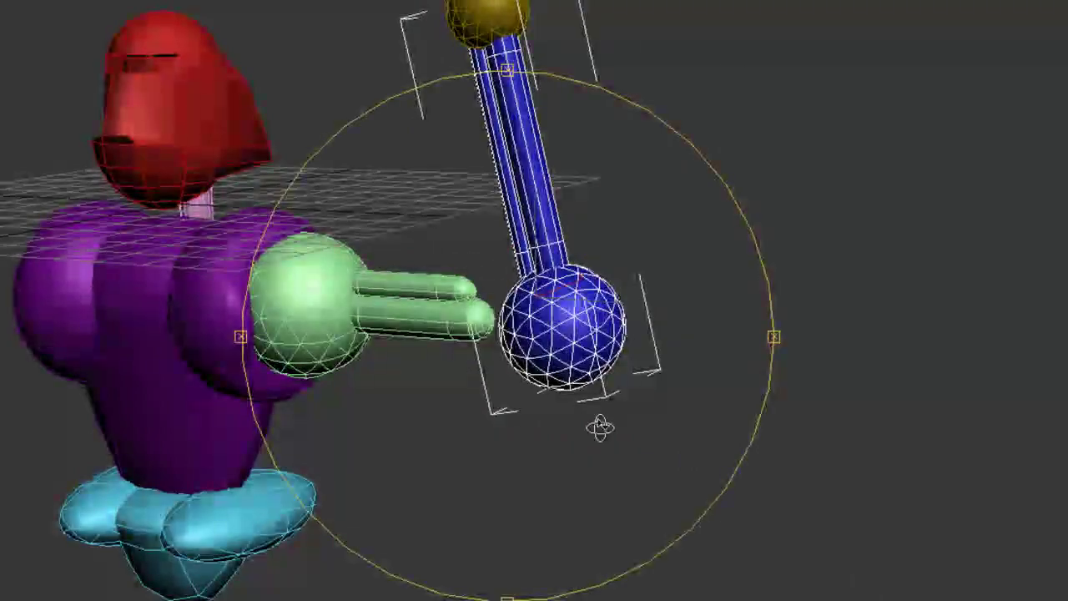
{"action": "left_click_drag", "start_coordinate": [601, 429], "coordinate": [567, 332]}
{"action": "scroll", "coordinate": [630, 411], "scroll_direction": "up", "scroll_amount": 5}
{"action": "scroll", "coordinate": [618, 404], "scroll_direction": "down", "scroll_amount": 3}
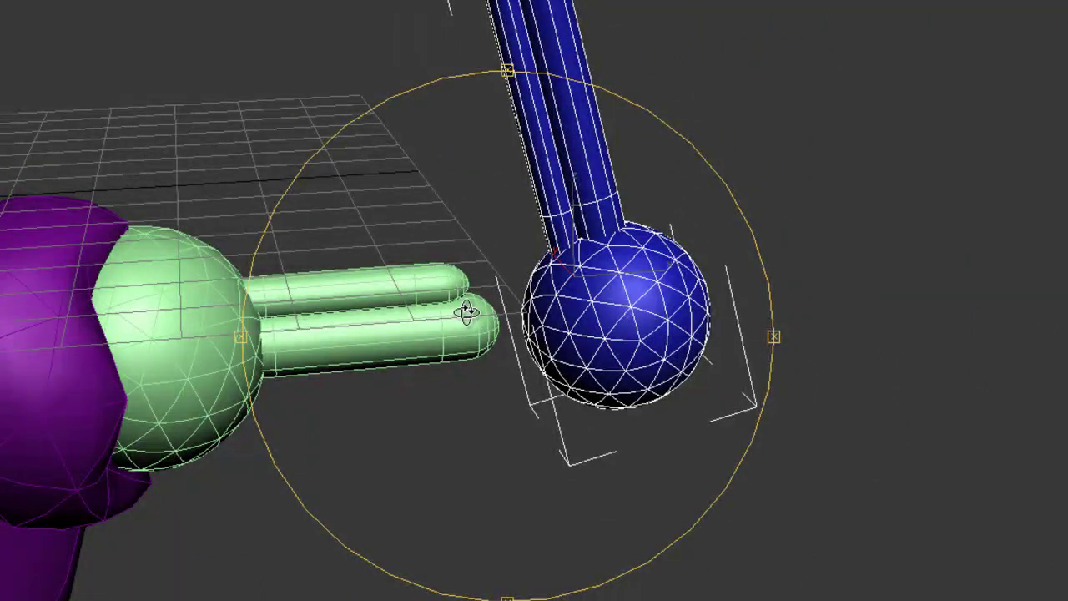
{"action": "key", "text": "e"}
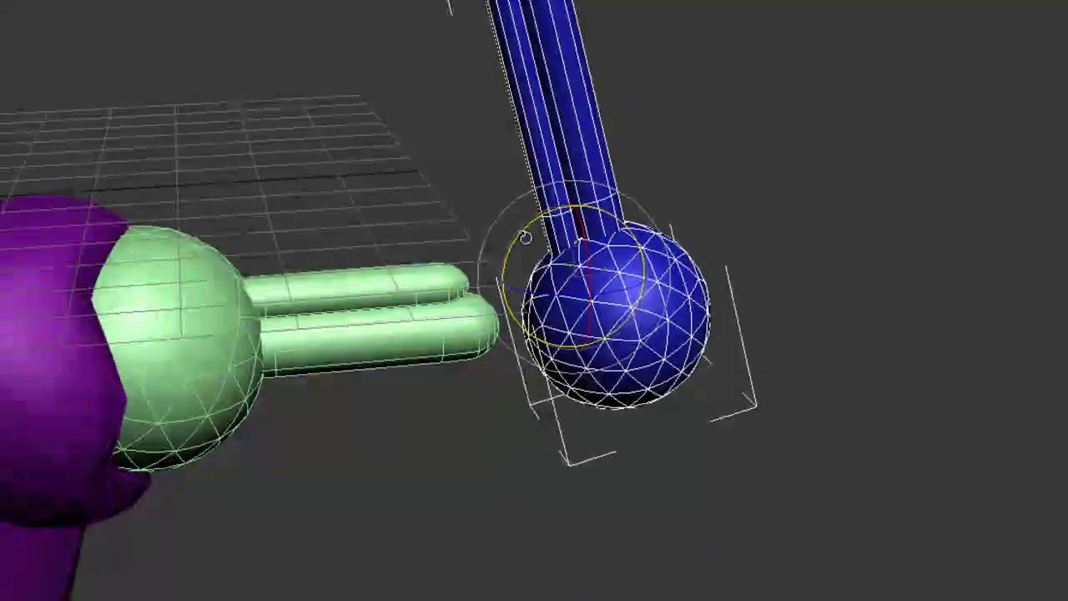
{"action": "left_click_drag", "start_coordinate": [584, 213], "coordinate": [813, 192]}
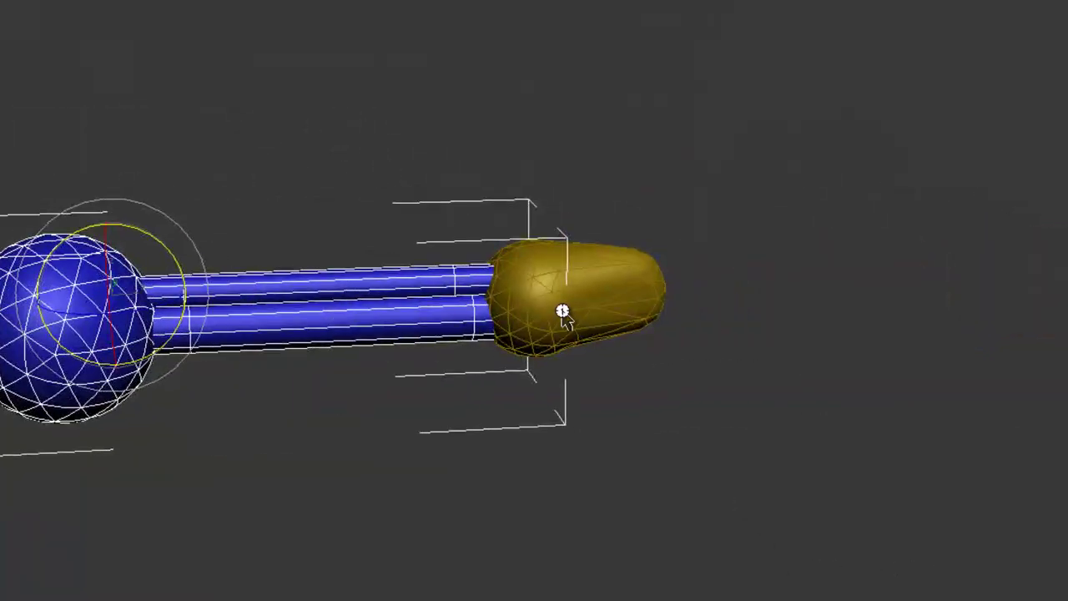
Step: Try rotating the hand on its own at the wrist, and undo the hand rotations
{"action": "left_click", "coordinate": [562, 309]}
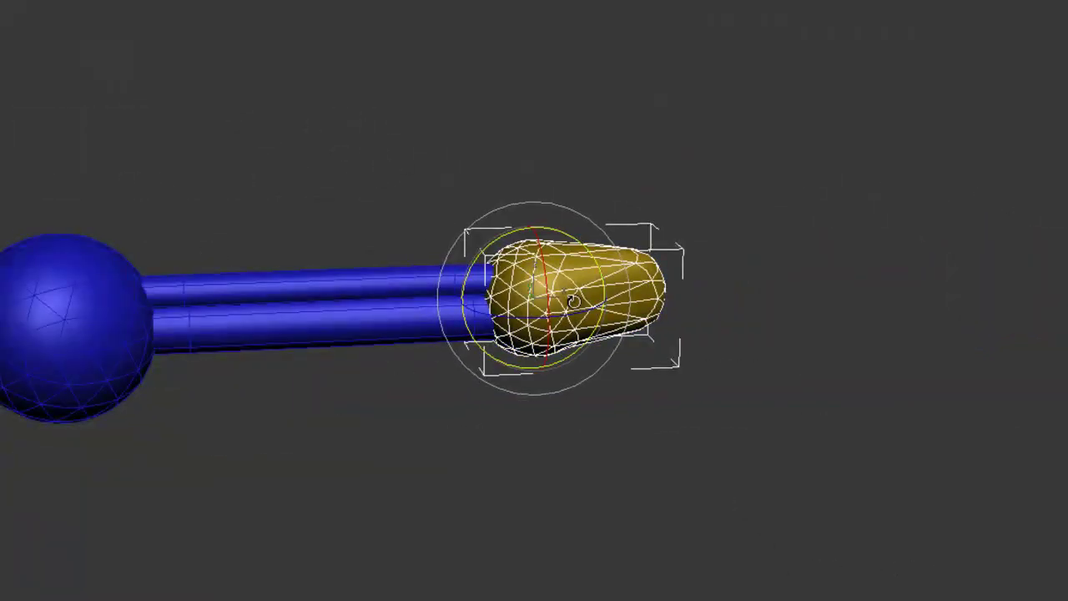
{"action": "left_click_drag", "start_coordinate": [572, 314], "coordinate": [541, 409]}
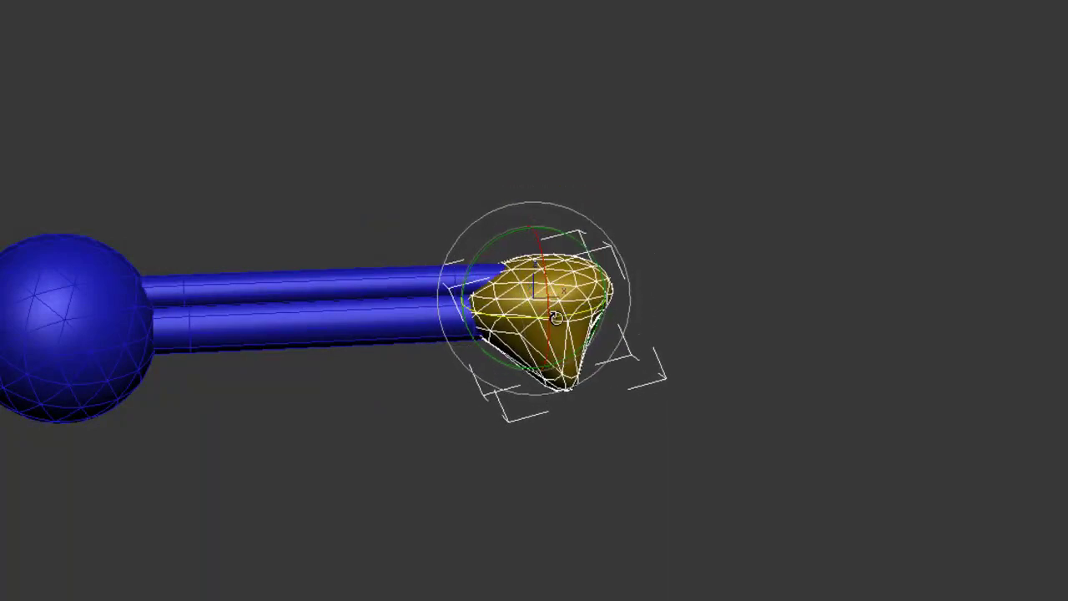
{"action": "left_click_drag", "start_coordinate": [484, 355], "coordinate": [743, 336]}
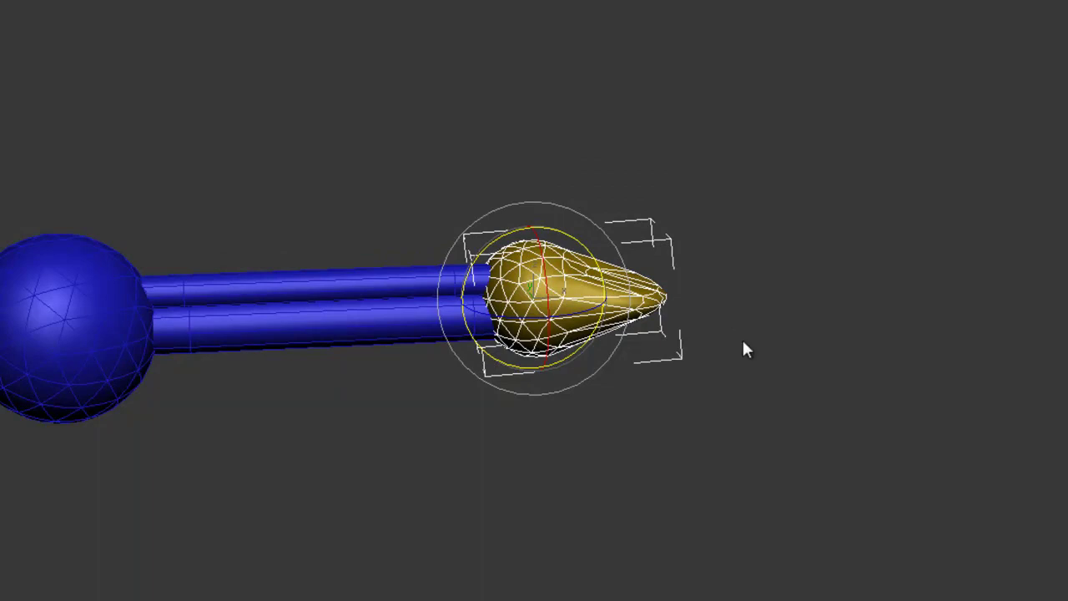
{"action": "left_click", "coordinate": [724, 449]}
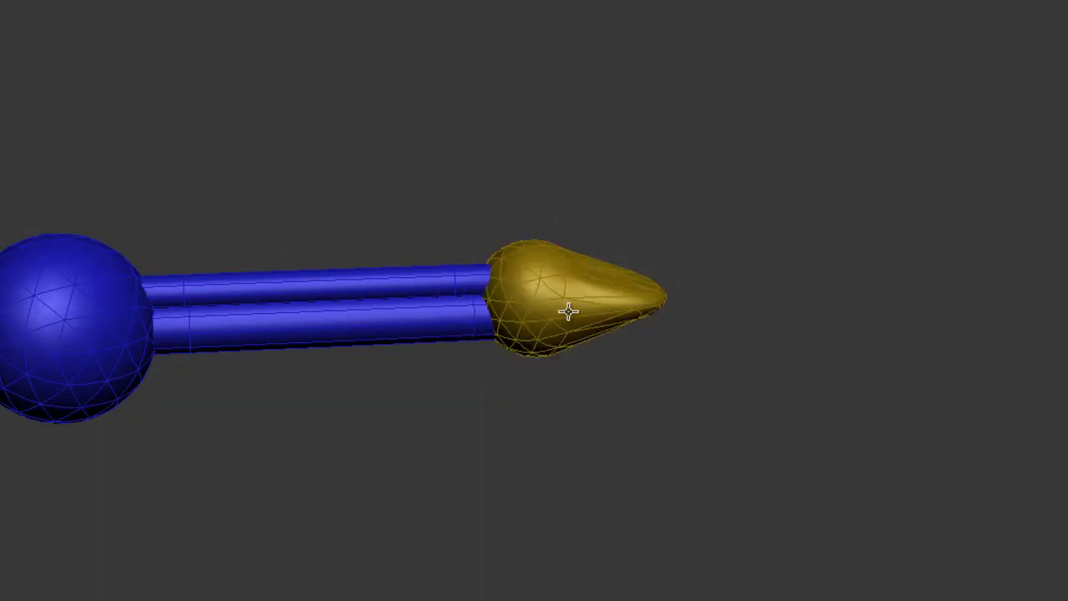
{"action": "key", "text": "ctrl+z"}
{"action": "key", "text": "ctrl+z"}
{"action": "key", "text": "ctrl+z"}
{"action": "key", "text": "ctrl+z"}
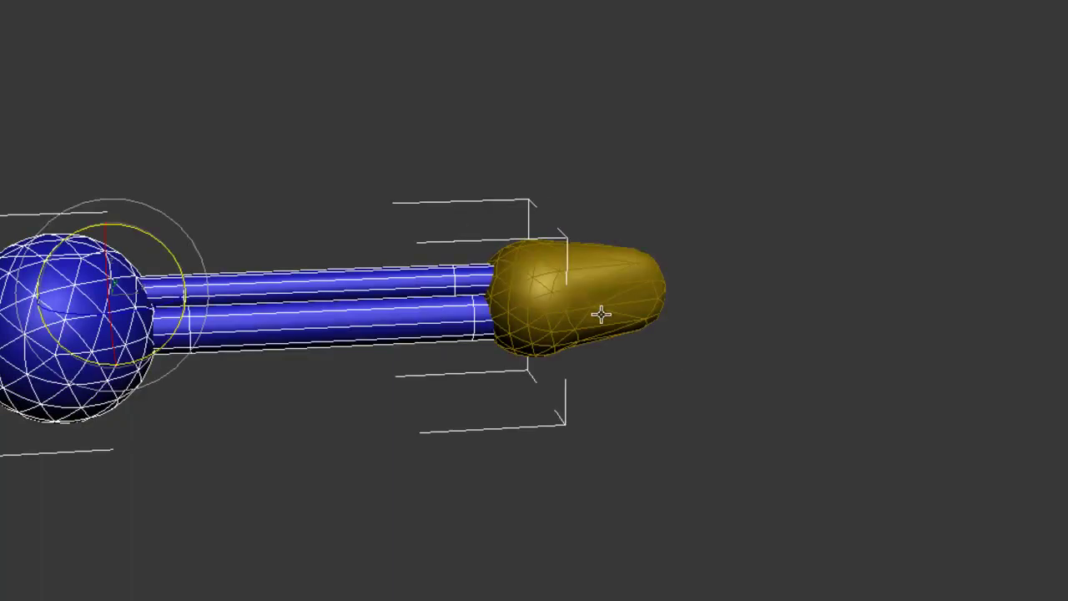
Step: Compare where the rotation pivots of the hand and the lower arm sit relative to the wrist and elbow joints
{"action": "left_click", "coordinate": [557, 313]}
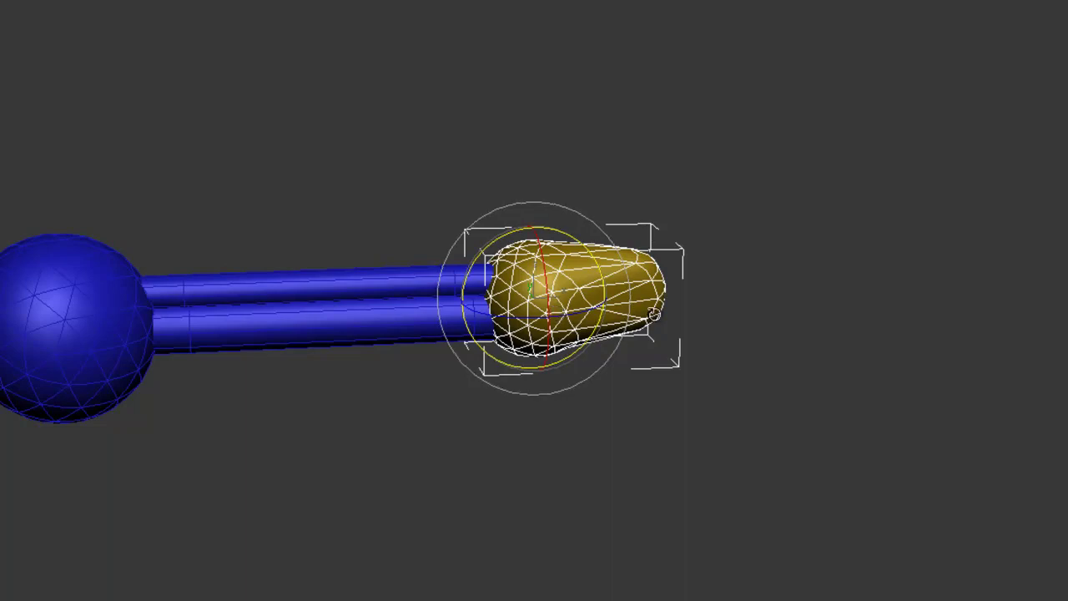
{"action": "scroll", "coordinate": [608, 422], "scroll_direction": "down", "scroll_amount": 5}
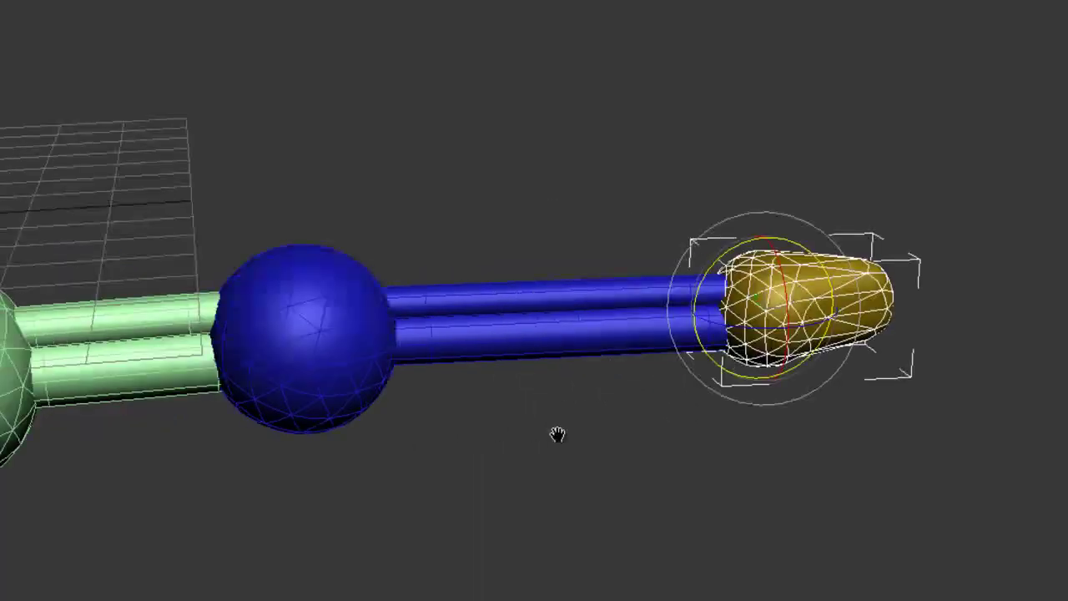
{"action": "middle_click_drag", "start_coordinate": [553, 435], "coordinate": [521, 434]}
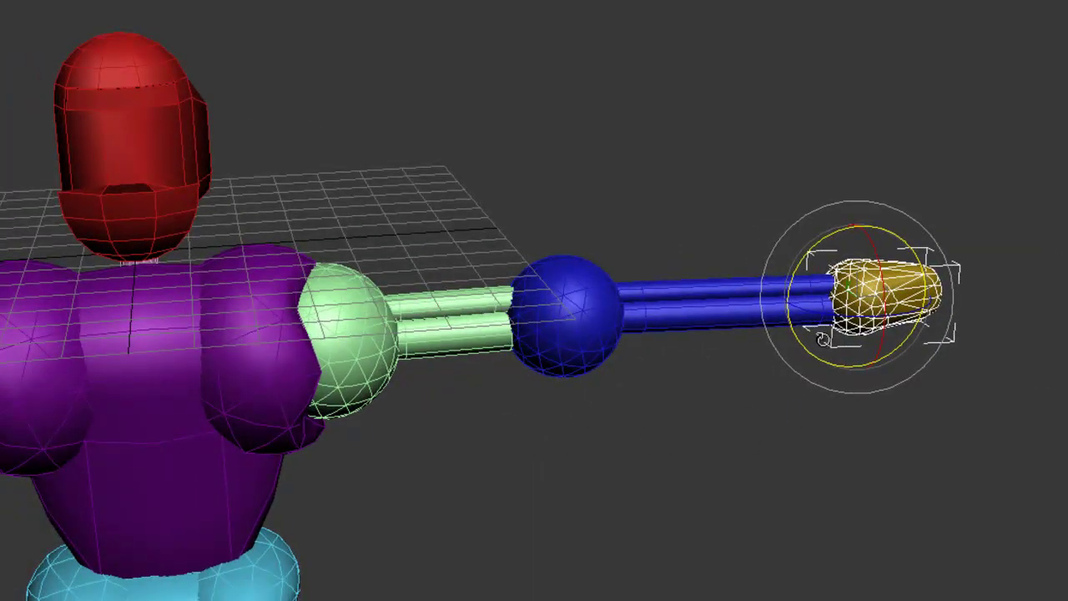
{"action": "middle_click_drag", "start_coordinate": [824, 339], "coordinate": [731, 338]}
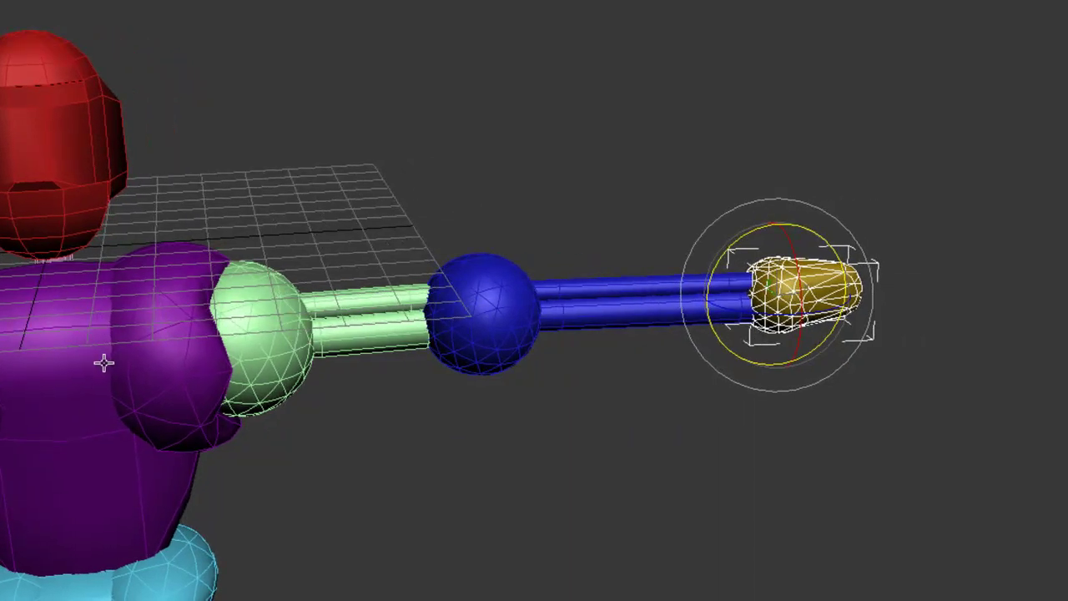
{"action": "left_click", "coordinate": [472, 309]}
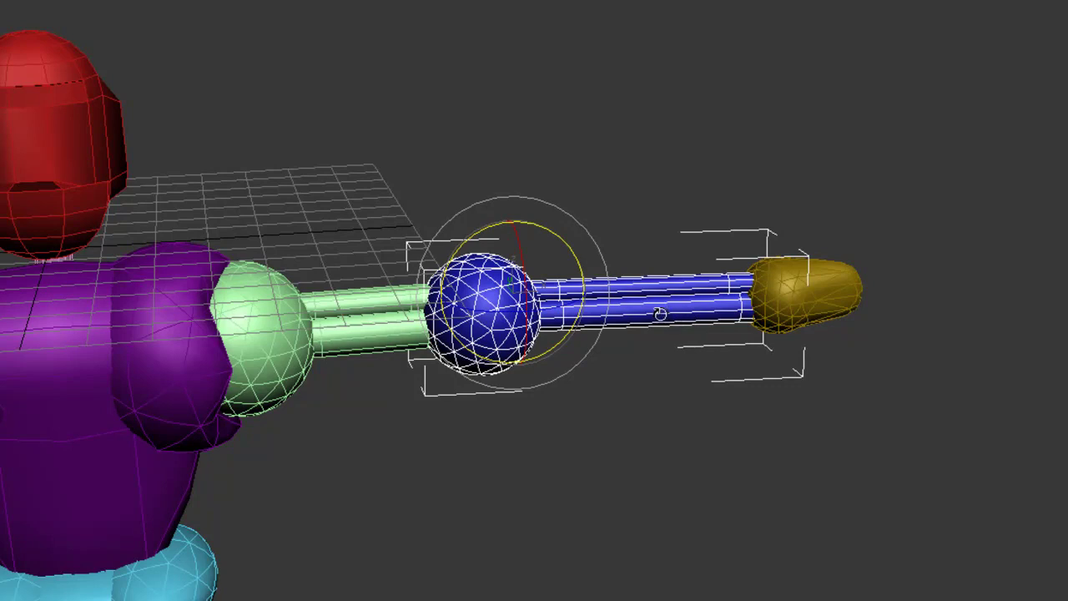
{"action": "left_click", "coordinate": [750, 386]}
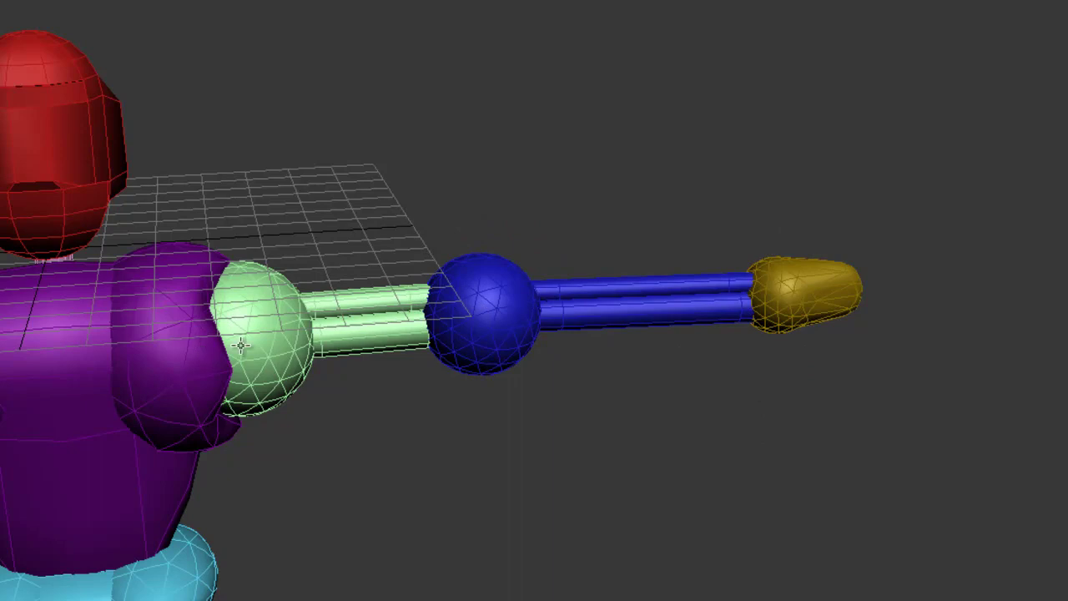
{"action": "middle_click_drag", "start_coordinate": [325, 424], "coordinate": [396, 448]}
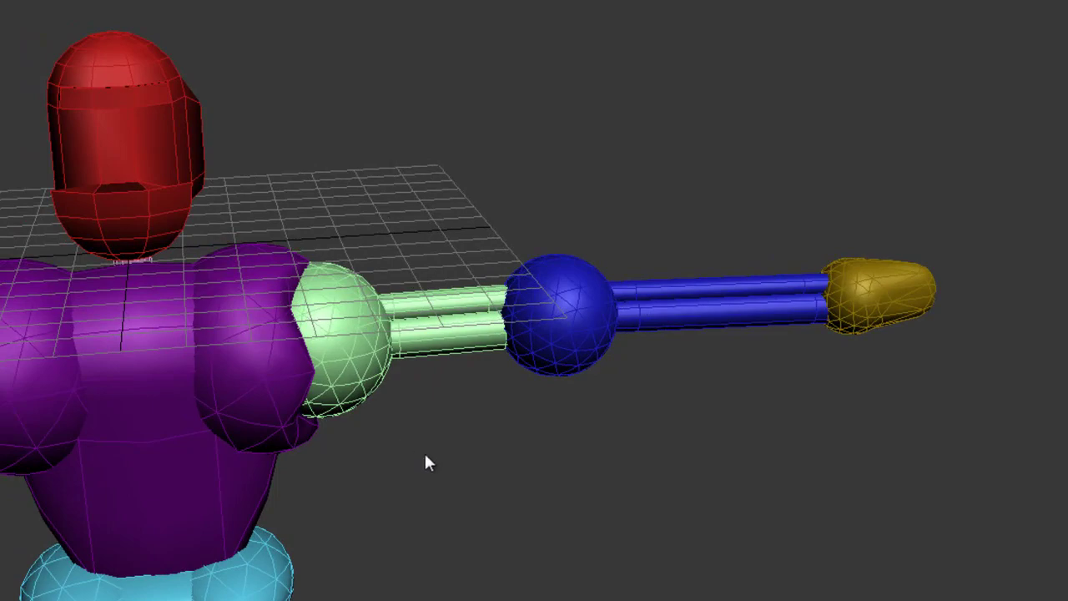
{"action": "left_click", "coordinate": [560, 322]}
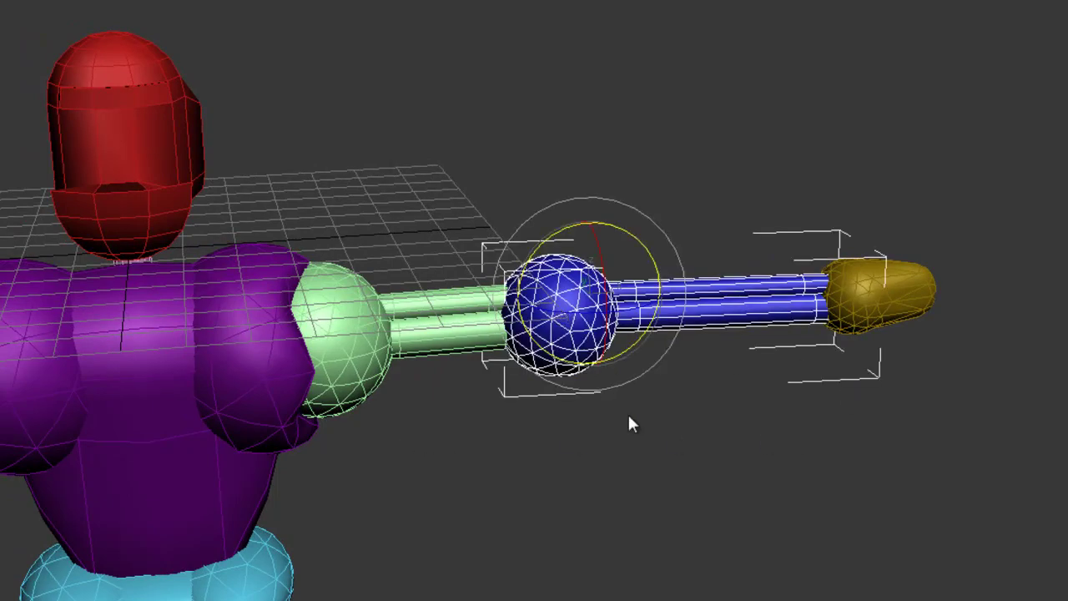
{"action": "key", "text": "z"}
{"action": "scroll", "coordinate": [627, 412], "scroll_direction": "down", "scroll_amount": 6}
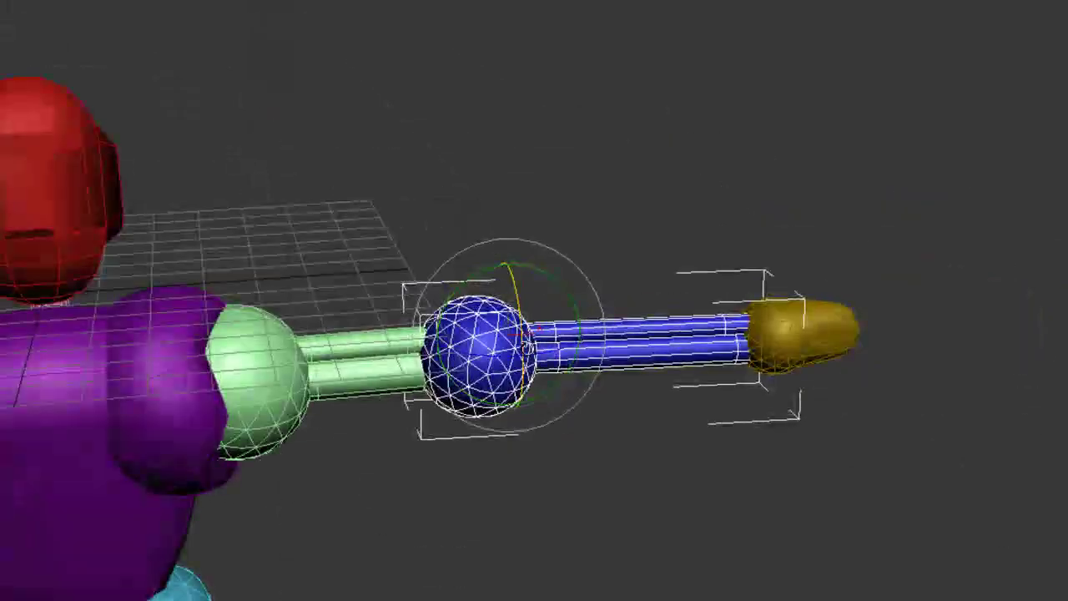
{"action": "left_click_drag", "start_coordinate": [542, 358], "coordinate": [522, 335]}
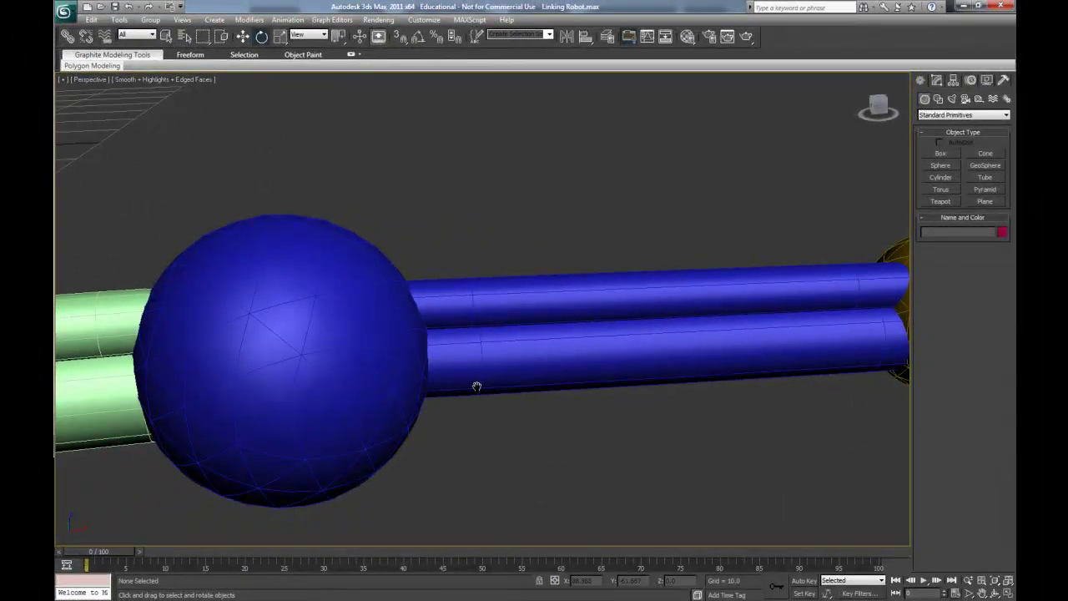
Step: Select the lower arm with the Move tool and examine its pivot position against the centre of the elbow sphere
{"action": "middle_click_drag", "start_coordinate": [476, 381], "coordinate": [410, 381]}
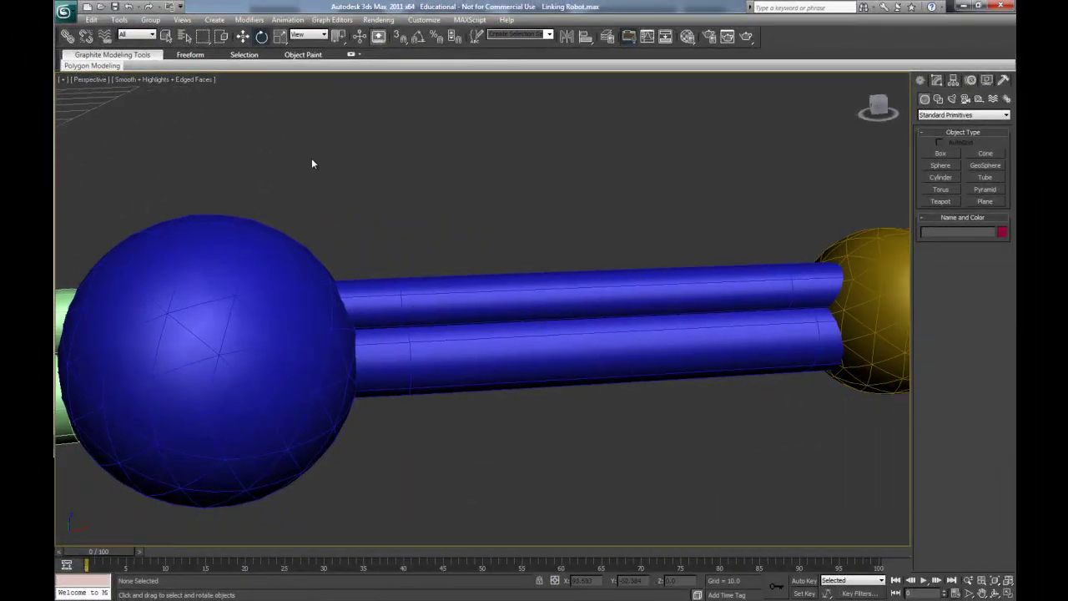
{"action": "left_click", "coordinate": [243, 36]}
{"action": "left_click", "coordinate": [303, 326]}
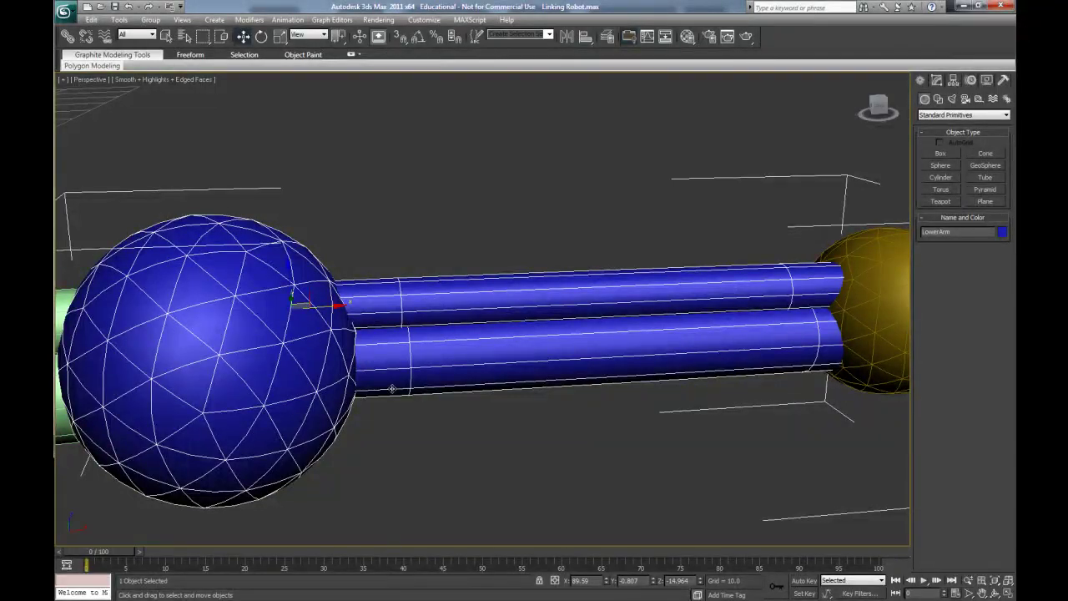
{"action": "left_click", "coordinate": [409, 434]}
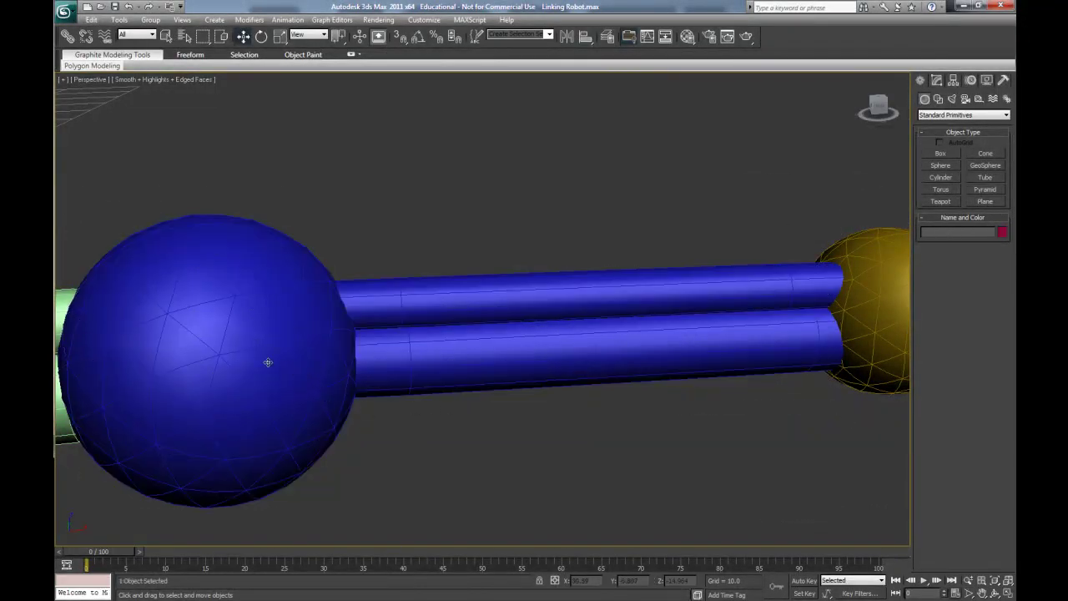
{"action": "left_click", "coordinate": [268, 362]}
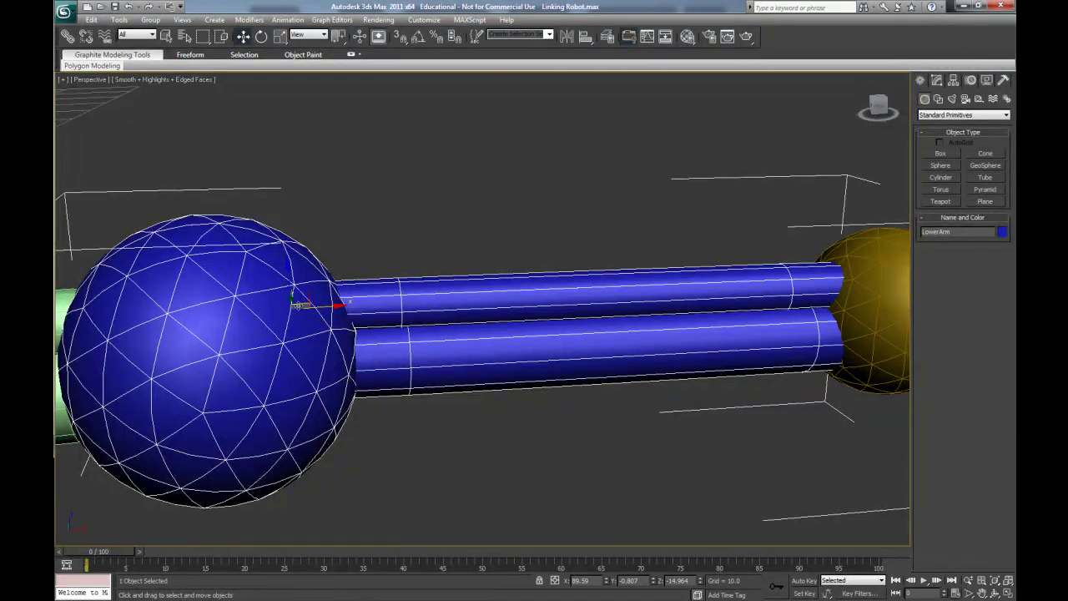
{"action": "scroll", "coordinate": [313, 406], "scroll_direction": "down", "scroll_amount": 5}
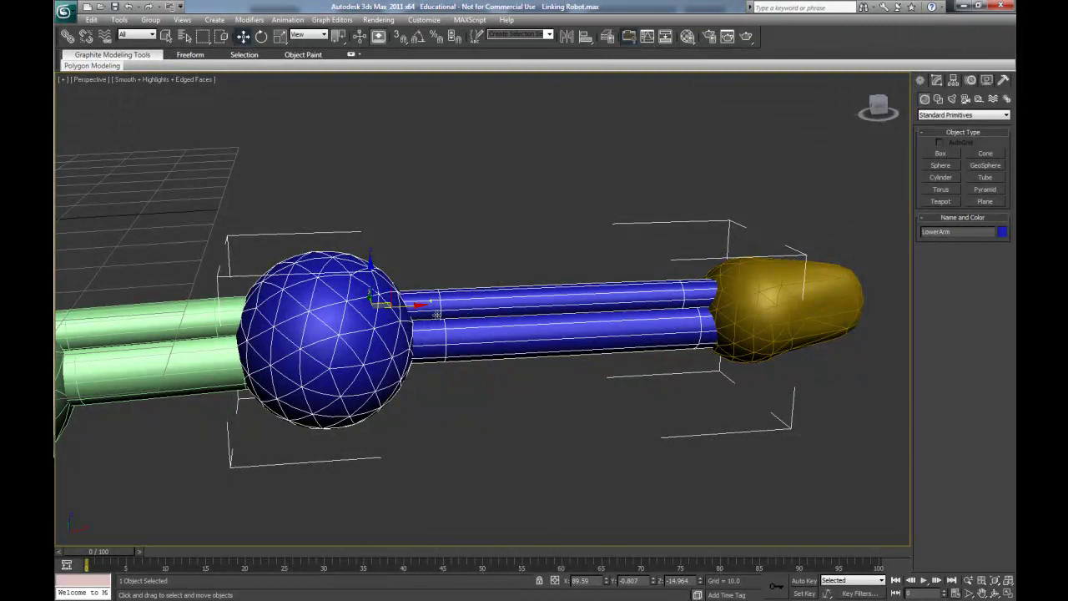
{"action": "left_click", "coordinate": [406, 267]}
{"action": "left_click", "coordinate": [380, 296]}
Step: In the Front view, turn on Affect Pivot Only for the lower arm and move its pivot to the centre of the elbow sphere
{"action": "left_click", "coordinate": [1008, 593]}
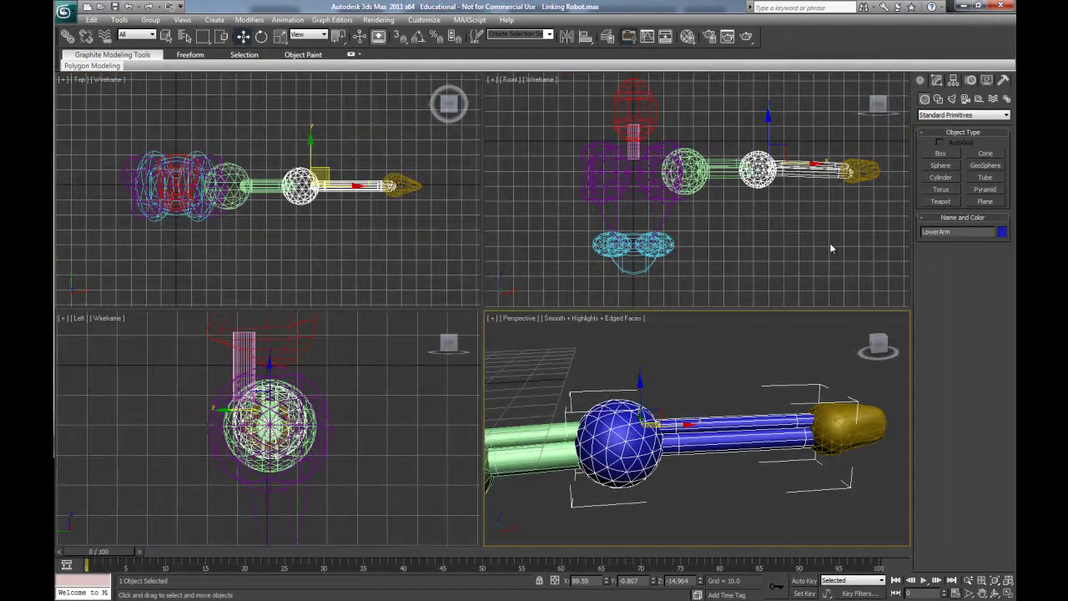
{"action": "scroll", "coordinate": [830, 248], "scroll_direction": "up", "scroll_amount": 3}
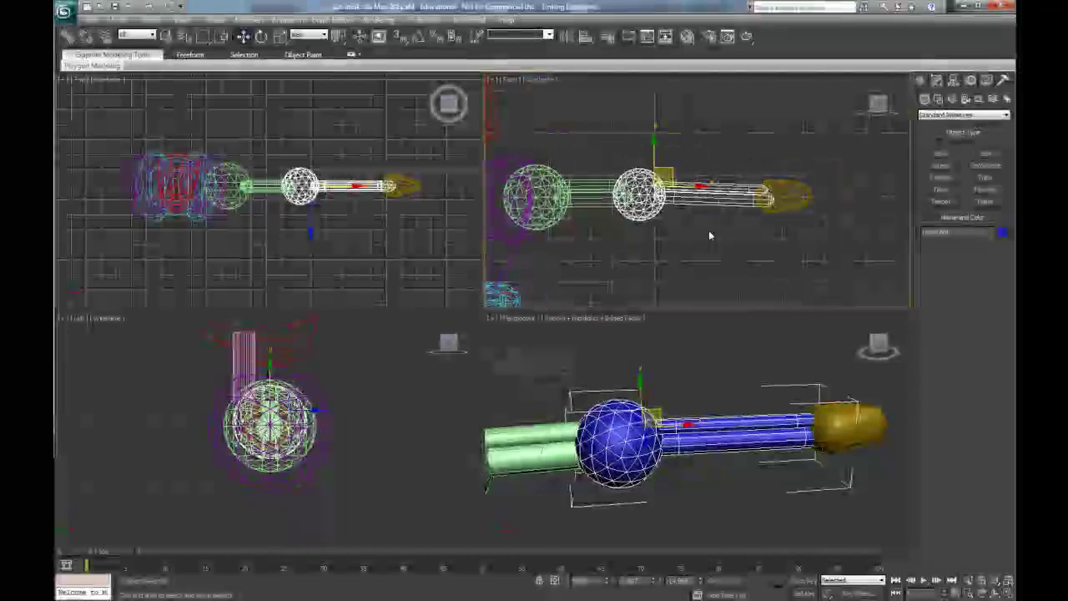
{"action": "scroll", "coordinate": [709, 235], "scroll_direction": "up", "scroll_amount": 3}
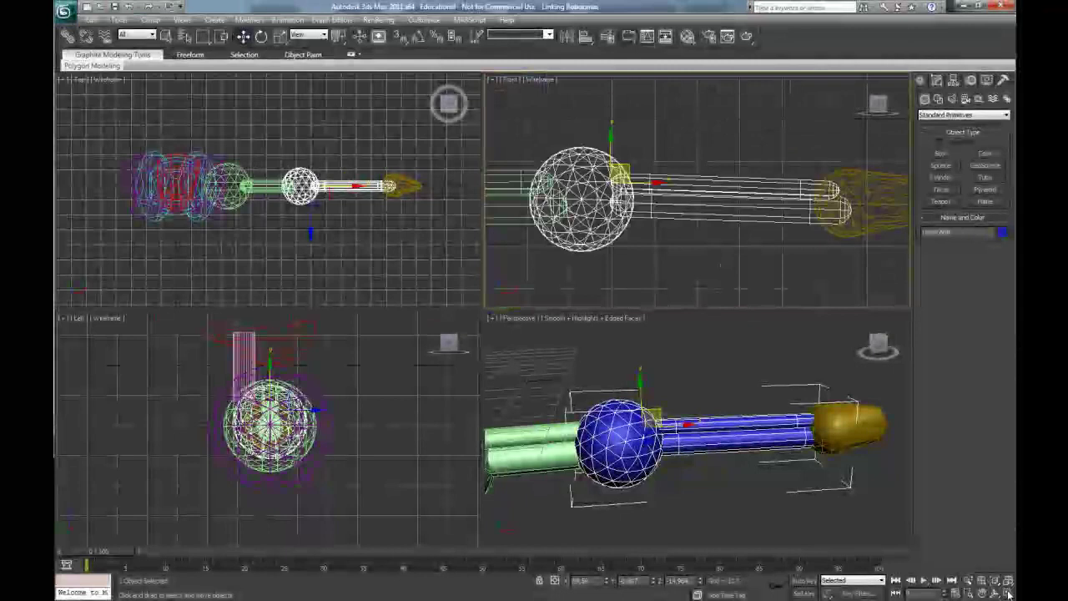
{"action": "key", "text": "alt+w"}
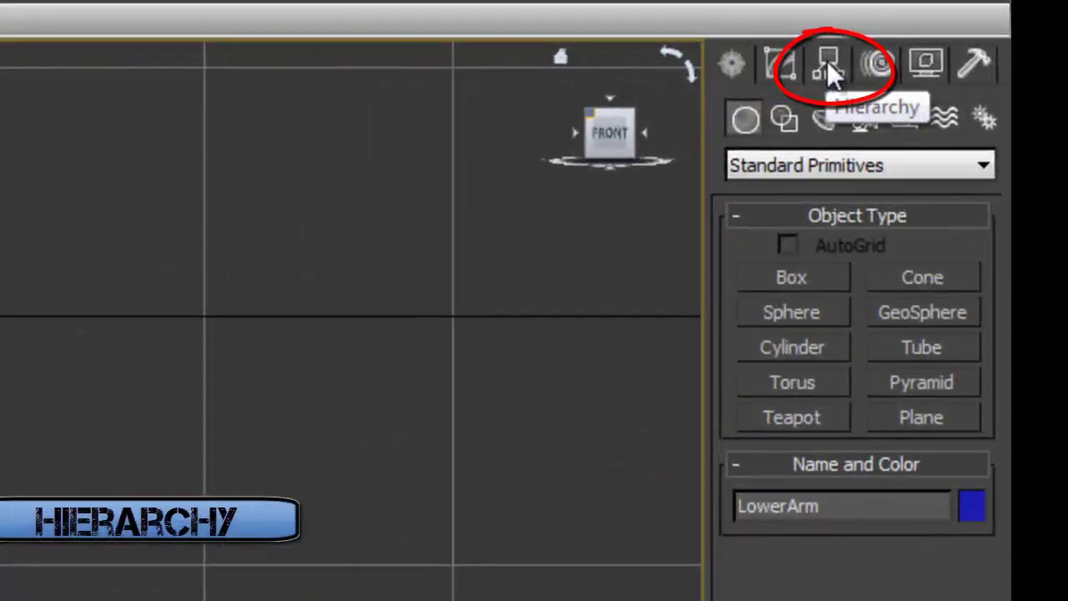
{"action": "left_click", "coordinate": [829, 66]}
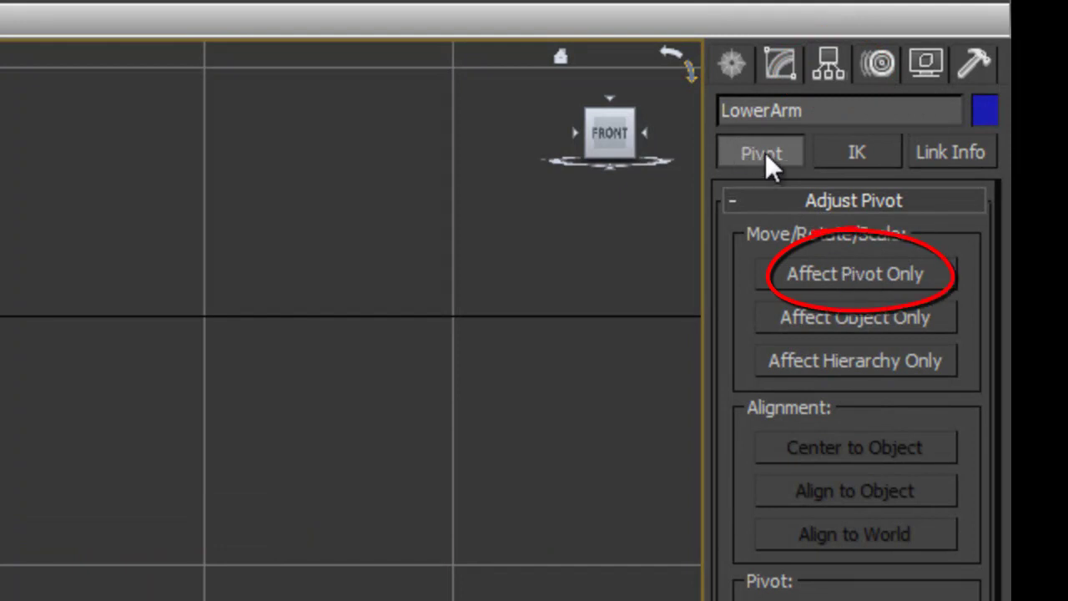
{"action": "left_click", "coordinate": [852, 276]}
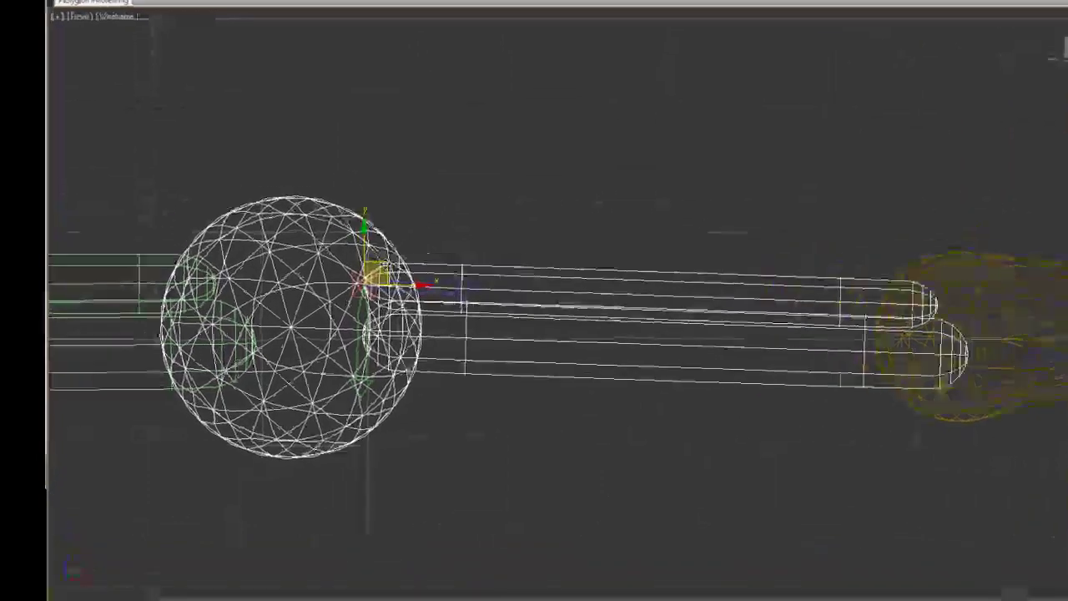
{"action": "left_click_drag", "start_coordinate": [327, 282], "coordinate": [268, 315]}
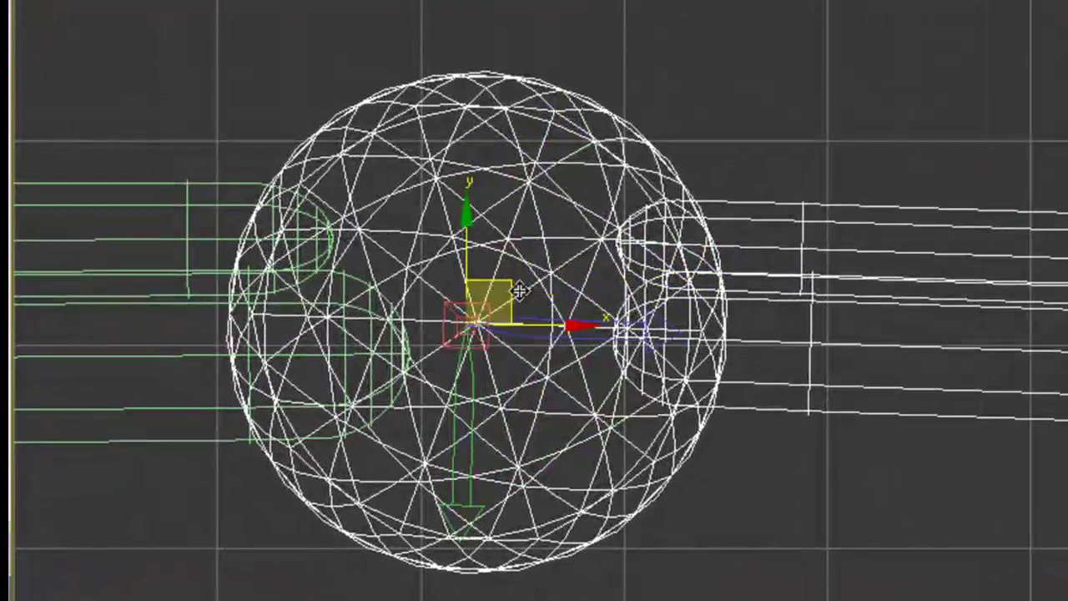
{"action": "left_click_drag", "start_coordinate": [519, 290], "coordinate": [520, 289]}
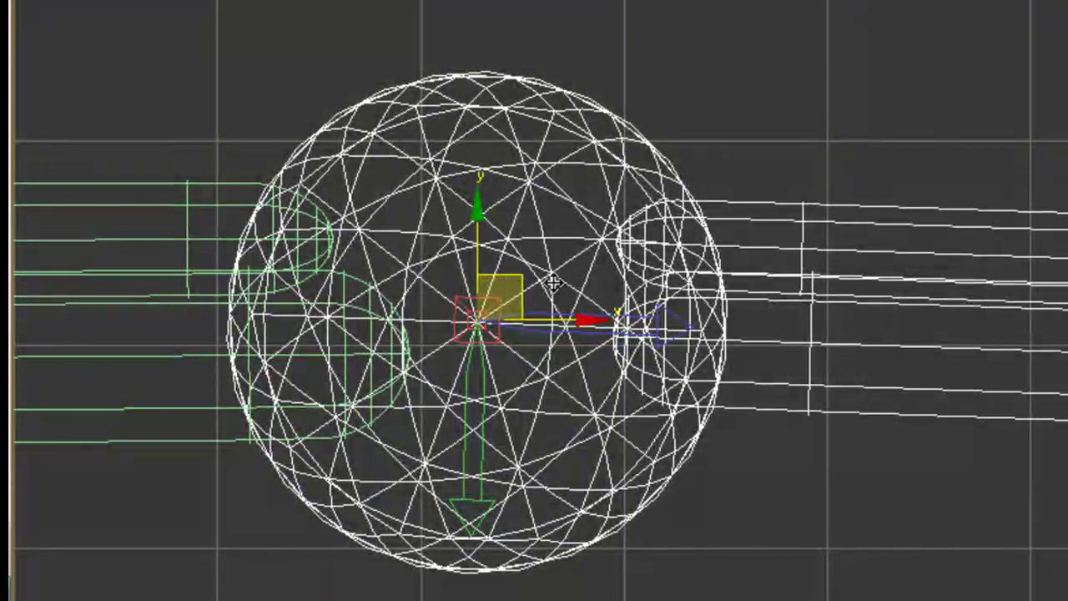
{"action": "mouse_move", "coordinate": [512, 278]}
{"action": "left_mouse_down"}
{"action": "mouse_move", "coordinate": [525, 278]}
{"action": "mouse_move", "coordinate": [513, 276]}
{"action": "left_mouse_up"}
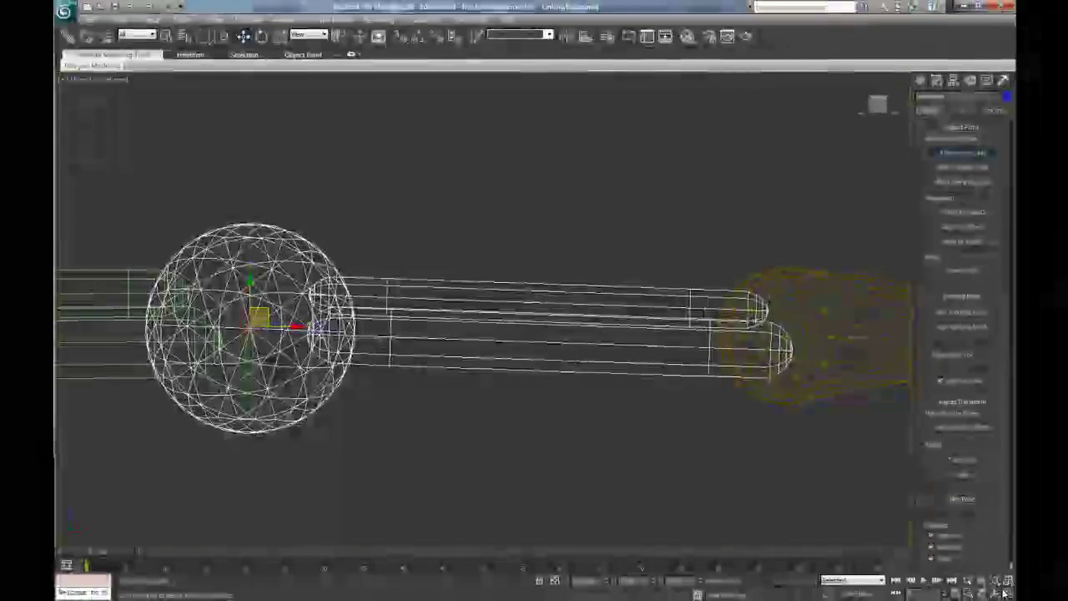
Step: Check the lower arm's pivot against the elbow sphere in the Top and Left views, and turn off Affect Pivot Only
{"action": "left_click", "coordinate": [1008, 581]}
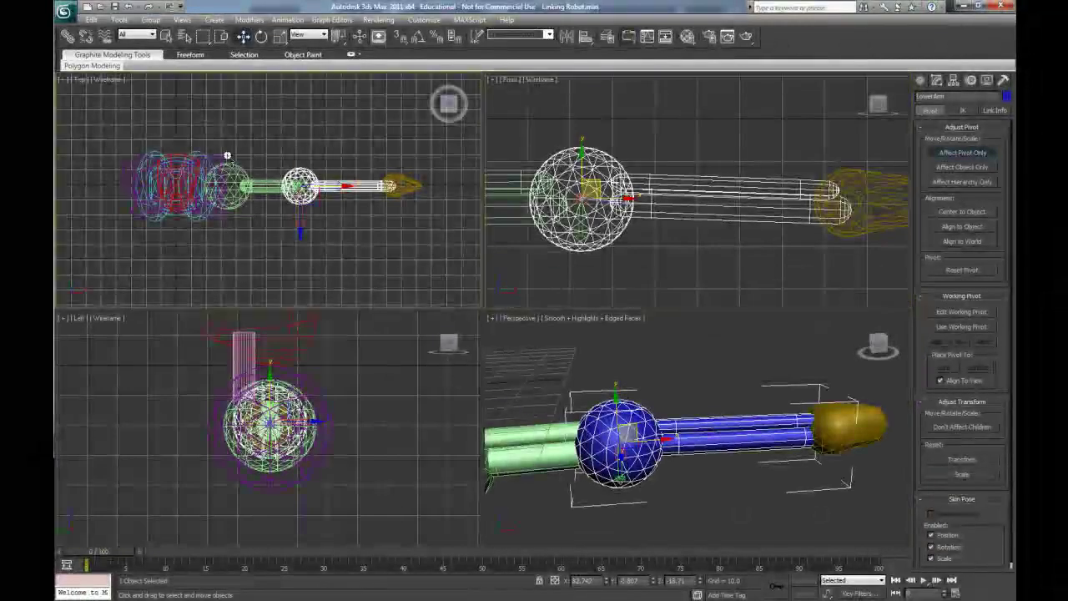
{"action": "scroll", "coordinate": [380, 217], "scroll_direction": "up", "scroll_amount": 3}
{"action": "middle_click_drag", "start_coordinate": [380, 217], "coordinate": [298, 209]}
{"action": "scroll", "coordinate": [288, 204], "scroll_direction": "up", "scroll_amount": 6}
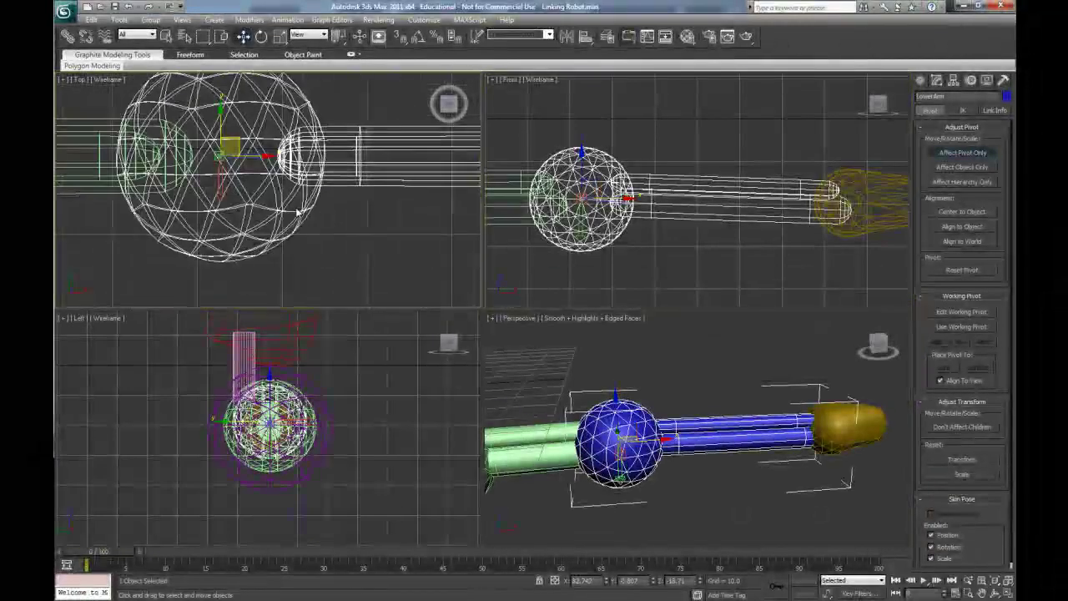
{"action": "scroll", "coordinate": [277, 201], "scroll_direction": "down", "scroll_amount": 4}
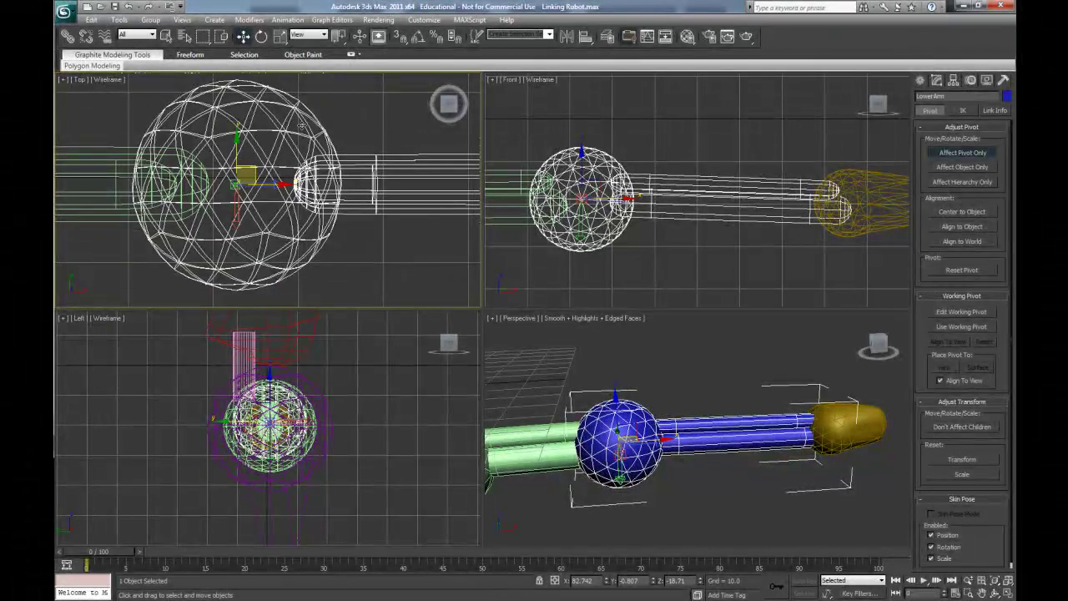
{"action": "scroll", "coordinate": [284, 417], "scroll_direction": "up", "scroll_amount": 5}
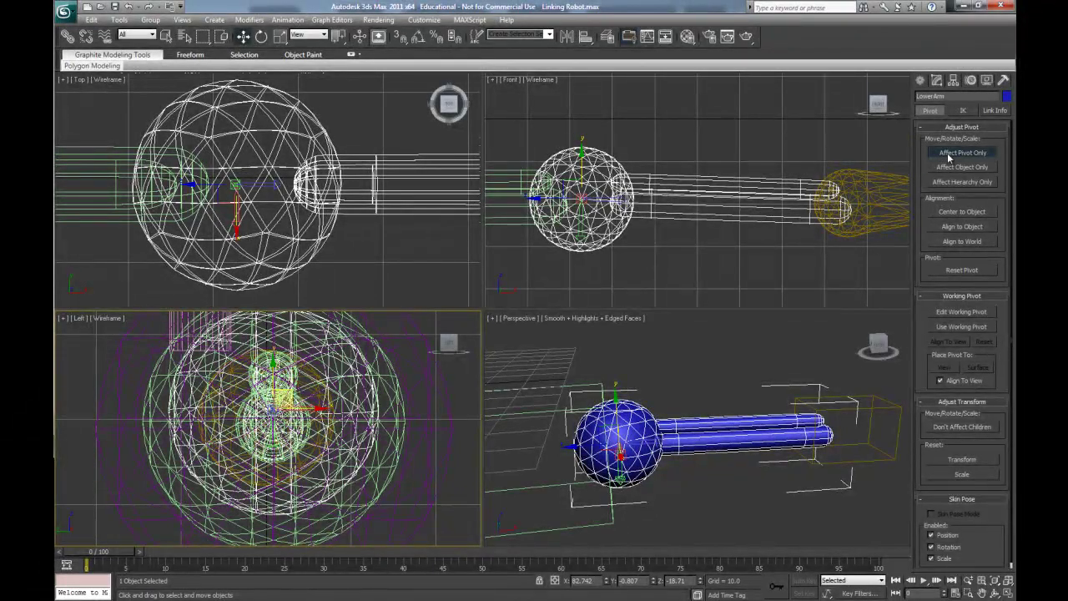
{"action": "left_click", "coordinate": [948, 152]}
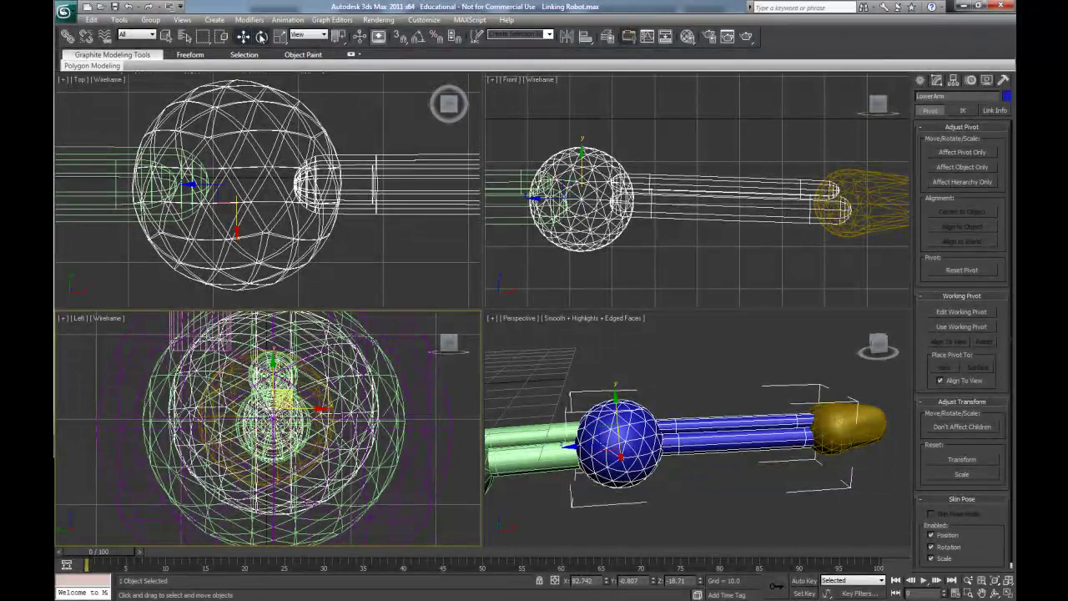
Step: Rotate the lower arm sideways at the elbow to test its relocated pivot
{"action": "key", "text": "e"}
{"action": "left_click_drag", "start_coordinate": [624, 417], "coordinate": [620, 10]}
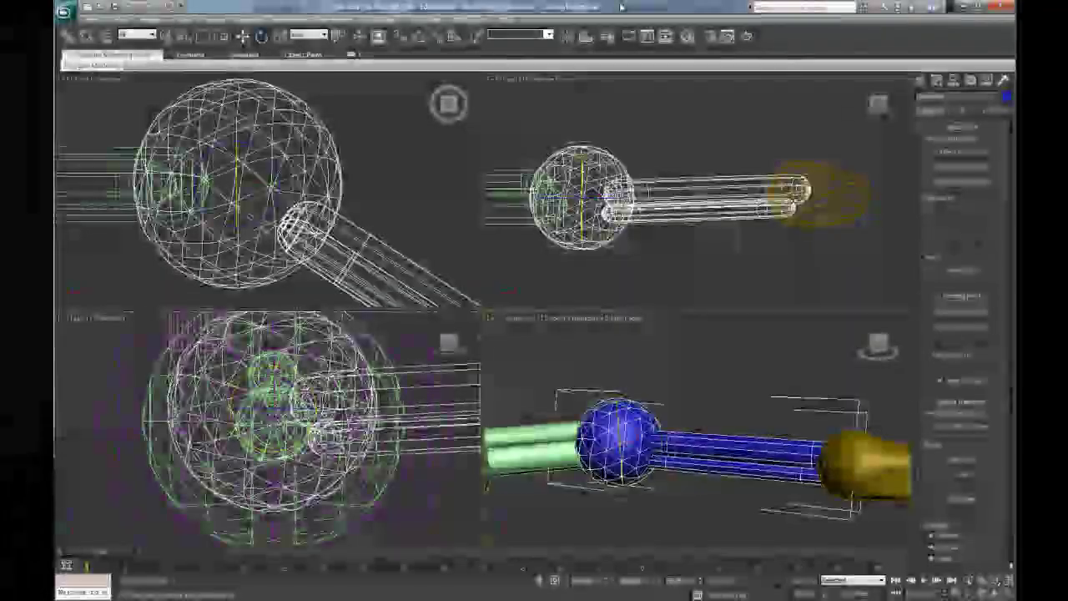
{"action": "middle_click_drag", "start_coordinate": [634, 434], "coordinate": [692, 433], "text": "alt"}
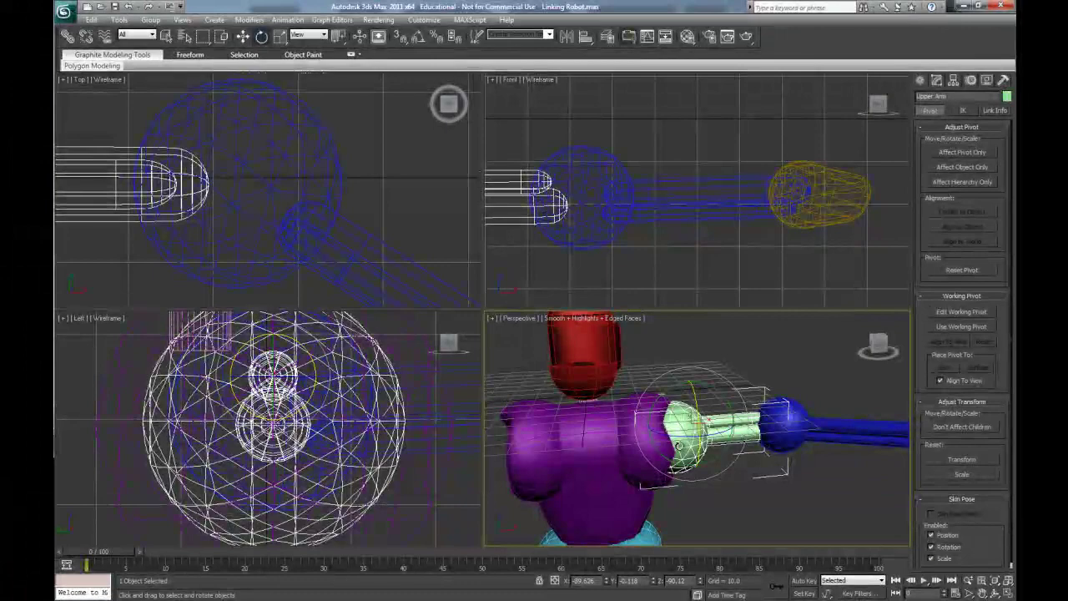
Step: Move only the upper arm's pivot to the centre of its shoulder sphere, check it in the Top view, and end pivot editing
{"action": "scroll", "coordinate": [696, 438], "scroll_direction": "up", "scroll_amount": 5}
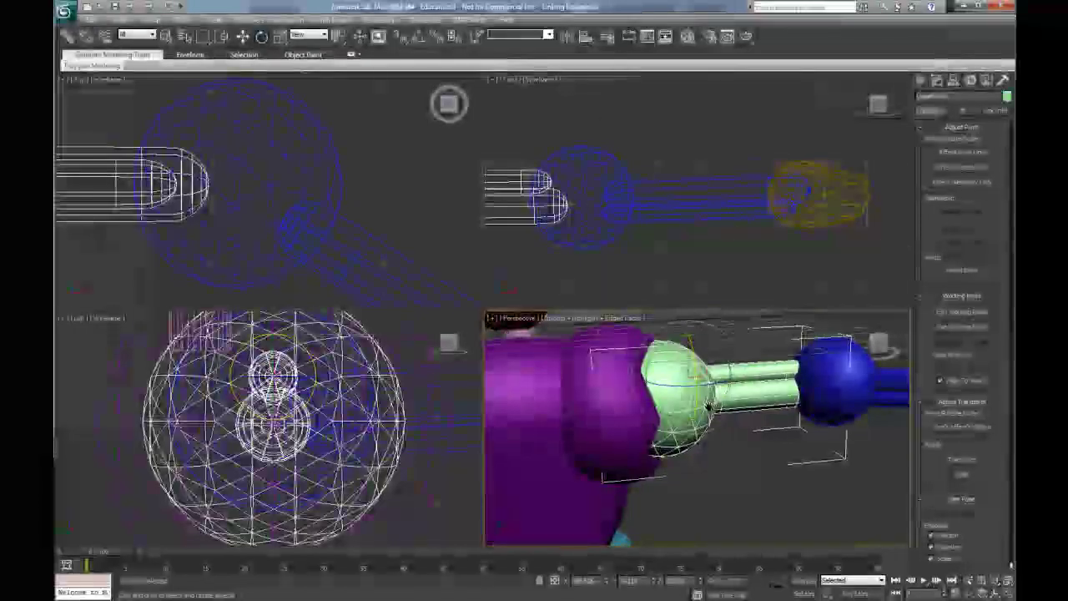
{"action": "scroll", "coordinate": [658, 204], "scroll_direction": "up", "scroll_amount": 6}
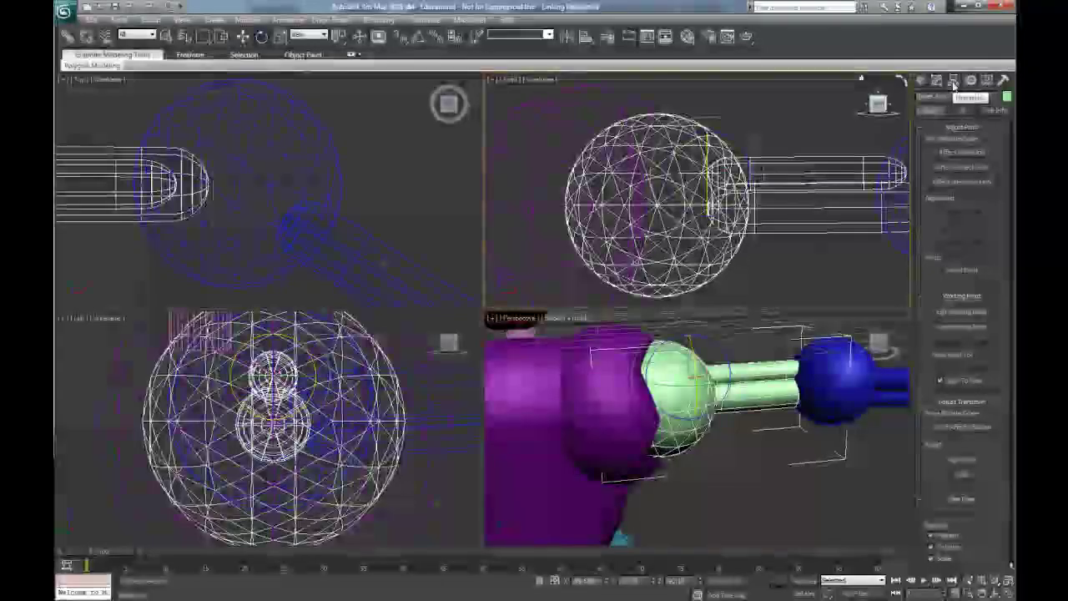
{"action": "left_click", "coordinate": [962, 152]}
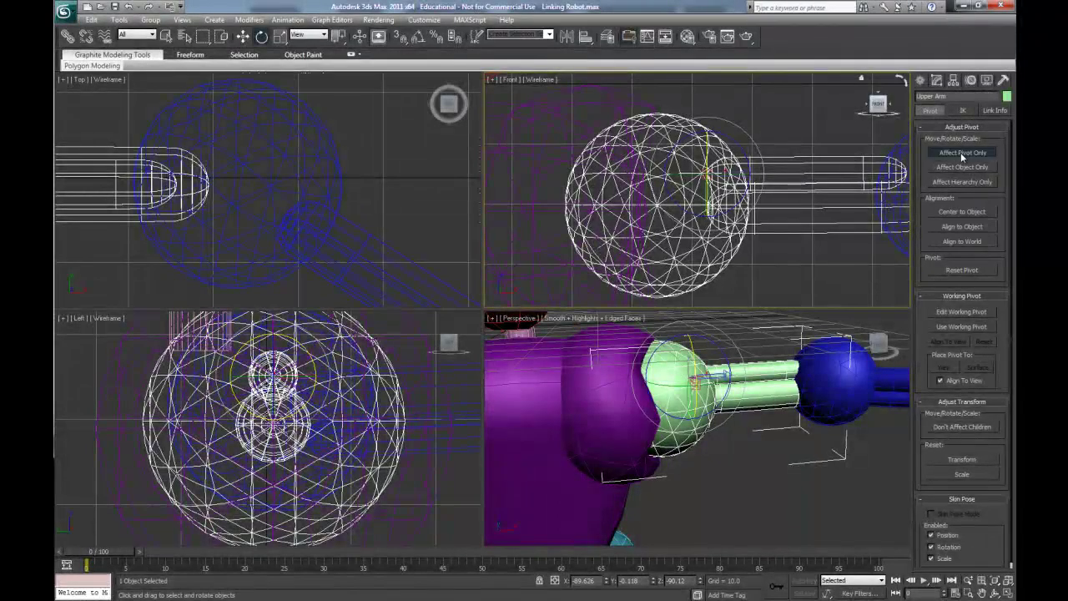
{"action": "left_click", "coordinate": [242, 37]}
{"action": "left_click_drag", "start_coordinate": [714, 166], "coordinate": [666, 195]}
{"action": "middle_click", "coordinate": [323, 181]}
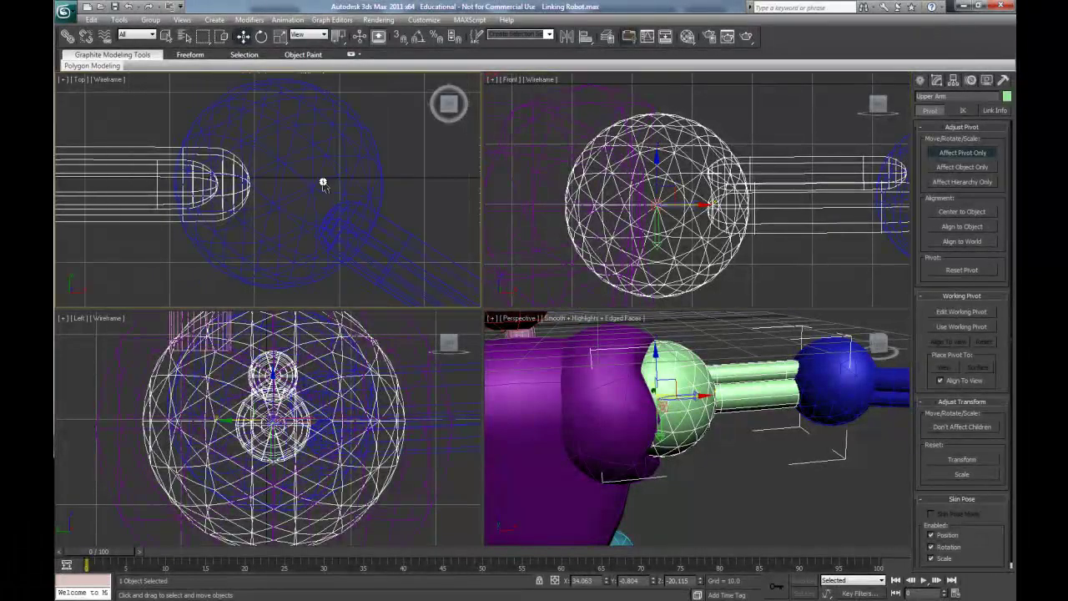
{"action": "middle_click_drag", "start_coordinate": [322, 181], "coordinate": [351, 190]}
{"action": "middle_click_drag", "start_coordinate": [213, 188], "coordinate": [300, 188]}
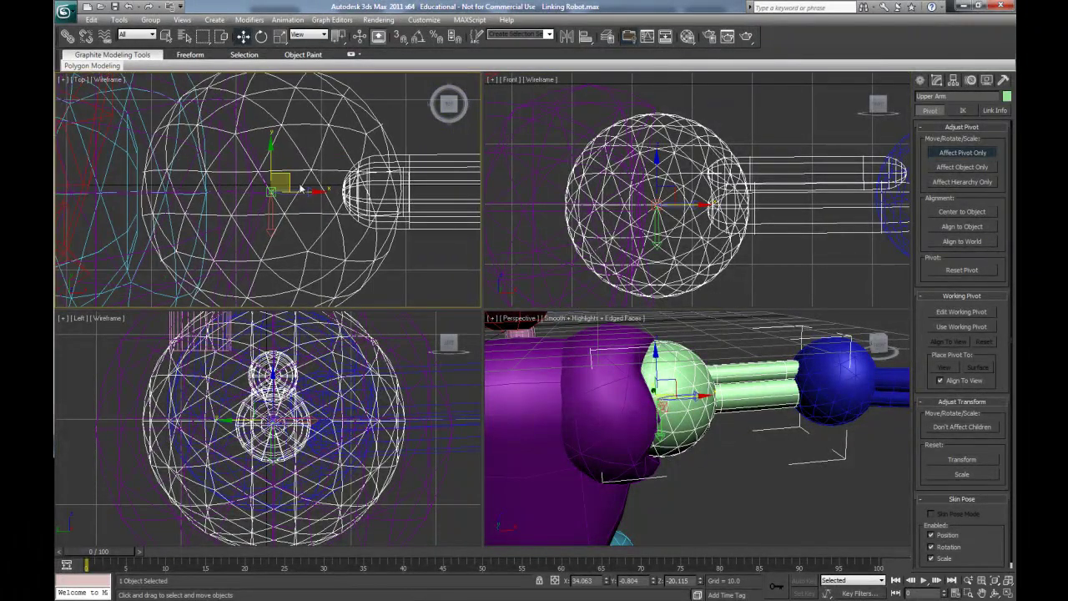
{"action": "left_click", "coordinate": [946, 156]}
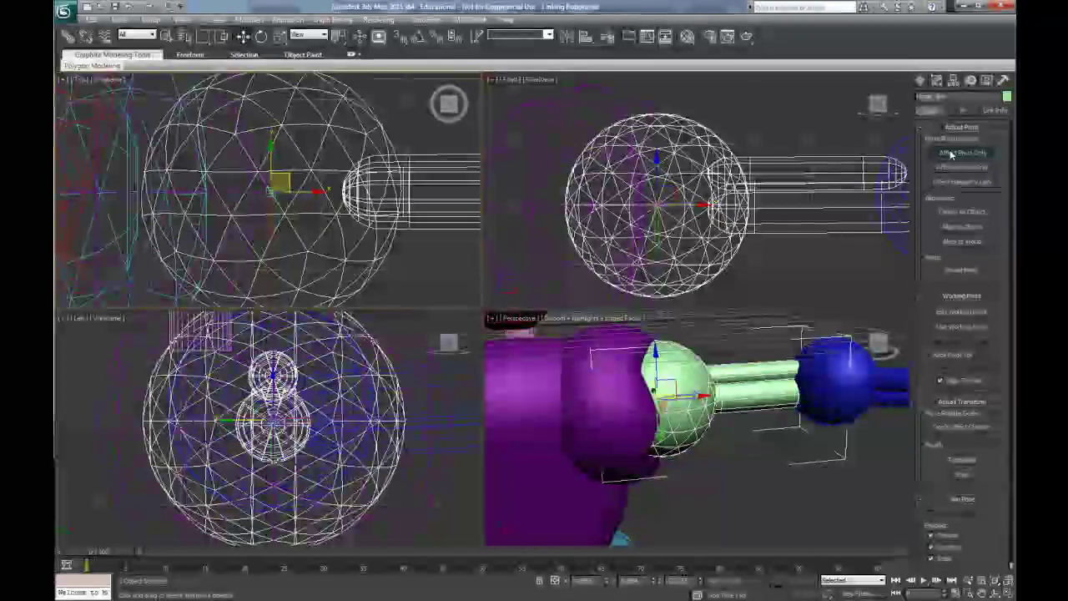
Step: Select the chest and move only its pivot to the waist, centred just above the hips, in the Front view
{"action": "left_click", "coordinate": [577, 238]}
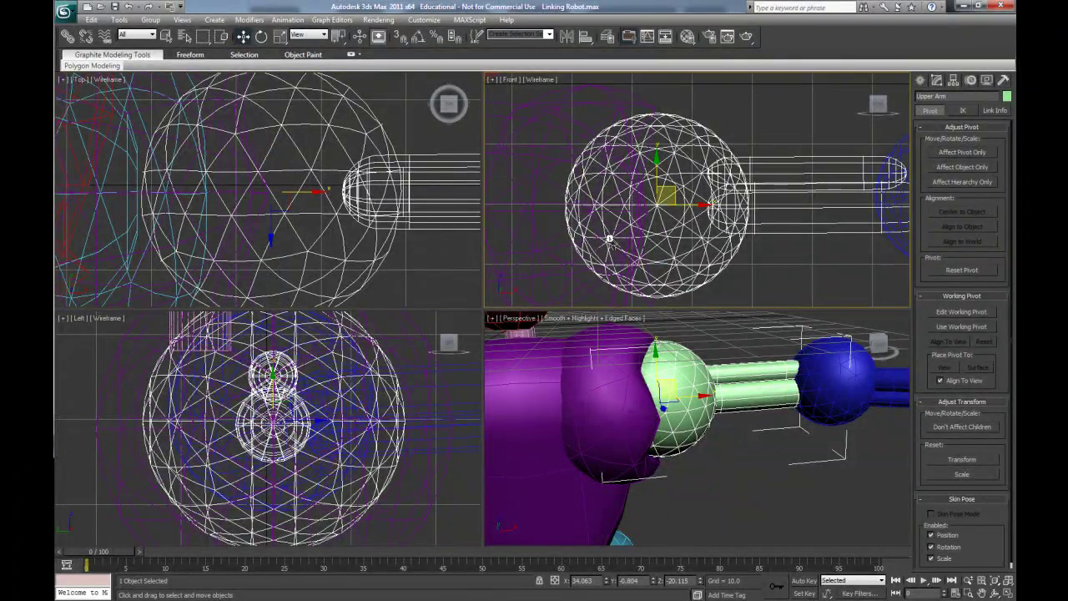
{"action": "middle_click_drag", "start_coordinate": [609, 240], "coordinate": [809, 240]}
{"action": "left_click", "coordinate": [673, 234]}
{"action": "scroll", "coordinate": [677, 265], "scroll_direction": "down", "scroll_amount": 2}
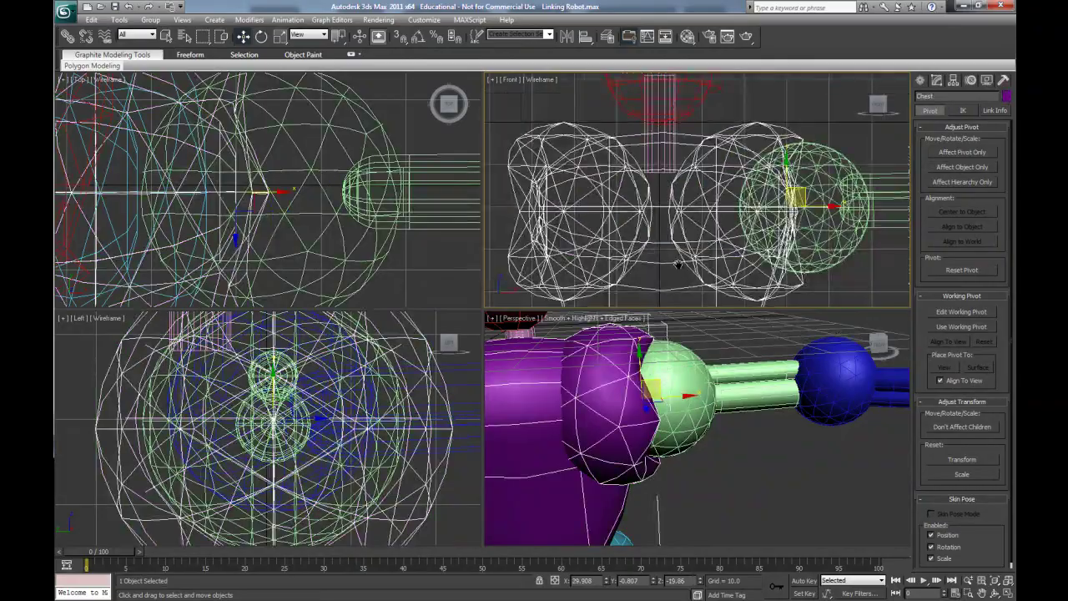
{"action": "middle_click_drag", "start_coordinate": [678, 265], "coordinate": [691, 225]}
{"action": "scroll", "coordinate": [696, 239], "scroll_direction": "down", "scroll_amount": 3}
{"action": "scroll", "coordinate": [696, 240], "scroll_direction": "up", "scroll_amount": 1}
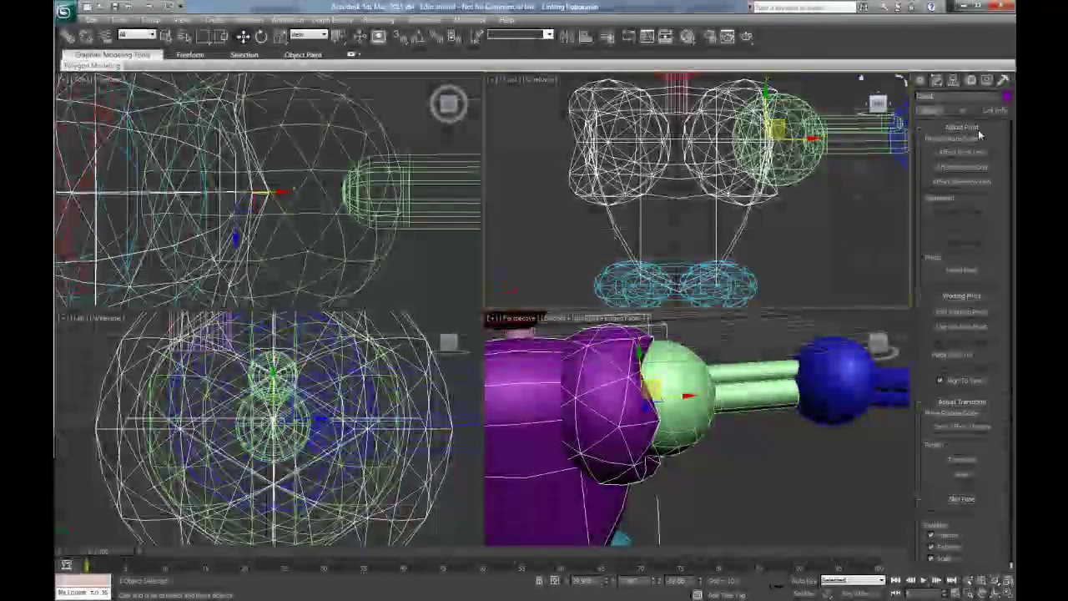
{"action": "left_click", "coordinate": [954, 155]}
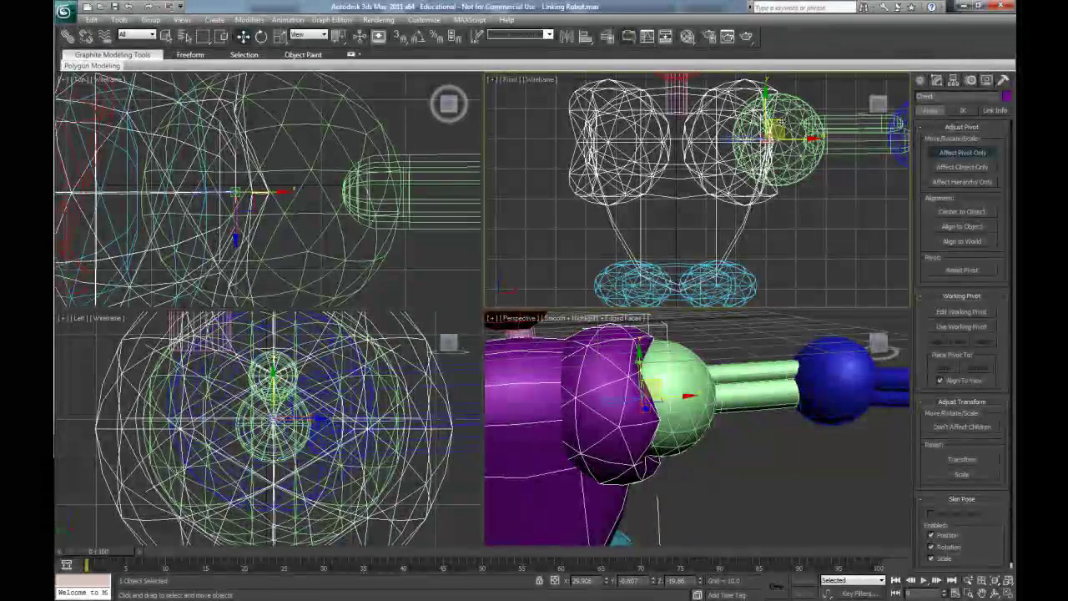
{"action": "left_click_drag", "start_coordinate": [688, 193], "coordinate": [692, 249]}
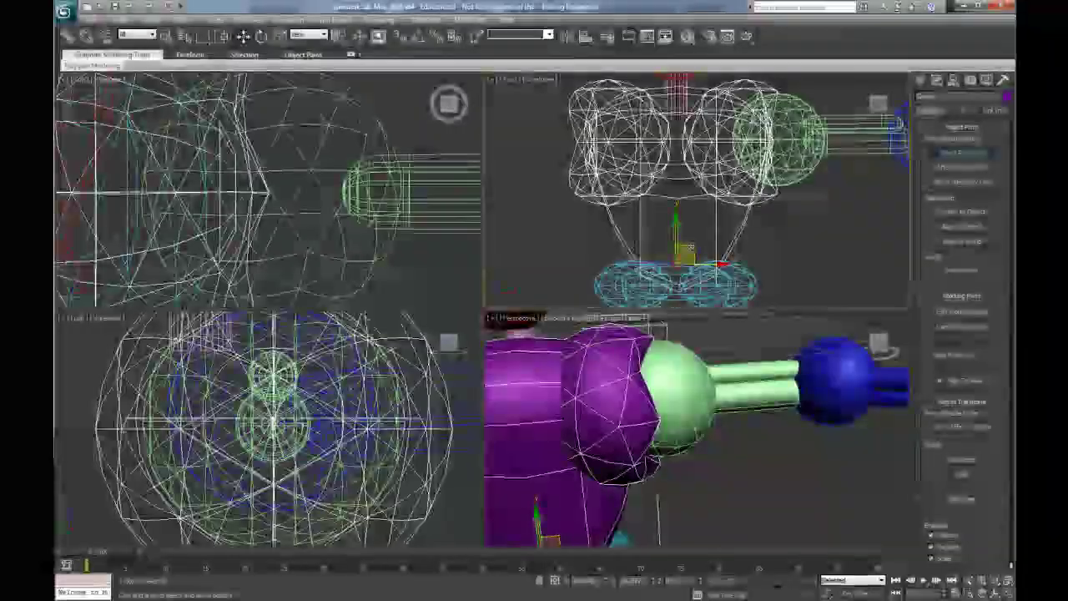
Step: Select the neck and position its pivot on the neck's centreline just above its base, using the Front and Left views
{"action": "middle_click_drag", "start_coordinate": [695, 127], "coordinate": [695, 203]}
{"action": "left_click", "coordinate": [667, 138]}
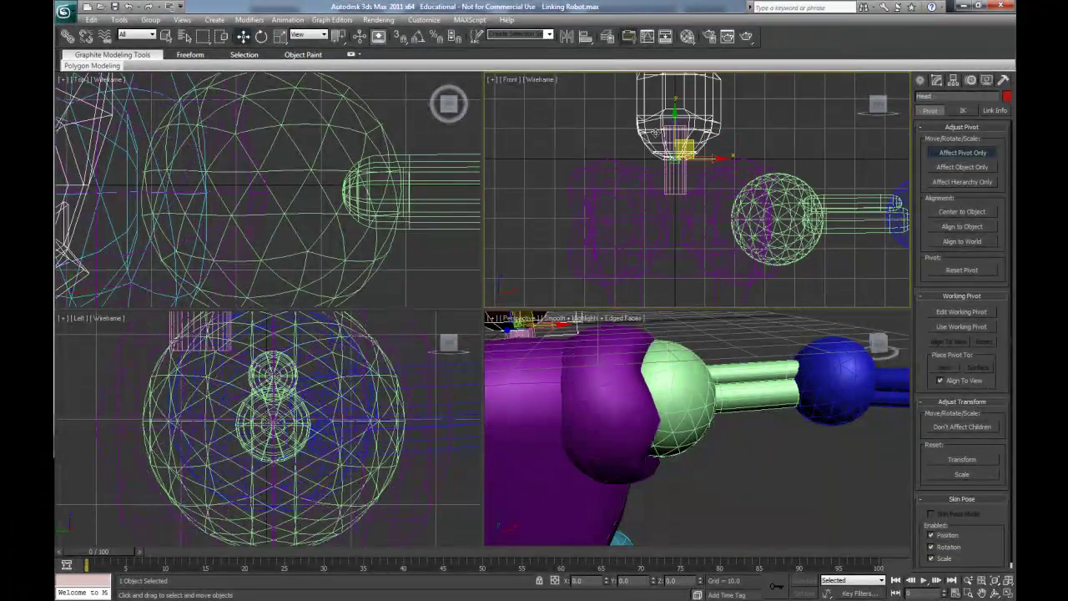
{"action": "left_click", "coordinate": [683, 150]}
{"action": "left_click", "coordinate": [679, 160]}
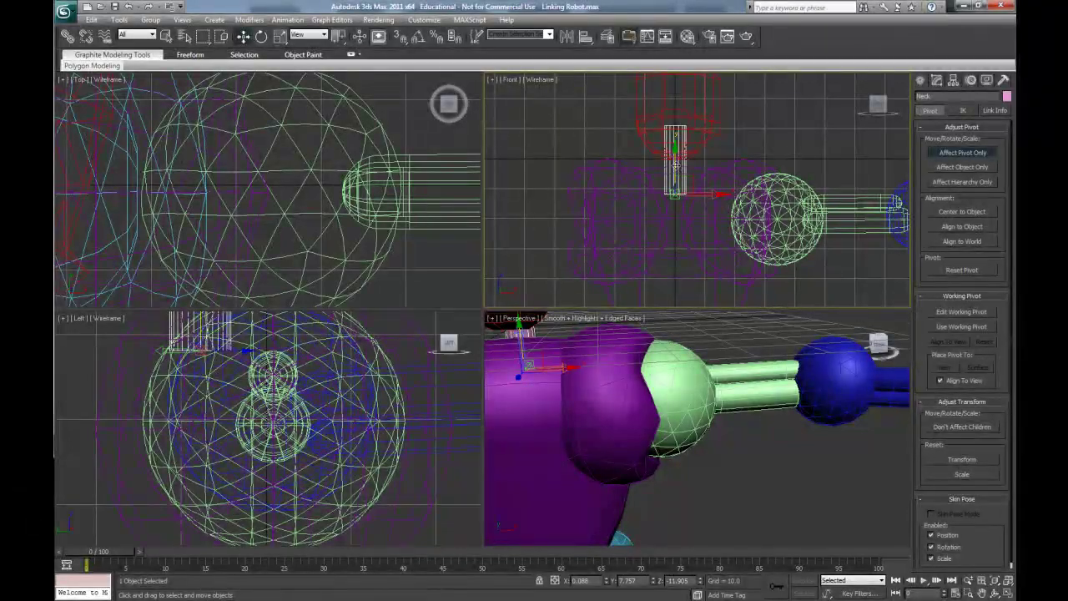
{"action": "left_click_drag", "start_coordinate": [676, 167], "coordinate": [678, 146]}
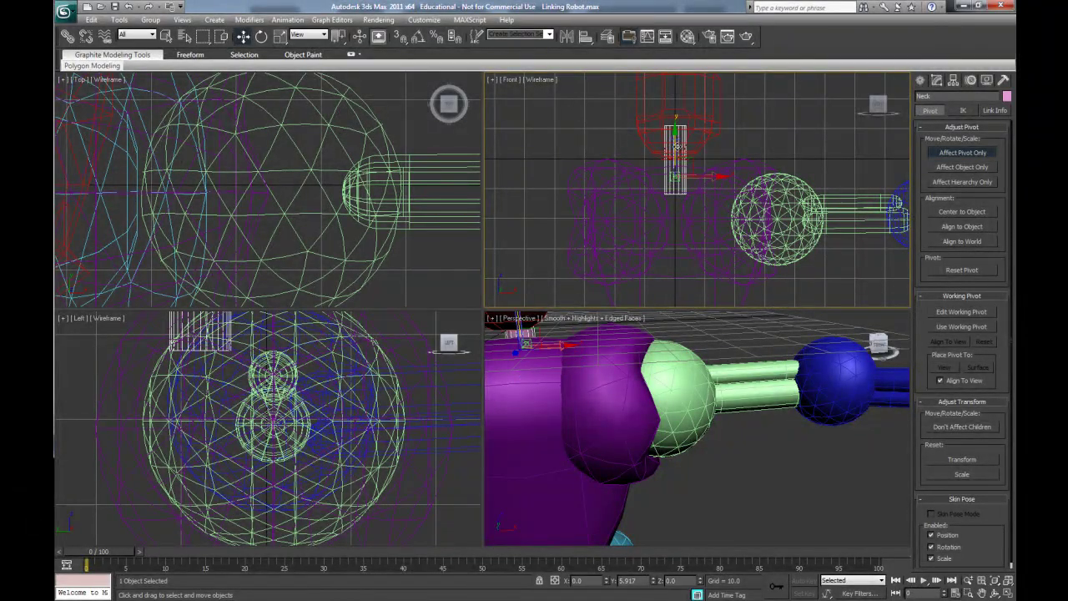
{"action": "middle_click_drag", "start_coordinate": [349, 334], "coordinate": [269, 386]}
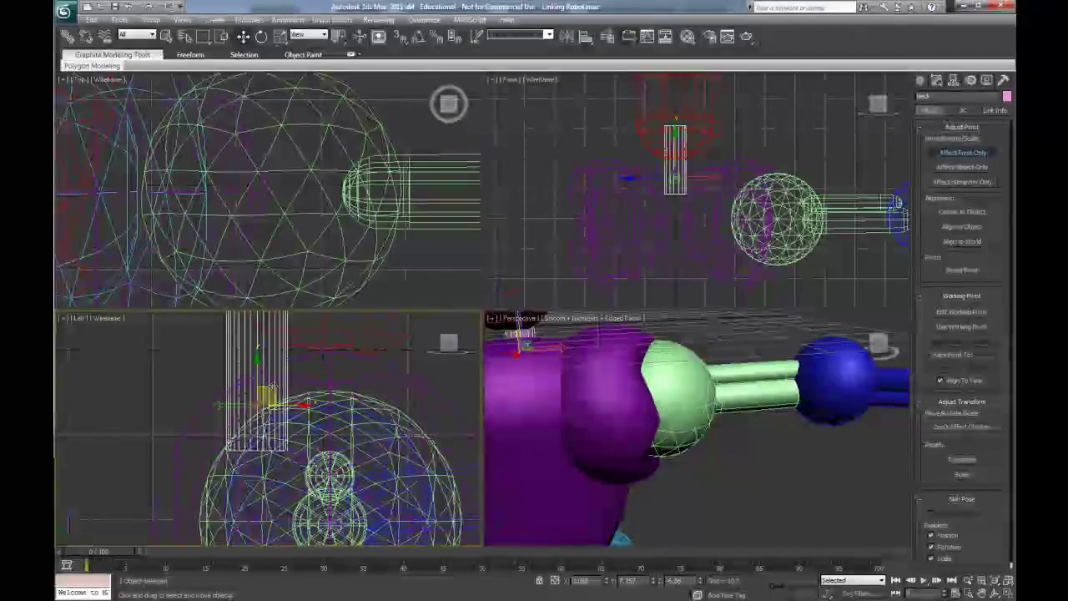
{"action": "left_click_drag", "start_coordinate": [269, 386], "coordinate": [290, 411]}
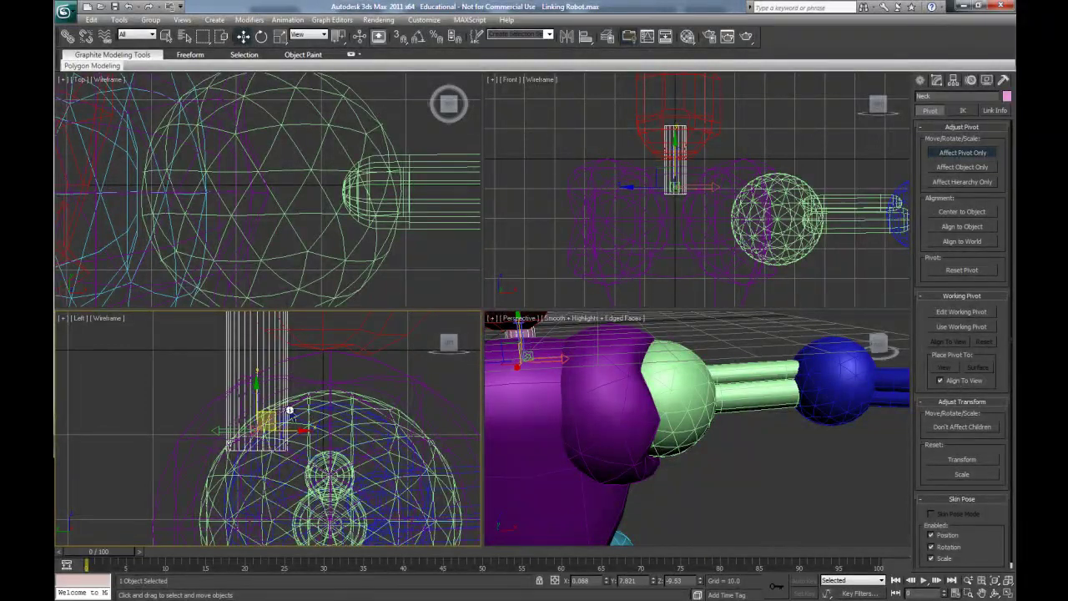
Step: Select the head, move its pivot to the upper end of the neck in the Left view, and turn off Affect Pivot Only
{"action": "middle_click_drag", "start_coordinate": [290, 411], "coordinate": [299, 450]}
{"action": "left_click", "coordinate": [299, 368]}
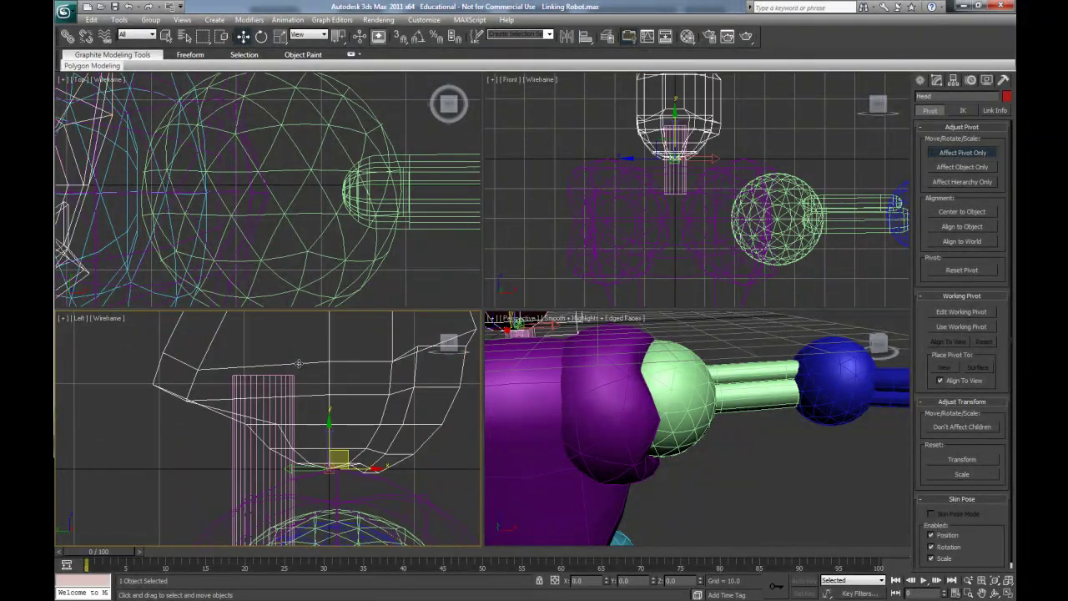
{"action": "left_click_drag", "start_coordinate": [333, 423], "coordinate": [282, 390]}
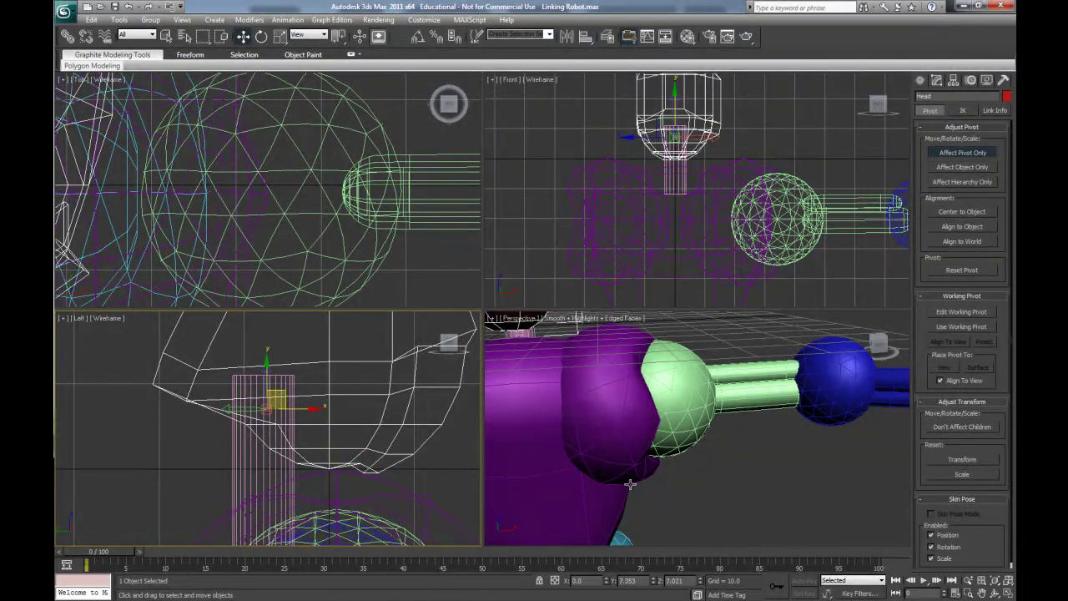
{"action": "left_click", "coordinate": [950, 153]}
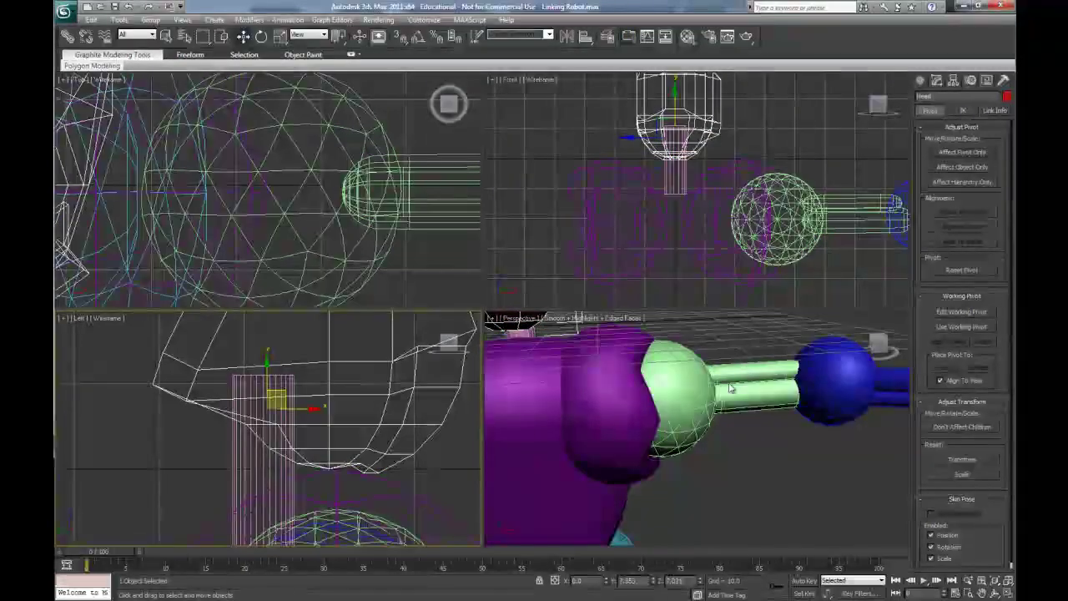
Step: Create a Dummy helper in the Front view, in the empty space above the robot's extended arm, and select it
{"action": "scroll", "coordinate": [710, 434], "scroll_direction": "down", "scroll_amount": 5}
{"action": "mouse_move", "coordinate": [707, 439]}
{"action": "middle_mouse_down"}
{"action": "mouse_move", "coordinate": [726, 452]}
{"action": "mouse_move", "coordinate": [711, 459]}
{"action": "middle_mouse_up"}
{"action": "scroll", "coordinate": [710, 238], "scroll_direction": "down", "scroll_amount": 8}
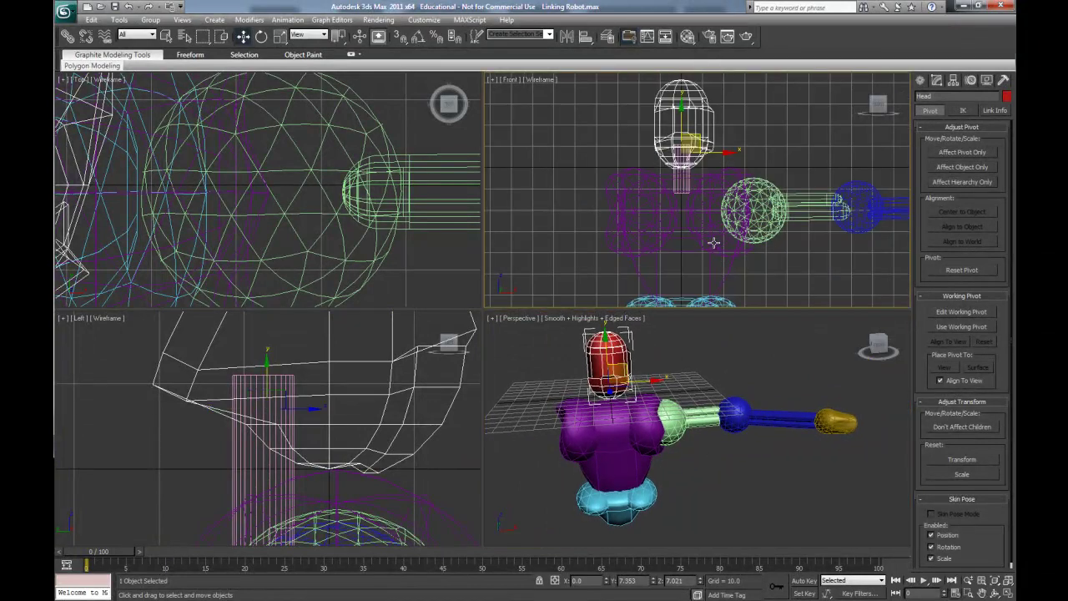
{"action": "scroll", "coordinate": [696, 246], "scroll_direction": "up", "scroll_amount": 3}
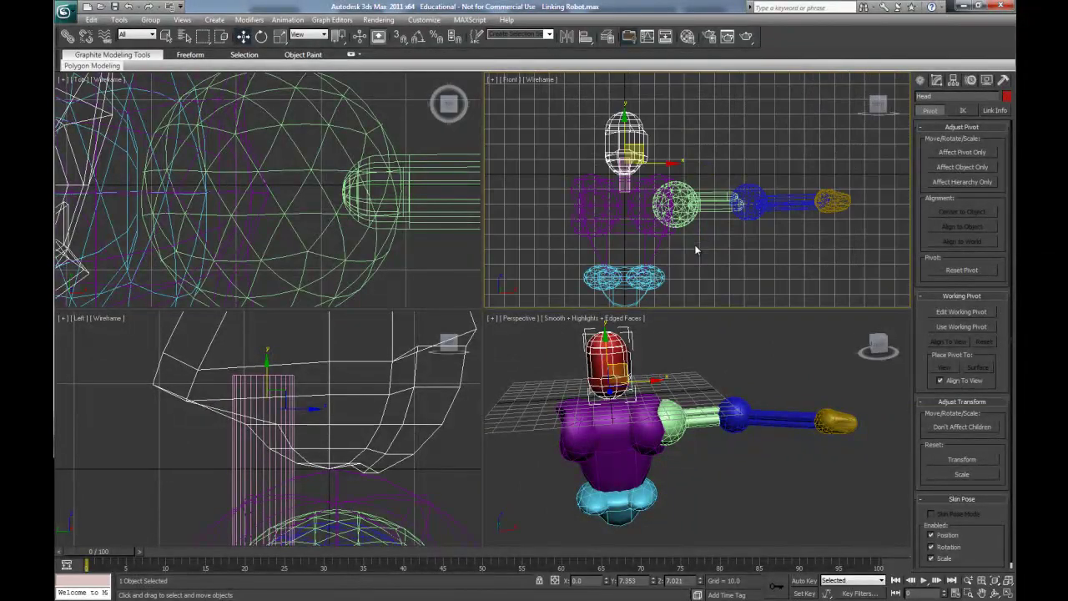
{"action": "middle_click_drag", "start_coordinate": [696, 245], "coordinate": [706, 236]}
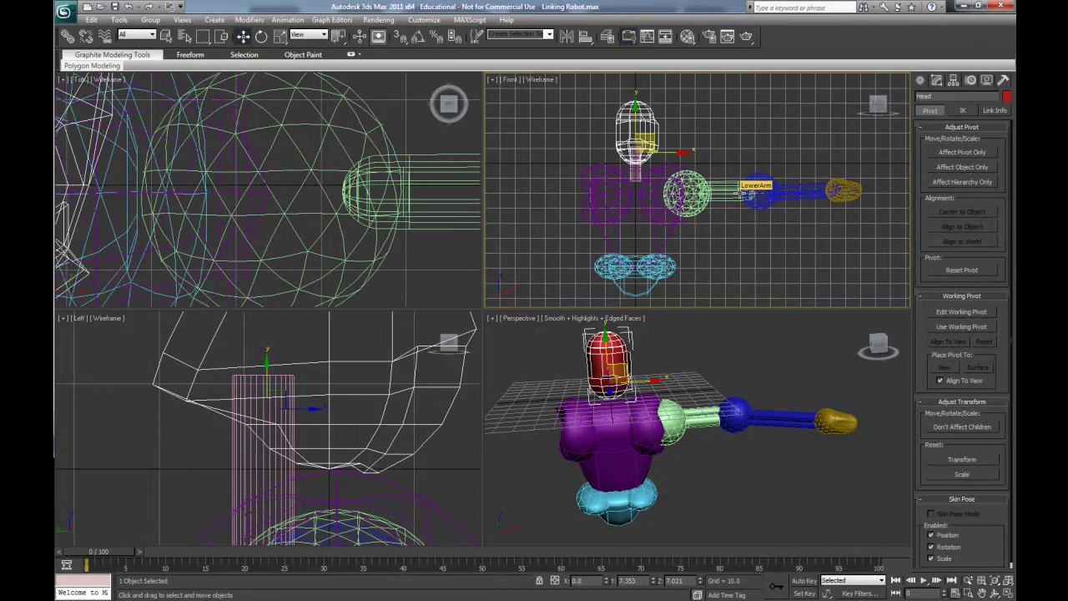
{"action": "middle_click_drag", "start_coordinate": [834, 256], "coordinate": [792, 249]}
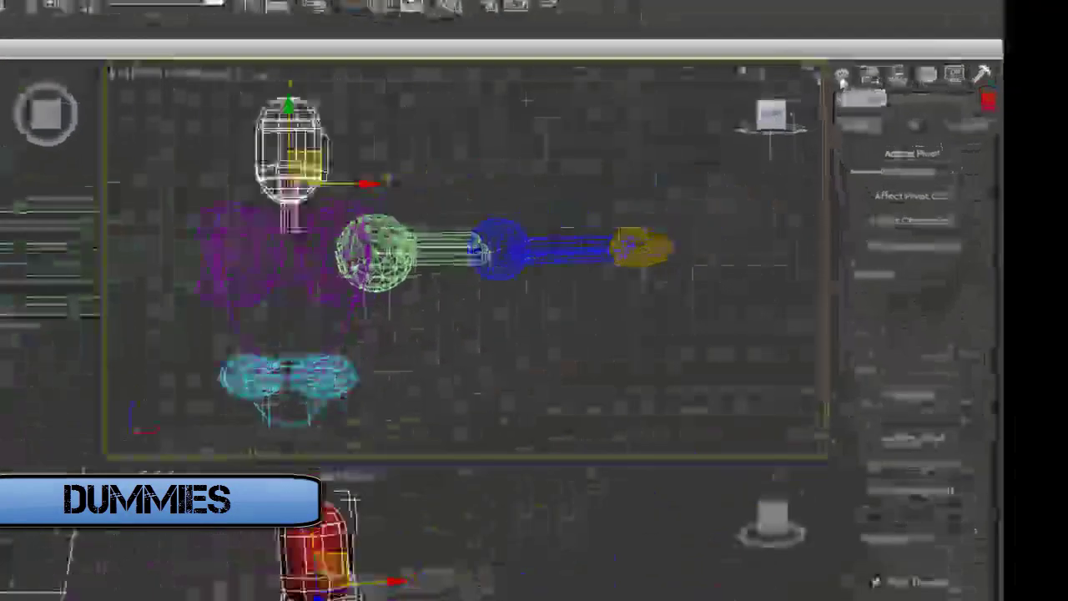
{"action": "left_click", "coordinate": [921, 81]}
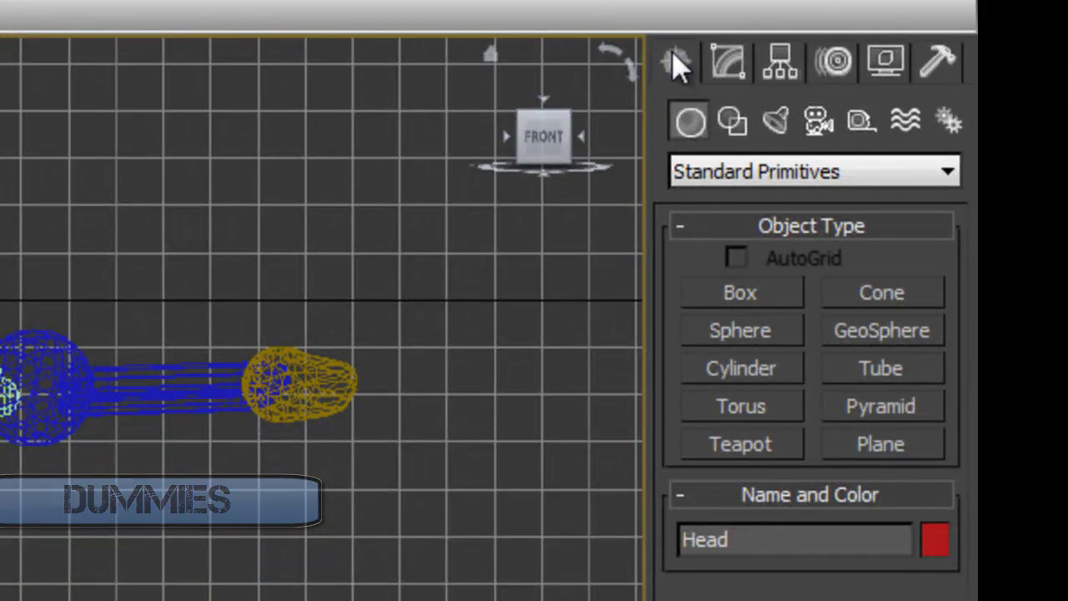
{"action": "left_click", "coordinate": [861, 130]}
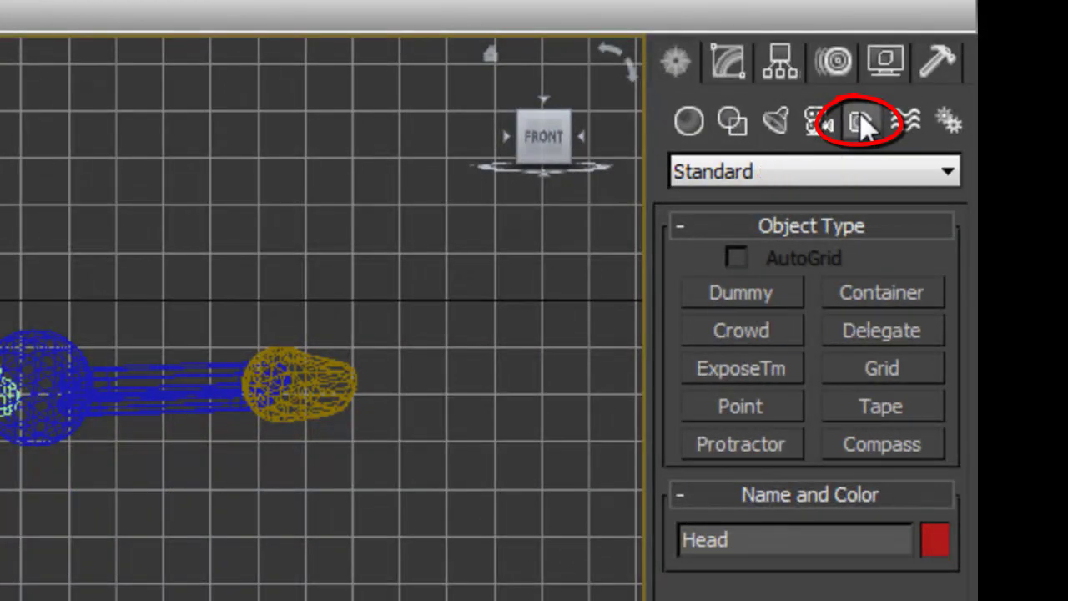
{"action": "left_click", "coordinate": [775, 296]}
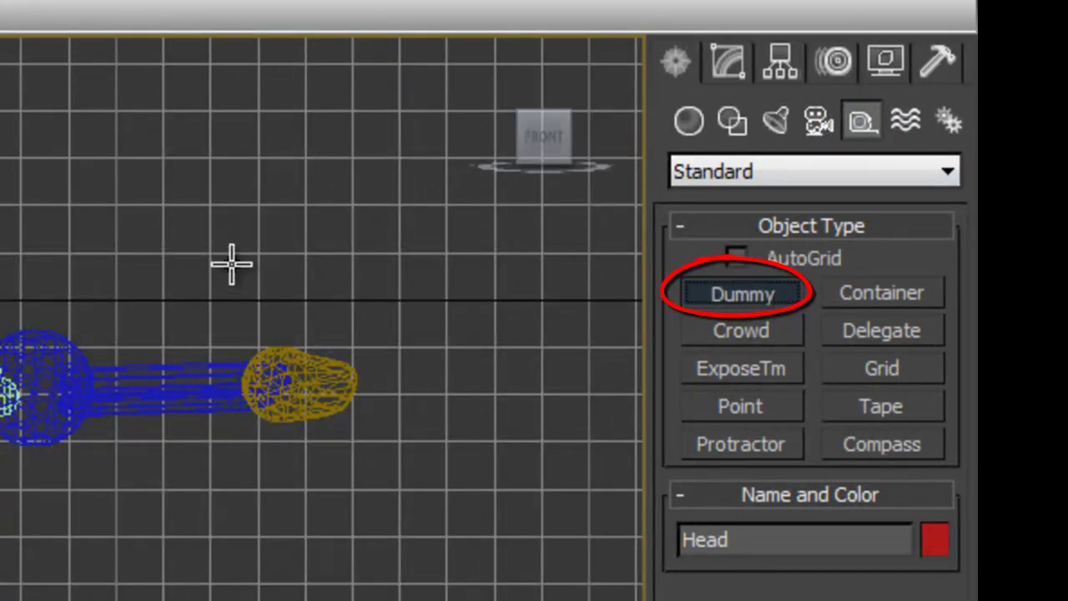
{"action": "left_click_drag", "start_coordinate": [79, 176], "coordinate": [117, 222]}
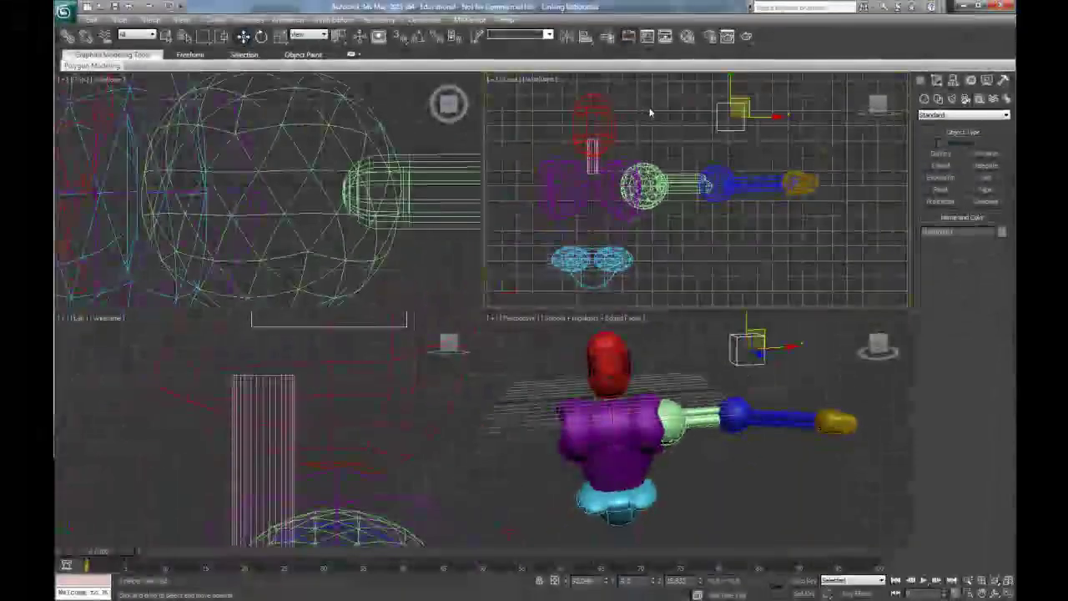
{"action": "left_click", "coordinate": [767, 138]}
{"action": "left_click", "coordinate": [746, 128]}
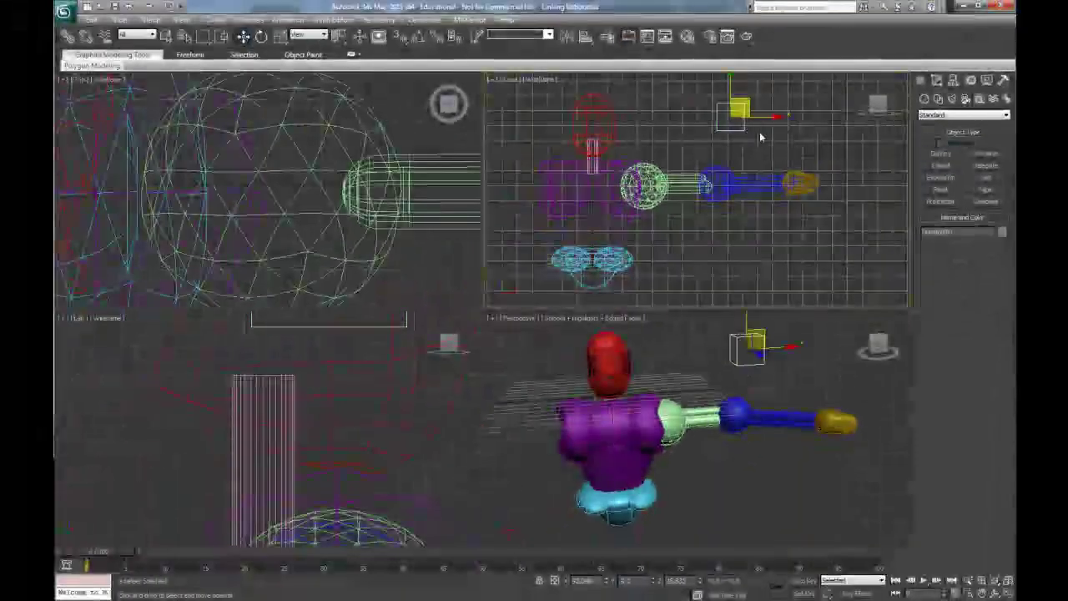
Step: Render the Perspective view to check how the dummy appears in the output, and close the rendered frame
{"action": "middle_click", "coordinate": [527, 367]}
{"action": "left_click", "coordinate": [746, 37]}
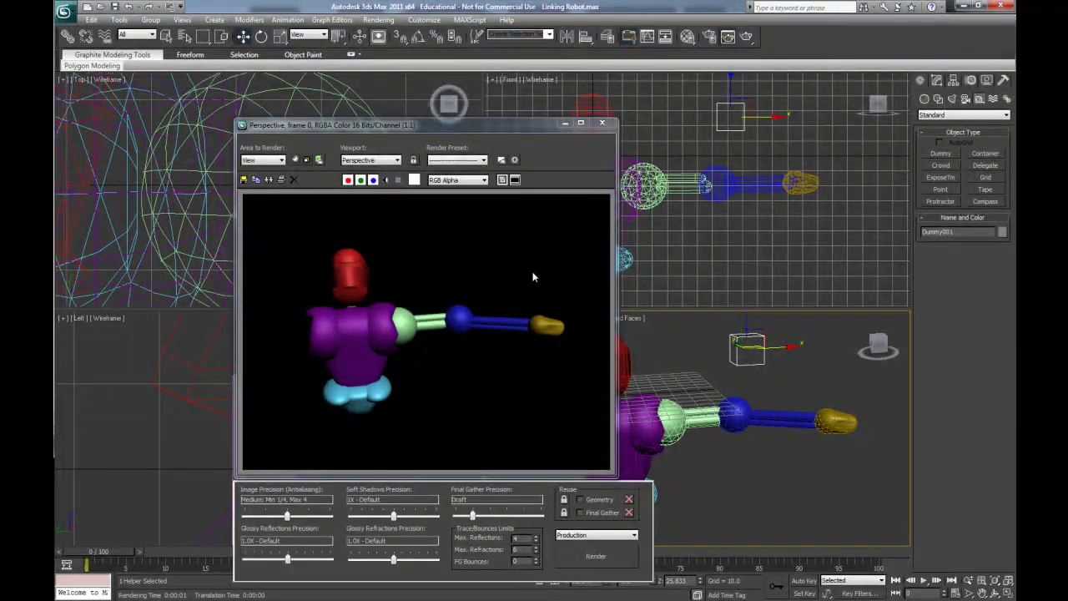
{"action": "left_click", "coordinate": [603, 123]}
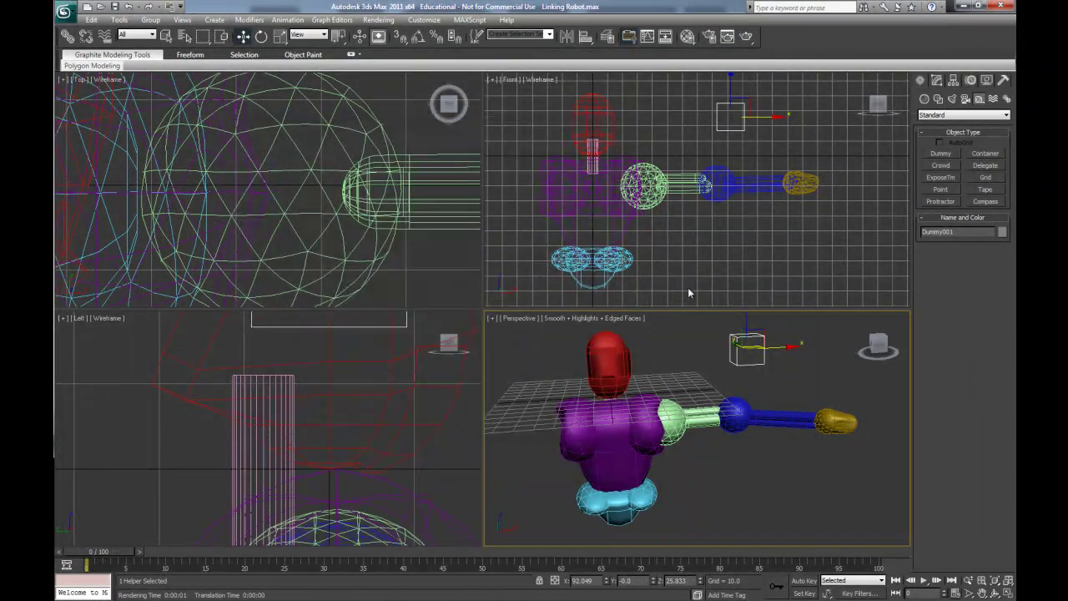
Step: Select the dummy above the arm in the Front view and scale it down uniformly to roughly half its size
{"action": "left_click", "coordinate": [741, 153]}
{"action": "left_click", "coordinate": [726, 129]}
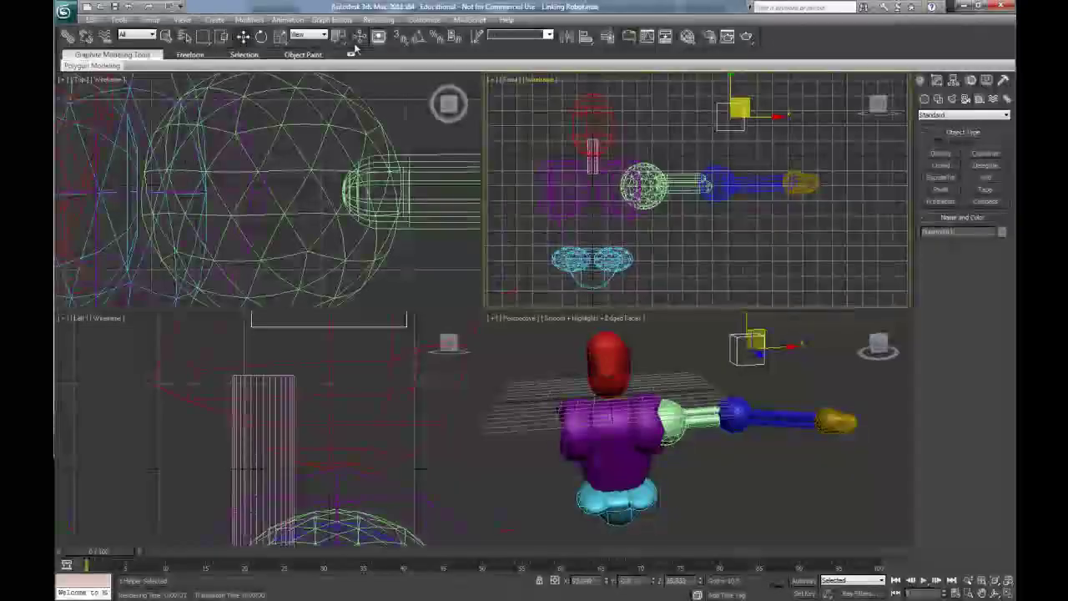
{"action": "left_click", "coordinate": [281, 36]}
{"action": "left_click_drag", "start_coordinate": [736, 113], "coordinate": [703, 158]}
Step: Move the scaled dummy onto the wrist joint in the Front and Top views, and deselect it
{"action": "left_click", "coordinate": [242, 35]}
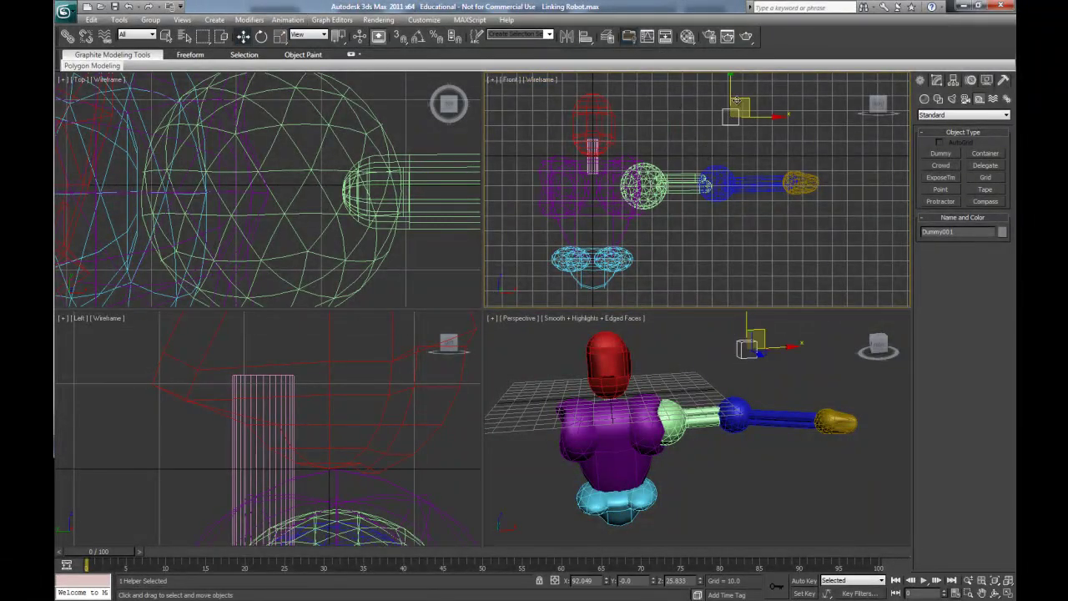
{"action": "left_click_drag", "start_coordinate": [749, 99], "coordinate": [808, 163]}
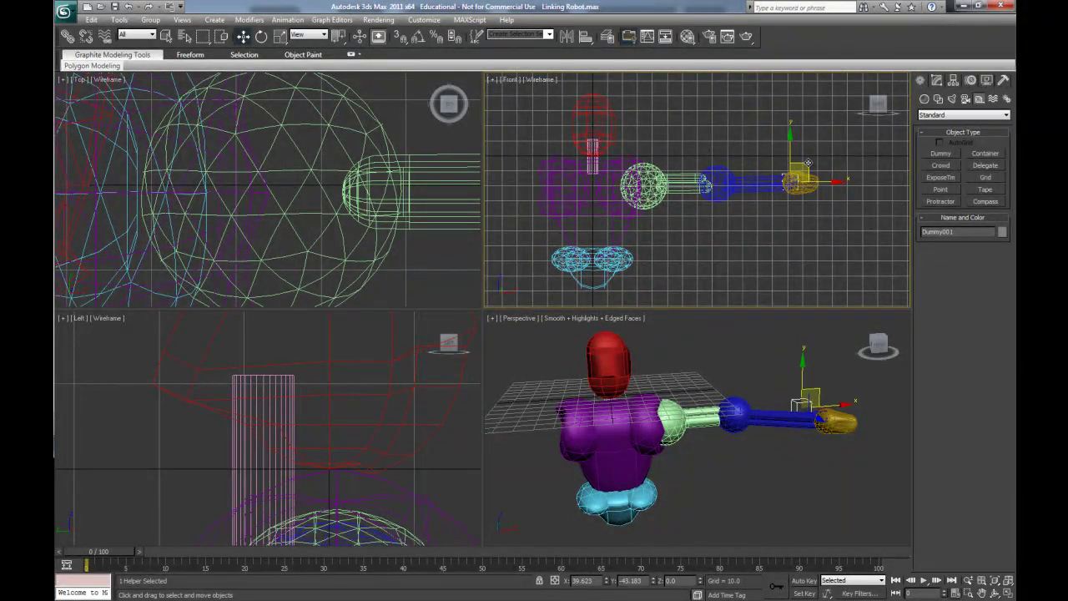
{"action": "middle_click_drag", "start_coordinate": [795, 236], "coordinate": [722, 234]}
{"action": "scroll", "coordinate": [724, 236], "scroll_direction": "up", "scroll_amount": 5}
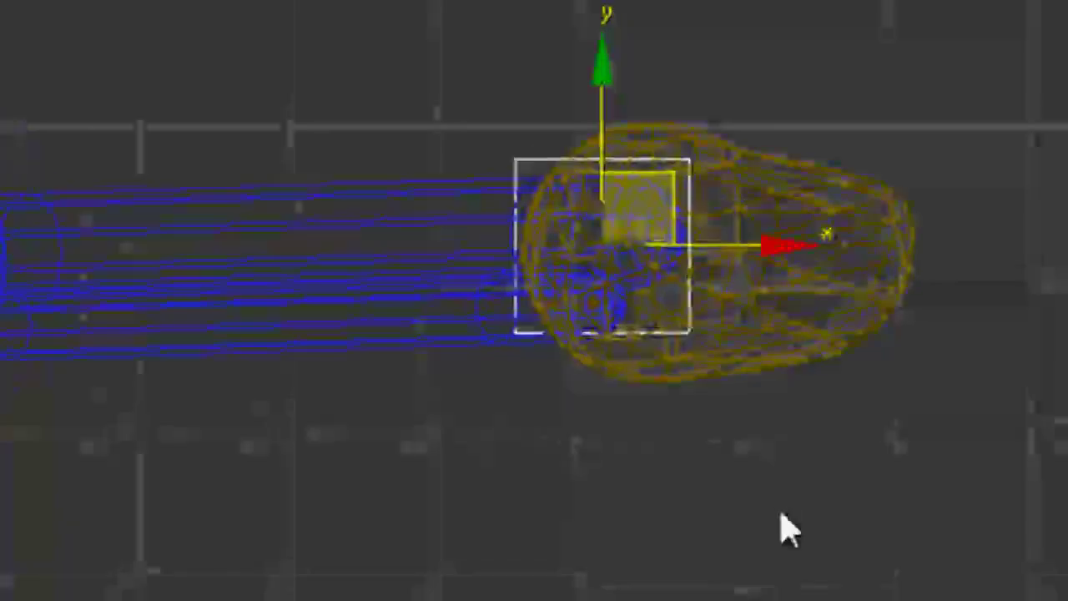
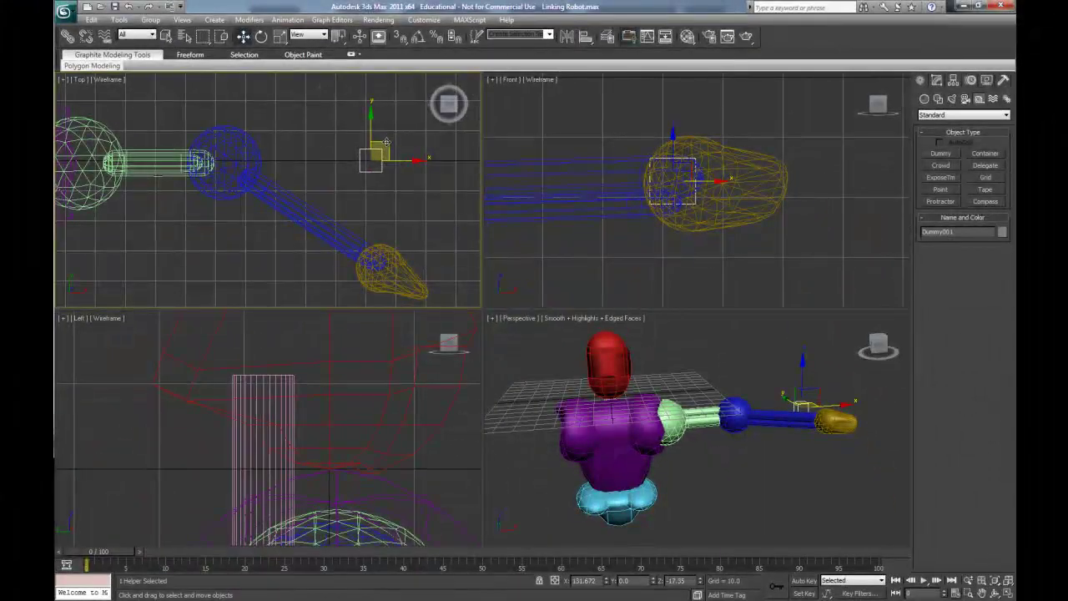
{"action": "left_click_drag", "start_coordinate": [386, 142], "coordinate": [383, 239]}
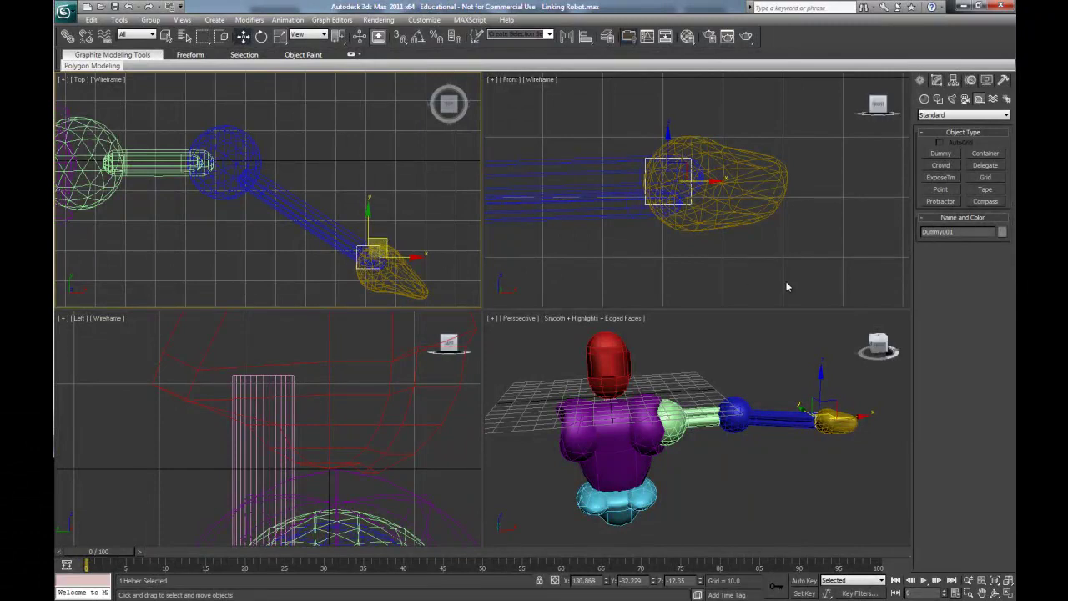
{"action": "left_click", "coordinate": [698, 249]}
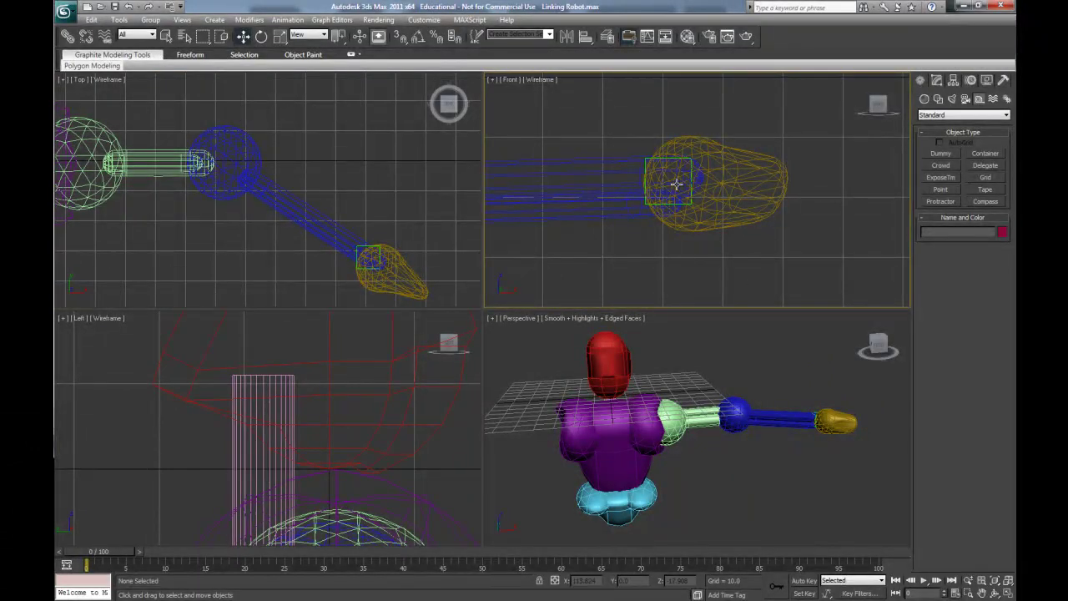
Step: Create a second dummy at the elbow sphere in the Top view and lower it to the sphere's centre in the Front view
{"action": "left_click", "coordinate": [941, 155]}
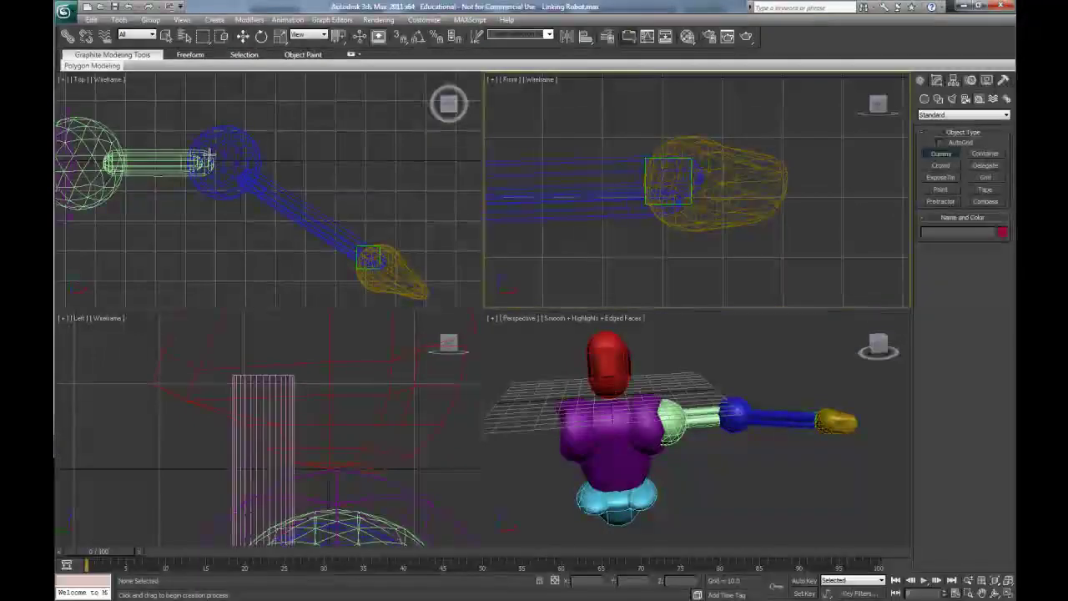
{"action": "left_click_drag", "start_coordinate": [208, 156], "coordinate": [234, 143]}
{"action": "left_click", "coordinate": [242, 36]}
{"action": "middle_click_drag", "start_coordinate": [529, 202], "coordinate": [705, 223]}
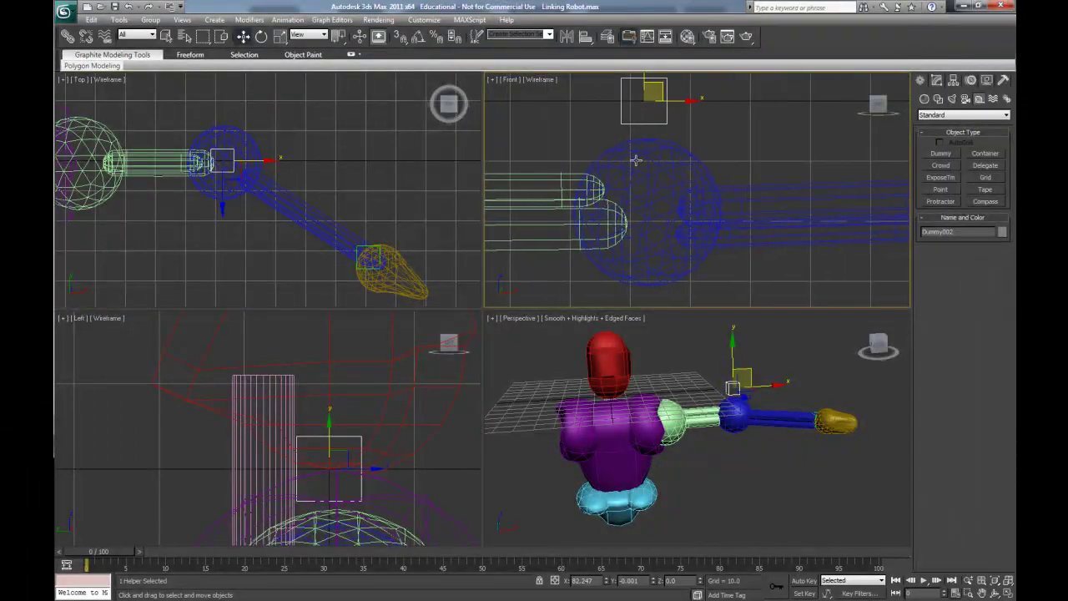
{"action": "scroll", "coordinate": [693, 210], "scroll_direction": "down", "scroll_amount": 3}
{"action": "left_click_drag", "start_coordinate": [669, 107], "coordinate": [670, 160]}
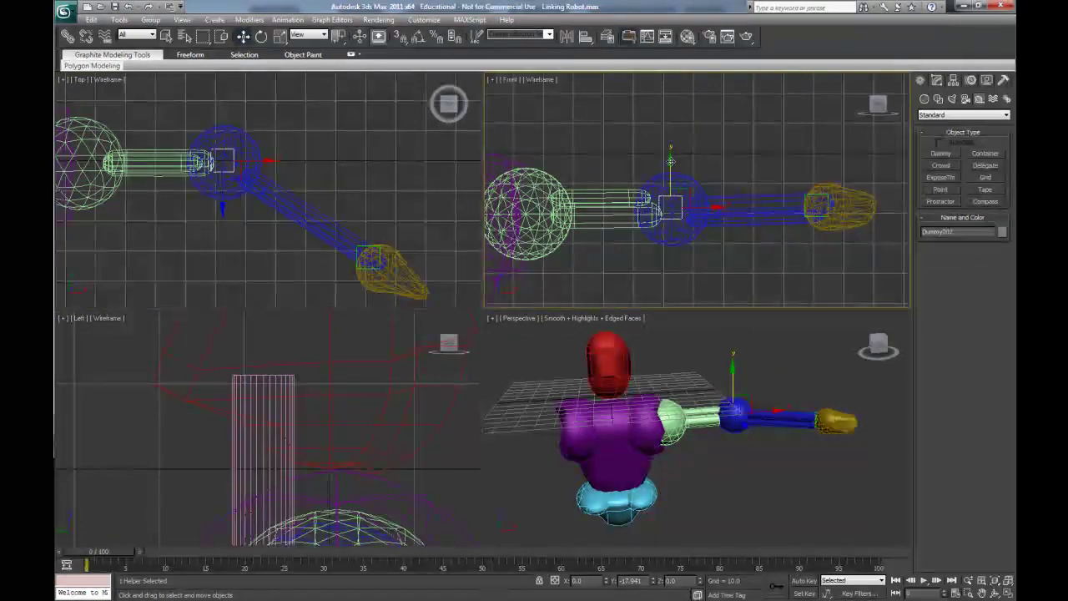
Step: Create a dummy in the shoulder sphere in the Front view and centre it in the sphere using the Top and Front views
{"action": "middle_click_drag", "start_coordinate": [478, 164], "coordinate": [581, 164]}
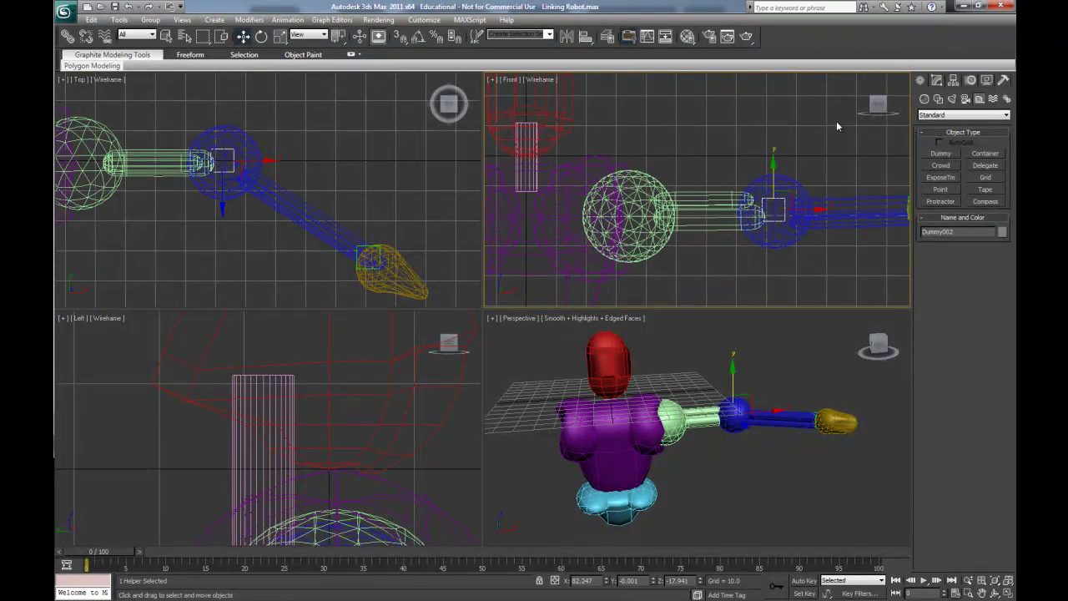
{"action": "left_click", "coordinate": [941, 154]}
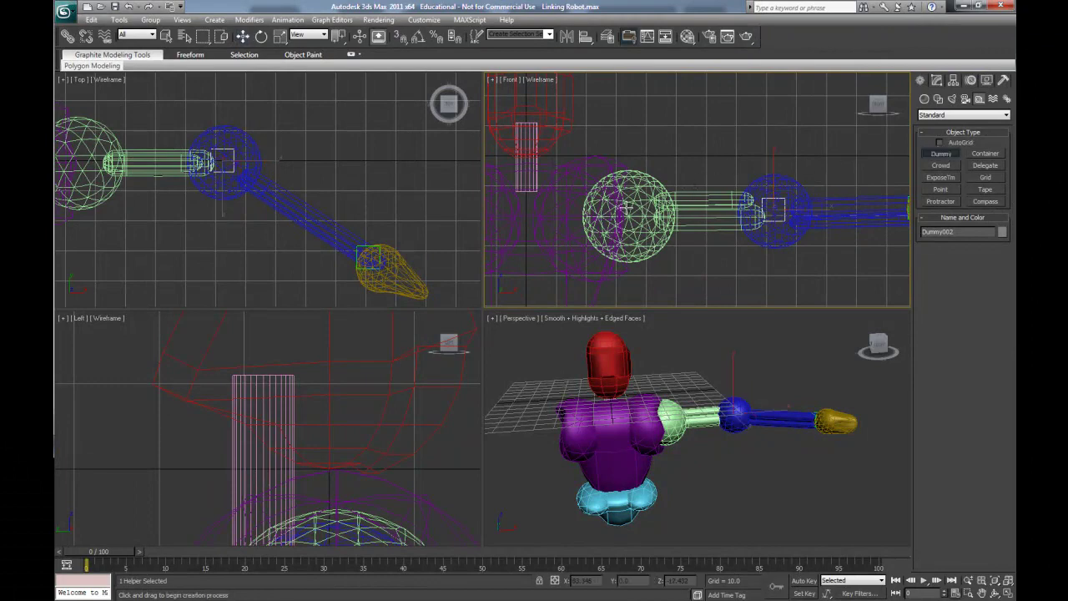
{"action": "left_click_drag", "start_coordinate": [626, 212], "coordinate": [637, 224]}
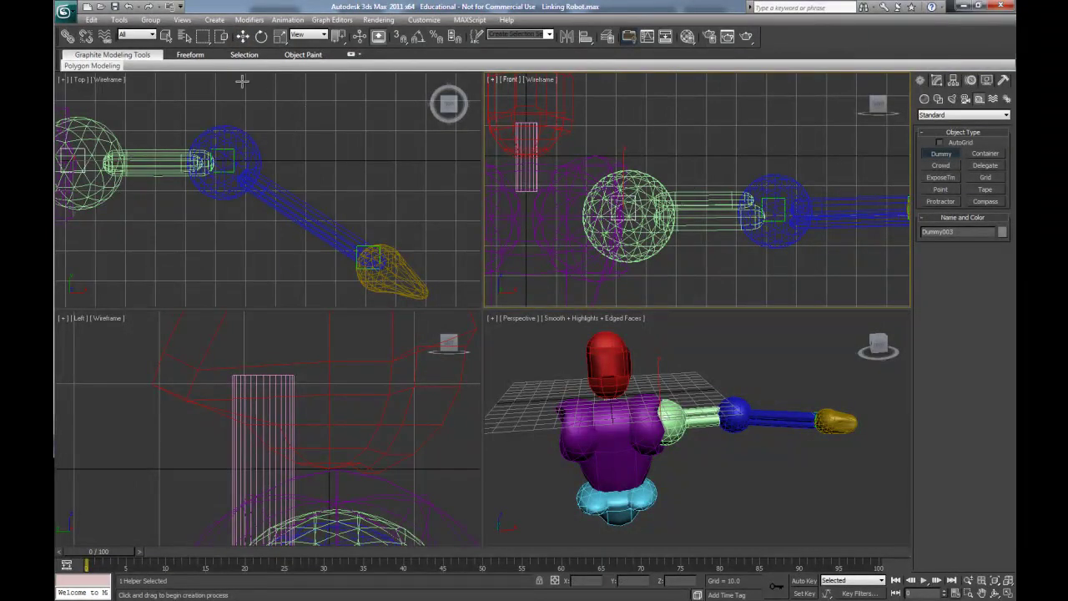
{"action": "left_click", "coordinate": [242, 36]}
{"action": "left_click", "coordinate": [92, 153]}
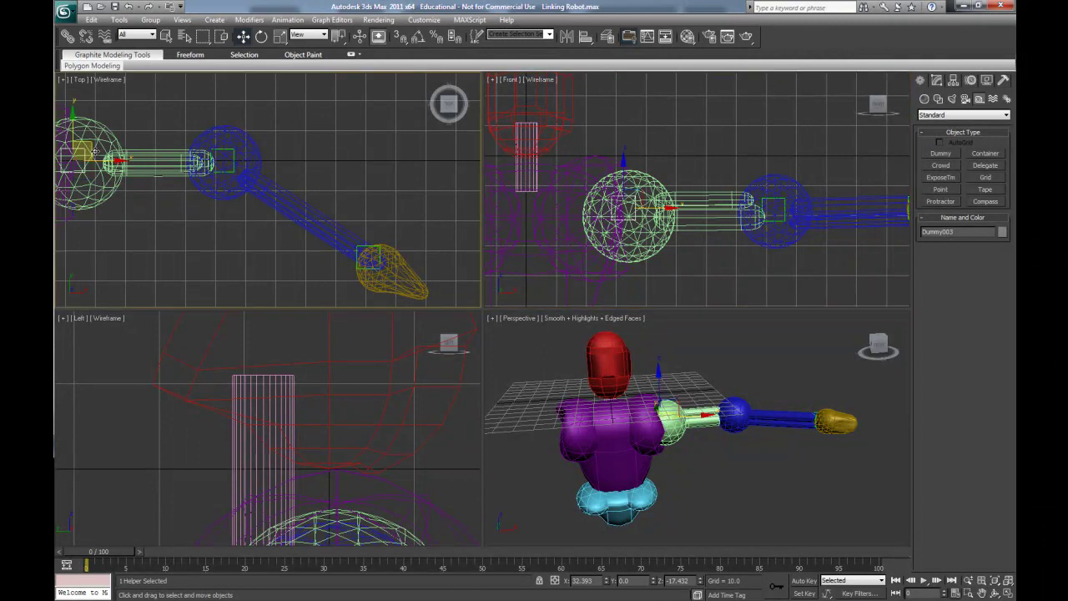
{"action": "left_click_drag", "start_coordinate": [96, 148], "coordinate": [94, 154]}
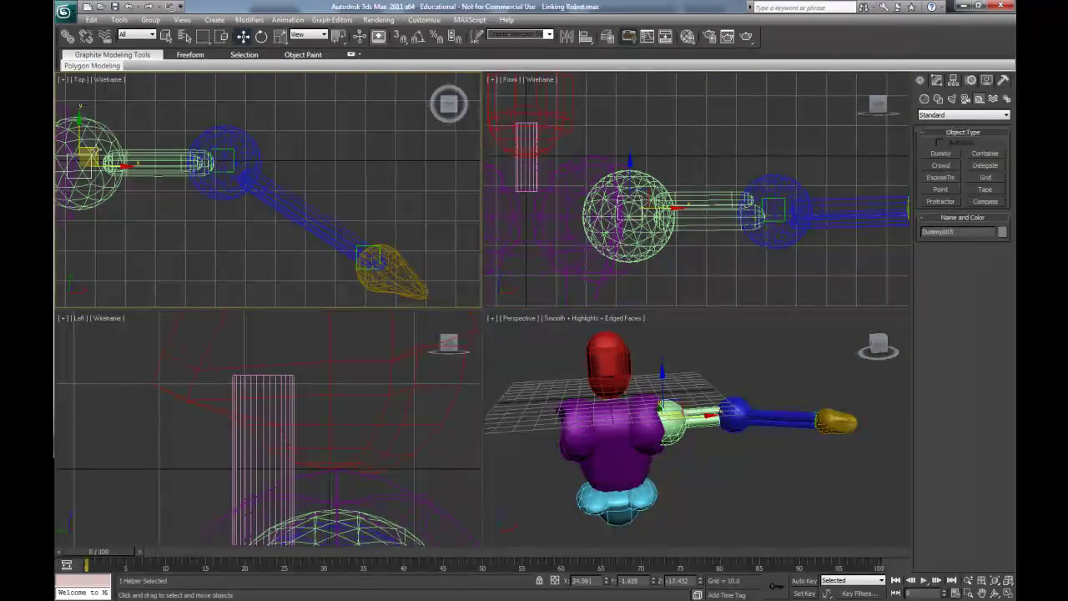
{"action": "left_click_drag", "start_coordinate": [631, 169], "coordinate": [632, 204]}
Step: Create a dummy at the waist in the Front view, centred between the hips, and check its position in the Top view
{"action": "middle_click_drag", "start_coordinate": [632, 205], "coordinate": [688, 161]}
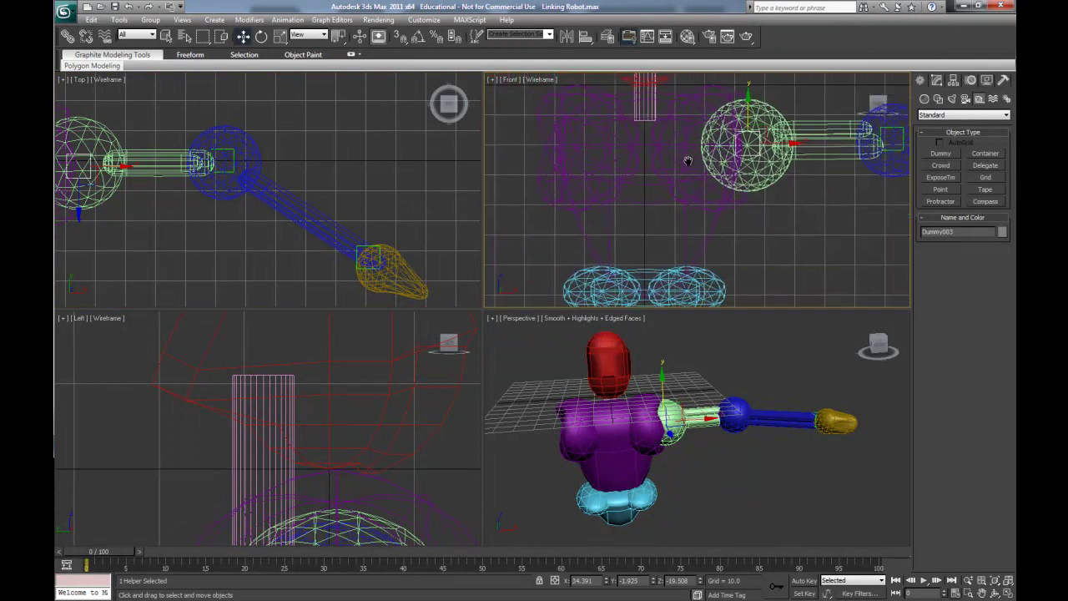
{"action": "left_click", "coordinate": [941, 154]}
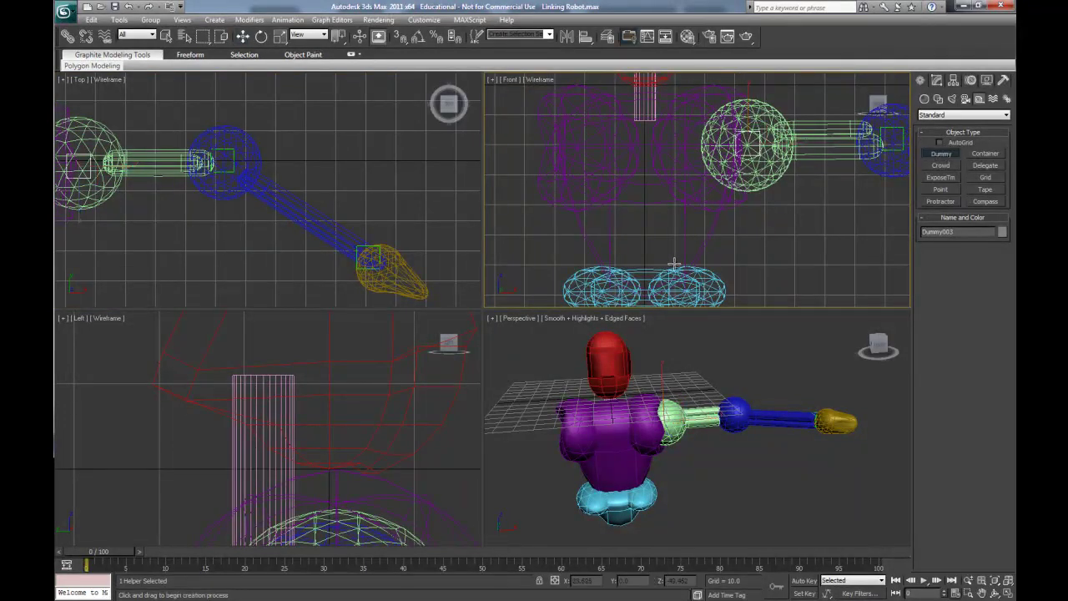
{"action": "left_click_drag", "start_coordinate": [644, 272], "coordinate": [650, 261]}
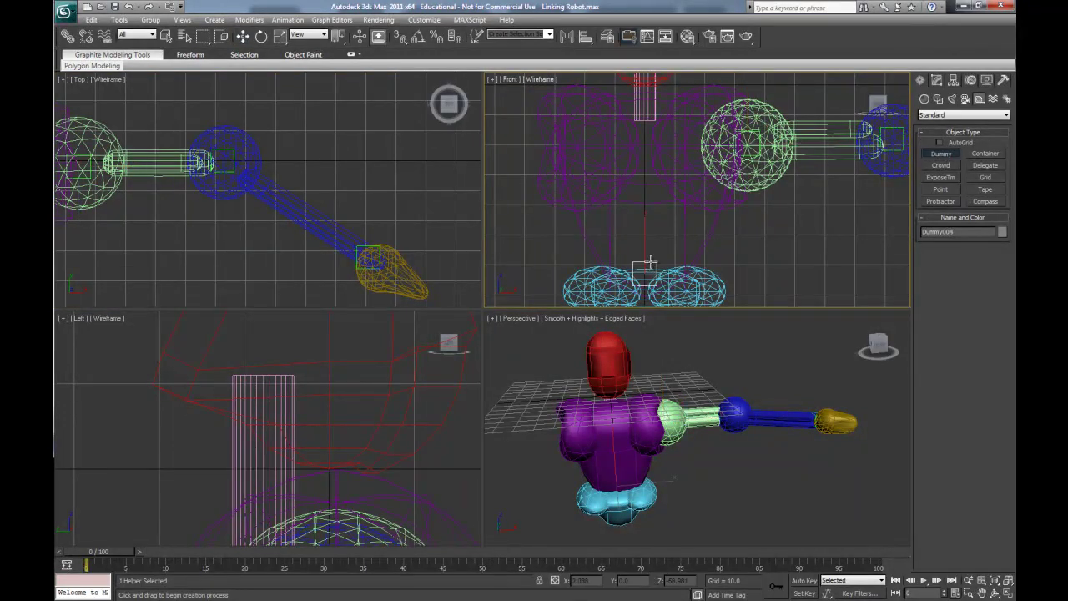
{"action": "left_click", "coordinate": [243, 36]}
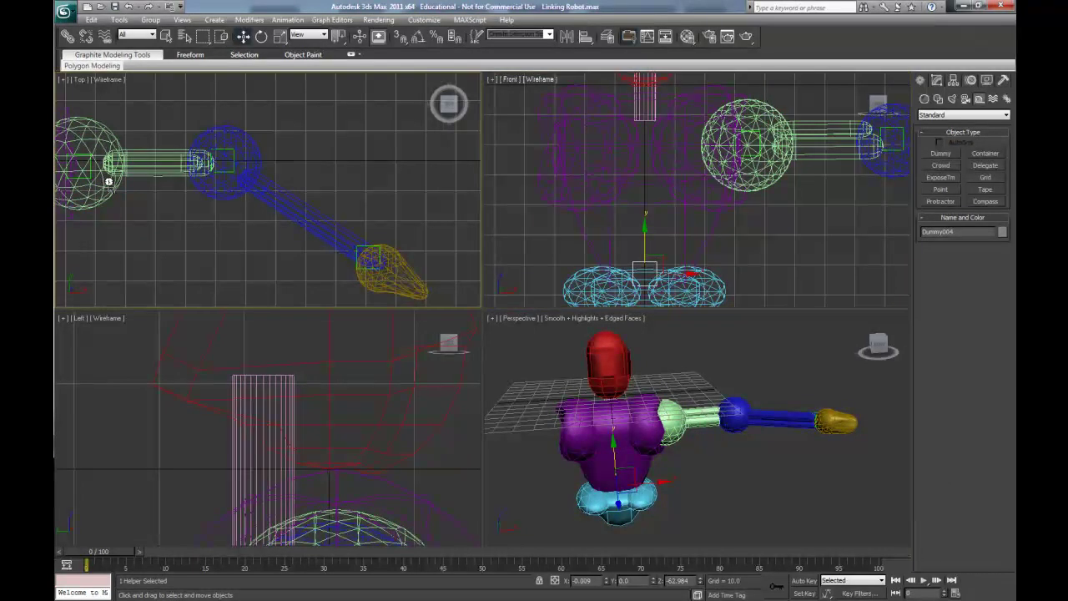
{"action": "key", "text": "b"}
Step: Create two dummies in the Front view, one at the base of the neck and one at its upper end
{"action": "middle_click_drag", "start_coordinate": [570, 248], "coordinate": [530, 335]}
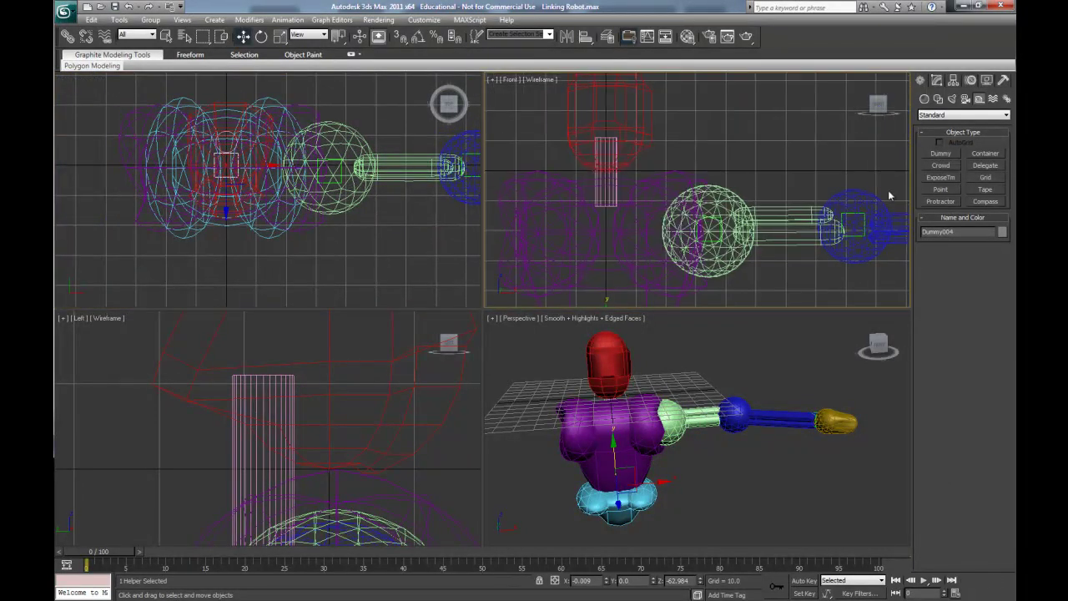
{"action": "left_click", "coordinate": [938, 155]}
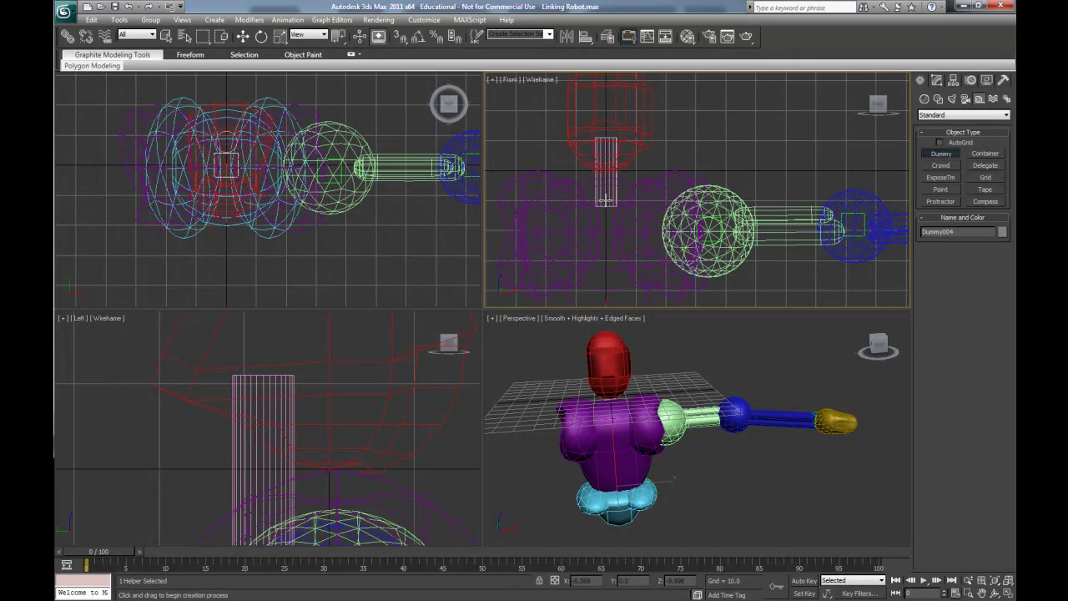
{"action": "left_click_drag", "start_coordinate": [603, 199], "coordinate": [595, 210]}
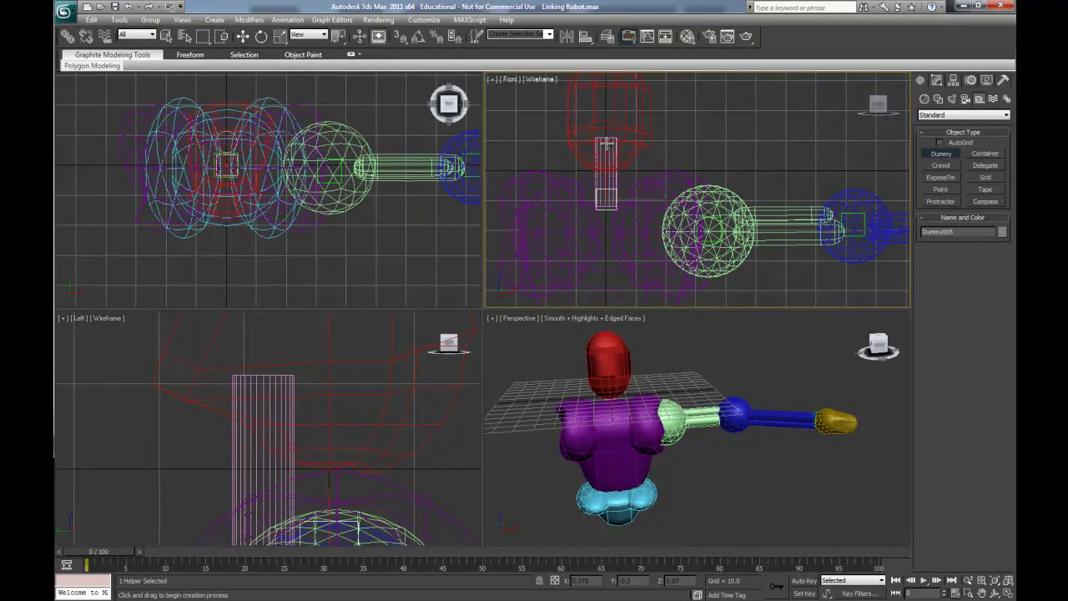
{"action": "left_click_drag", "start_coordinate": [605, 134], "coordinate": [616, 150]}
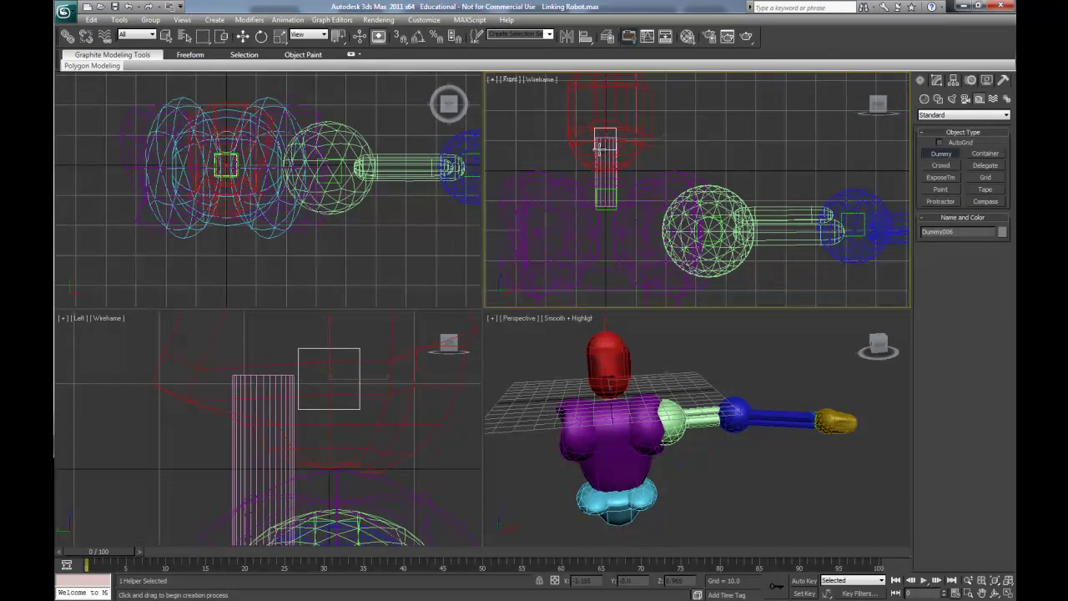
{"action": "left_click", "coordinate": [243, 36]}
{"action": "scroll", "coordinate": [317, 301], "scroll_direction": "down", "scroll_amount": 2}
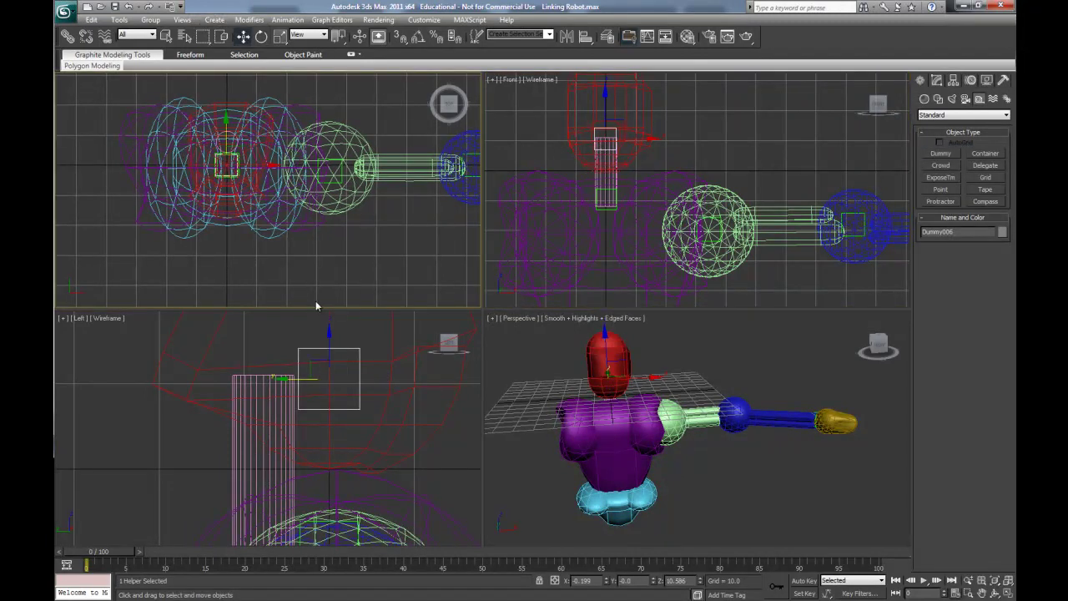
Step: Move the upper neck dummy in the Left view until it is centred on the neck cylinder's upper end
{"action": "scroll", "coordinate": [356, 389], "scroll_direction": "down", "scroll_amount": 2}
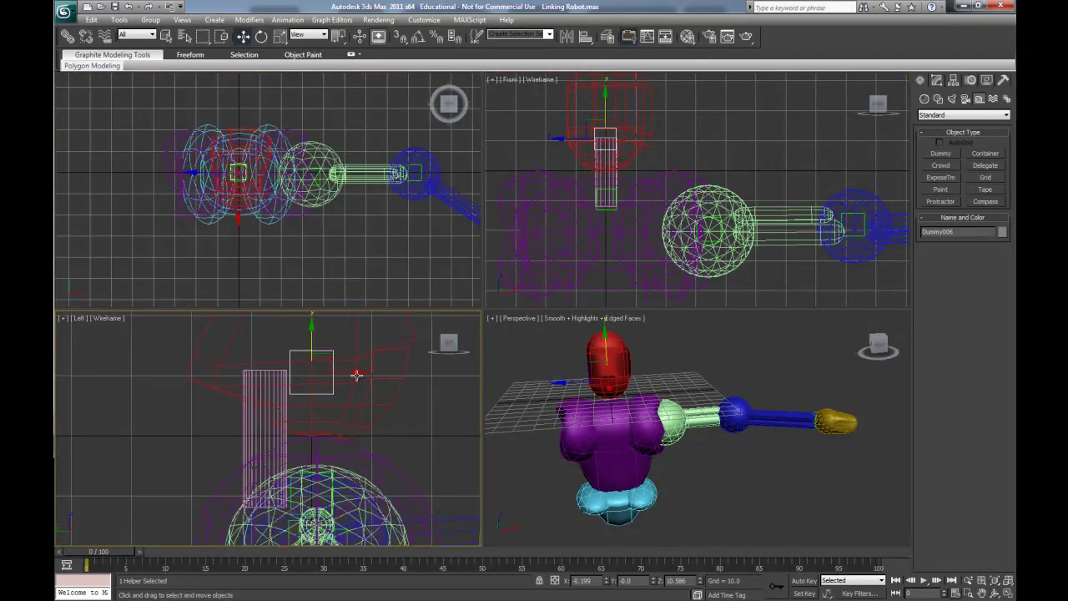
{"action": "left_click_drag", "start_coordinate": [356, 375], "coordinate": [309, 371]}
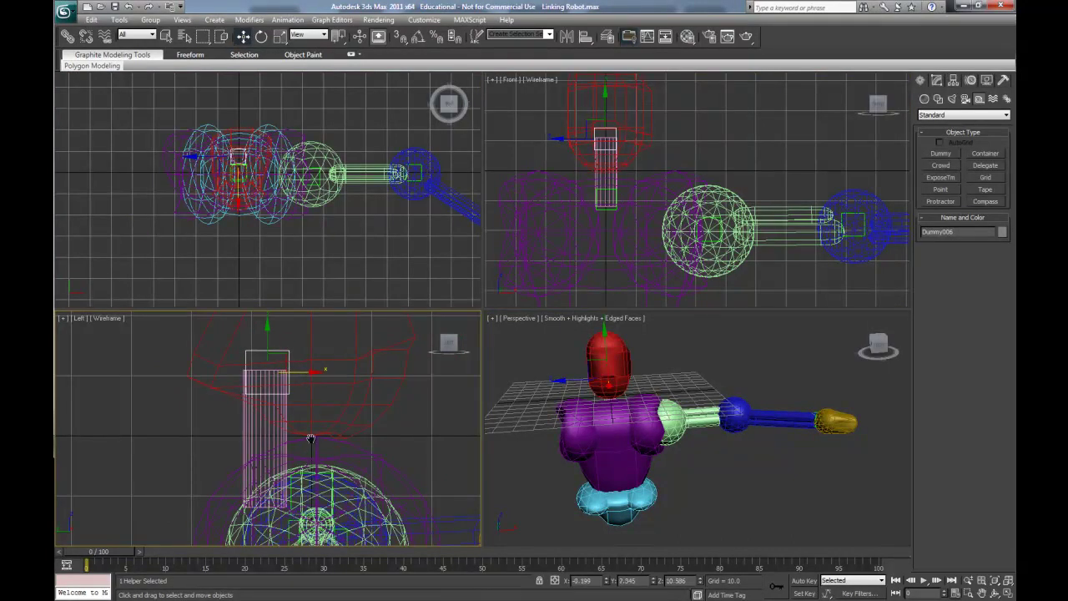
{"action": "middle_click_drag", "start_coordinate": [310, 438], "coordinate": [319, 373]}
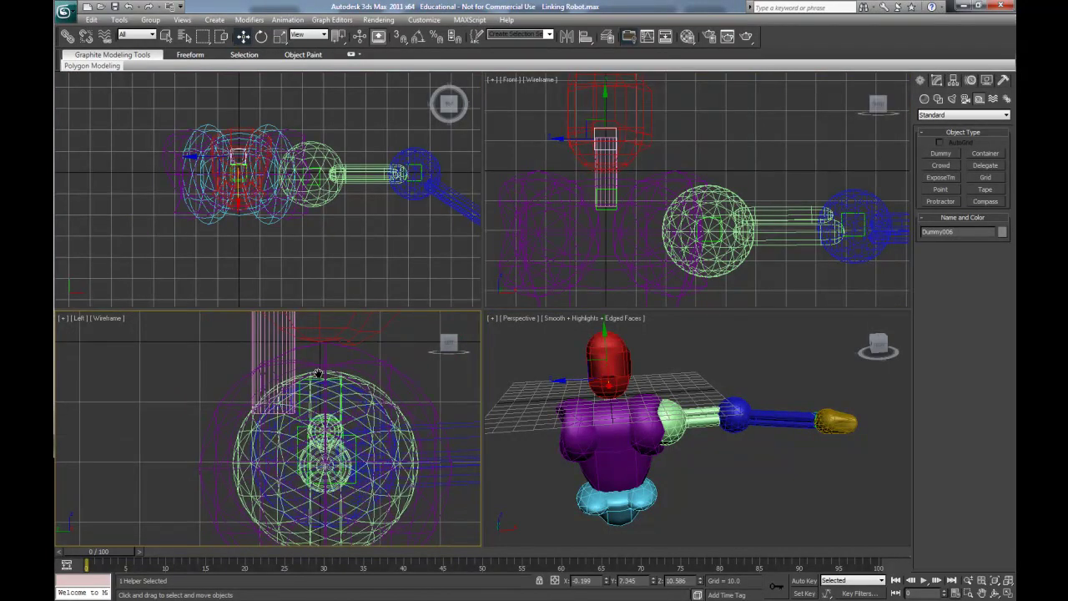
Step: Maximize the Perspective view and orbit around the robot to examine the arm segments that need linking
{"action": "right_click", "coordinate": [544, 377]}
{"action": "left_click", "coordinate": [1008, 593]}
{"action": "left_click", "coordinate": [995, 580]}
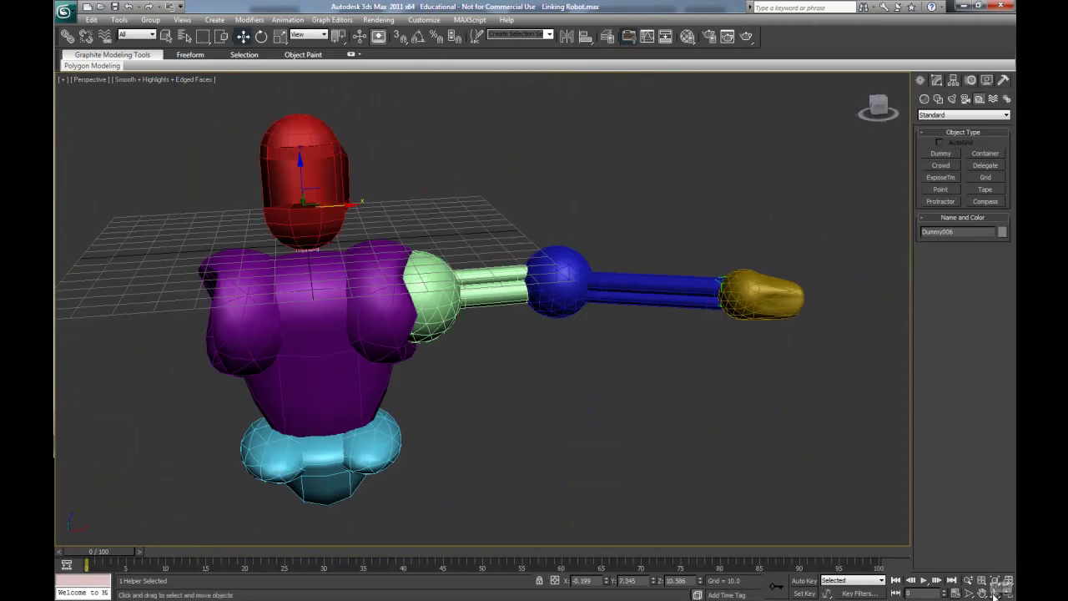
{"action": "left_click", "coordinate": [995, 593]}
{"action": "left_click_drag", "start_coordinate": [570, 299], "coordinate": [541, 295]}
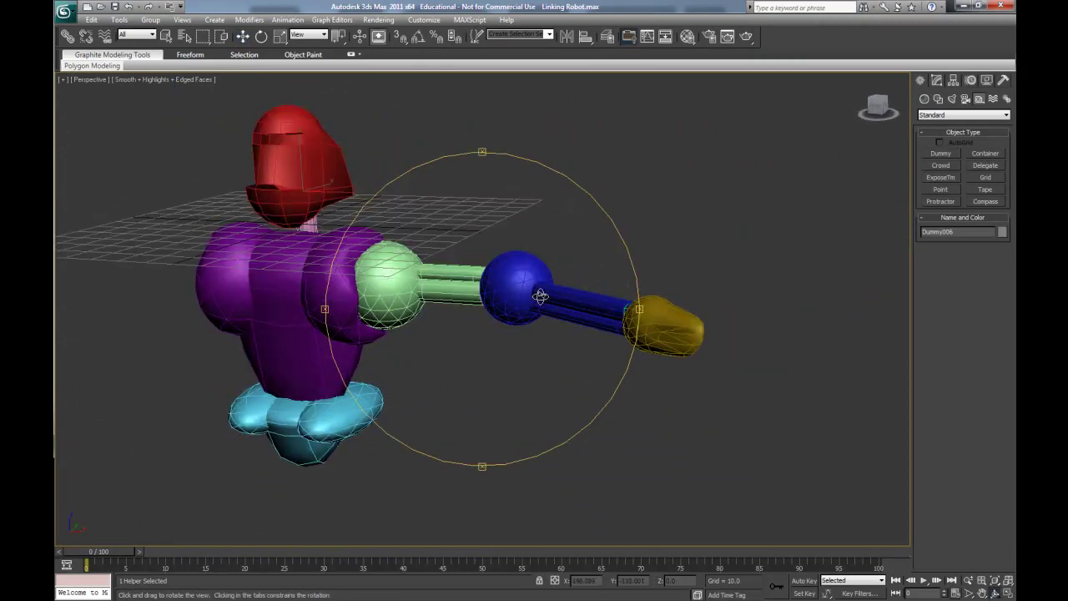
{"action": "scroll", "coordinate": [546, 322], "scroll_direction": "up", "scroll_amount": 4}
{"action": "scroll", "coordinate": [510, 337], "scroll_direction": "down", "scroll_amount": 3}
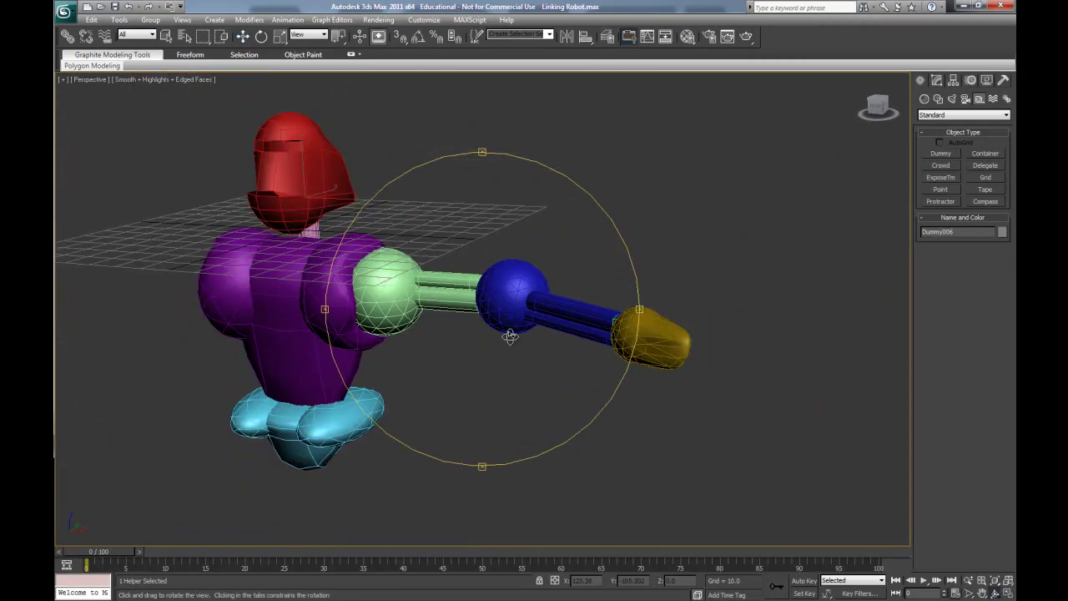
{"action": "left_click", "coordinate": [243, 37]}
{"action": "left_click_drag", "start_coordinate": [694, 207], "coordinate": [413, 416]}
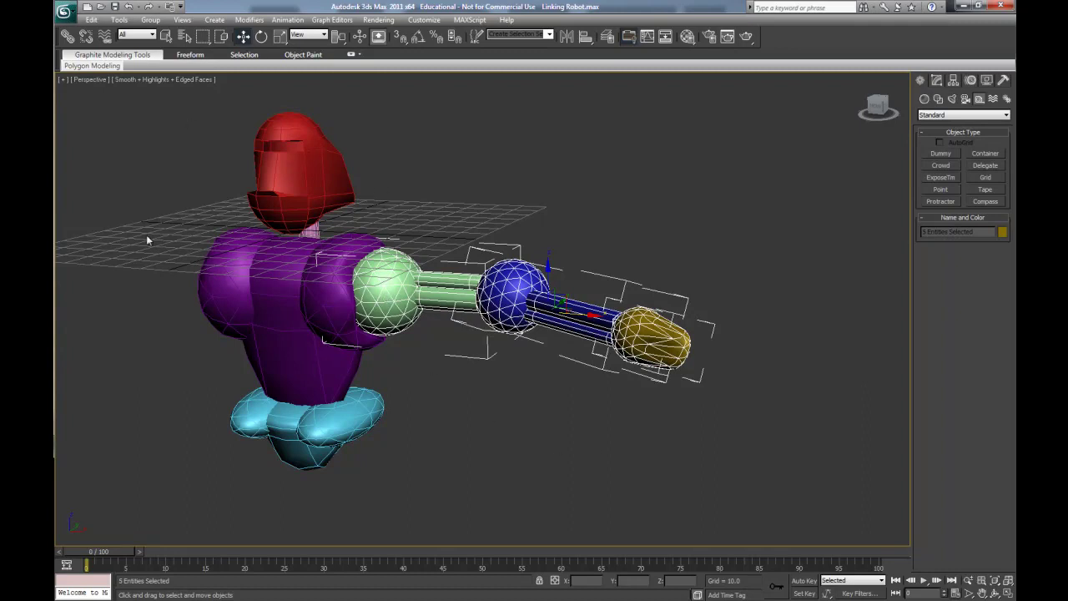
{"action": "left_click", "coordinate": [684, 228]}
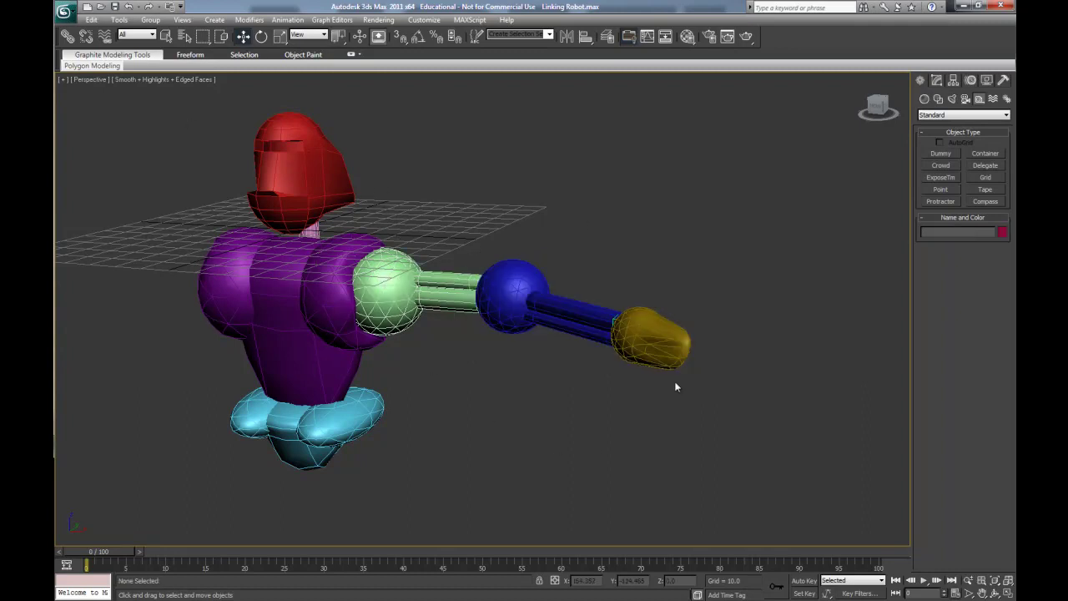
Step: Switch the Perspective view to Wireframe so the dummies inside the hand and elbow can be reached
{"action": "scroll", "coordinate": [668, 357], "scroll_direction": "up", "scroll_amount": 5}
{"action": "middle_click_drag", "start_coordinate": [718, 334], "coordinate": [510, 276]}
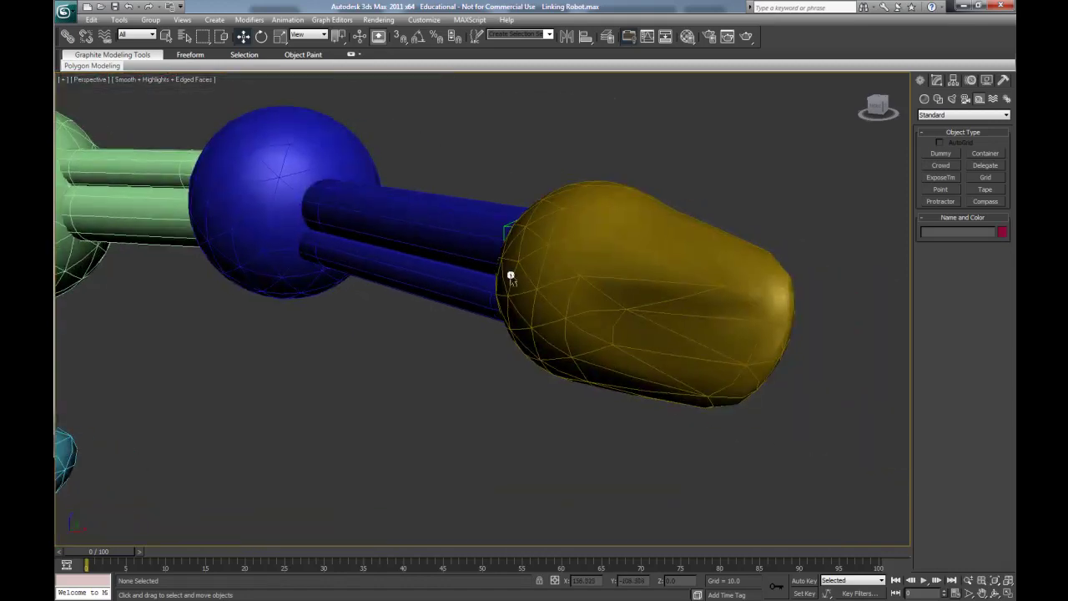
{"action": "left_click", "coordinate": [569, 239]}
{"action": "left_click", "coordinate": [204, 78]}
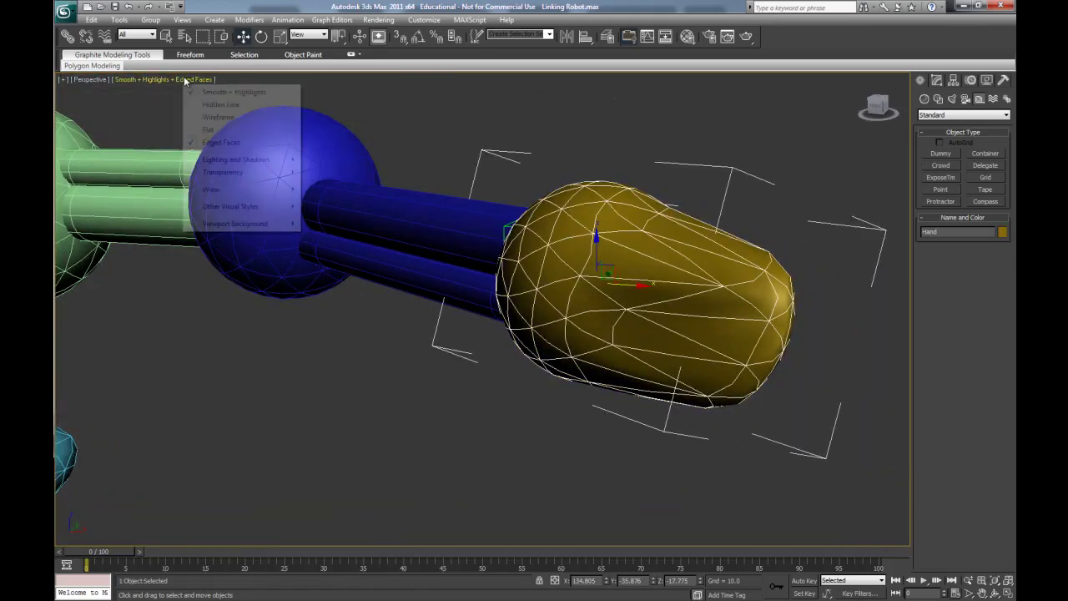
{"action": "left_click", "coordinate": [233, 112]}
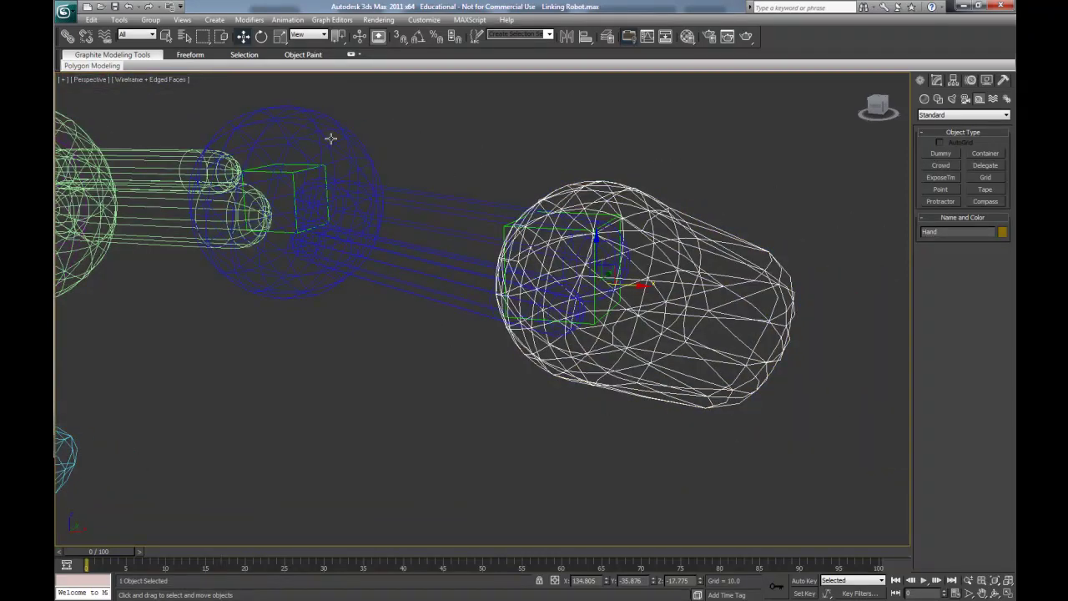
{"action": "left_click", "coordinate": [515, 181]}
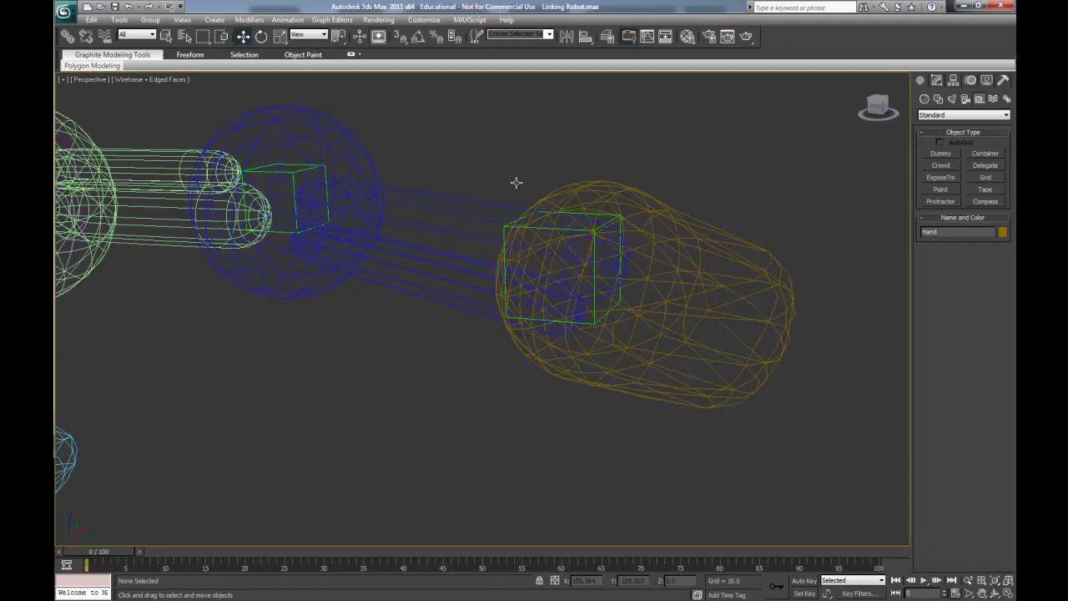
{"action": "scroll", "coordinate": [573, 265], "scroll_direction": "up", "scroll_amount": 5}
{"action": "scroll", "coordinate": [569, 262], "scroll_direction": "down", "scroll_amount": 5}
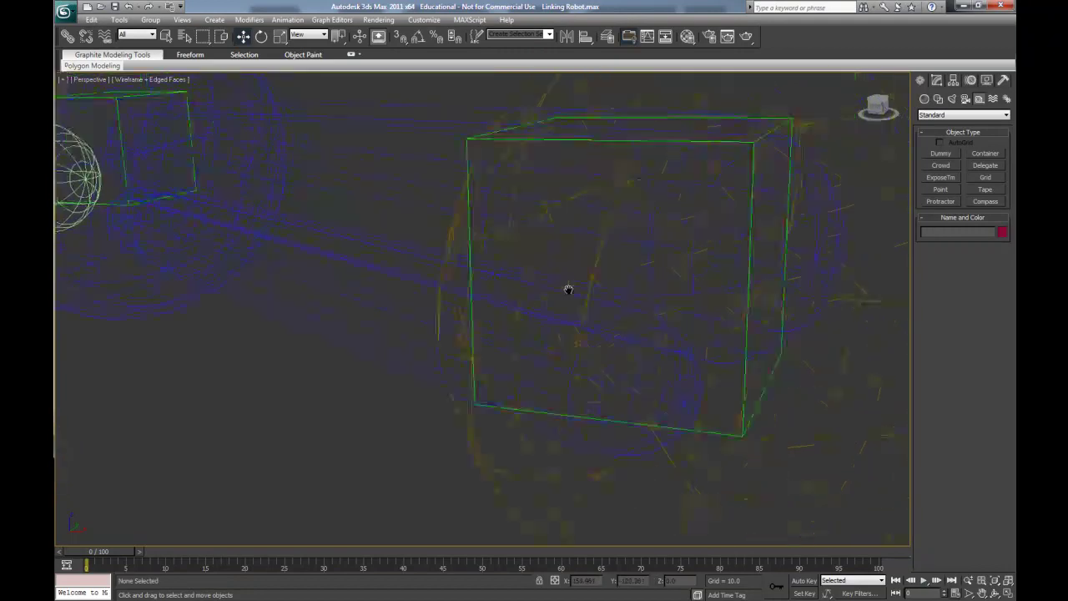
Step: Link the hand to the wrist dummy and the wrist dummy to the lower arm
{"action": "left_click", "coordinate": [565, 190]}
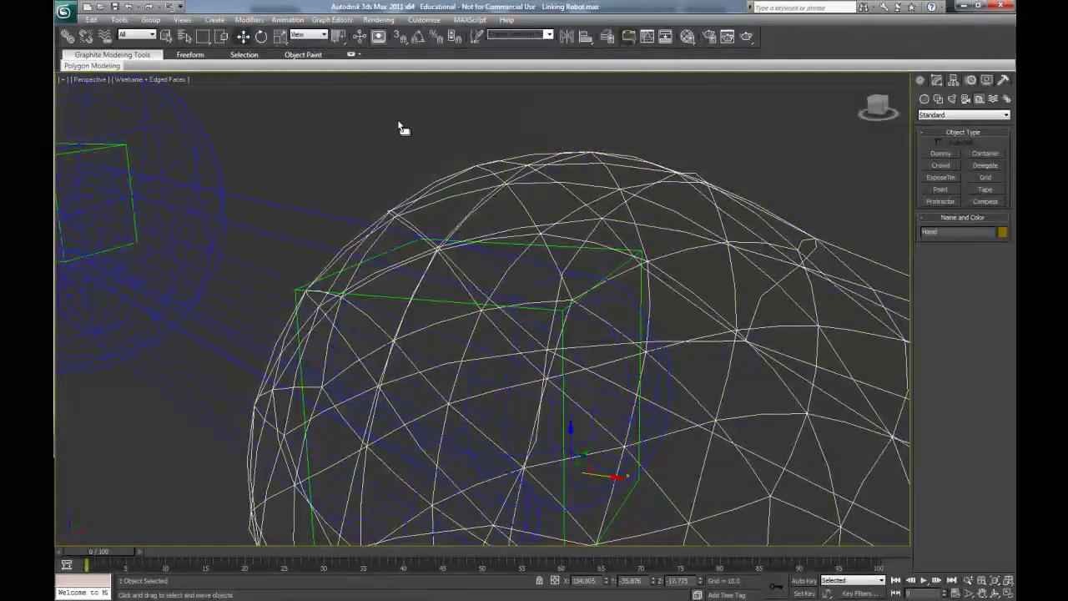
{"action": "left_click", "coordinate": [67, 35]}
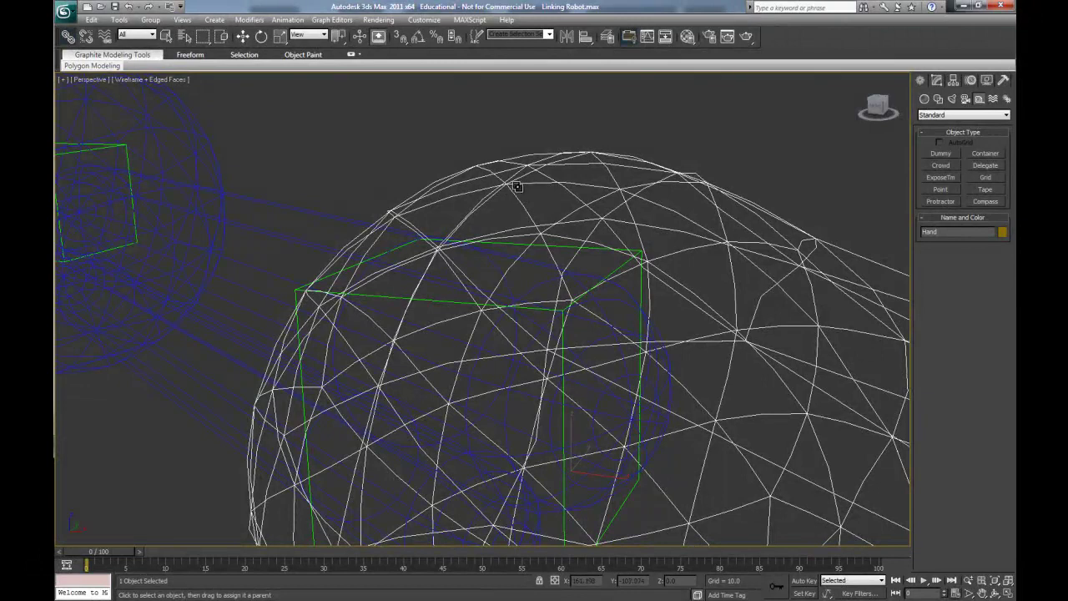
{"action": "left_click_drag", "start_coordinate": [518, 197], "coordinate": [564, 245]}
{"action": "left_click", "coordinate": [564, 244]}
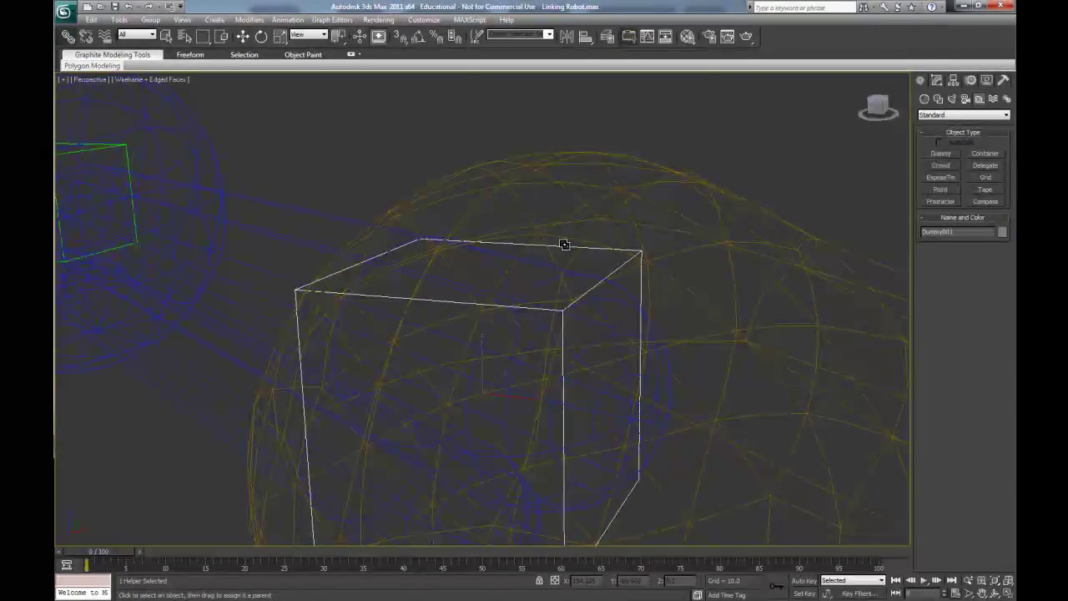
{"action": "left_click_drag", "start_coordinate": [564, 244], "coordinate": [341, 219]}
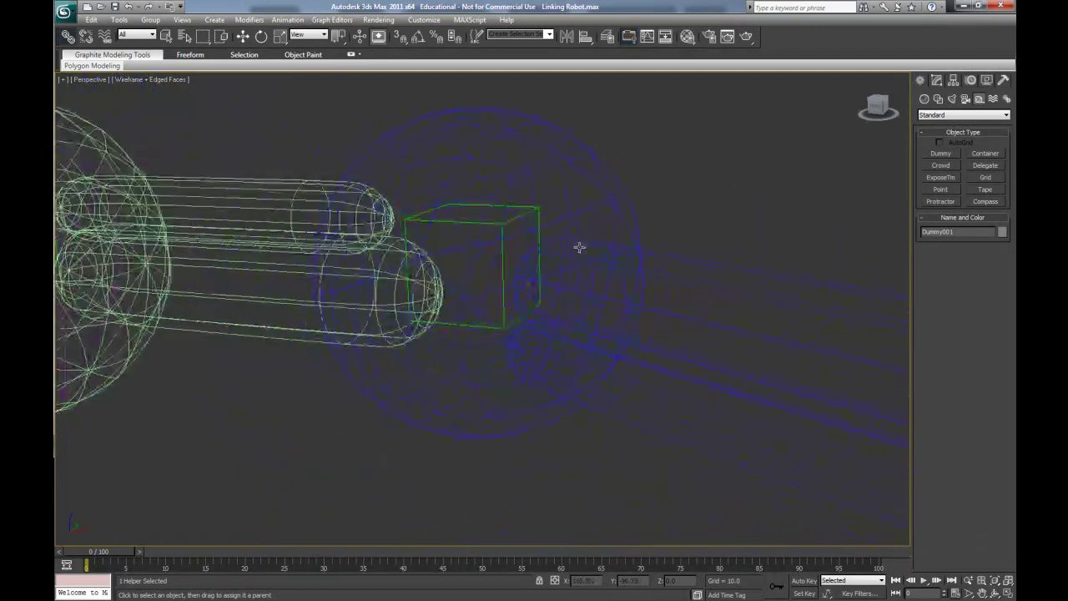
Step: Link the lower arm to the elbow dummy and the elbow dummy to the upper arm
{"action": "left_click", "coordinate": [547, 206]}
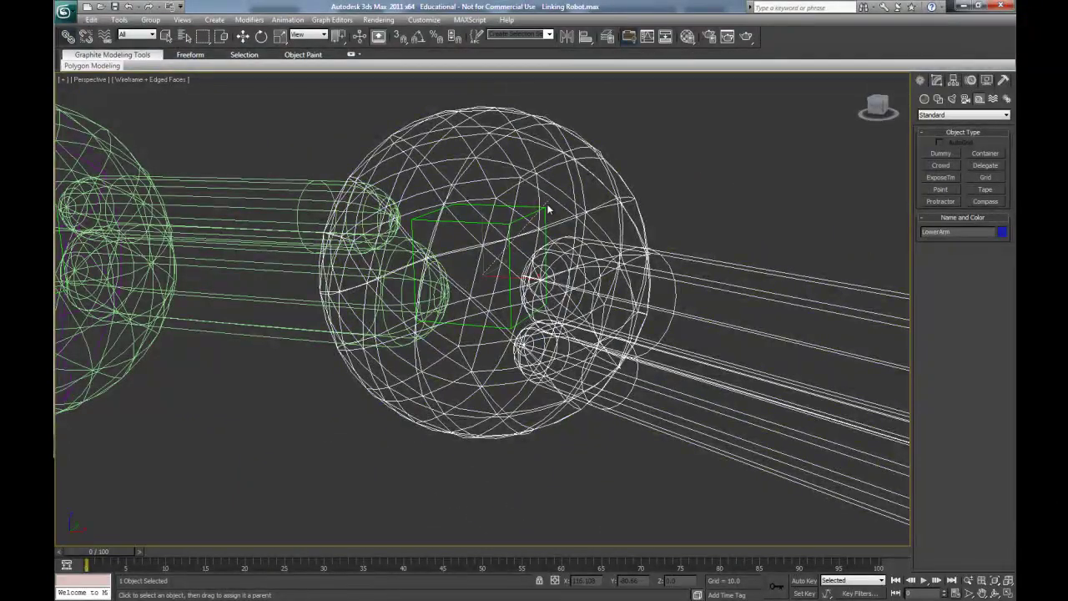
{"action": "left_click_drag", "start_coordinate": [544, 212], "coordinate": [544, 212]}
{"action": "left_click", "coordinate": [529, 206]}
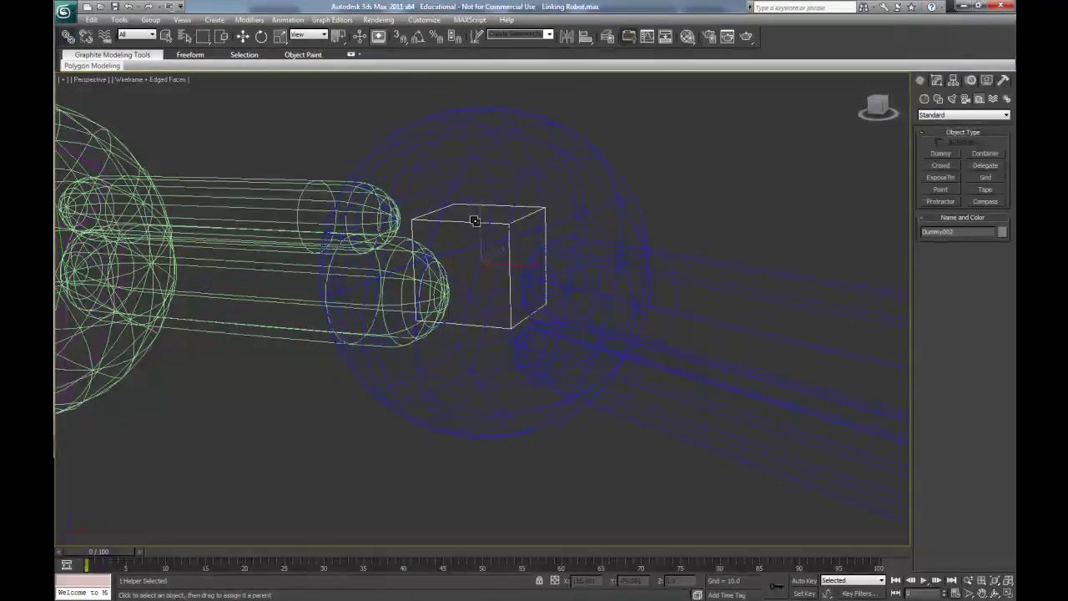
{"action": "left_click_drag", "start_coordinate": [472, 220], "coordinate": [294, 193]}
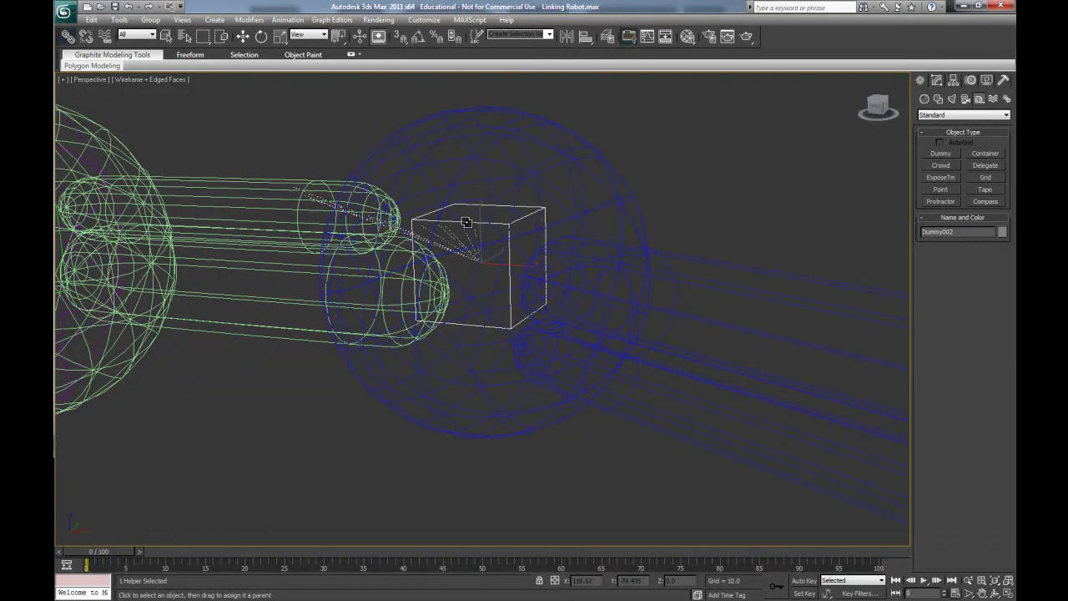
{"action": "left_click_drag", "start_coordinate": [461, 224], "coordinate": [309, 182]}
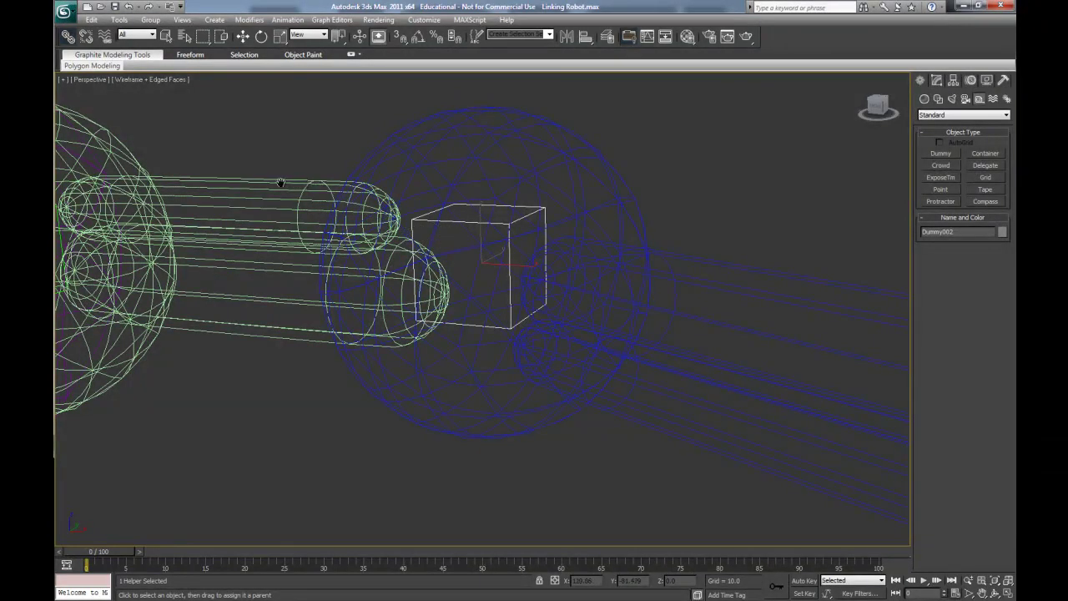
Step: Link the upper arm to the shoulder dummy and the shoulder dummy to the torso
{"action": "middle_click_drag", "start_coordinate": [280, 182], "coordinate": [425, 222], "text": "alt"}
{"action": "left_click", "coordinate": [429, 225]}
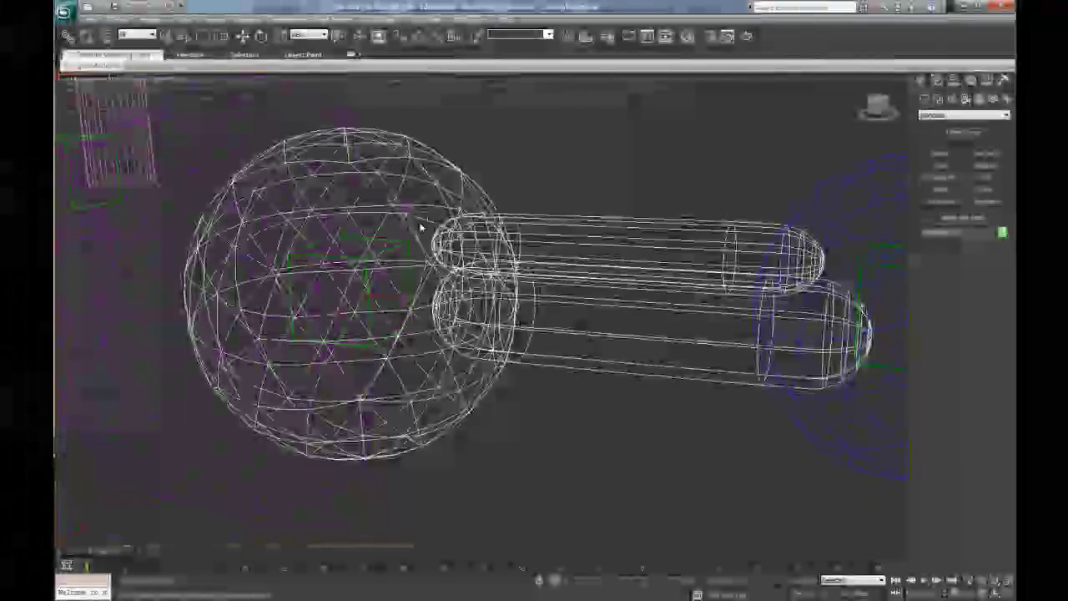
{"action": "left_click_drag", "start_coordinate": [409, 242], "coordinate": [410, 243]}
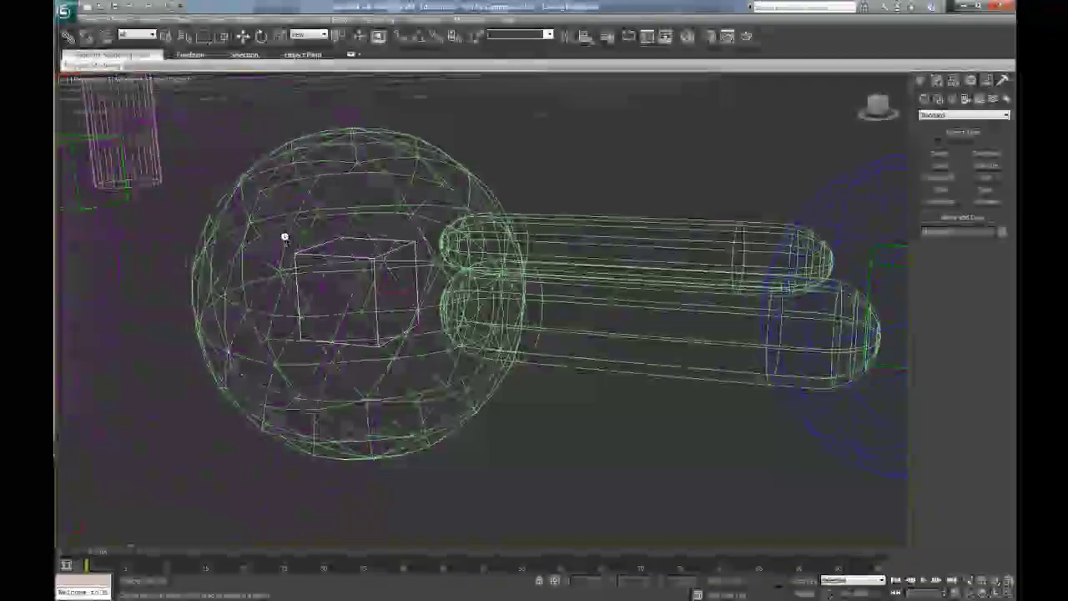
{"action": "middle_click_drag", "start_coordinate": [284, 238], "coordinate": [471, 92]}
Step: Link the torso to the waist dummy and that dummy to the waist object
{"action": "scroll", "coordinate": [467, 233], "scroll_direction": "down", "scroll_amount": 6}
{"action": "scroll", "coordinate": [455, 282], "scroll_direction": "up", "scroll_amount": 4}
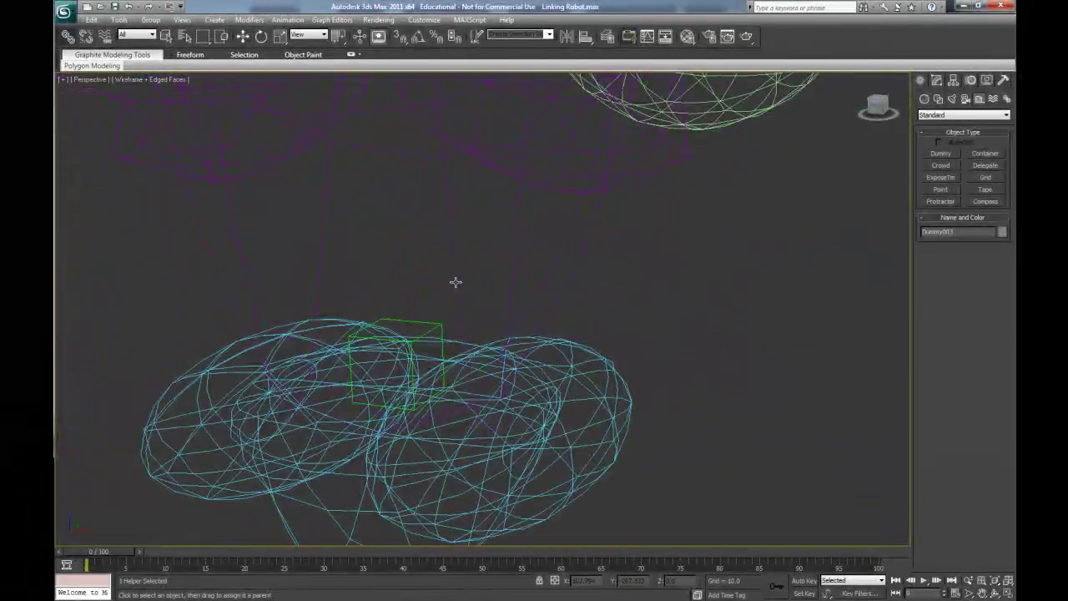
{"action": "left_click_drag", "start_coordinate": [456, 282], "coordinate": [438, 324]}
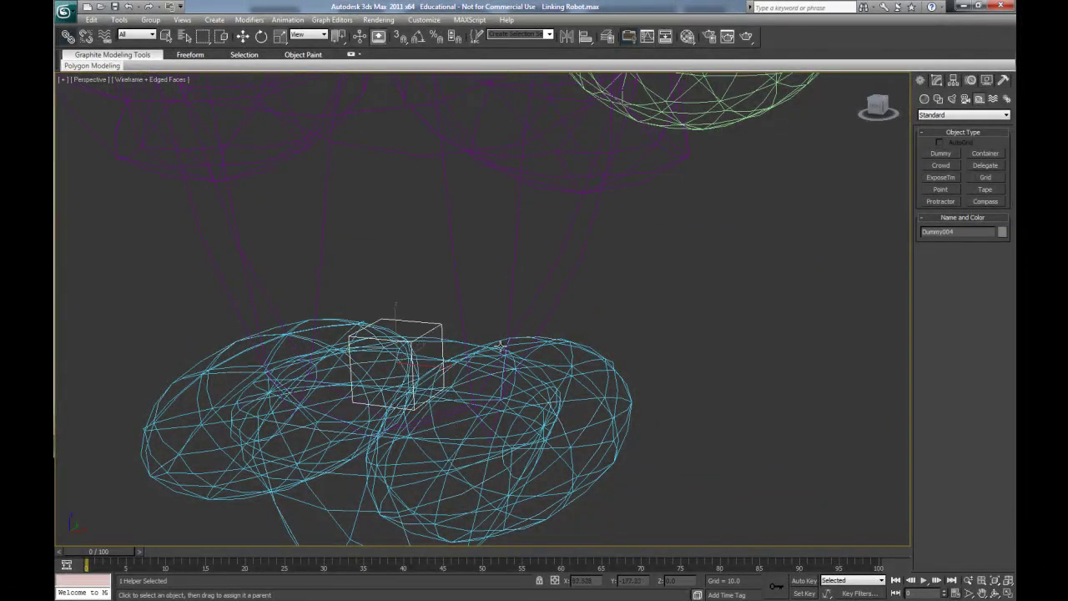
Step: Test the linked hierarchy by rotating the waist with Smooth + Highlights shading, and undo the rotations
{"action": "scroll", "coordinate": [492, 335], "scroll_direction": "down", "scroll_amount": 10}
{"action": "scroll", "coordinate": [517, 276], "scroll_direction": "up", "scroll_amount": 5}
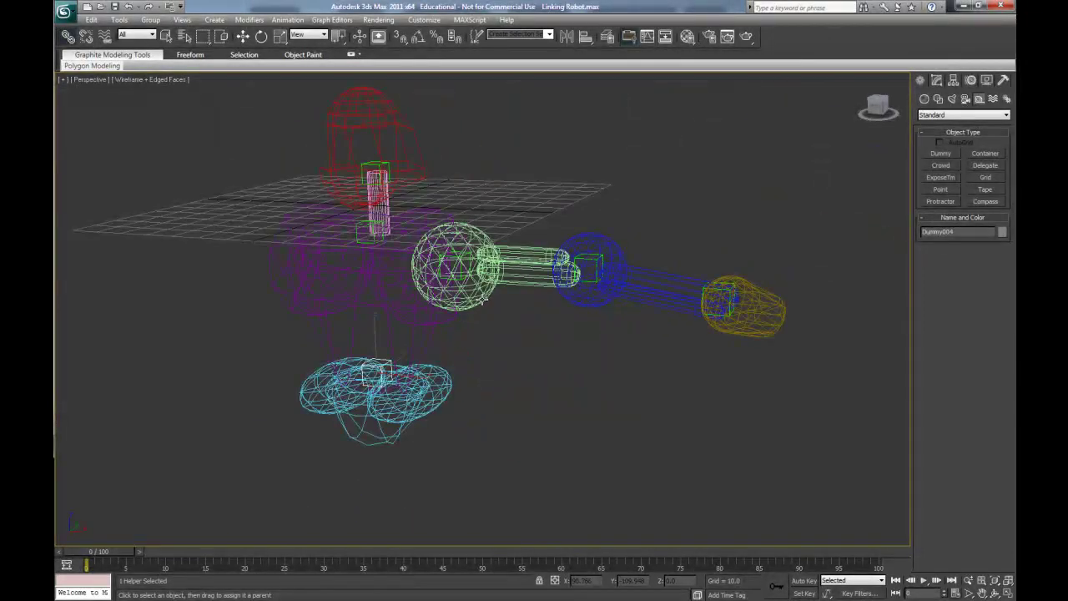
{"action": "left_click", "coordinate": [261, 36]}
{"action": "left_click", "coordinate": [353, 434]}
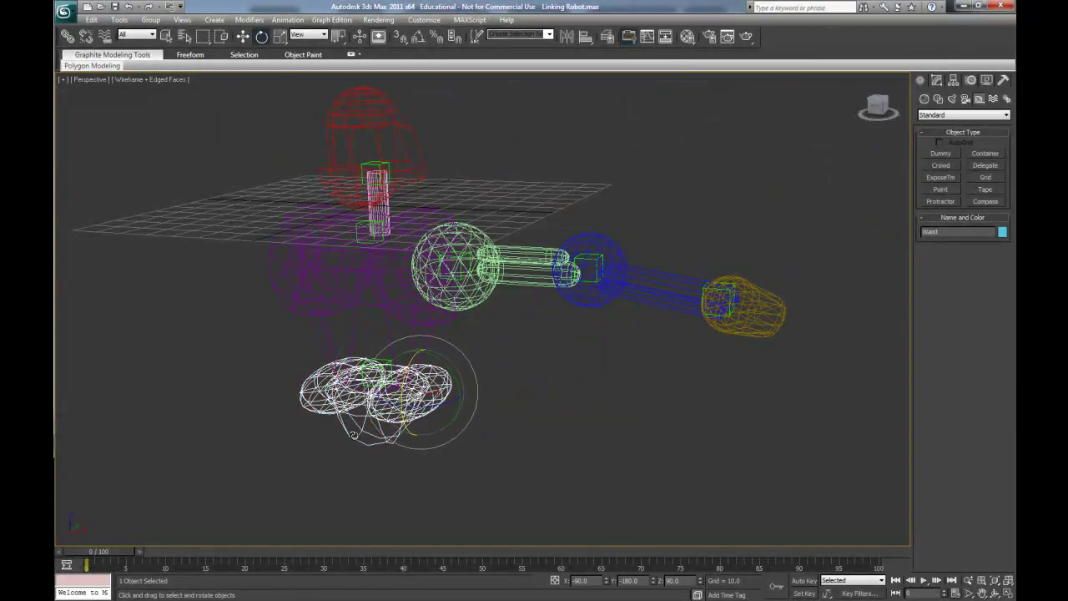
{"action": "left_click_drag", "start_coordinate": [409, 430], "coordinate": [409, 488]}
{"action": "left_click", "coordinate": [162, 78]}
{"action": "left_click", "coordinate": [211, 92]}
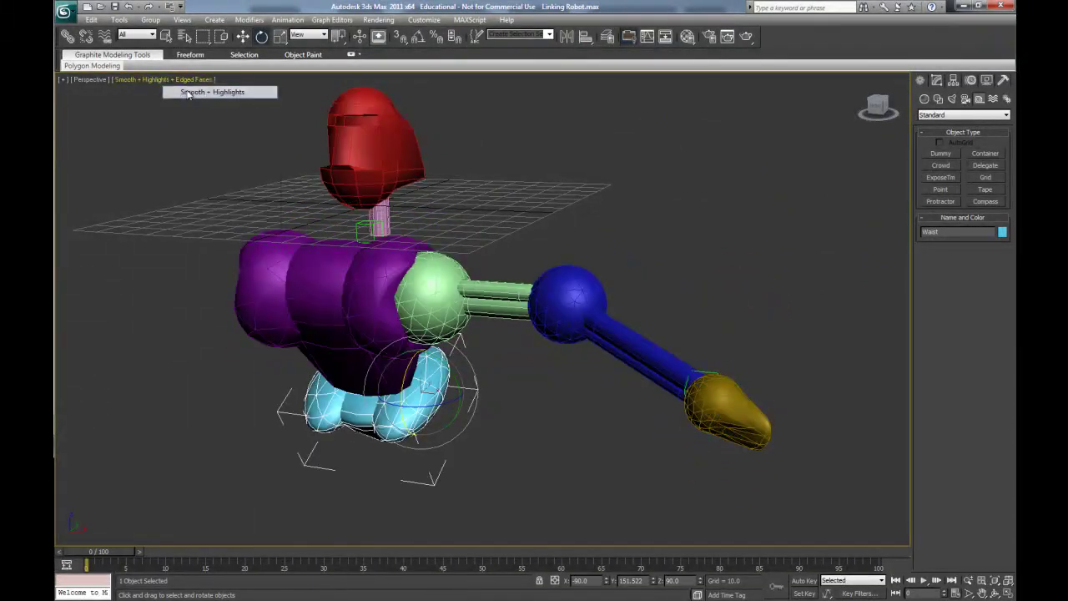
{"action": "mouse_move", "coordinate": [404, 401]}
{"action": "left_mouse_down"}
{"action": "mouse_move", "coordinate": [411, 360]}
{"action": "mouse_move", "coordinate": [415, 408]}
{"action": "mouse_move", "coordinate": [417, 361]}
{"action": "left_mouse_up"}
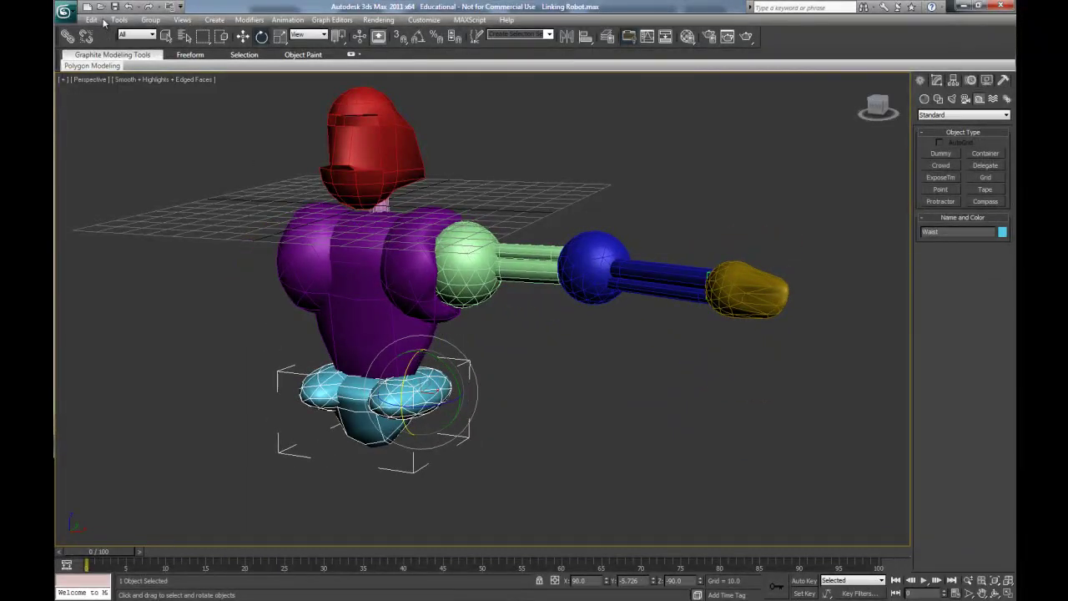
{"action": "left_click", "coordinate": [129, 7]}
{"action": "left_click", "coordinate": [128, 7]}
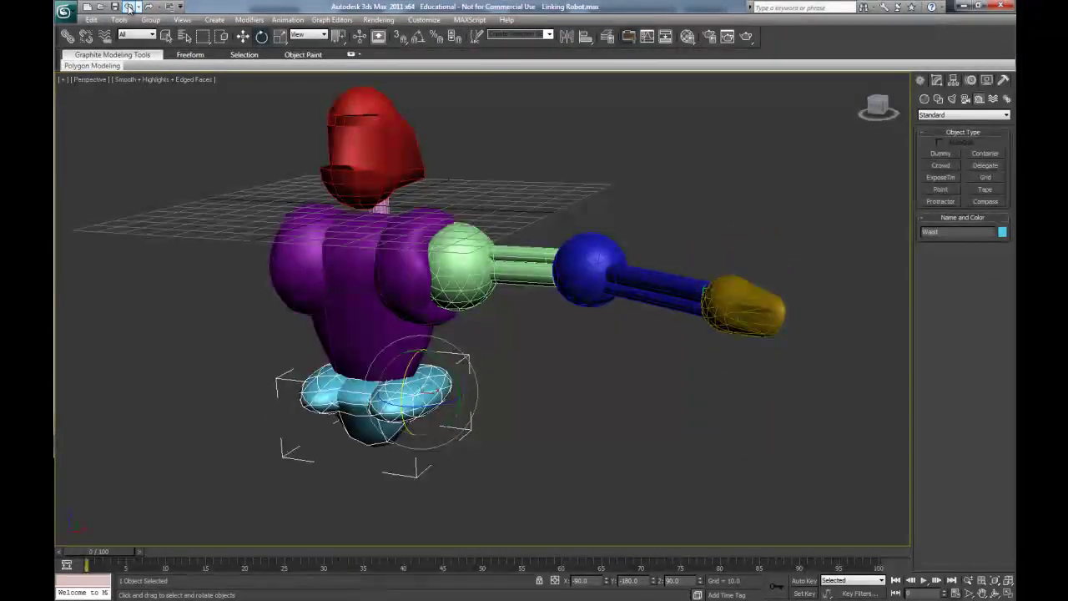
Step: Return the Perspective view to Wireframe and link the head to the dummy at the neck's upper end
{"action": "scroll", "coordinate": [476, 267], "scroll_direction": "up", "scroll_amount": 5}
{"action": "middle_click_drag", "start_coordinate": [429, 208], "coordinate": [498, 337]}
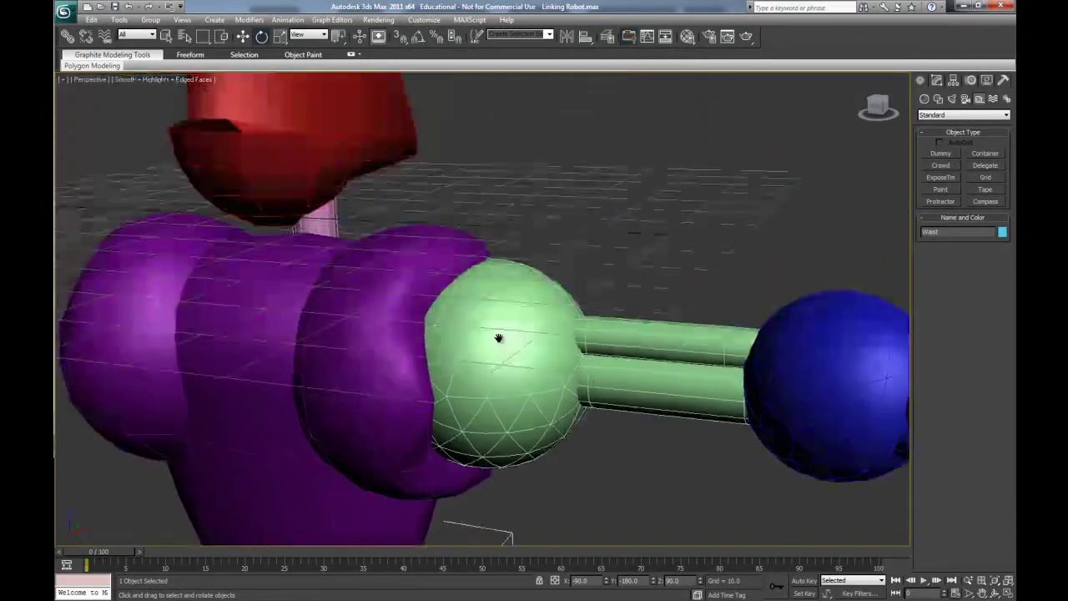
{"action": "scroll", "coordinate": [498, 337], "scroll_direction": "down", "scroll_amount": 3}
{"action": "scroll", "coordinate": [250, 125], "scroll_direction": "up", "scroll_amount": 3}
{"action": "left_click", "coordinate": [203, 80]}
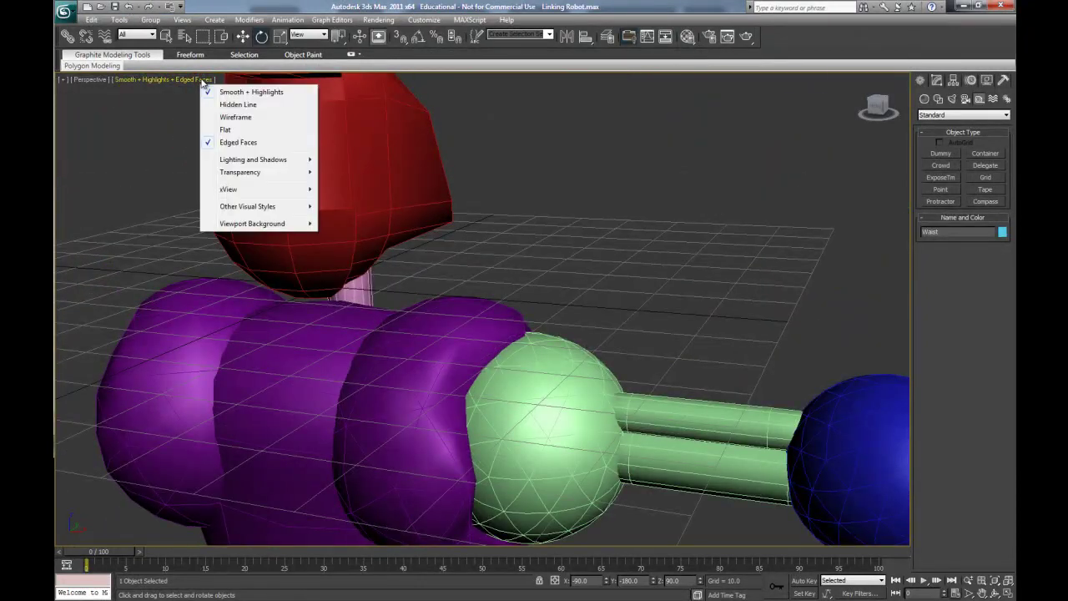
{"action": "left_click", "coordinate": [235, 117]}
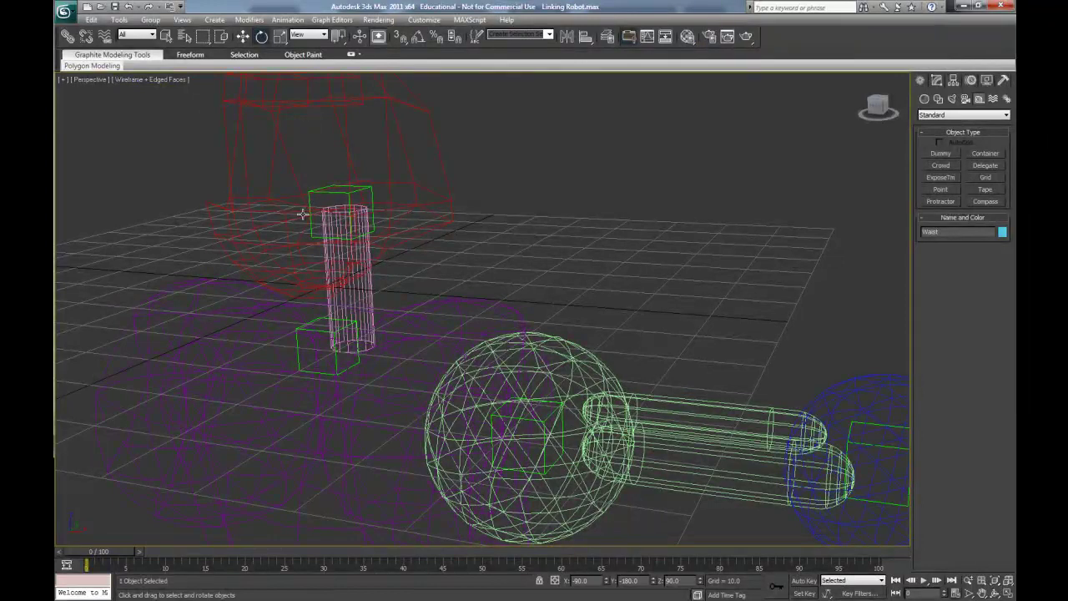
{"action": "left_click", "coordinate": [278, 200]}
{"action": "left_click", "coordinate": [67, 35]}
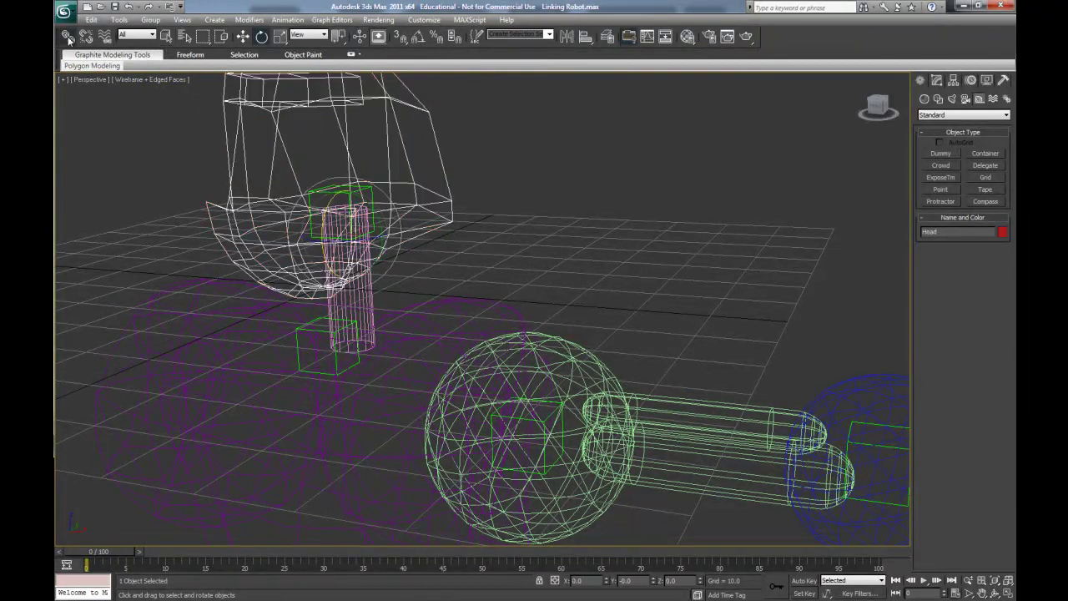
{"action": "left_click_drag", "start_coordinate": [292, 171], "coordinate": [338, 193]}
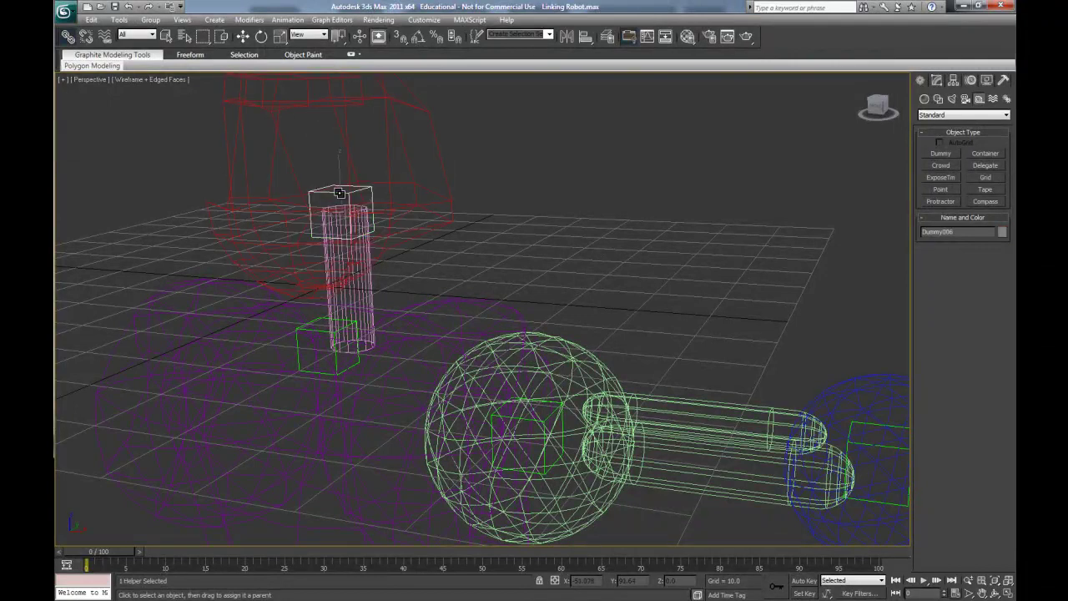
Step: Link the upper neck dummy to the neck, the neck to the dummy at its base, and that dummy to the torso
{"action": "left_click", "coordinate": [364, 292]}
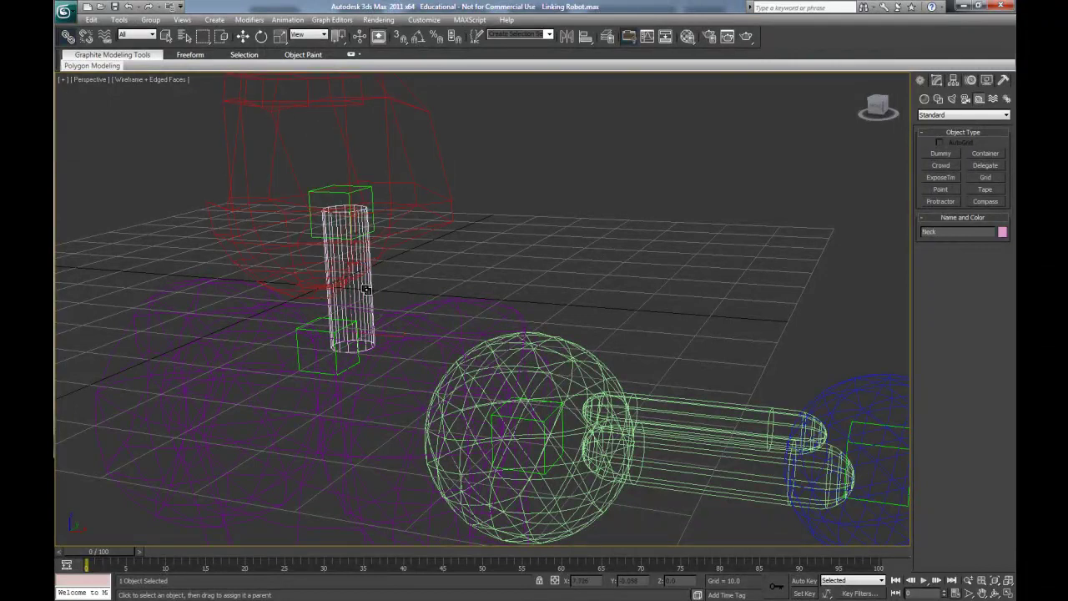
{"action": "left_click", "coordinate": [320, 331]}
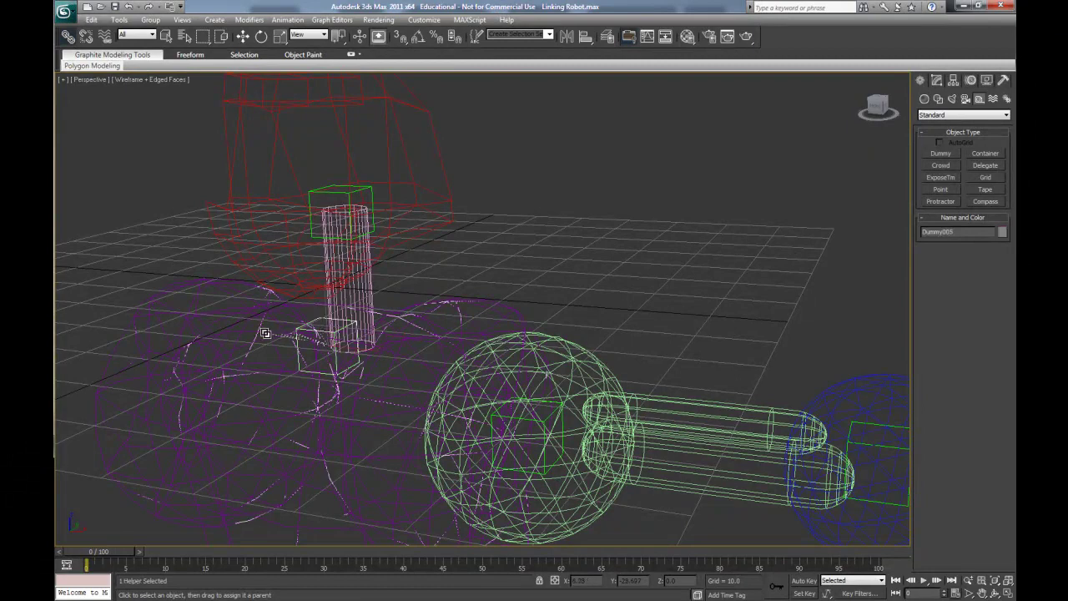
{"action": "scroll", "coordinate": [410, 334], "scroll_direction": "down", "scroll_amount": 4}
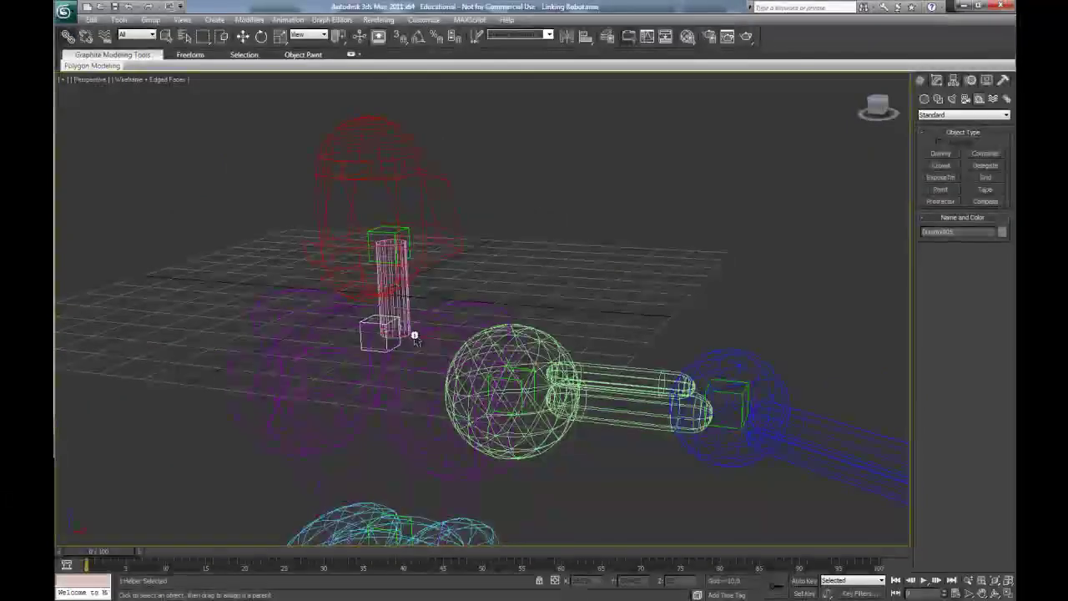
Step: Shade the Perspective view with Smooth + Highlights and restore the four-viewport layout with the arm in view in Front
{"action": "left_click", "coordinate": [165, 81]}
{"action": "left_click", "coordinate": [193, 92]}
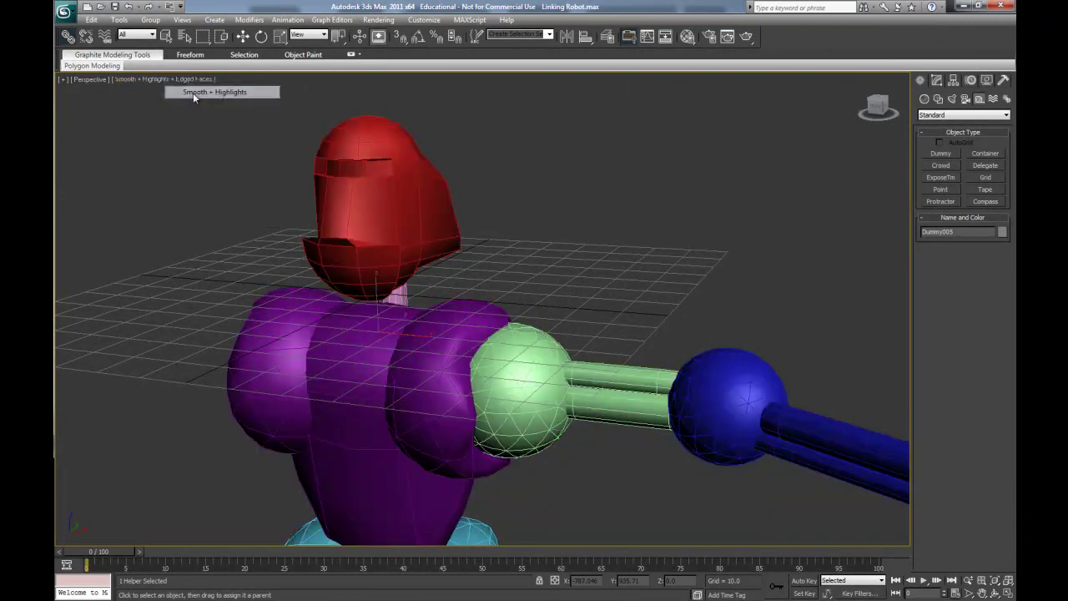
{"action": "scroll", "coordinate": [466, 364], "scroll_direction": "up", "scroll_amount": 3}
{"action": "scroll", "coordinate": [465, 364], "scroll_direction": "down", "scroll_amount": 3}
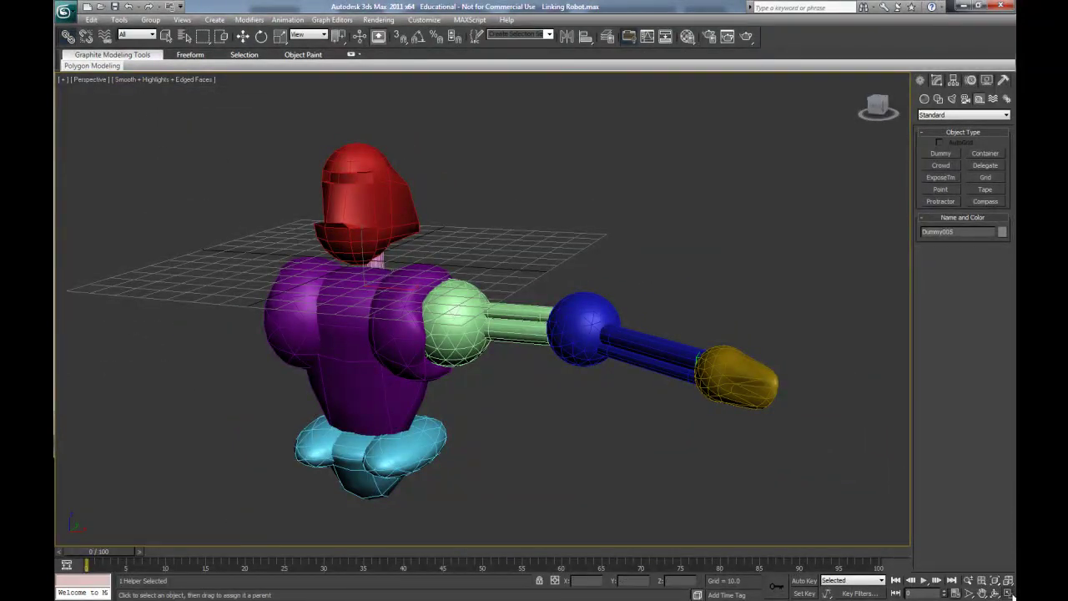
{"action": "left_click", "coordinate": [1009, 592]}
{"action": "scroll", "coordinate": [837, 252], "scroll_direction": "down", "scroll_amount": 2}
{"action": "middle_click_drag", "start_coordinate": [836, 252], "coordinate": [626, 236]}
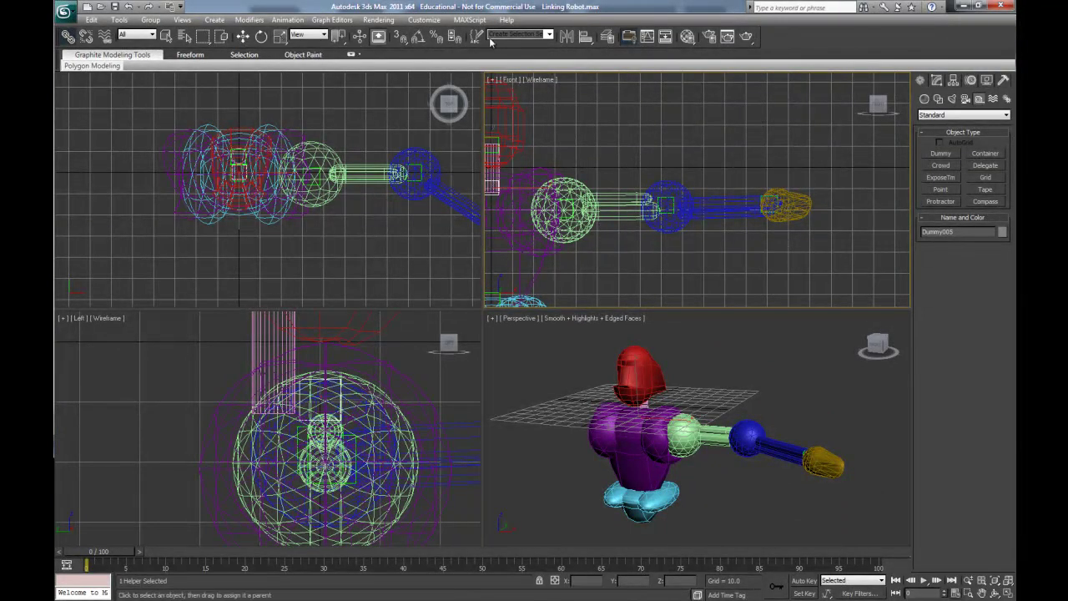
Step: Select the entire arm with its dummies in the Front view and mirror it across the X axis as a Copy
{"action": "left_click", "coordinate": [567, 36]}
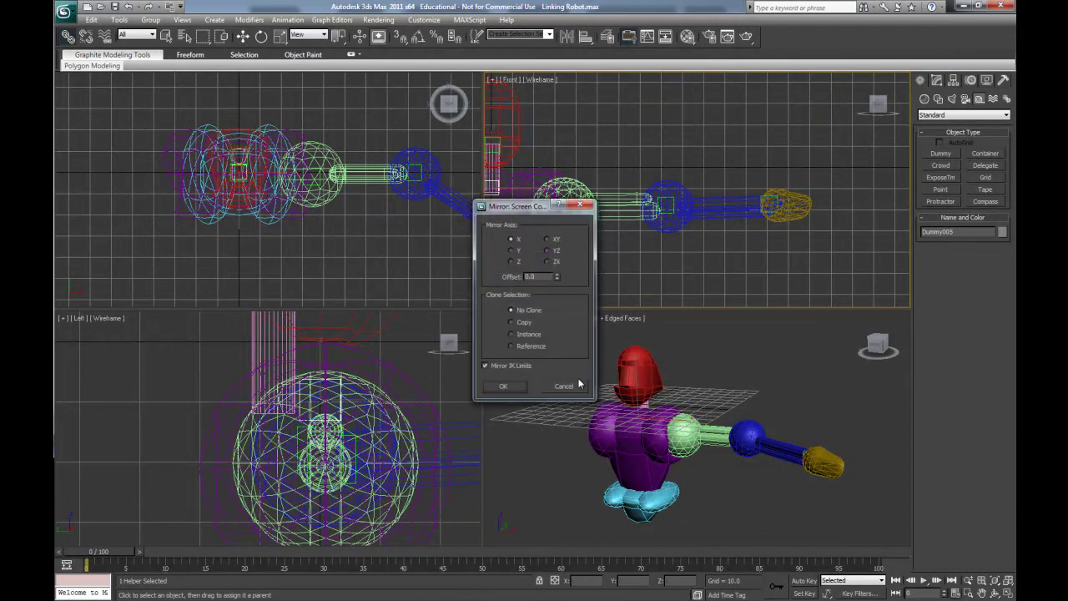
{"action": "left_click", "coordinate": [573, 385]}
{"action": "left_click_drag", "start_coordinate": [835, 140], "coordinate": [572, 244]}
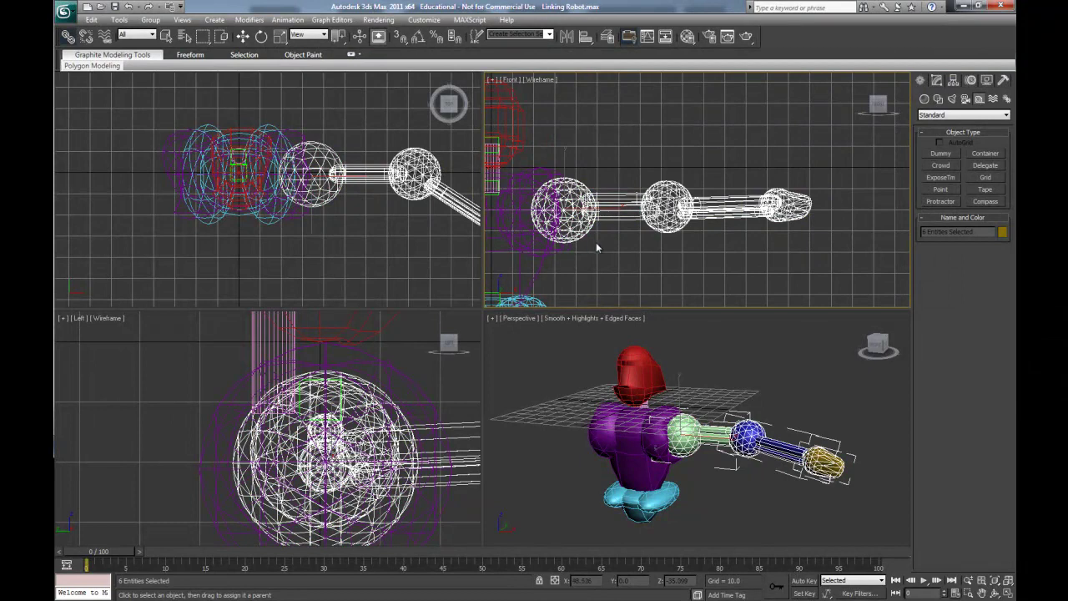
{"action": "left_click", "coordinate": [566, 36]}
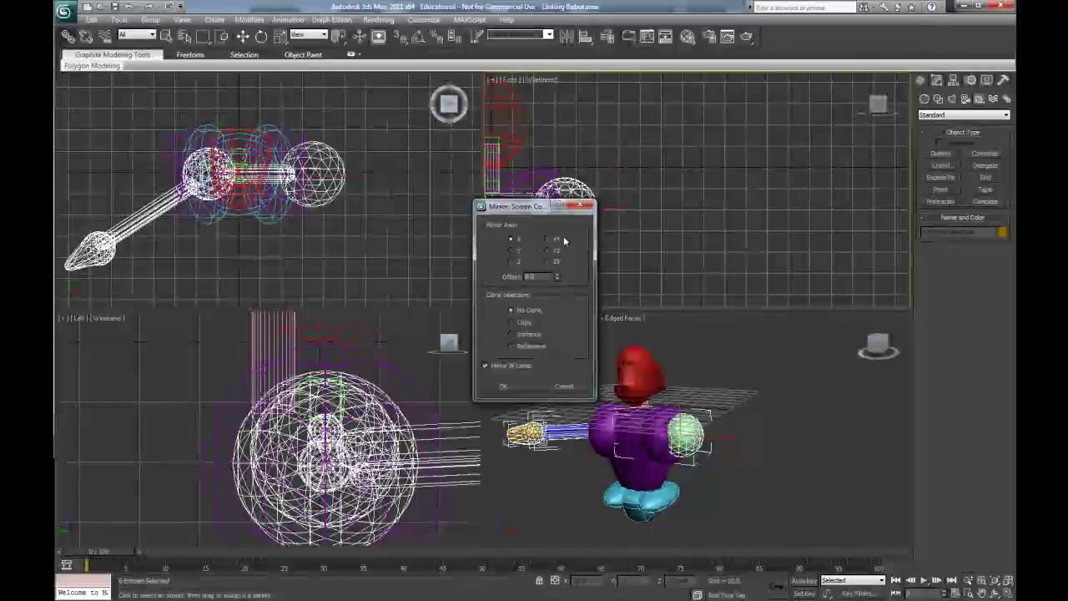
{"action": "left_click", "coordinate": [511, 322]}
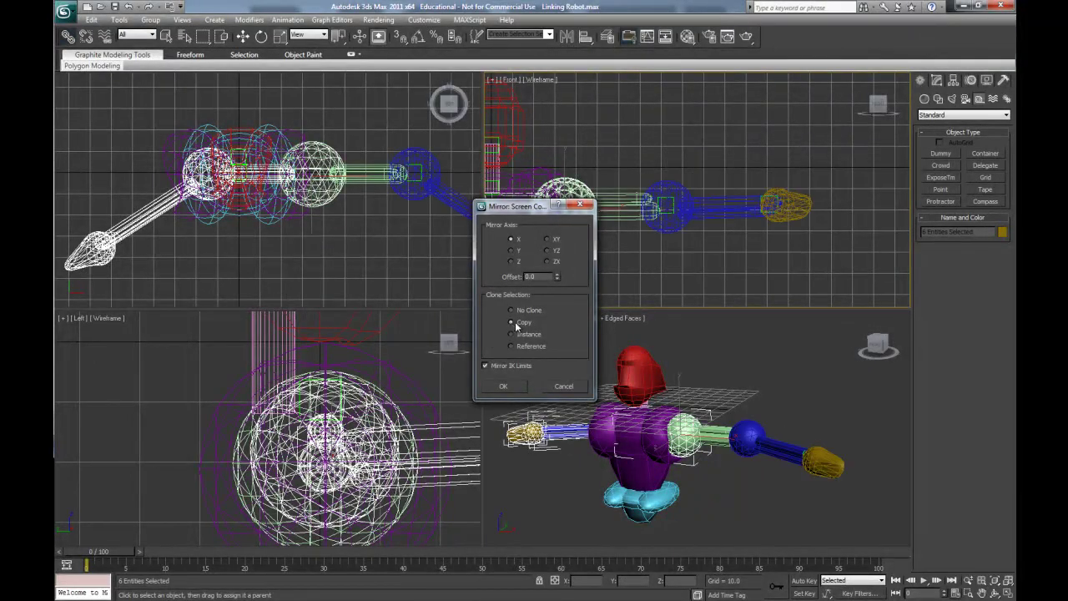
{"action": "left_click", "coordinate": [506, 386]}
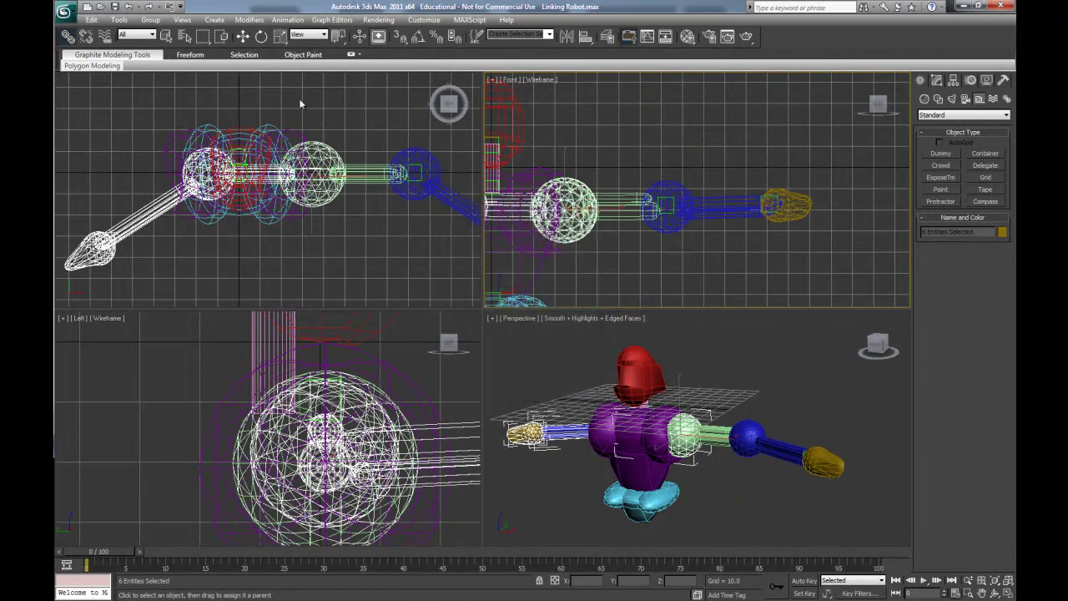
Step: Move the mirrored arm along X to the torso's opposite shoulder and check its placement against the chest
{"action": "left_click", "coordinate": [243, 36]}
{"action": "left_click_drag", "start_coordinate": [238, 207], "coordinate": [109, 194]}
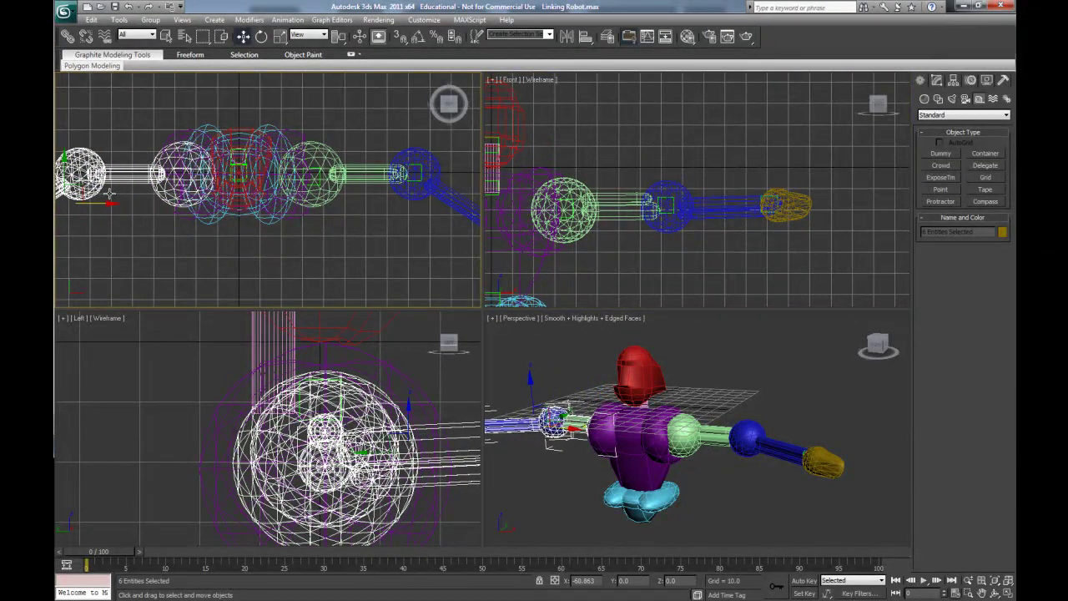
{"action": "left_click", "coordinate": [995, 592]}
{"action": "left_click_drag", "start_coordinate": [637, 449], "coordinate": [721, 438]}
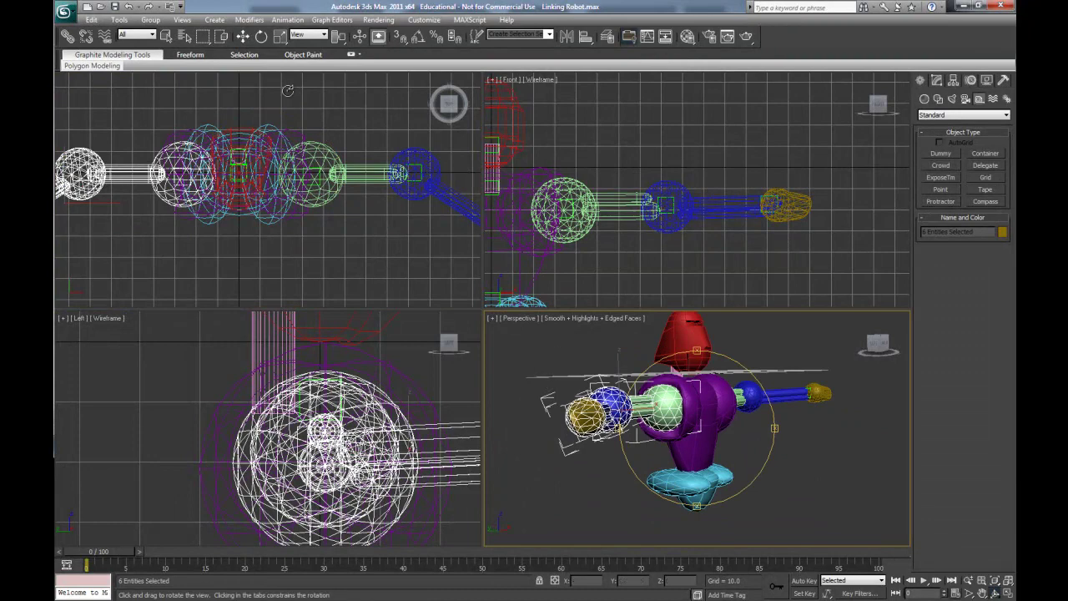
{"action": "left_click", "coordinate": [243, 36]}
{"action": "left_click", "coordinate": [239, 175]}
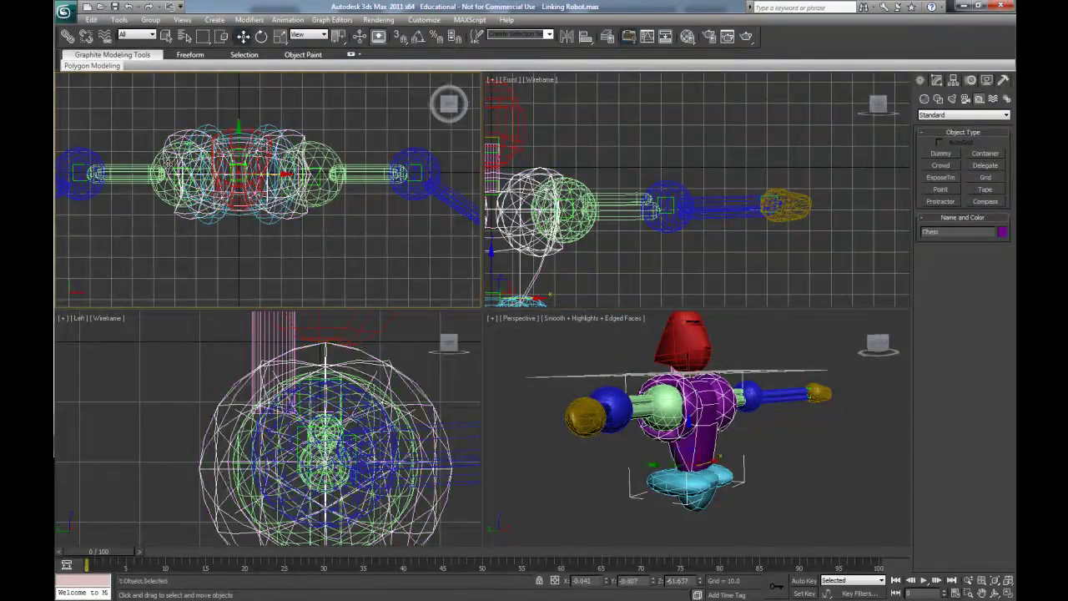
{"action": "scroll", "coordinate": [289, 178], "scroll_direction": "up", "scroll_amount": 8}
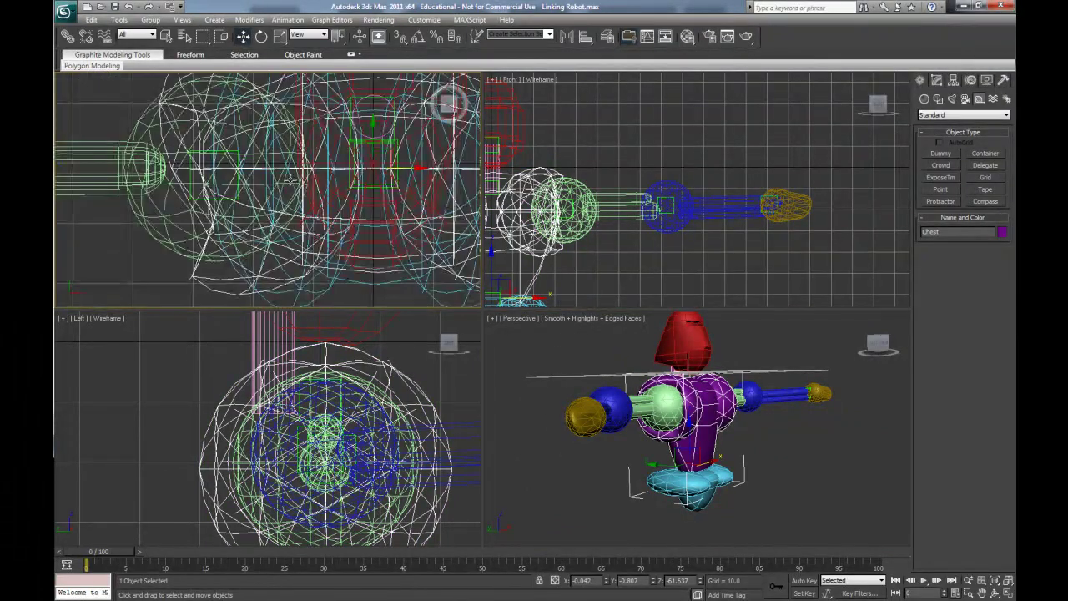
{"action": "scroll", "coordinate": [297, 195], "scroll_direction": "down", "scroll_amount": 6}
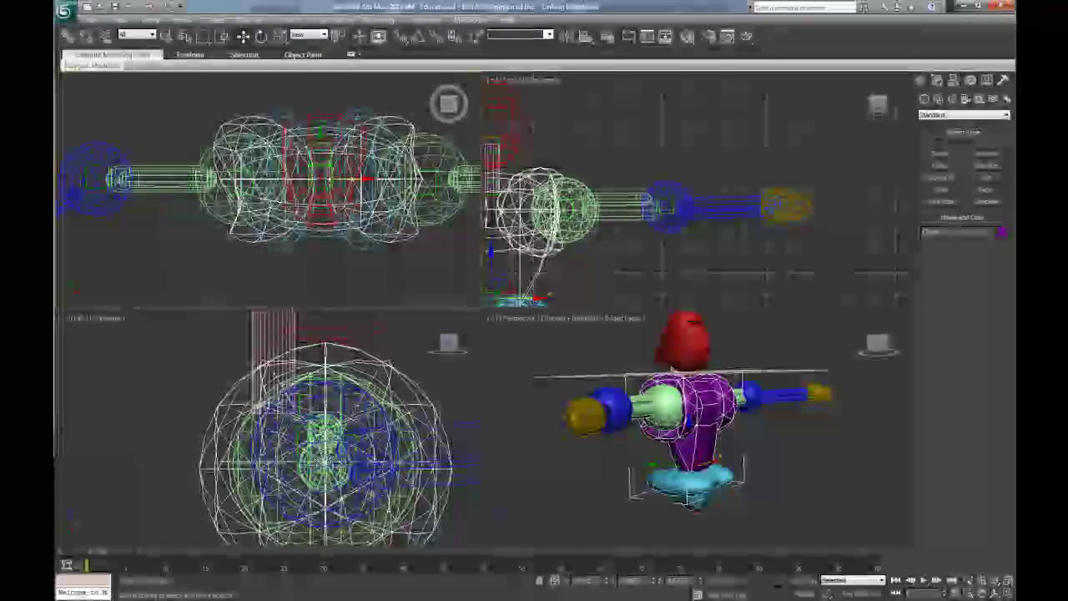
Step: Rotate the waist to turn the whole linked robot
{"action": "left_click", "coordinate": [682, 486]}
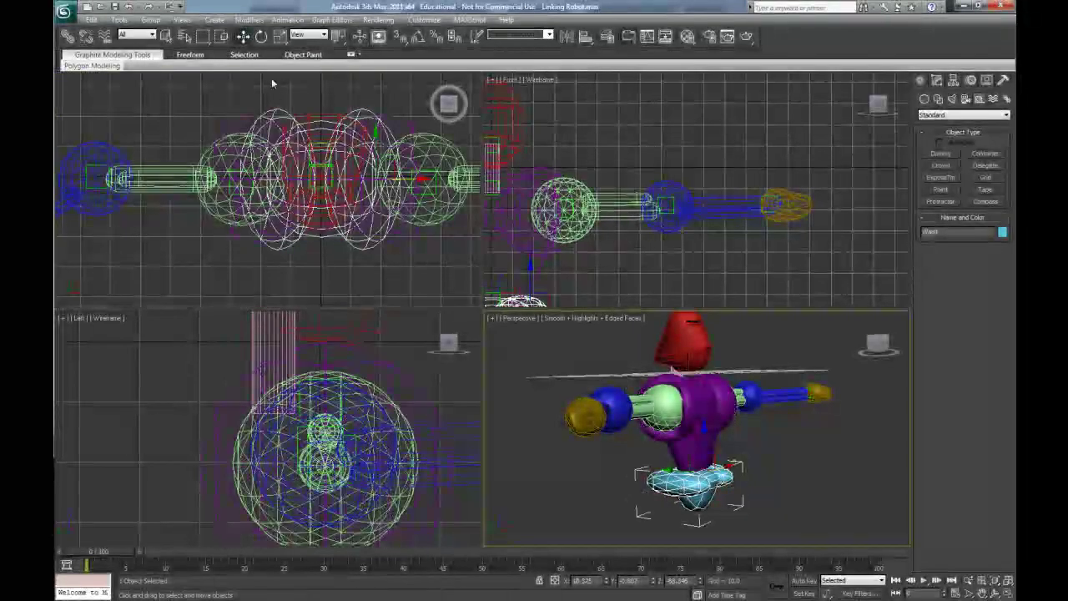
{"action": "left_click", "coordinate": [262, 36]}
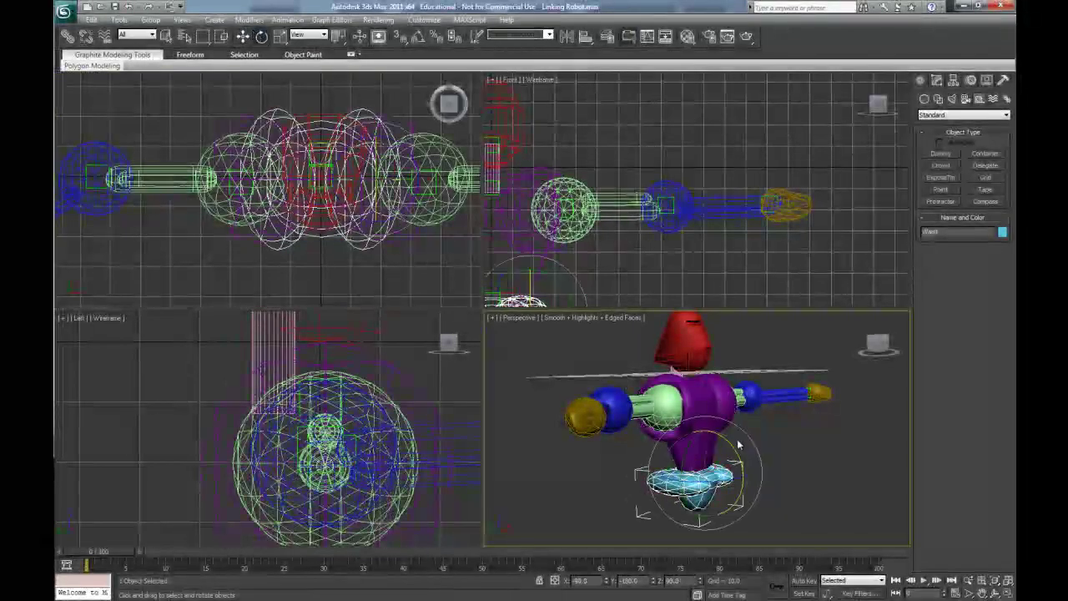
{"action": "left_click_drag", "start_coordinate": [730, 446], "coordinate": [724, 499]}
Step: Pose the arms by rotating the mirrored upper arm at the shoulder and the original forearm at the elbow
{"action": "left_click", "coordinate": [627, 408]}
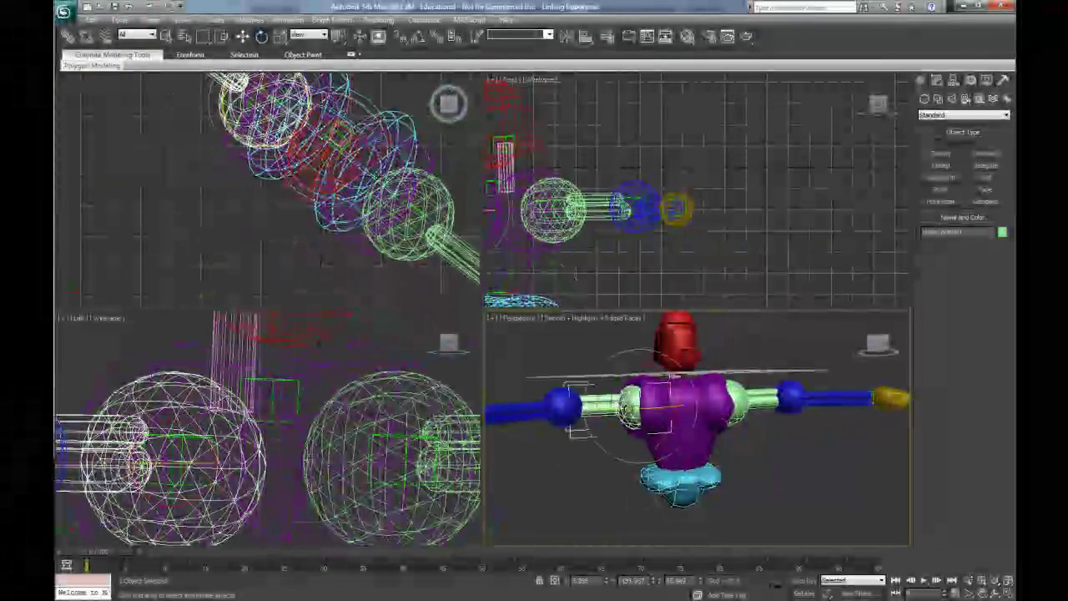
{"action": "left_click_drag", "start_coordinate": [626, 408], "coordinate": [776, 350]}
{"action": "left_click", "coordinate": [802, 391]}
Step: Rotate the head about the neck so that it faces a different direction
{"action": "left_click", "coordinate": [677, 350]}
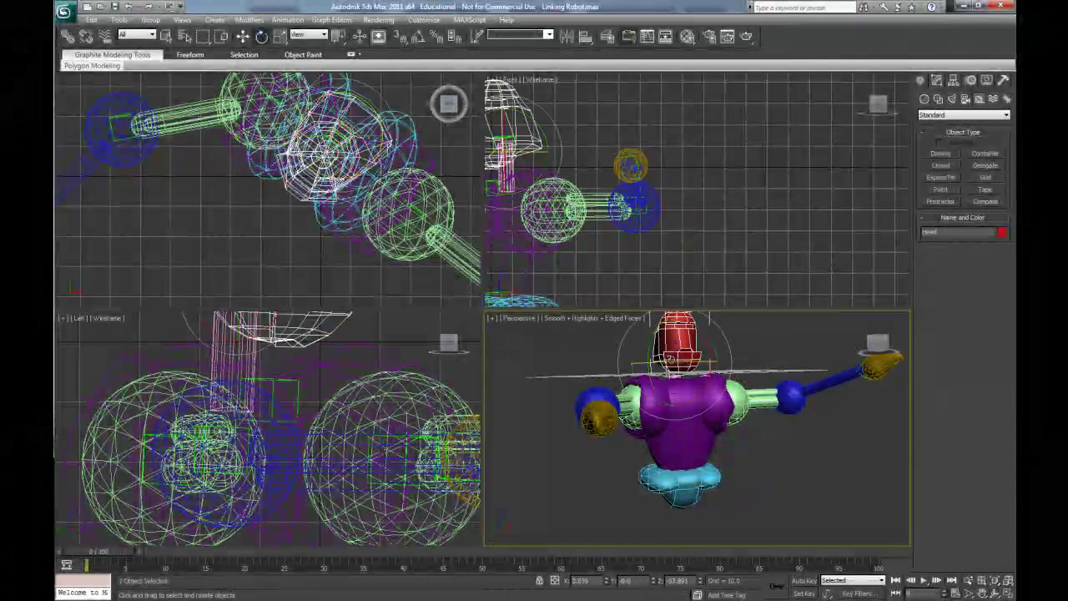
{"action": "left_click_drag", "start_coordinate": [674, 363], "coordinate": [719, 364]}
{"action": "middle_click_drag", "start_coordinate": [788, 468], "coordinate": [764, 501]}
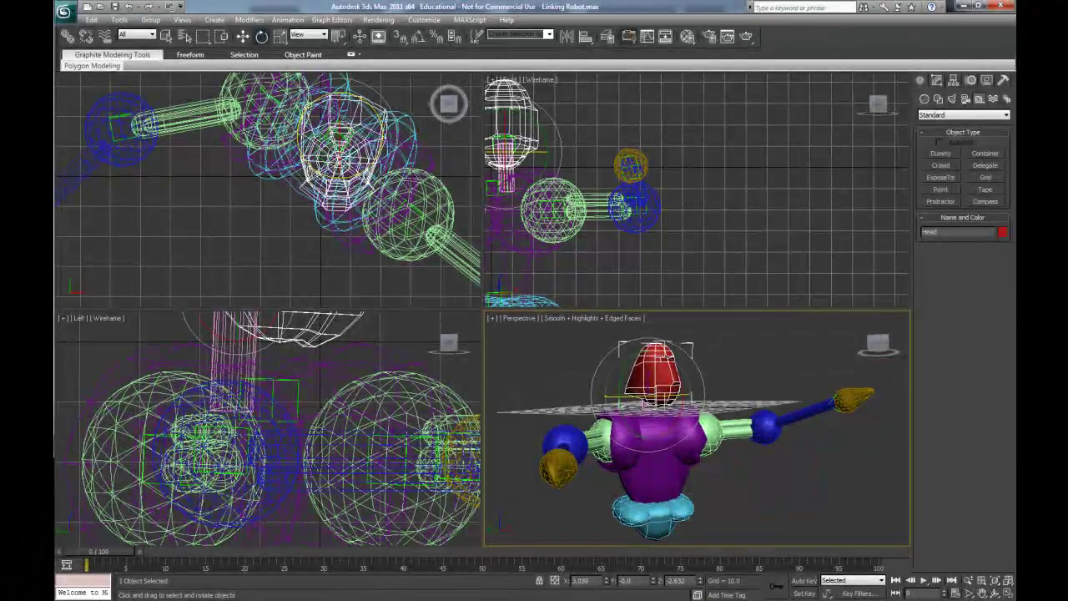